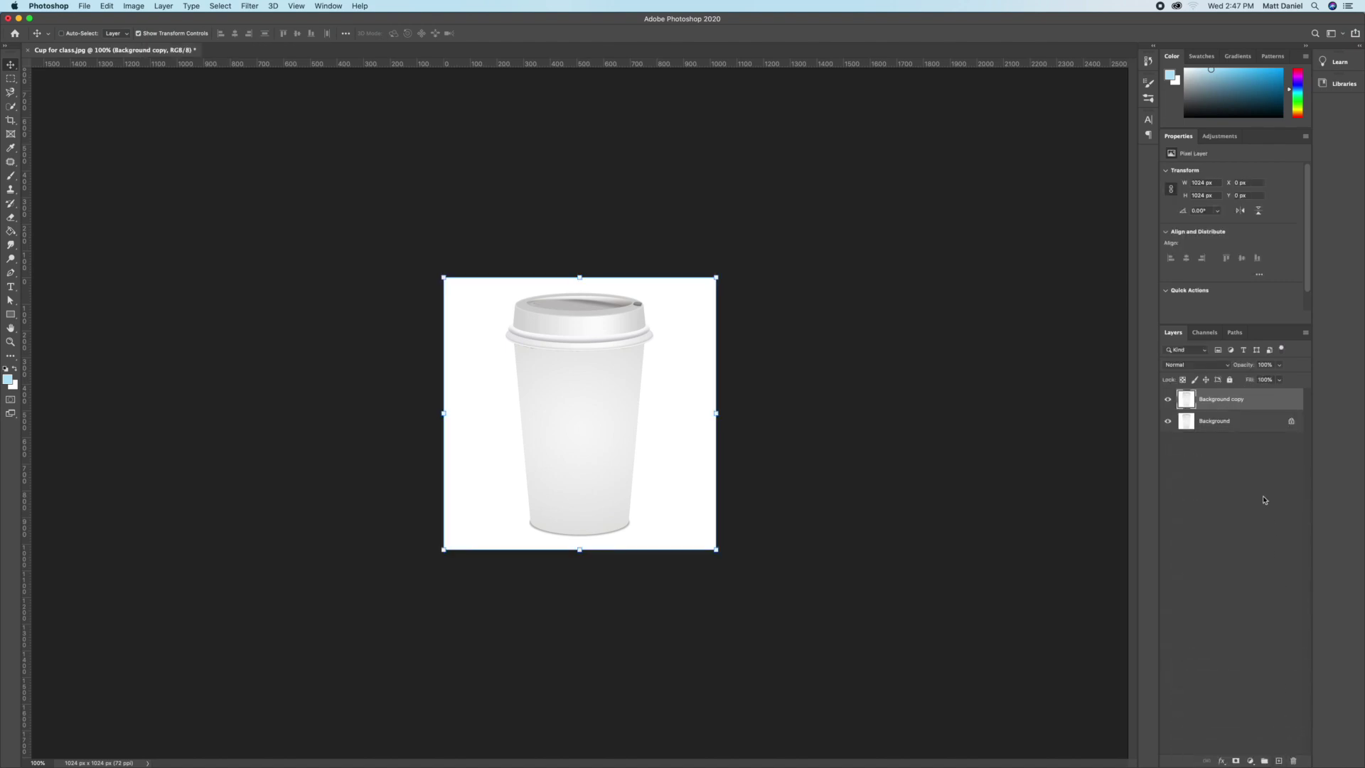
# Step: Rename the copied layer Cup and add a bright green (#20f216) Solid Color fill layer directly above the Background layer
pyautogui.write('Cup')
pyautogui.press('Return')
pyautogui.click(1228, 423)
pyautogui.click(1250, 761)
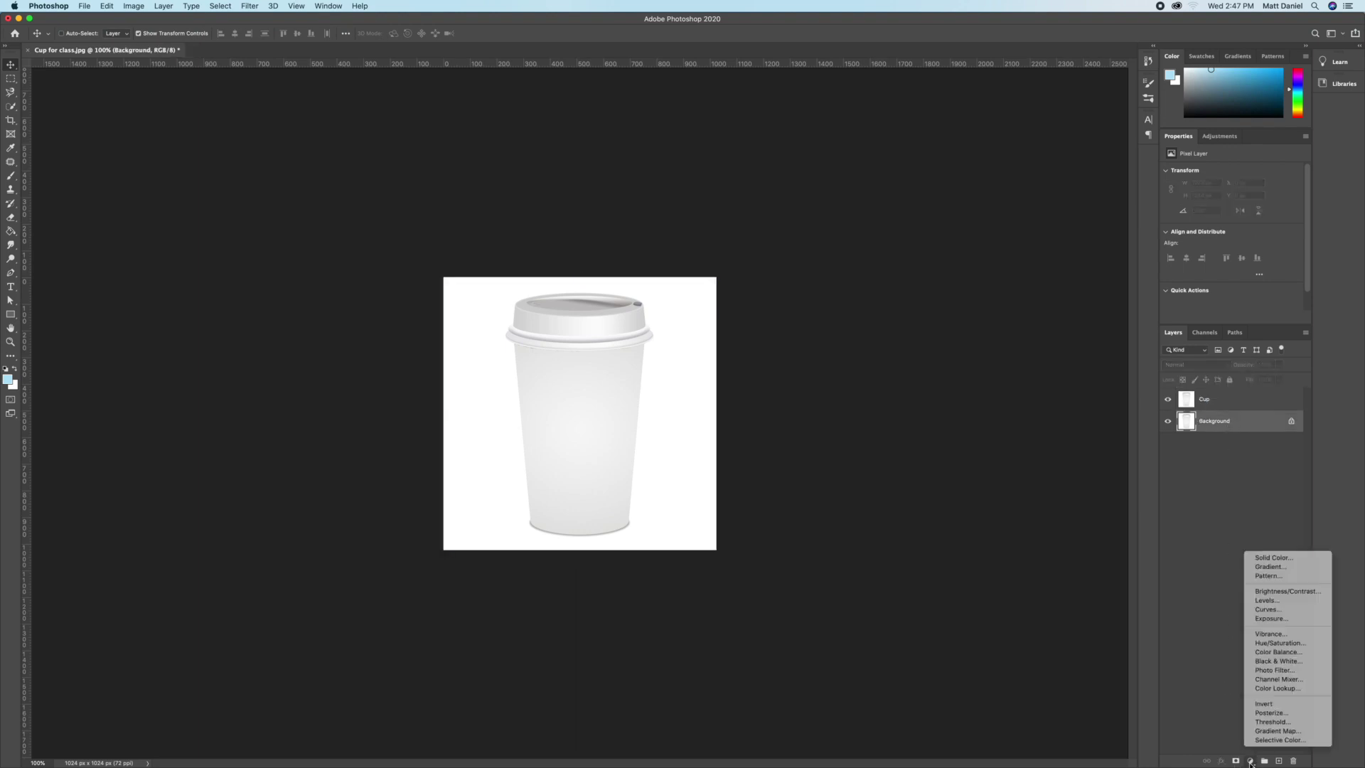
pyautogui.click(1280, 562)
pyautogui.moveTo(948, 460); pyautogui.dragTo(946, 407)
pyautogui.moveTo(979, 478); pyautogui.dragTo(979, 492)
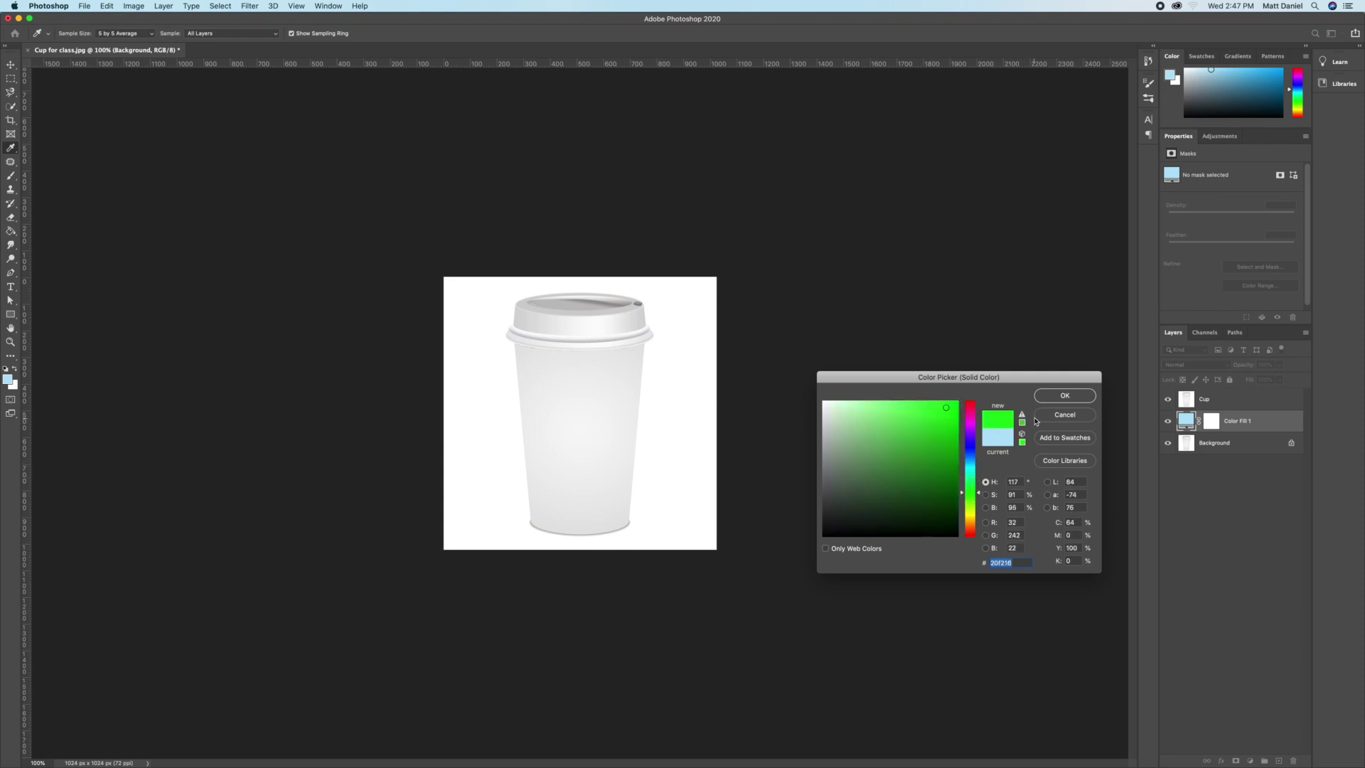
pyautogui.click(1045, 396)
# Step: On the Cup layer, start a Pen path where the cup body meets the lid and curve it around the lower left rim
pyautogui.press('v')
pyautogui.click(1225, 405)
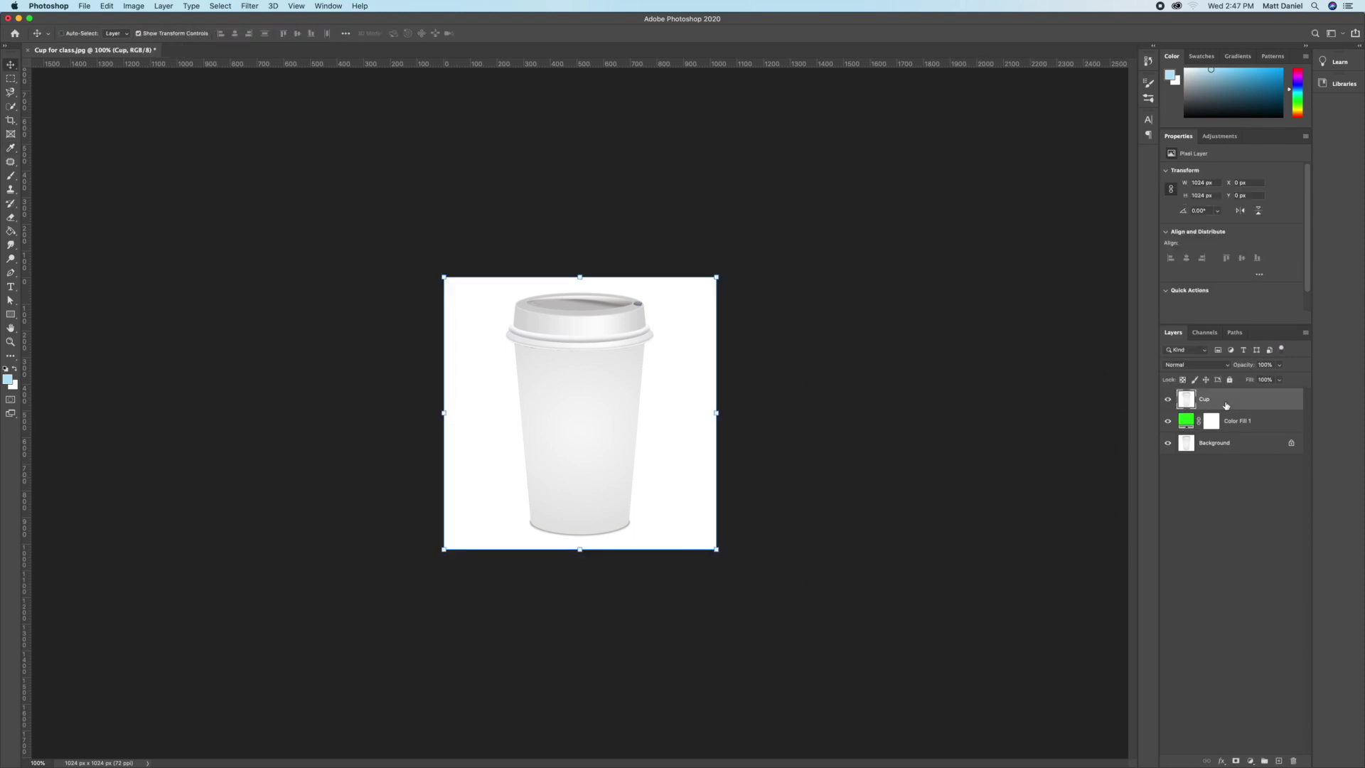
pyautogui.press('super+equal')
pyautogui.press('super+equal')
pyautogui.moveTo(448, 154); pyautogui.dragTo(430, 373)
pyautogui.click(17, 273)
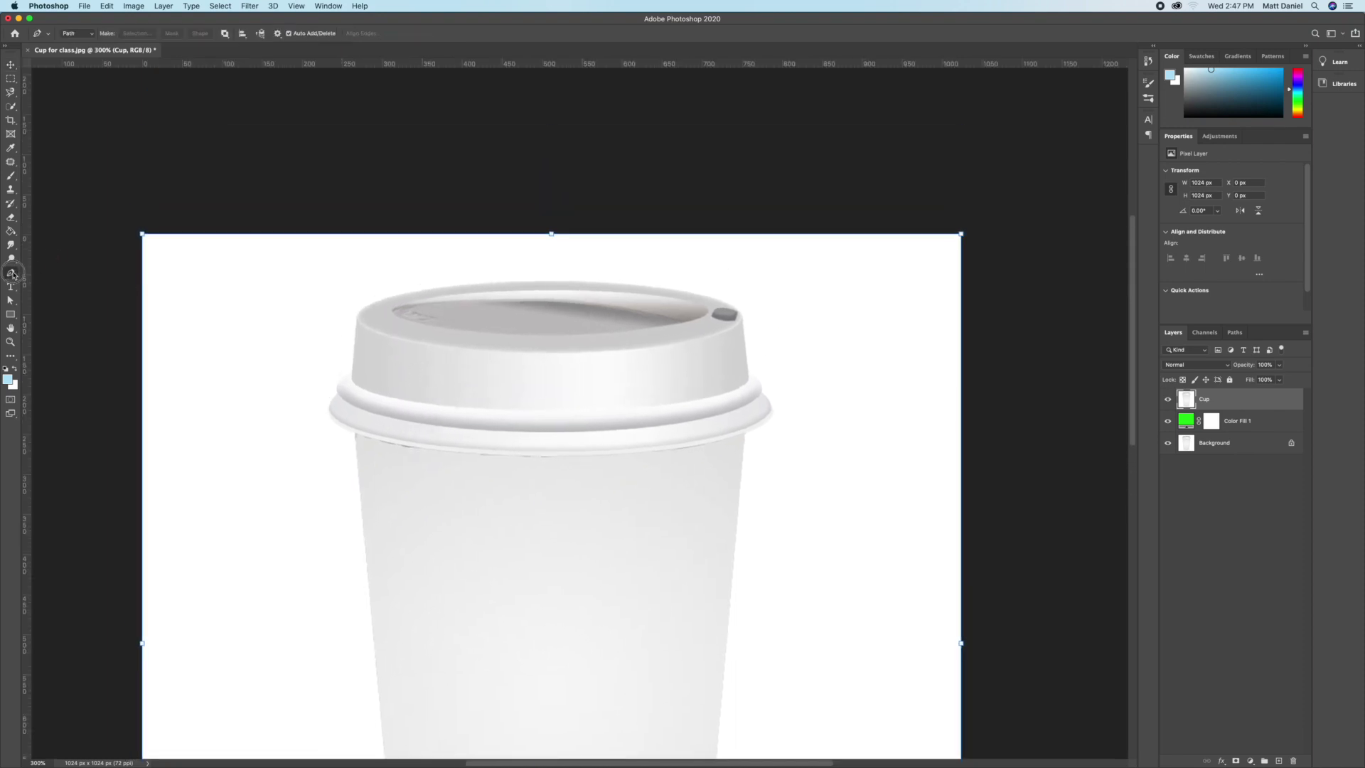
pyautogui.press('super+equal')
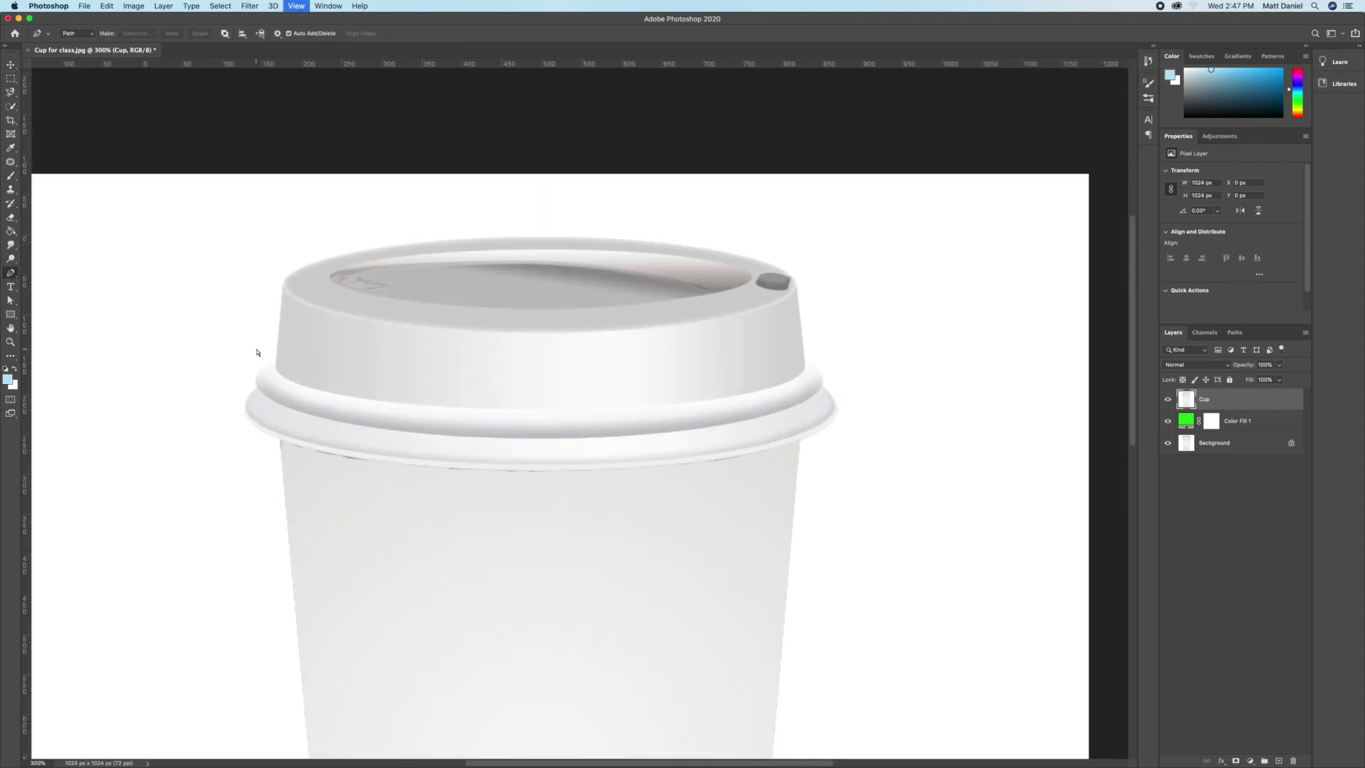
pyautogui.press('super+equal')
pyautogui.moveTo(255, 348); pyautogui.dragTo(386, 355)
pyautogui.click(341, 482)
pyautogui.moveTo(297, 435); pyautogui.dragTo(311, 408)
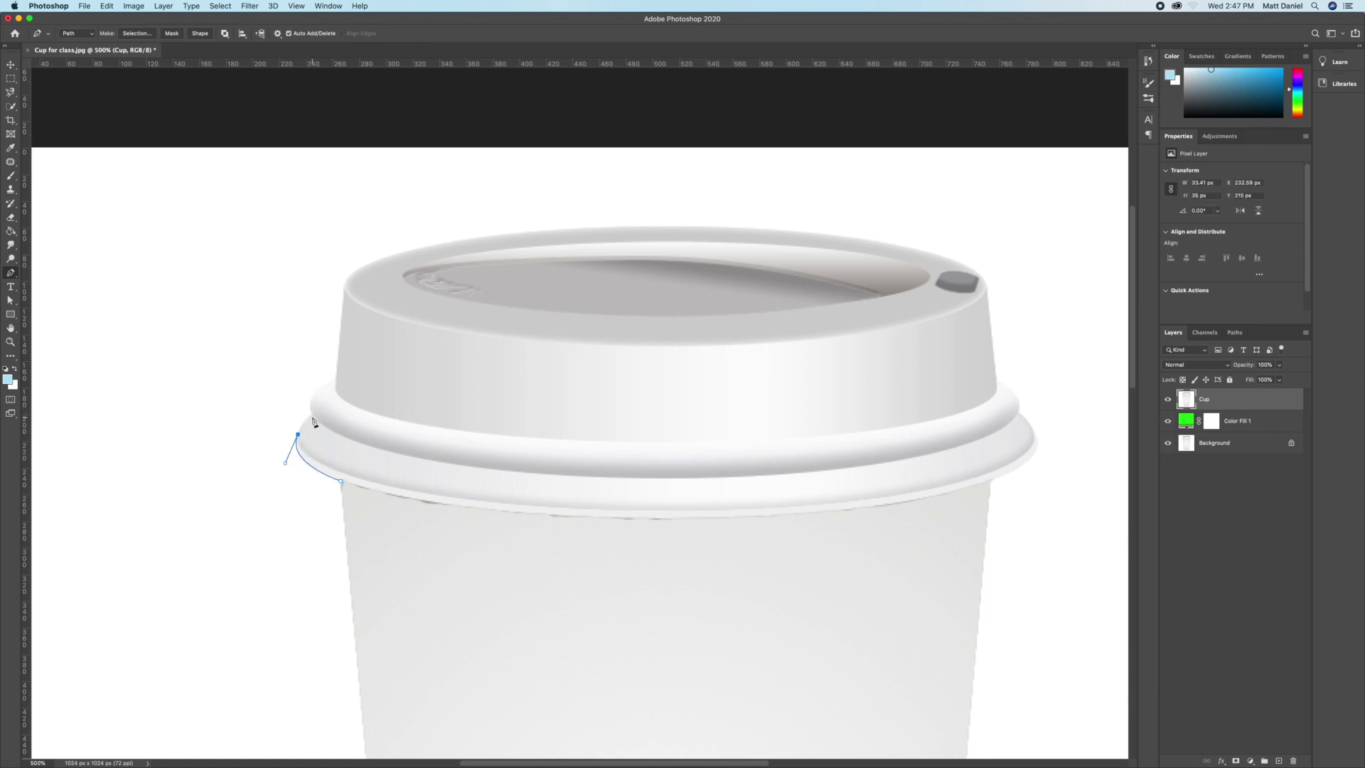
# Step: Continue the Pen path up the lid's left side and across its top edge to the upper right corner
pyautogui.moveTo(308, 417); pyautogui.dragTo(366, 362)
pyautogui.moveTo(357, 269); pyautogui.dragTo(375, 261)
pyautogui.moveTo(617, 226); pyautogui.dragTo(801, 220)
pyautogui.keyDown('alt'); pyautogui.click(617, 227); pyautogui.keyUp('alt')
pyautogui.moveTo(958, 262); pyautogui.dragTo(1098, 308)
pyautogui.keyDown('alt'); pyautogui.click(958, 262); pyautogui.keyUp('alt')
pyautogui.moveTo(987, 300); pyautogui.dragTo(986, 332)
# Step: Trace the path down the lid's right side and around the right rim to the cup body
pyautogui.press('super+plus')
pyautogui.moveTo(1021, 244); pyautogui.dragTo(687, 283)
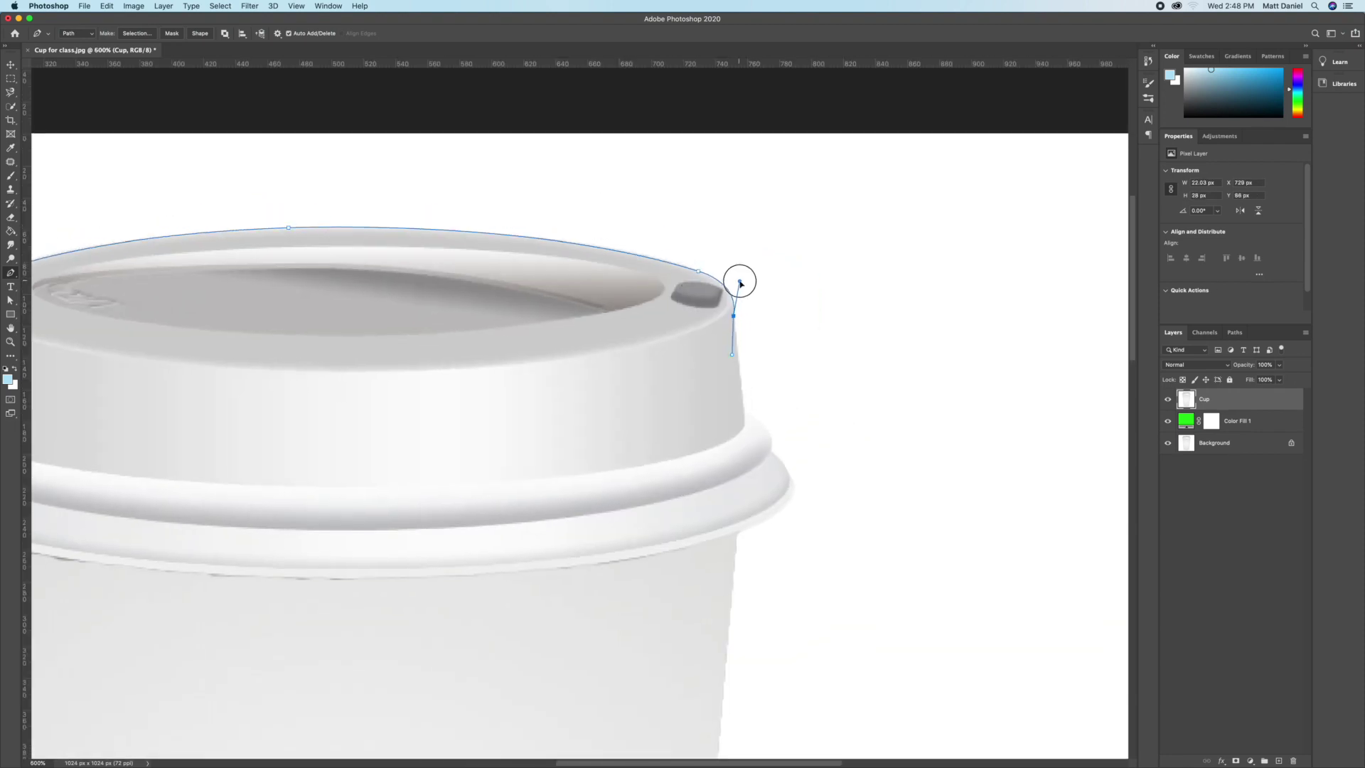
pyautogui.click(744, 411)
pyautogui.moveTo(770, 449); pyautogui.dragTo(789, 479)
pyautogui.moveTo(745, 528)
pyautogui.mouseDown()
pyautogui.moveTo(677, 560)
pyautogui.moveTo(735, 550)
pyautogui.mouseUp()
pyautogui.keyDown('alt'); pyautogui.click(746, 528); pyautogui.keyUp('alt')
# Step: Continue the path down the cup's right side and along the curved bottom edge
pyautogui.press('super+minus')
pyautogui.scroll(-15, 711, 426)
pyautogui.click(662, 545)
pyautogui.moveTo(645, 583); pyautogui.dragTo(625, 595)
pyautogui.moveTo(427, 627); pyautogui.dragTo(275, 630)
pyautogui.keyDown('alt'); pyautogui.click(427, 626); pyautogui.keyUp('alt')
# Step: Trace the cup's lower left corner and left side, closing the path at its starting anchor below the rim
pyautogui.hscroll(-8, 441, 597)
pyautogui.moveTo(454, 532); pyautogui.dragTo(439, 463)
pyautogui.keyDown('alt'); pyautogui.click(454, 531); pyautogui.keyUp('alt')
pyautogui.keyDown('alt'); pyautogui.click(440, 494); pyautogui.keyUp('alt')
pyautogui.scroll(15, 533, 478)
pyautogui.click(488, 280)
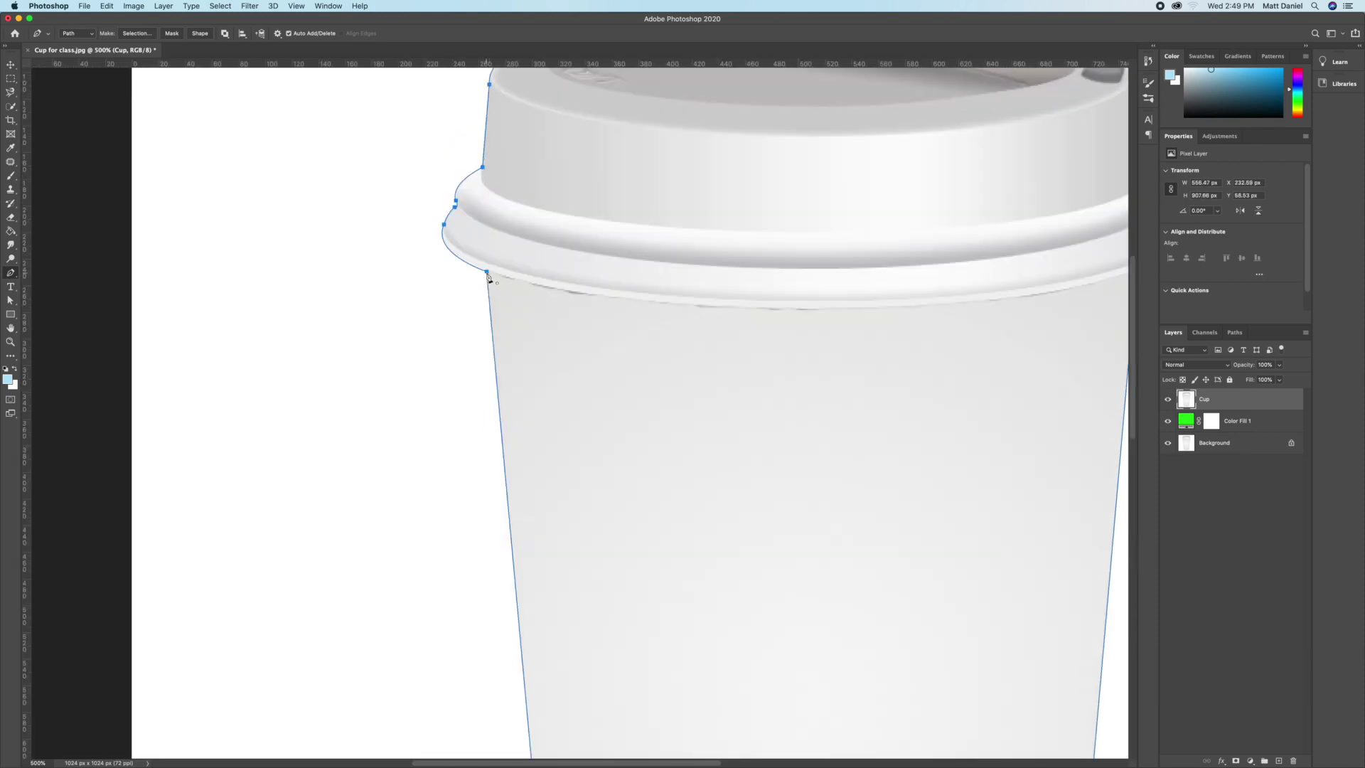
pyautogui.press('super+0')
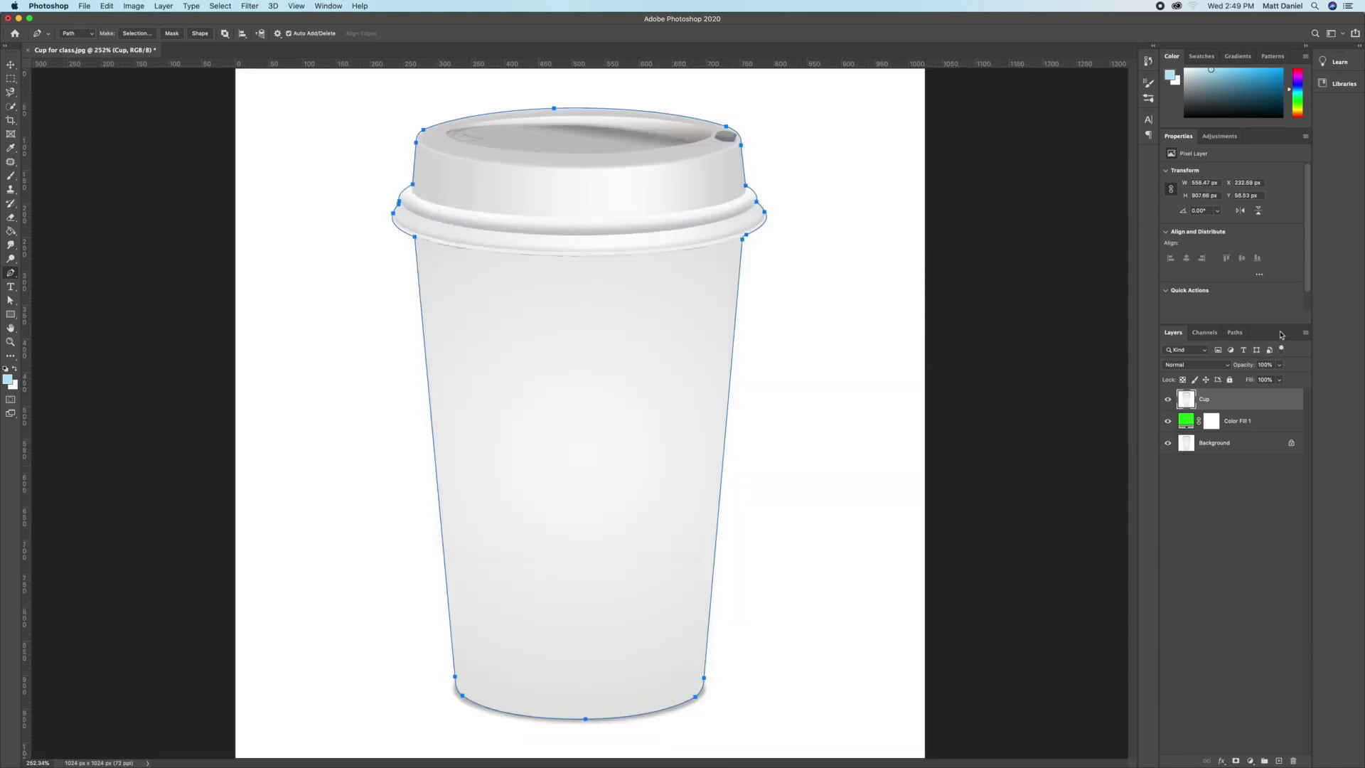
# Step: Convert the cup's work path to a selection and apply it as a layer mask on the Cup layer
pyautogui.click(1235, 334)
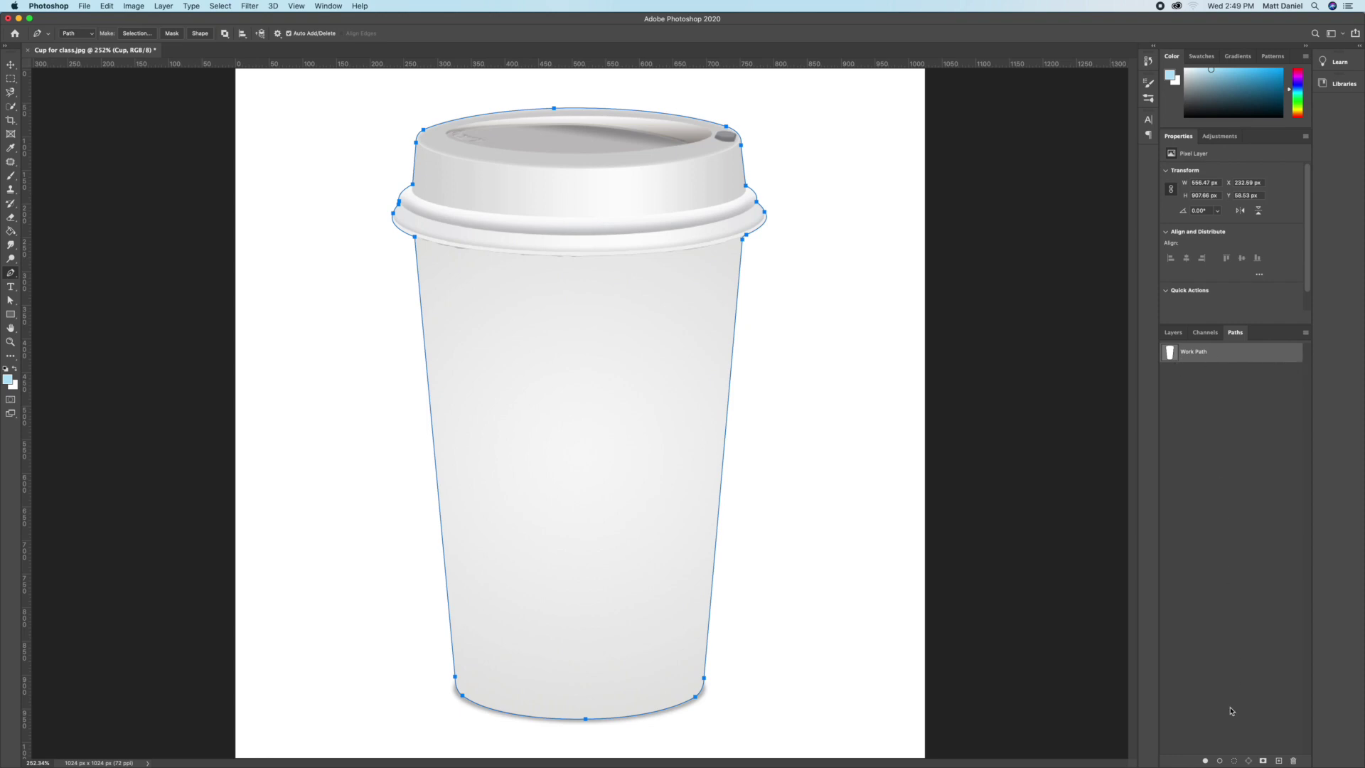
pyautogui.click(1235, 761)
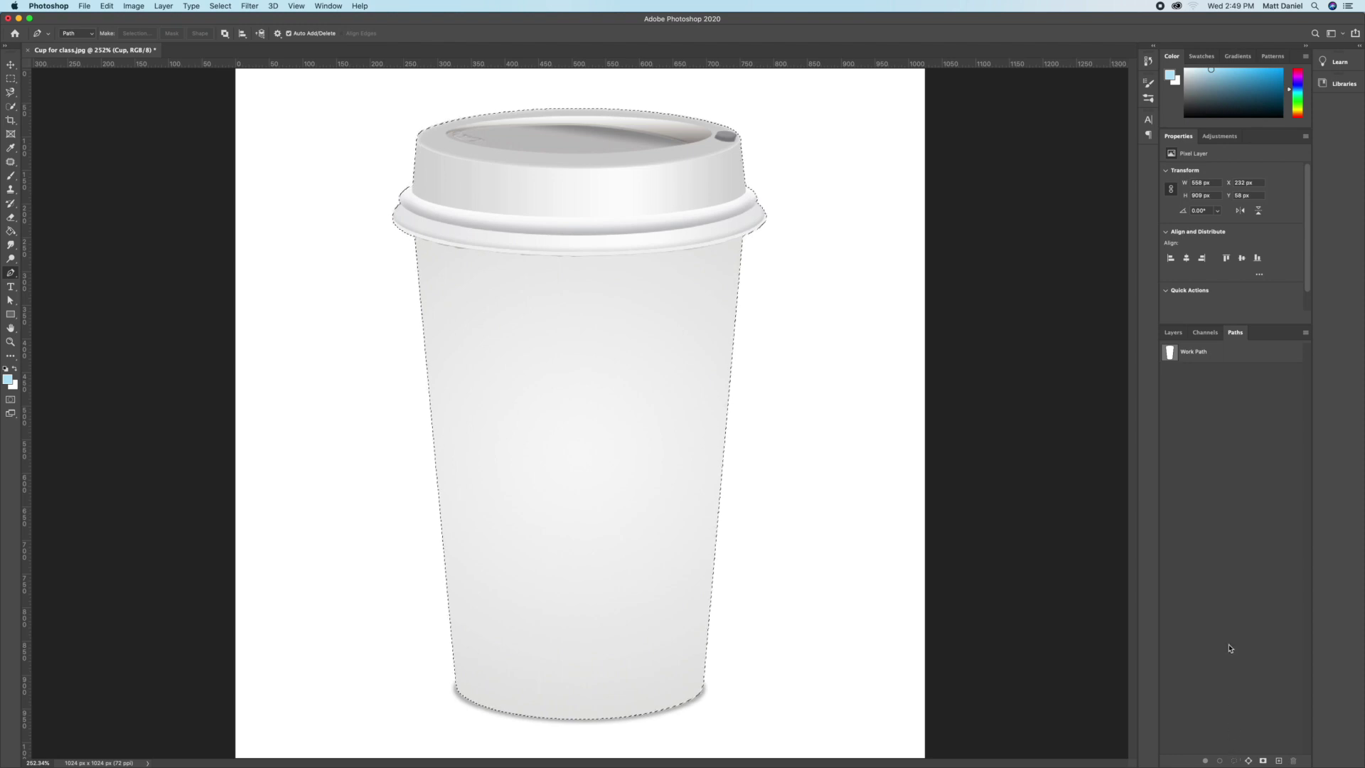
pyautogui.click(1173, 334)
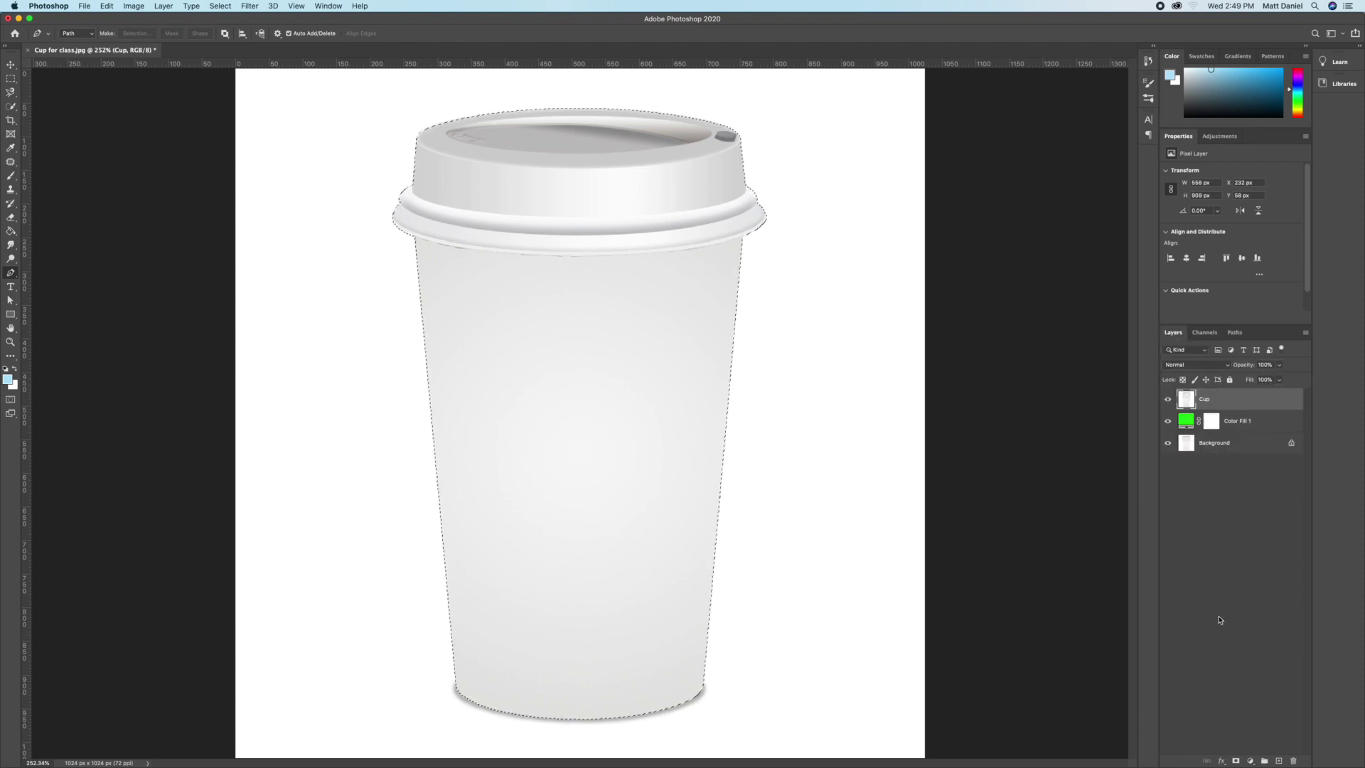
pyautogui.click(1237, 761)
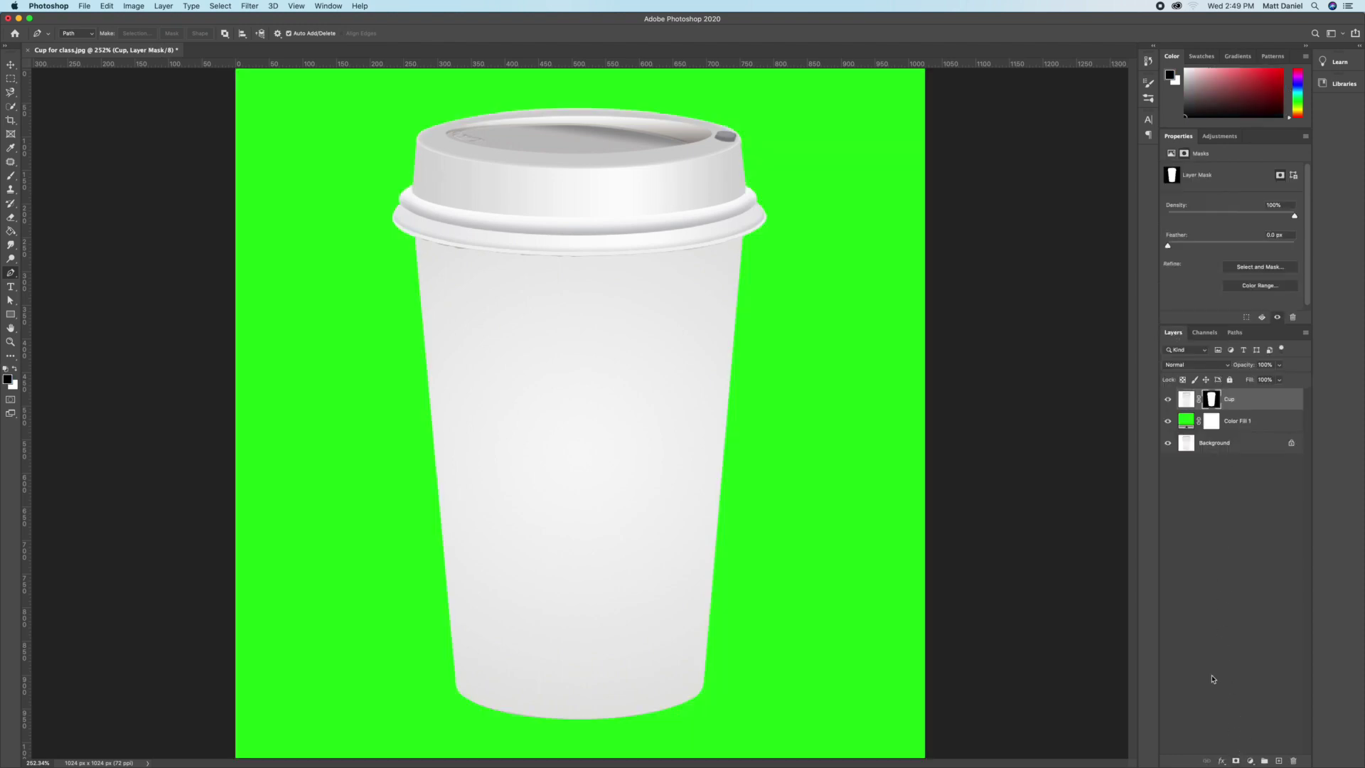
pyautogui.click(10, 64)
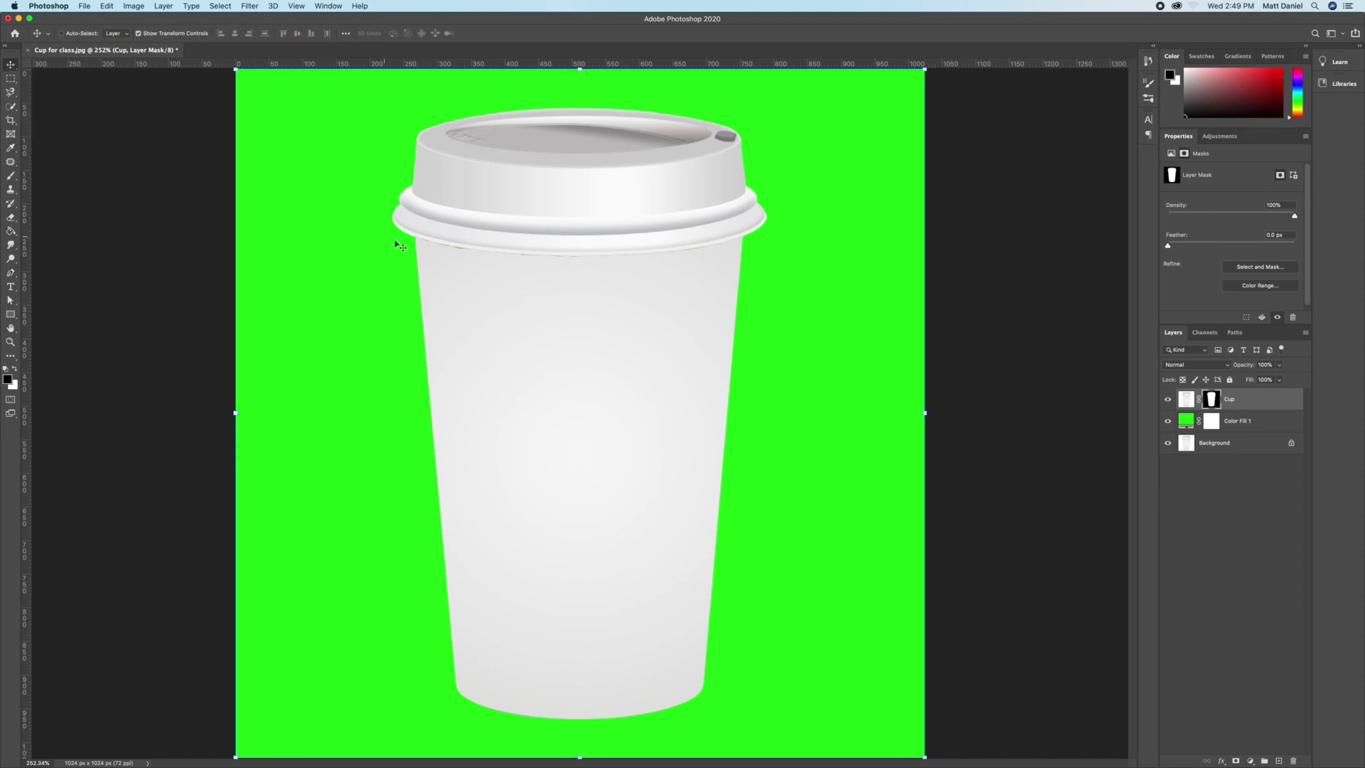
# Step: Start a new document and name it with the author's surname followed by "Cup Mockup Step by Step"
pyautogui.click(84, 5)
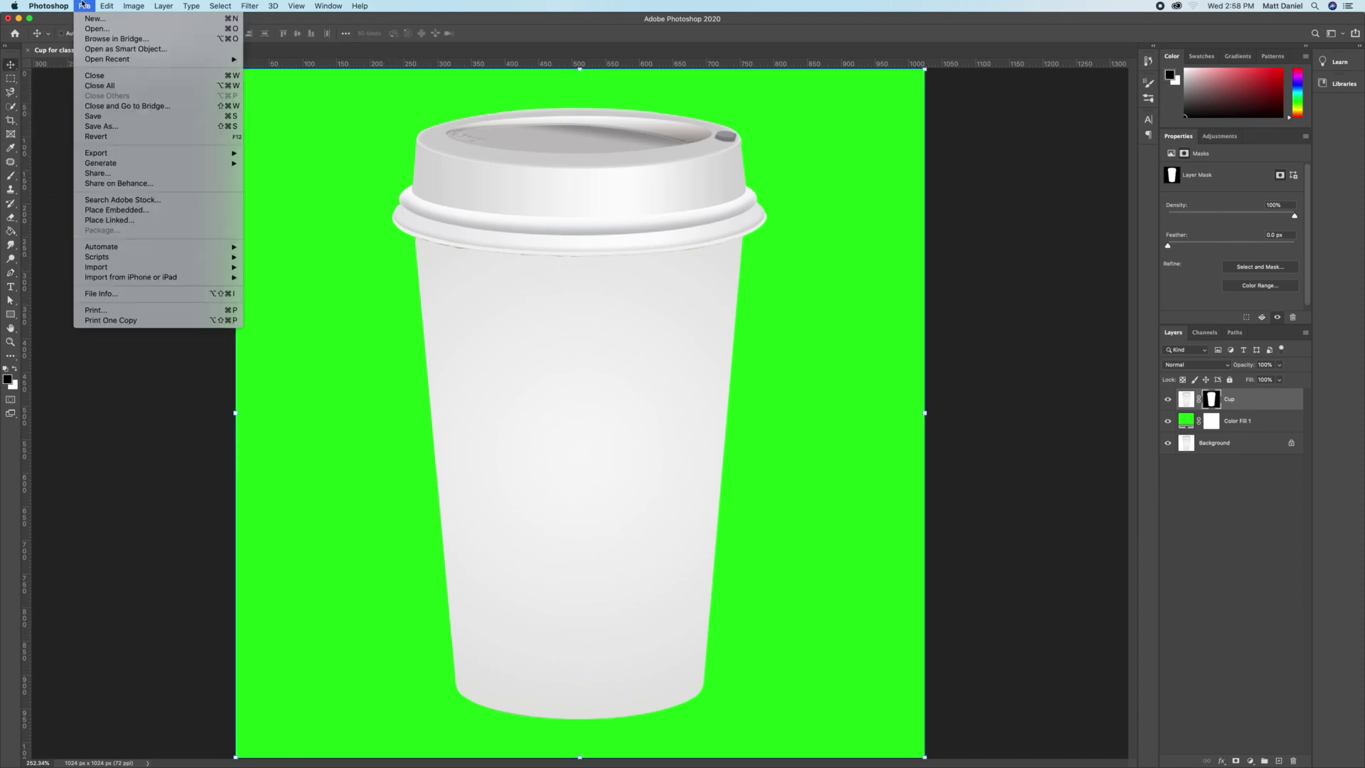
pyautogui.click(89, 18)
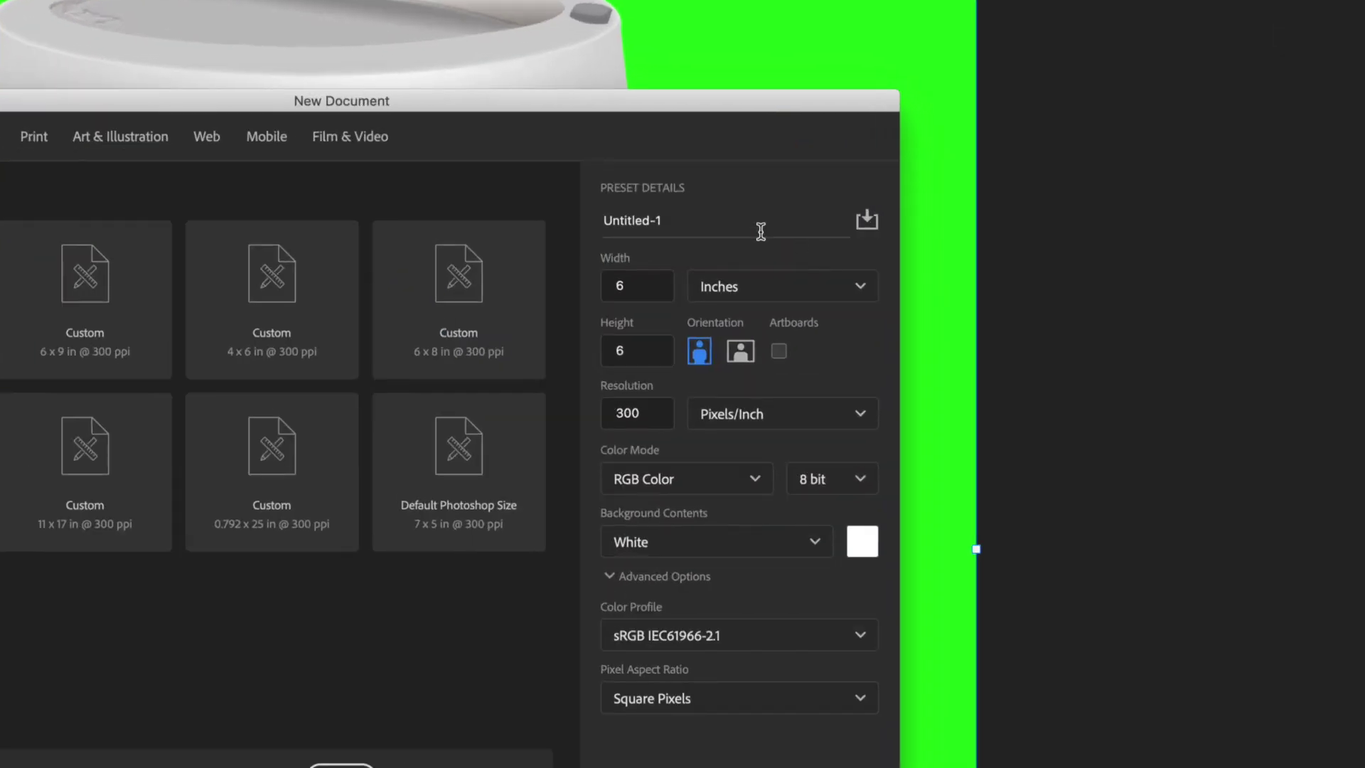
pyautogui.doubleClick(683, 220)
pyautogui.click(683, 219)
pyautogui.write('Daniel Cup Mockup')
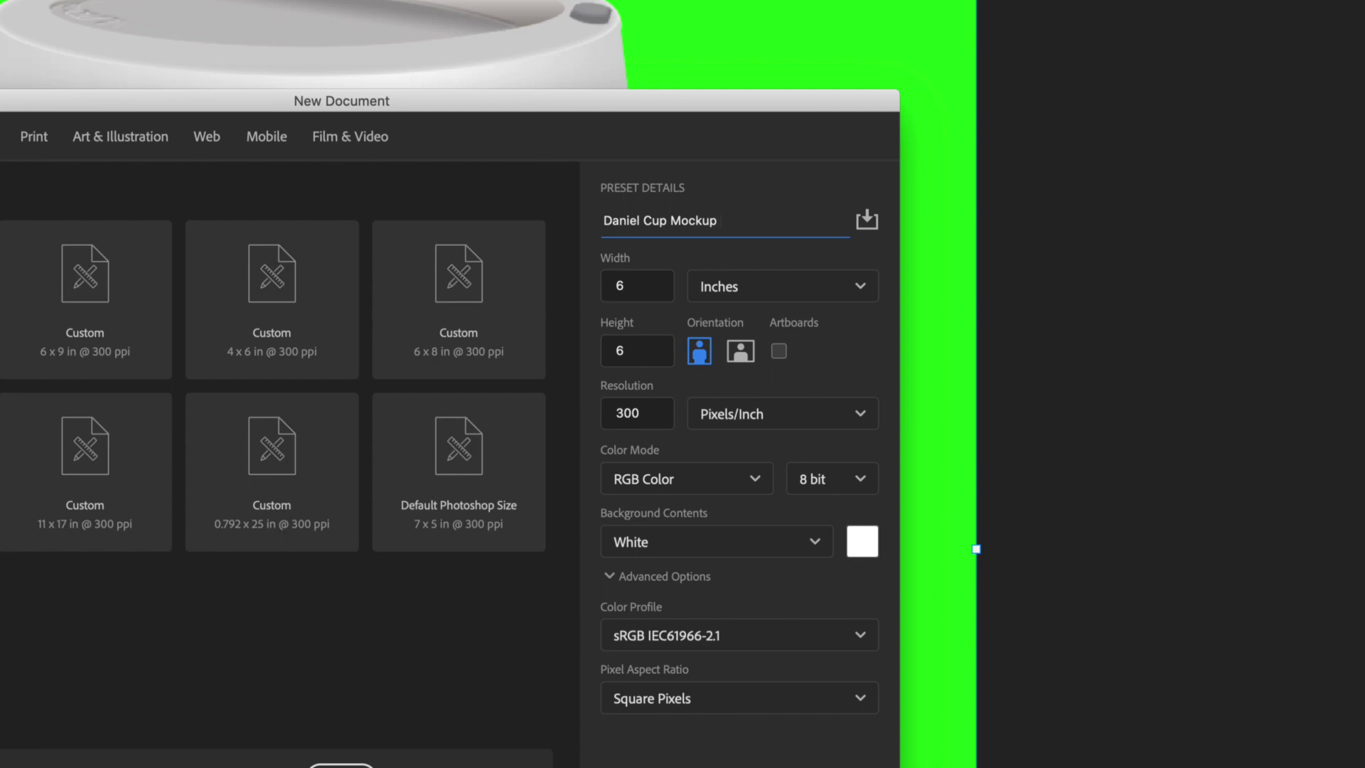
pyautogui.write(' Step by Step')
# Step: Create the document at 6 by 6 inches, 300 pixels/inch, in RGB Color mode
pyautogui.click(655, 281)
pyautogui.click(727, 287)
pyautogui.click(726, 366)
pyautogui.click(659, 416)
pyautogui.click(661, 484)
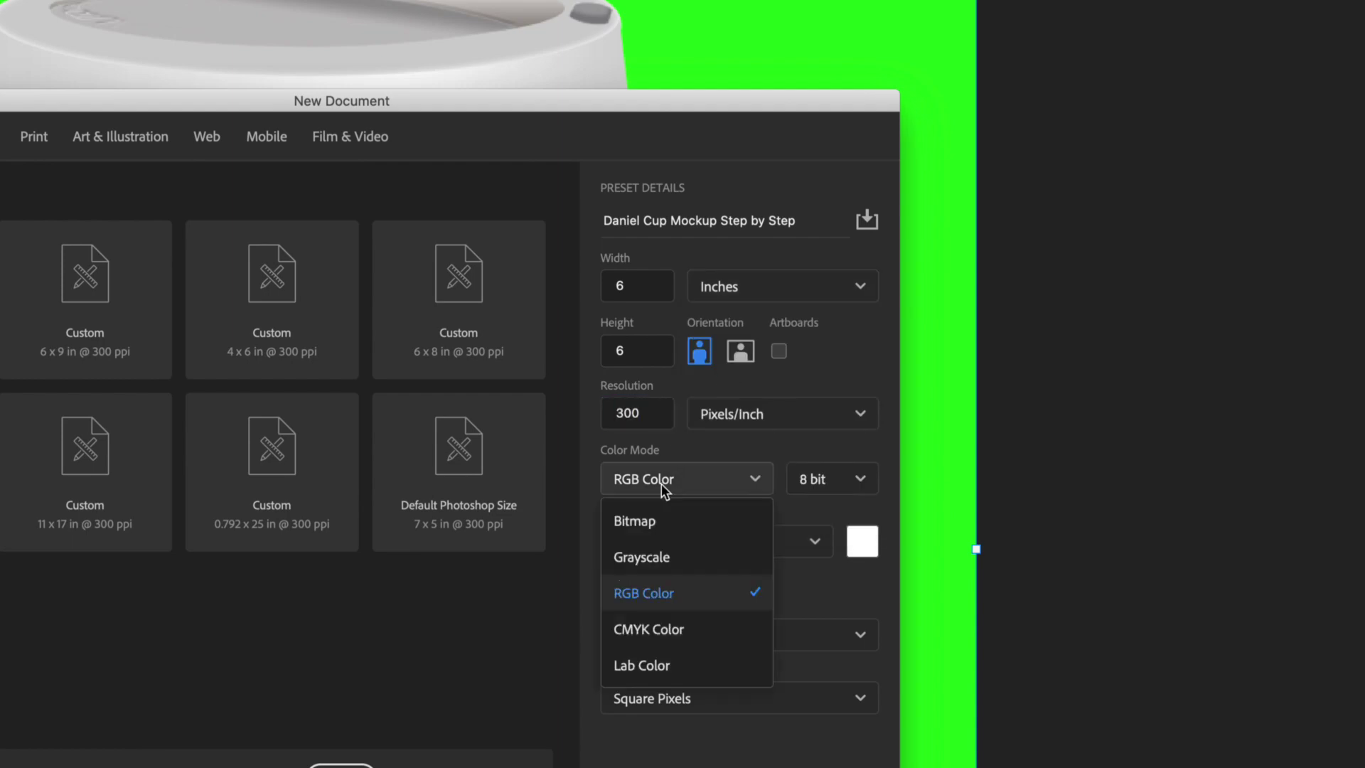
pyautogui.click(659, 603)
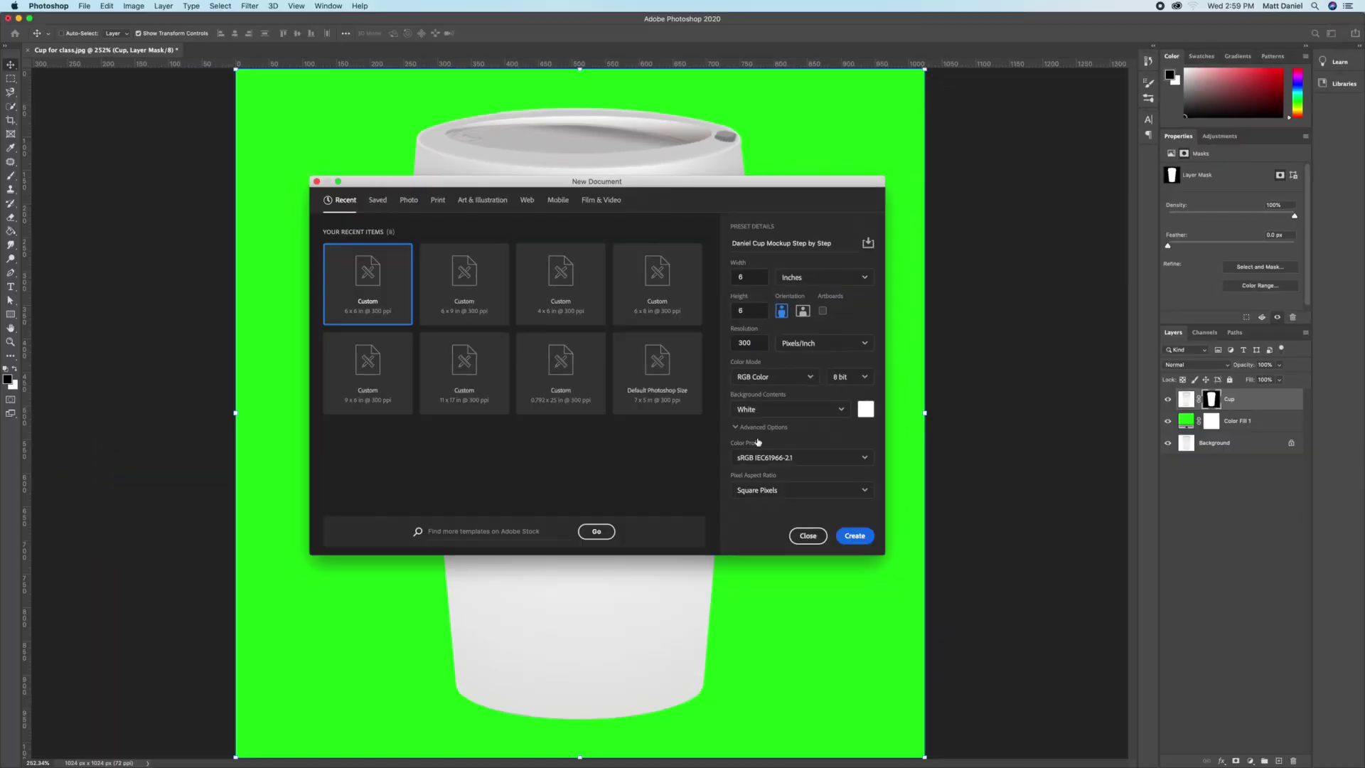
pyautogui.click(850, 540)
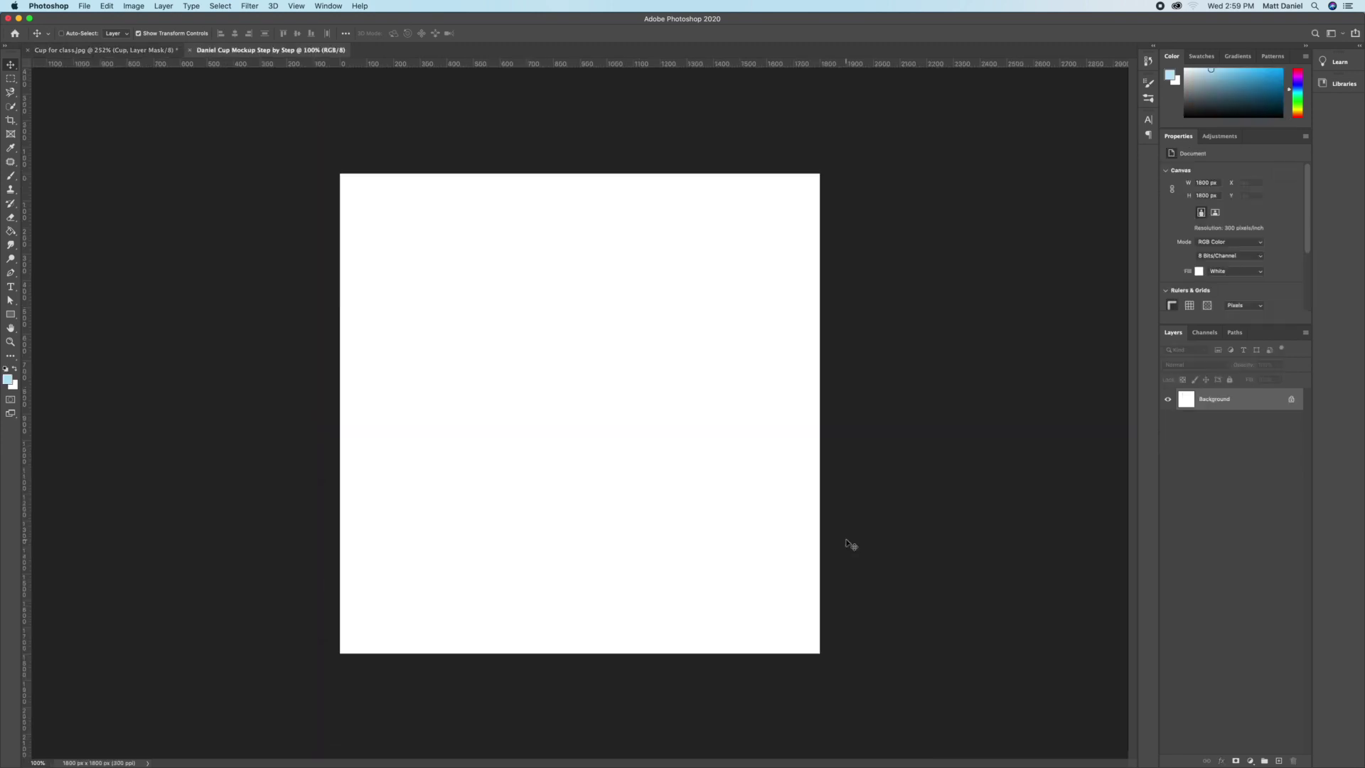
# Step: Copy the masked Cup layer from the Cup for class.jpg document into the new mockup document
pyautogui.click(123, 51)
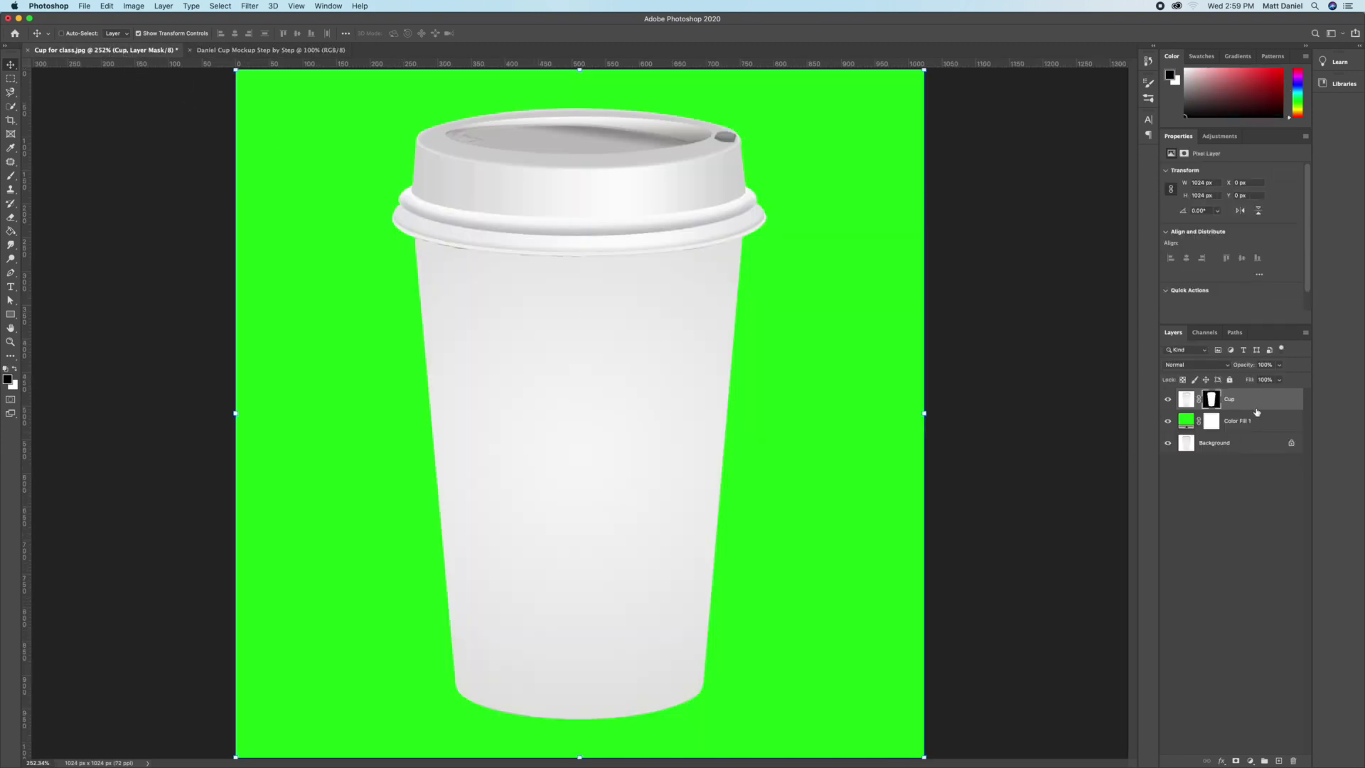
pyautogui.click(1257, 408)
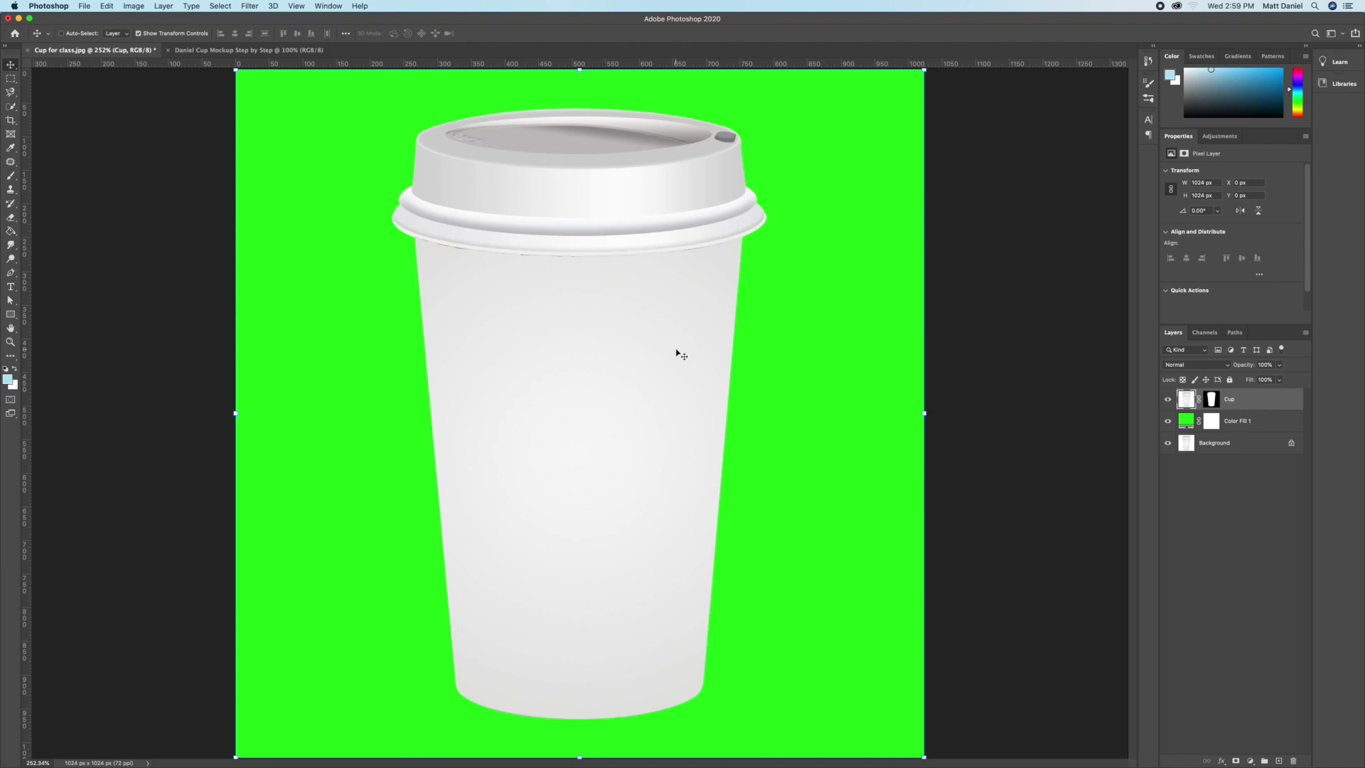
pyautogui.moveTo(450, 228); pyautogui.dragTo(578, 384)
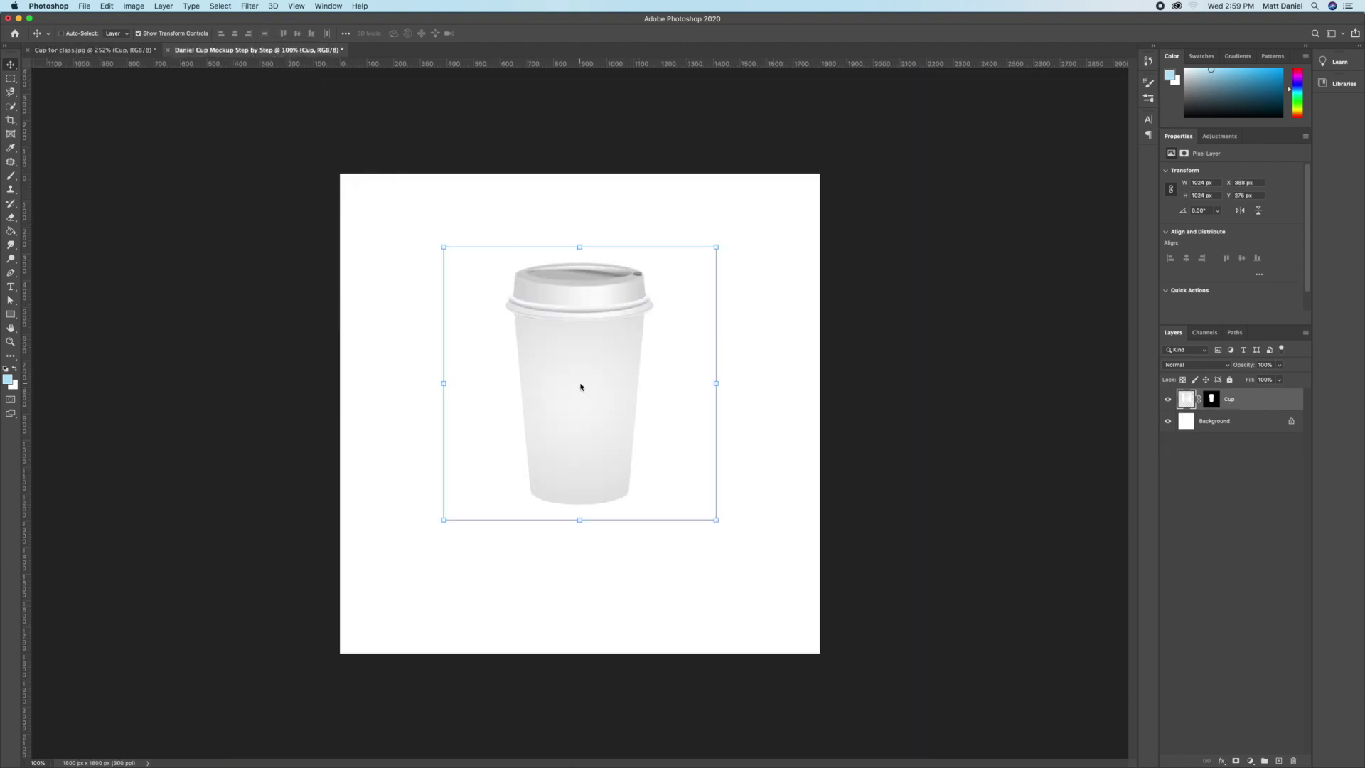
# Step: Move the cup toward the canvas centre and scale its layer up to about 1348 px square
pyautogui.moveTo(615, 326); pyautogui.dragTo(634, 350)
pyautogui.moveTo(715, 283); pyautogui.dragTo(759, 239)
pyautogui.press('Return')
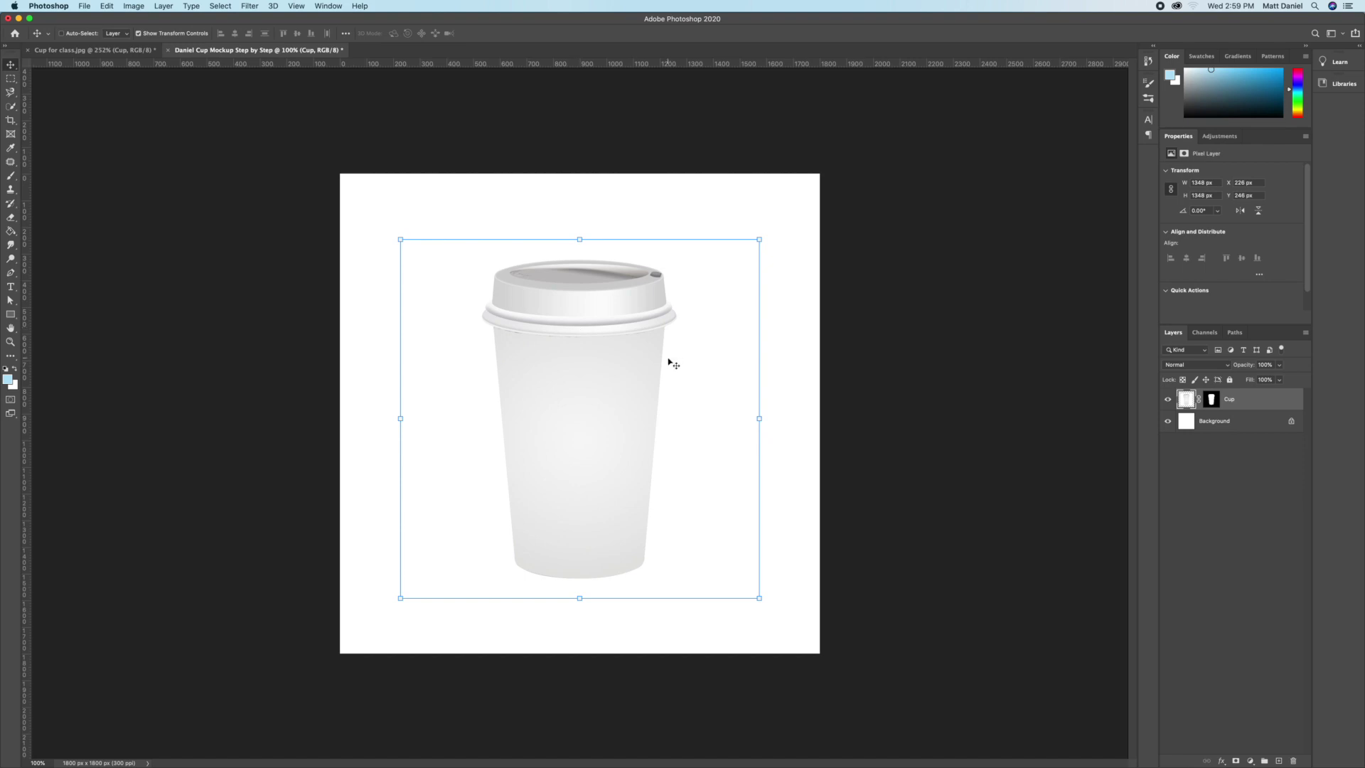
# Step: Add a dark red (#b93232) Solid Color fill layer above the Cup layer and select its mask
pyautogui.click(1249, 760)
pyautogui.click(1282, 560)
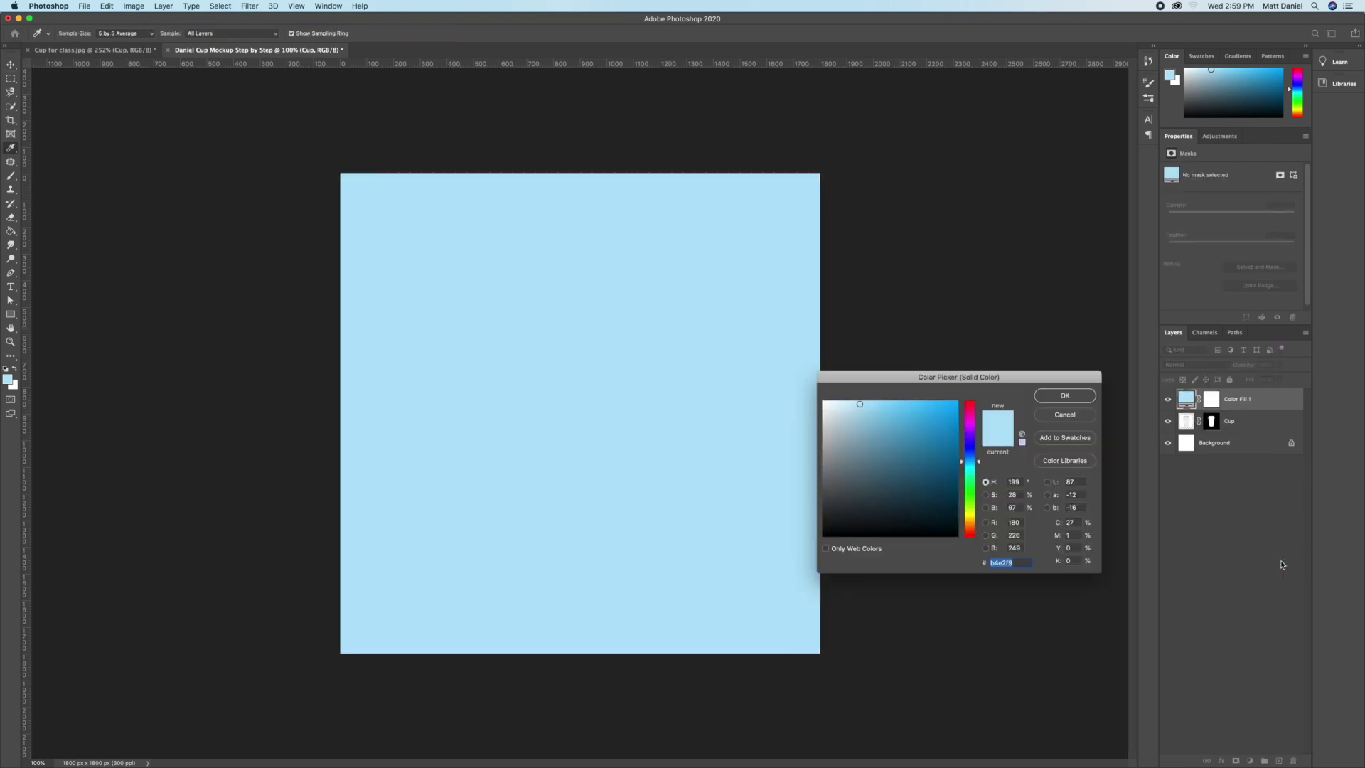
pyautogui.moveTo(970, 427)
pyautogui.mouseDown()
pyautogui.moveTo(971, 392)
pyautogui.moveTo(924, 451)
pyautogui.moveTo(922, 438)
pyautogui.mouseUp()
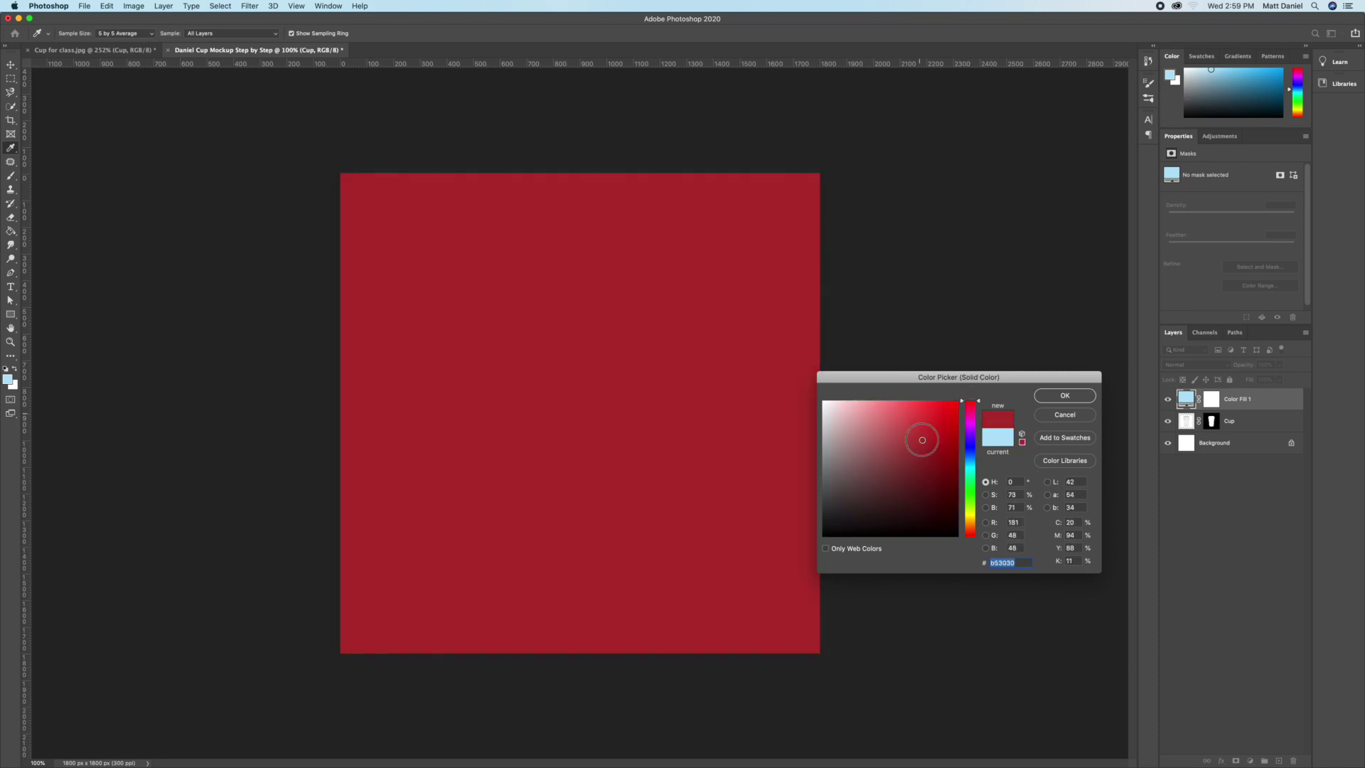
pyautogui.click(1065, 398)
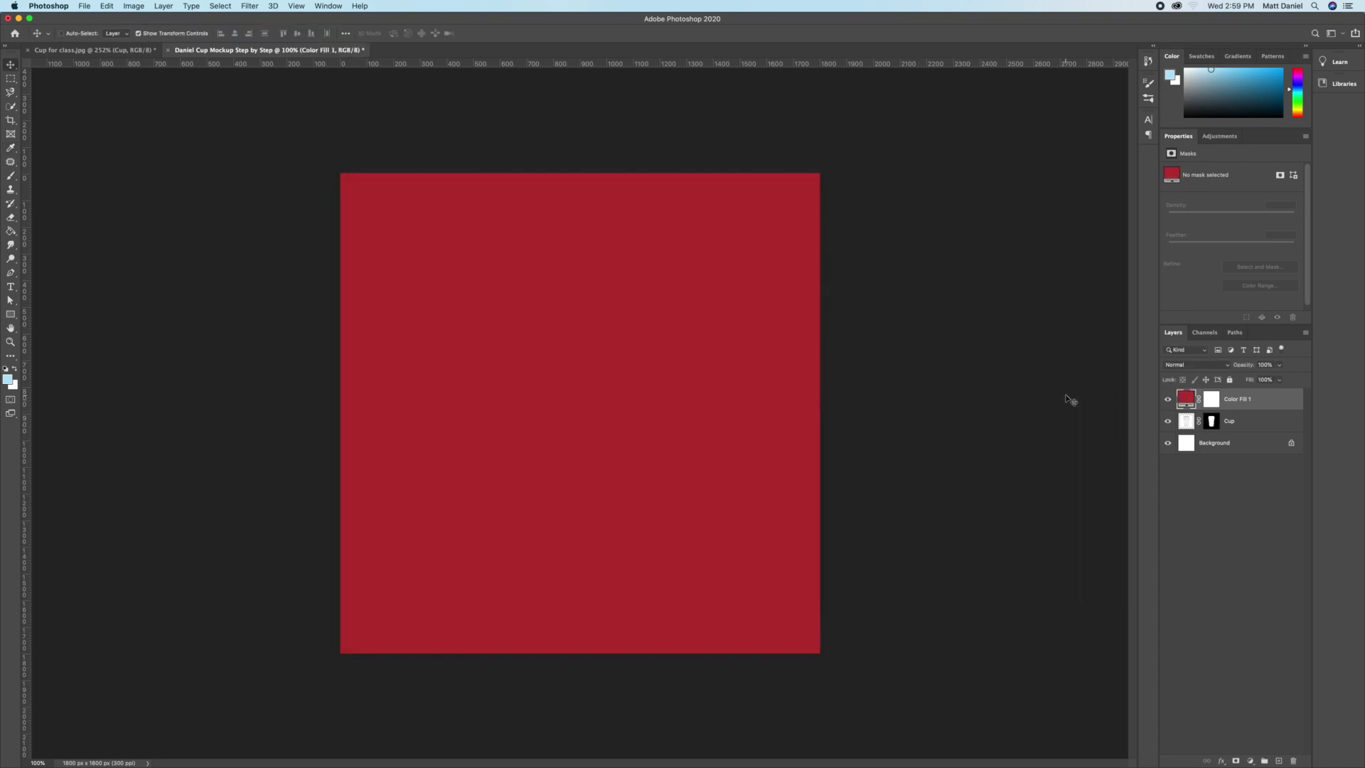
pyautogui.click(1211, 399)
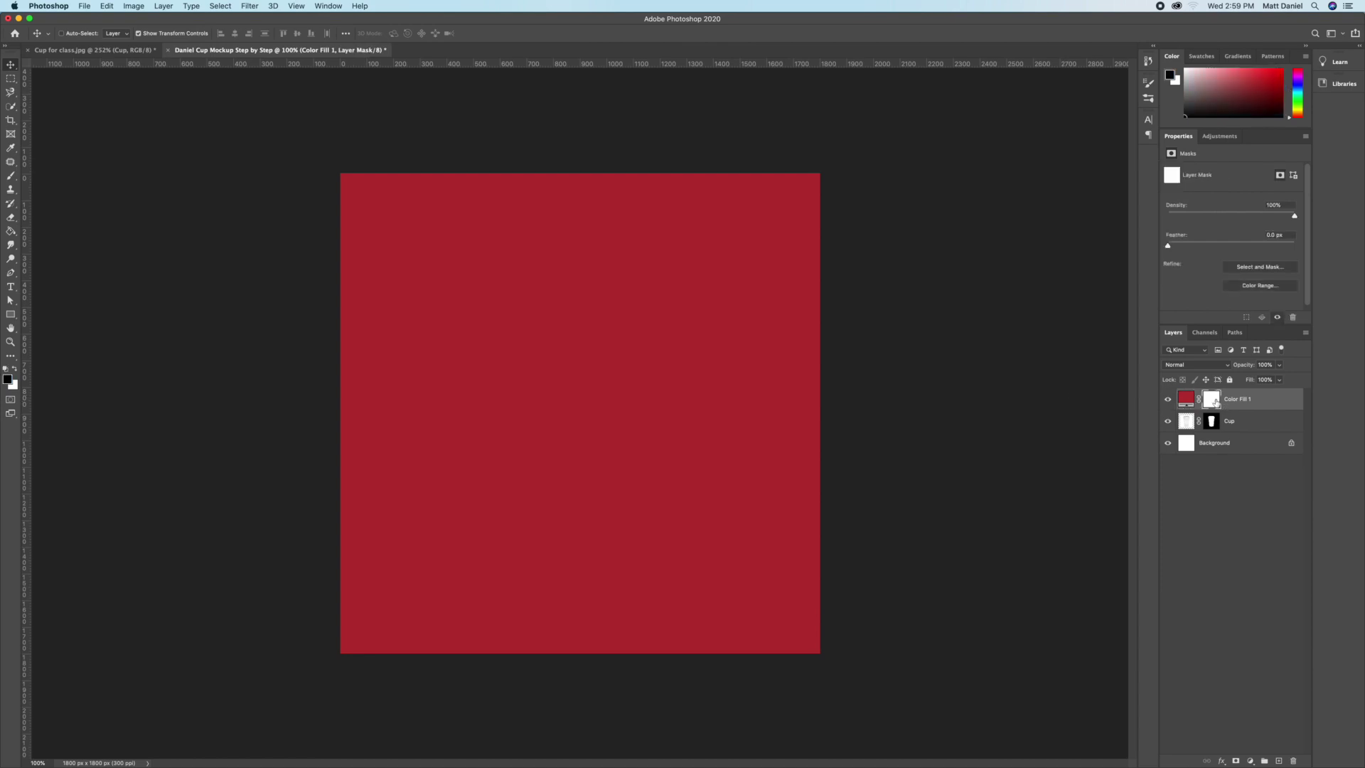
# Step: Invert the red fill layer's mask and invert it back
pyautogui.press('super+i')
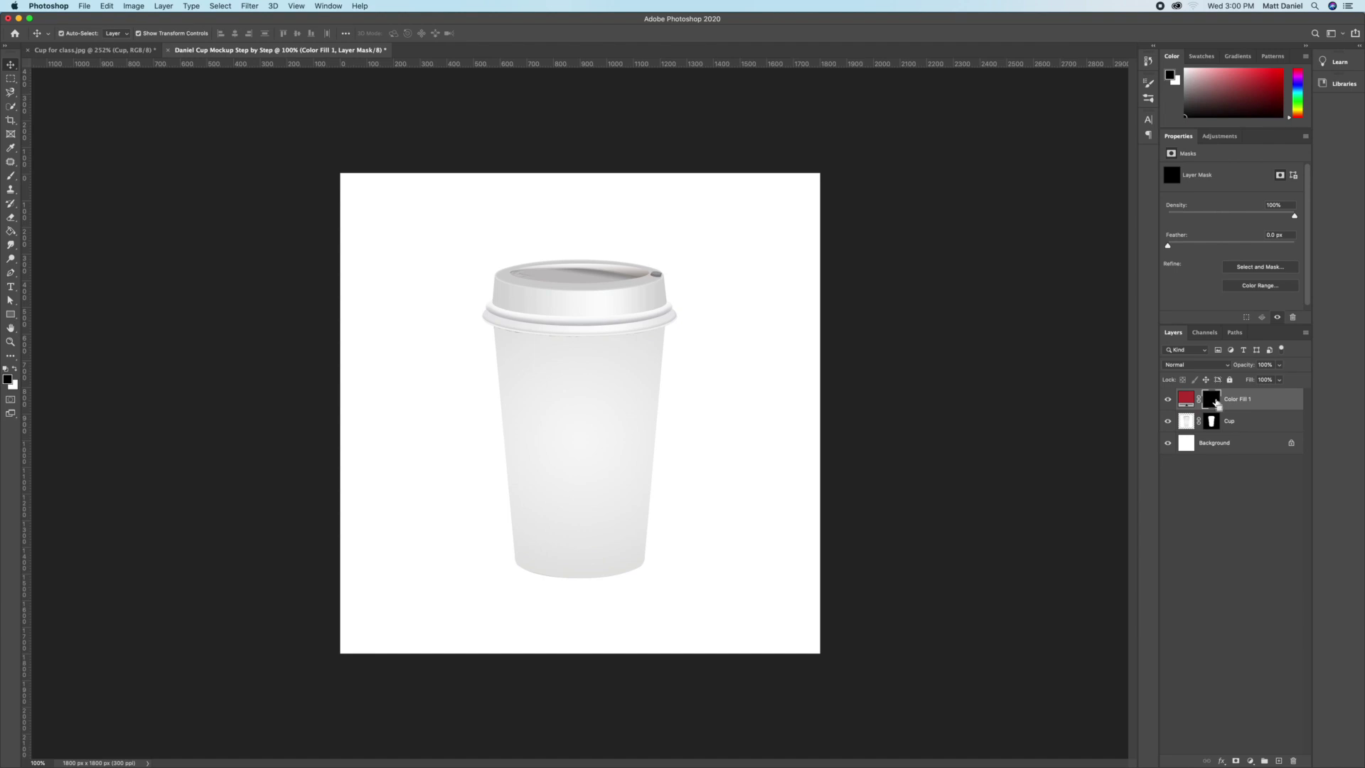
pyautogui.press('super+i')
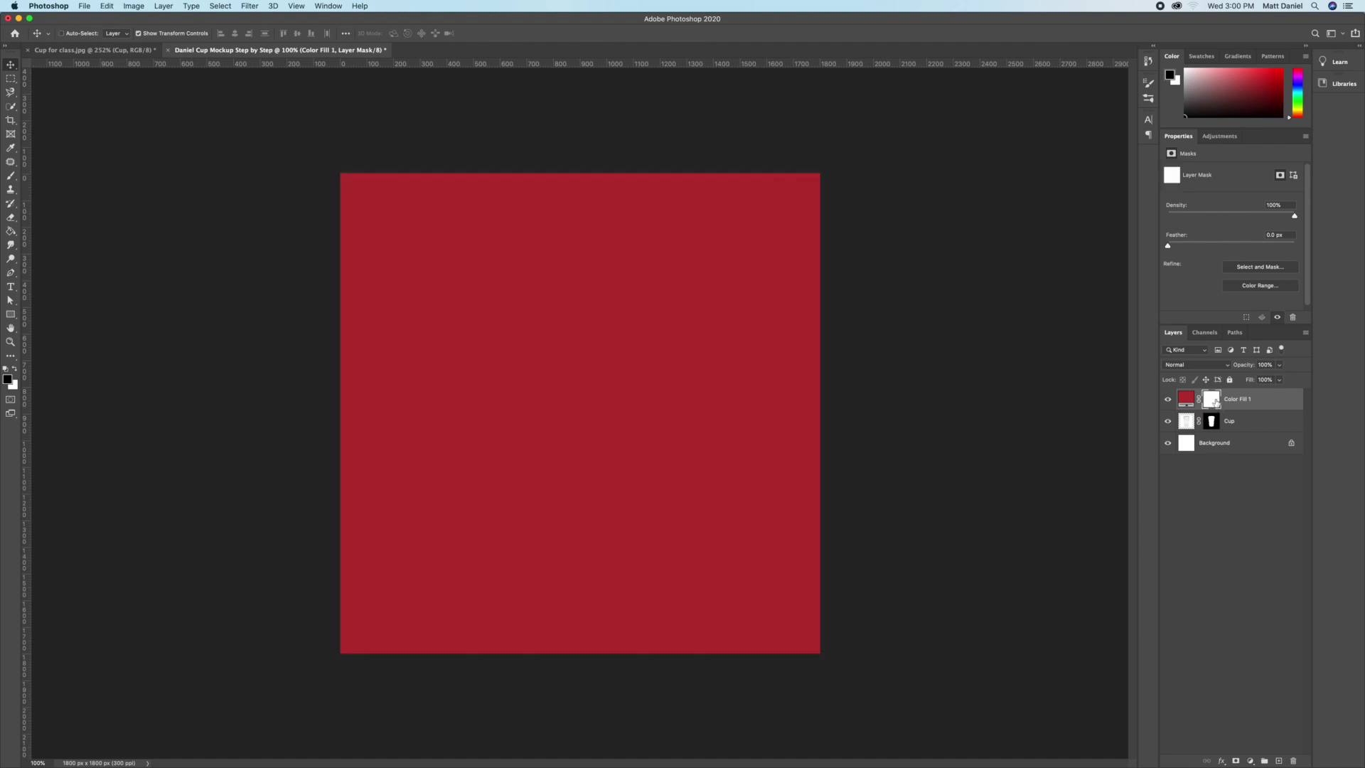
# Step: Fill the red fill layer's mask with black using the Fill command
pyautogui.click(112, 6)
pyautogui.click(146, 176)
pyautogui.moveTo(323, 109); pyautogui.dragTo(599, 335)
pyautogui.click(633, 352)
pyautogui.click(637, 351)
pyautogui.click(661, 351)
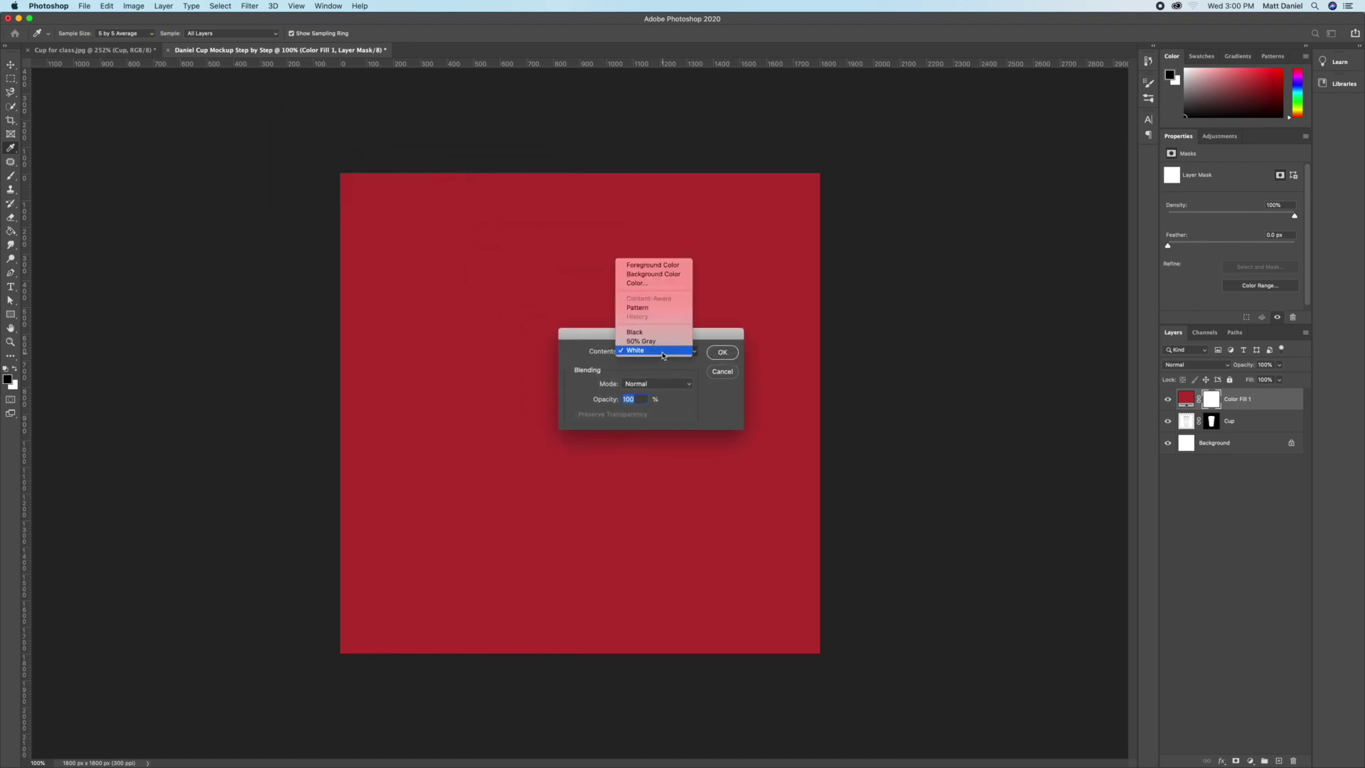
pyautogui.click(654, 333)
pyautogui.click(722, 353)
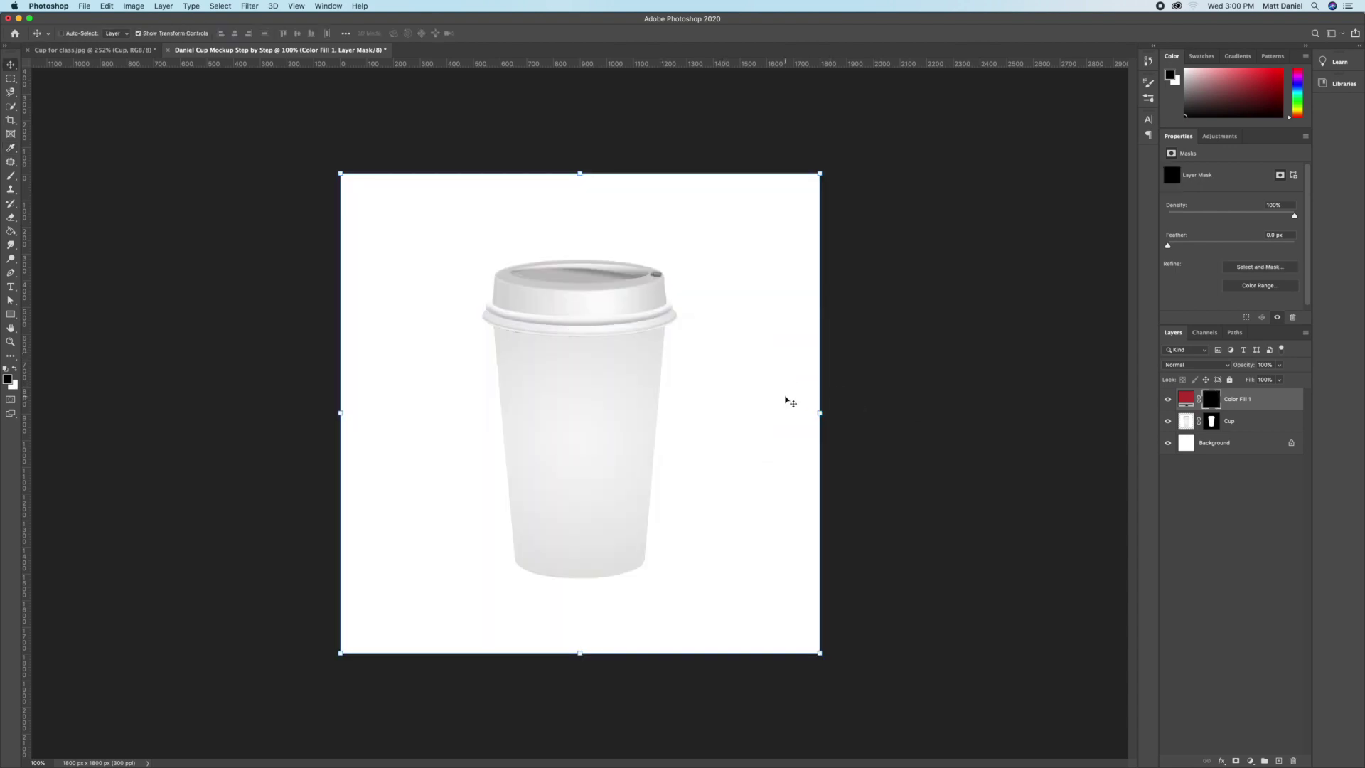
# Step: Load the Cup layer's mask as a selection while keeping the red fill layer's mask active
pyautogui.press('super+equal')
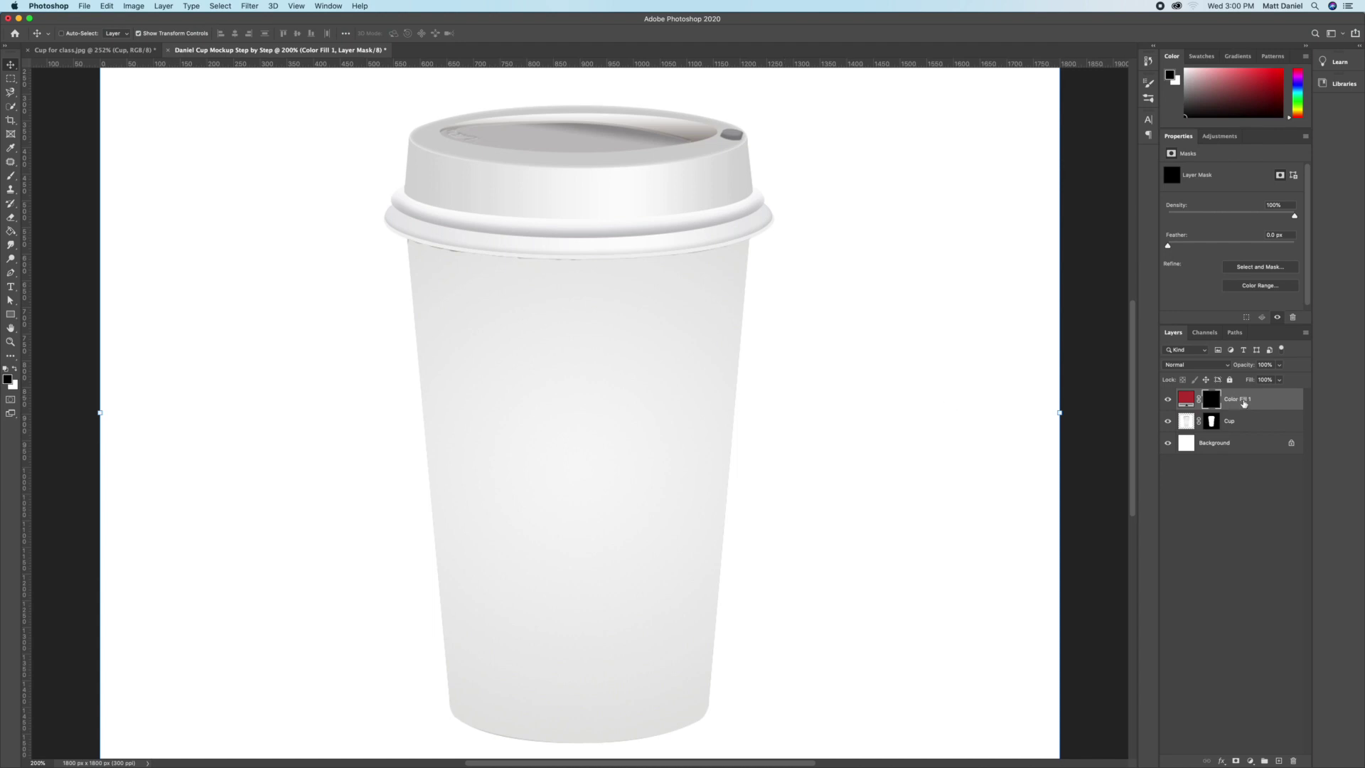
pyautogui.keyDown('super'); pyautogui.click(1212, 423); pyautogui.keyUp('super')
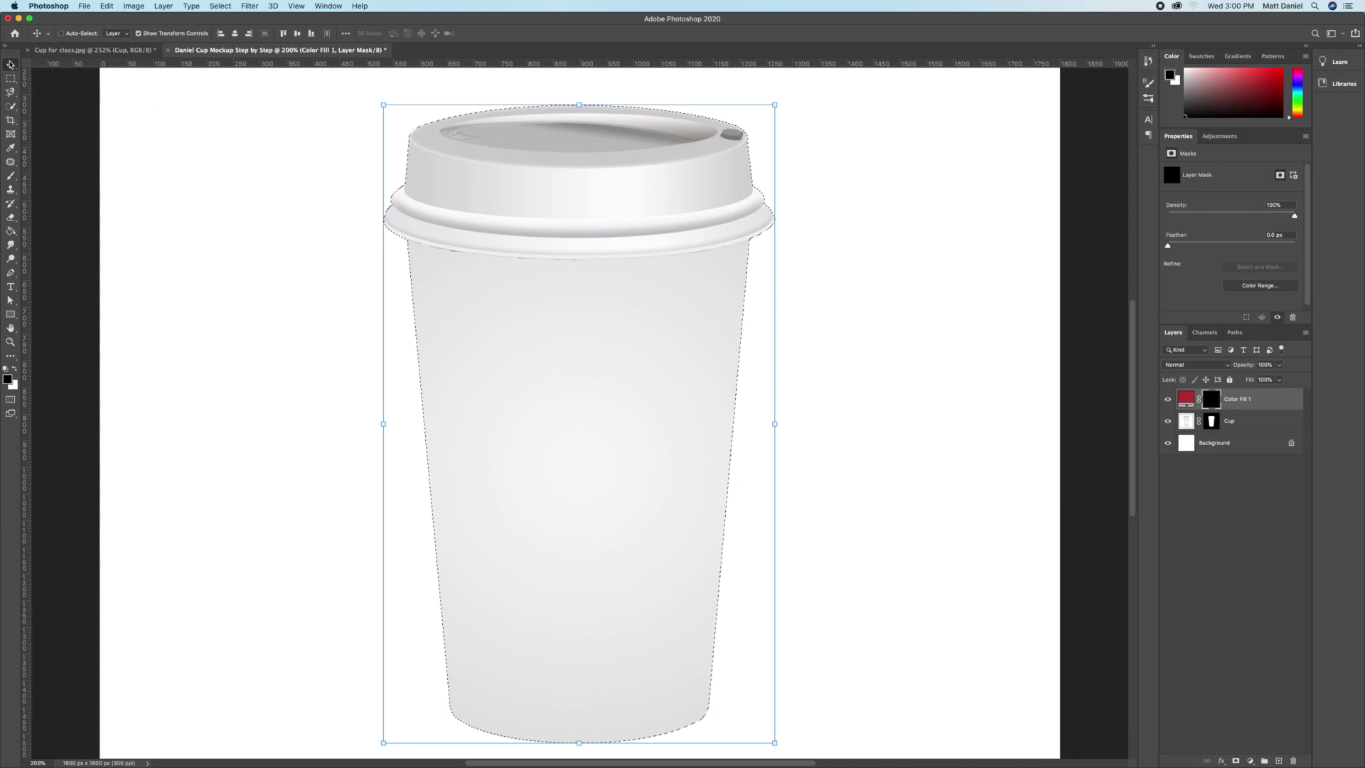
# Step: Subtract the cup body from the selection with the Magnetic Lasso along the lid's lower rim, keeping only the lid selected
pyautogui.click(12, 93)
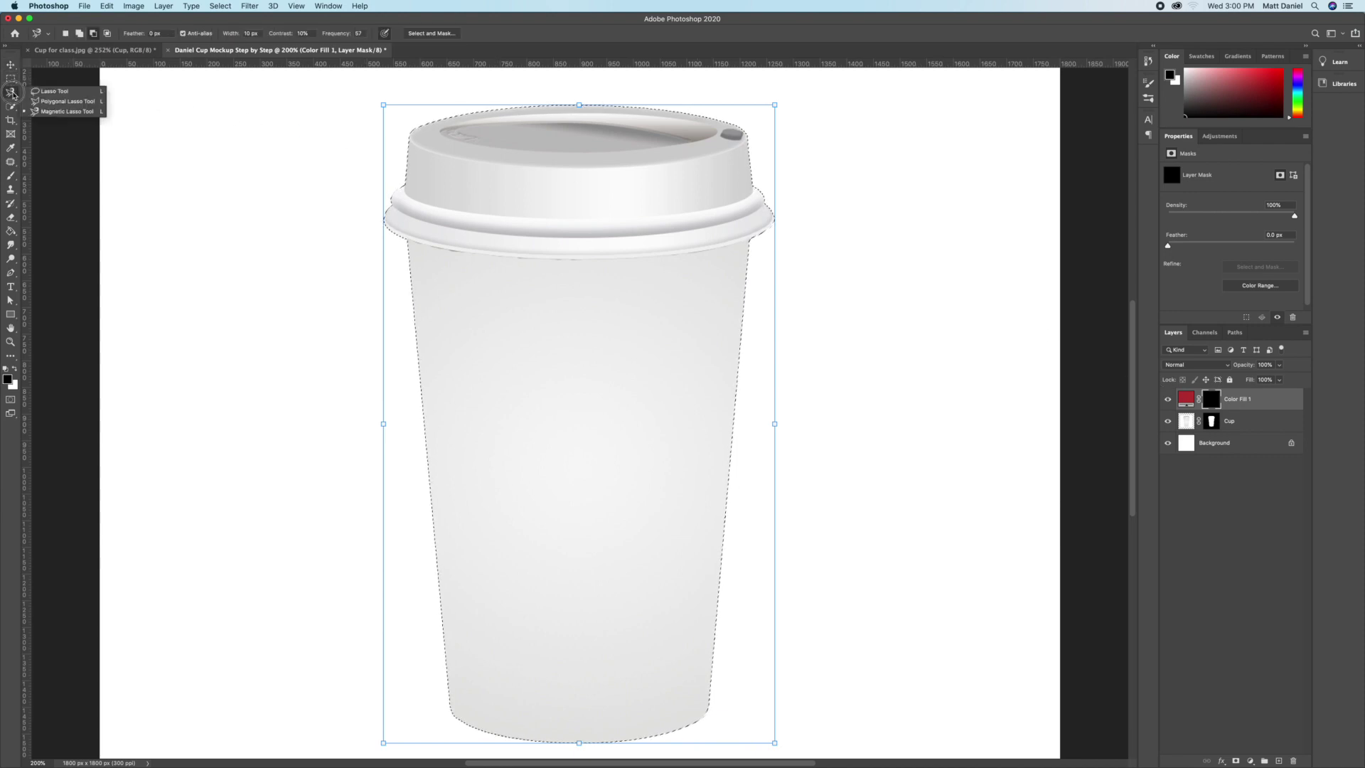
pyautogui.click(60, 112)
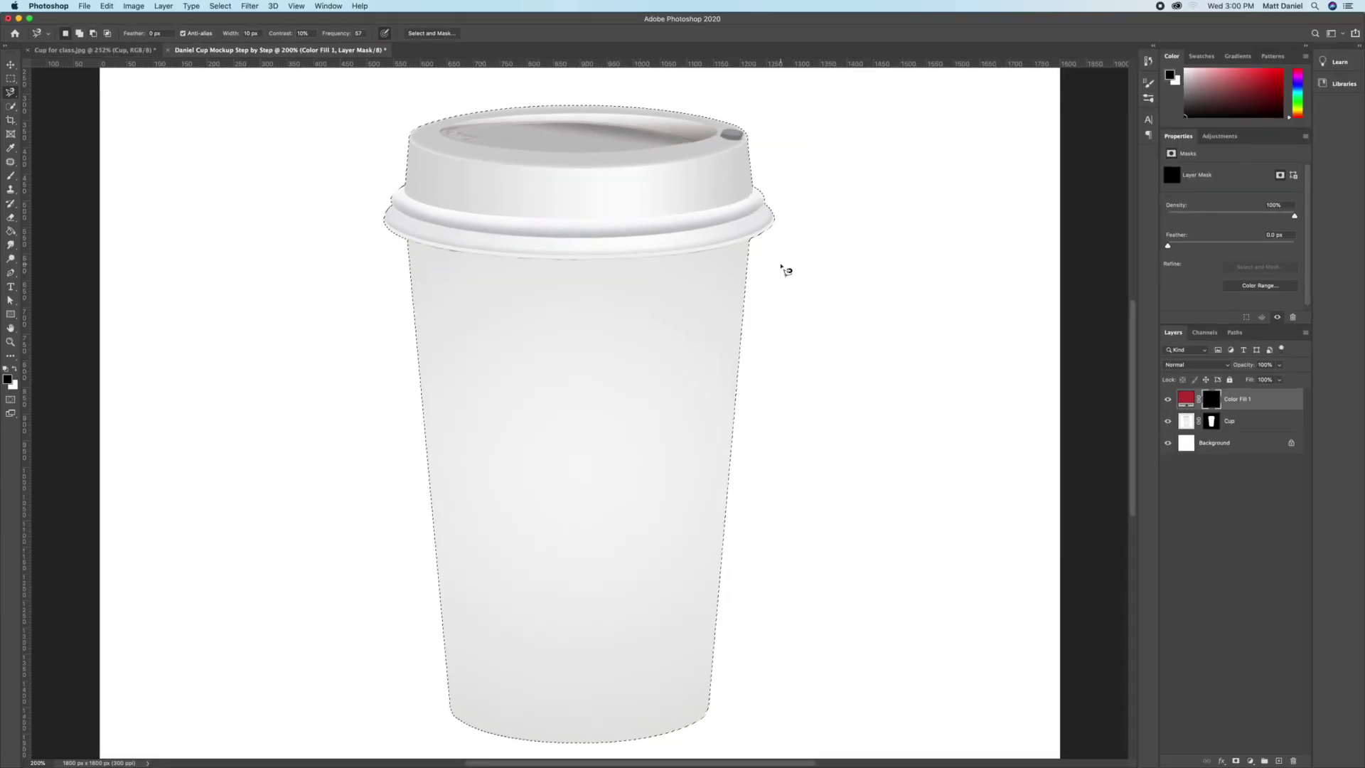
pyautogui.press('super+equal')
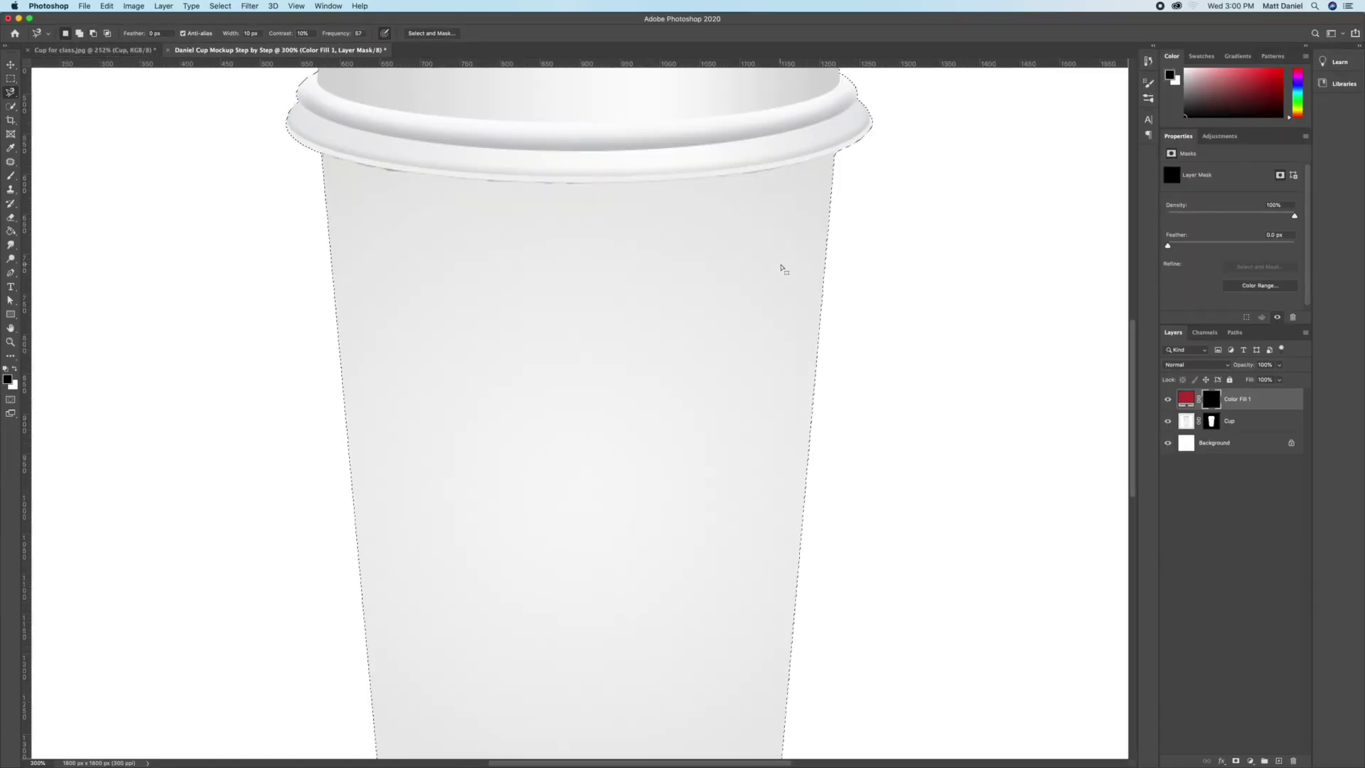
pyautogui.moveTo(885, 157); pyautogui.dragTo(786, 372)
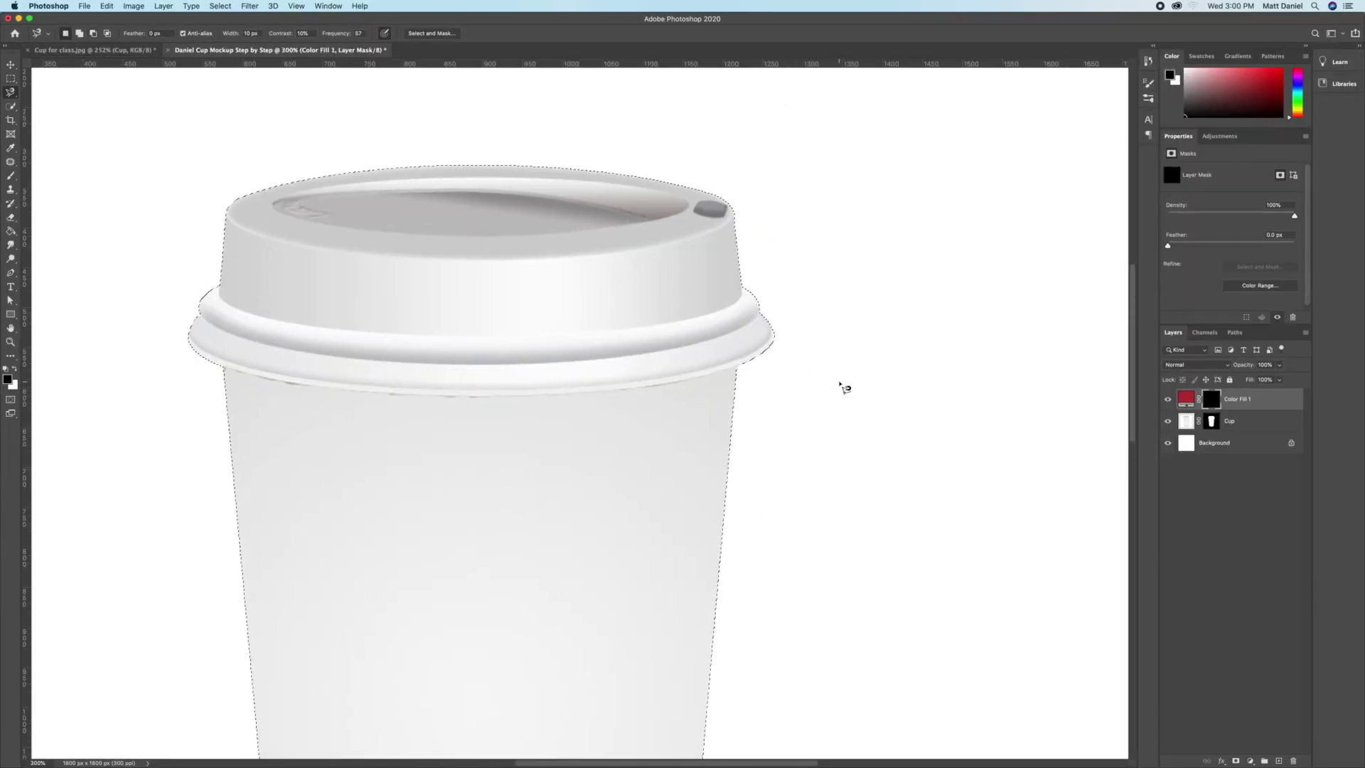
pyautogui.click(836, 383)
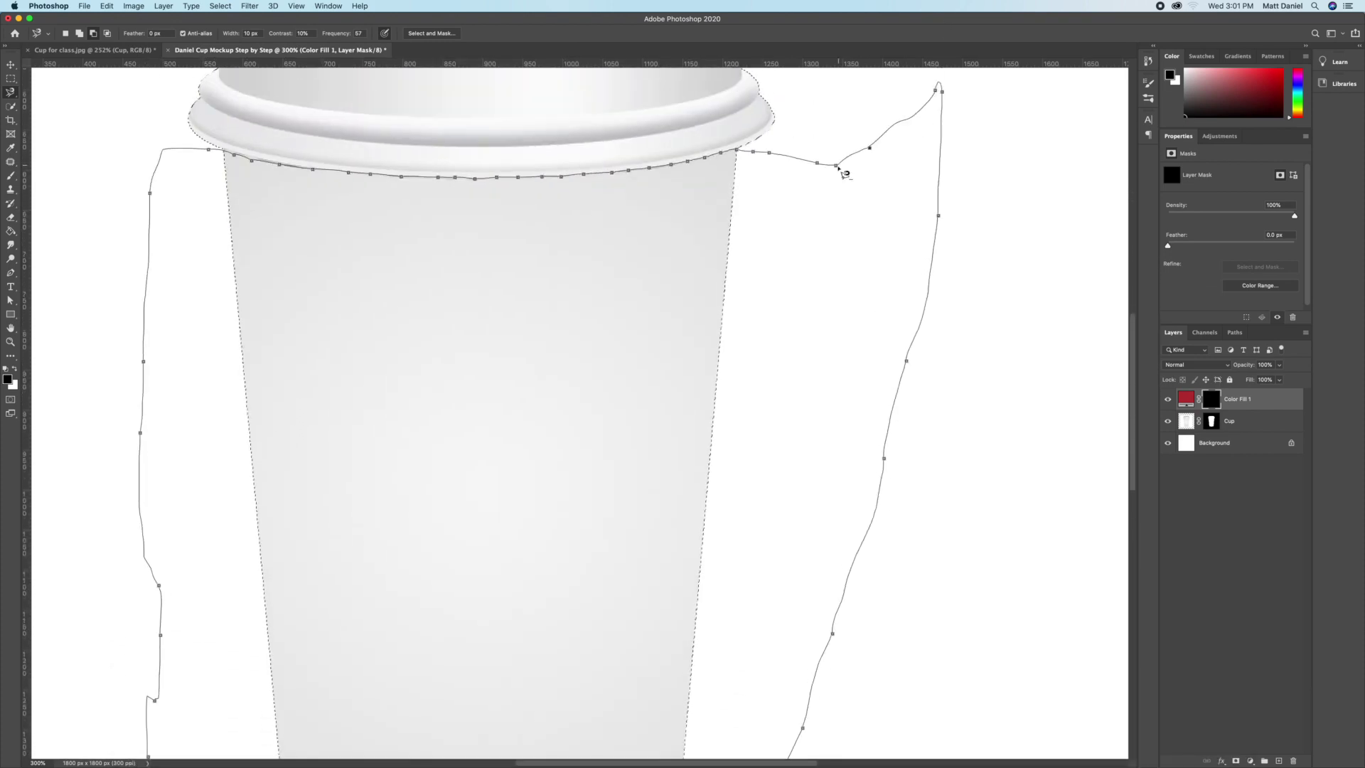
pyautogui.click(838, 169)
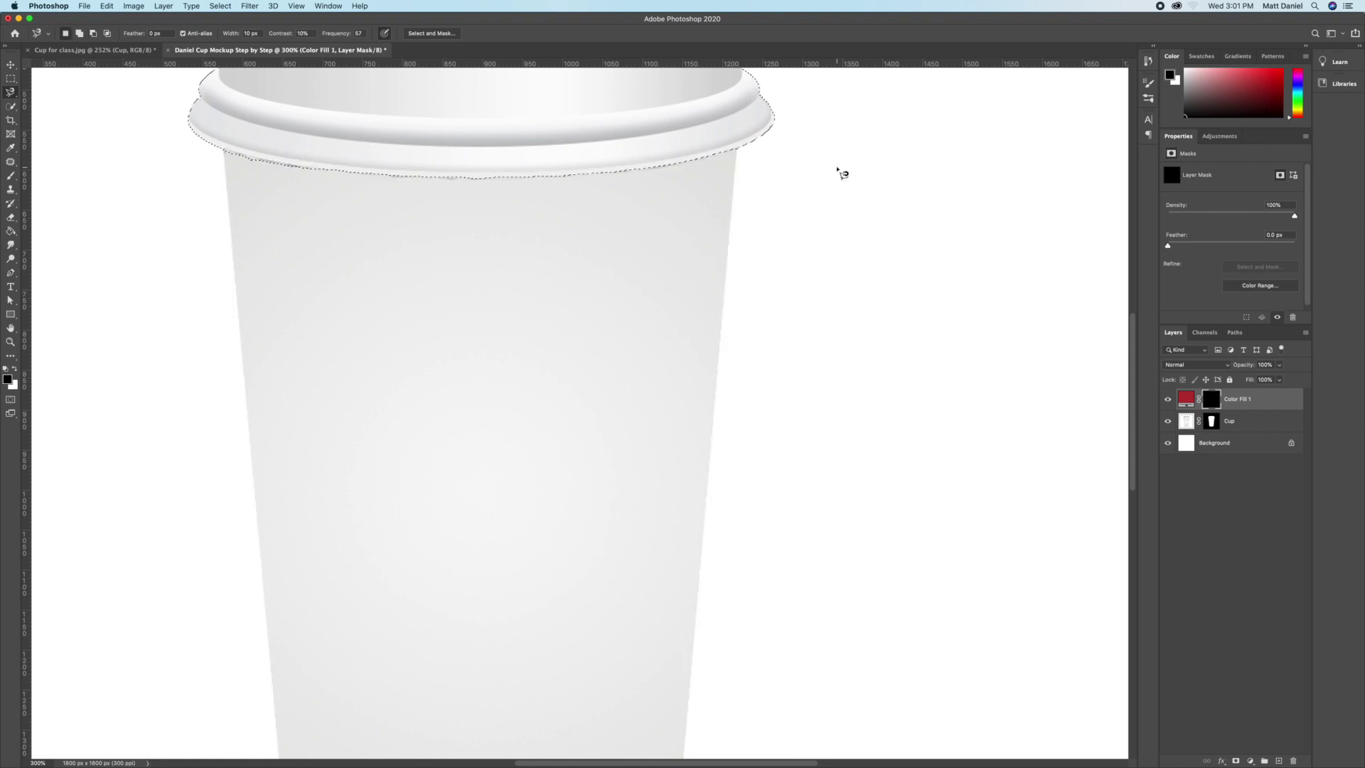
# Step: Show the lid selection in Quick Mask mode and set up a small brush at 100% opacity
pyautogui.scroll(5, 610, 151)
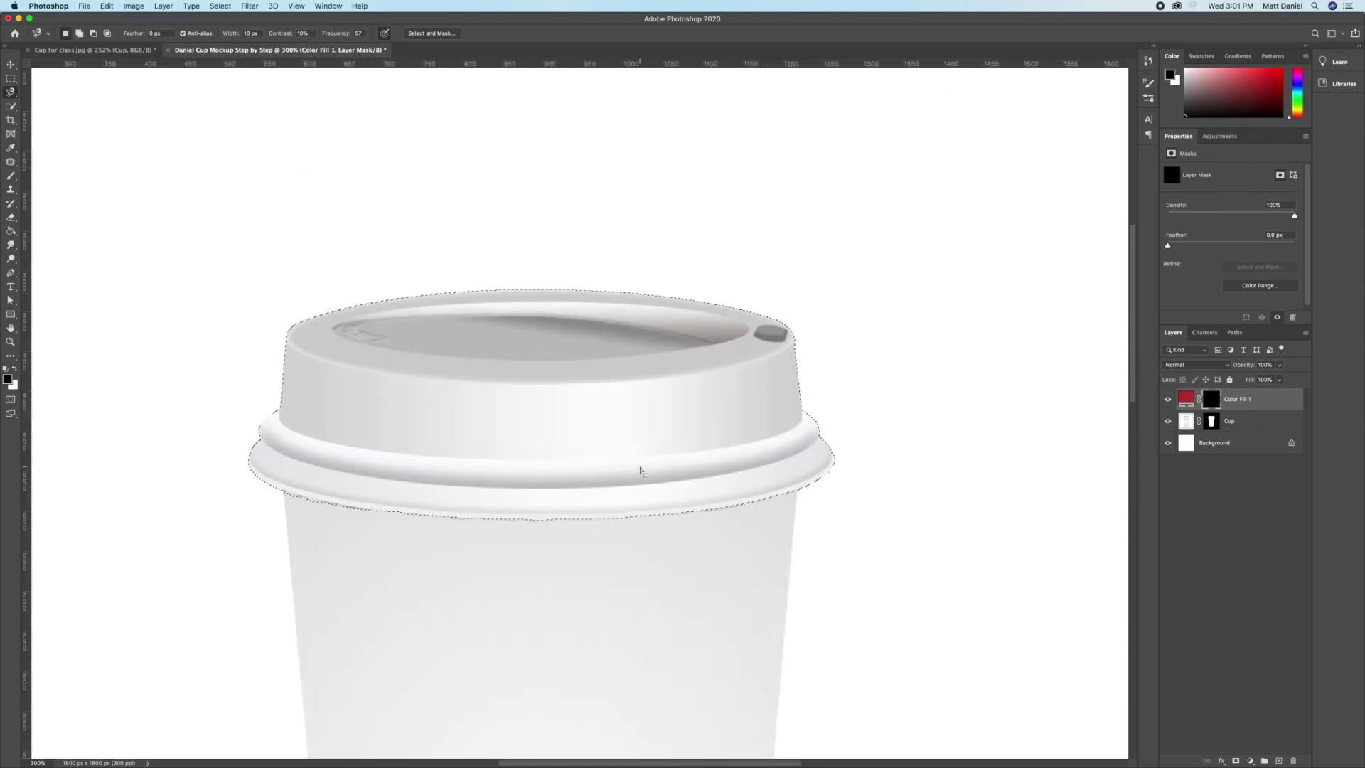
pyautogui.press('q')
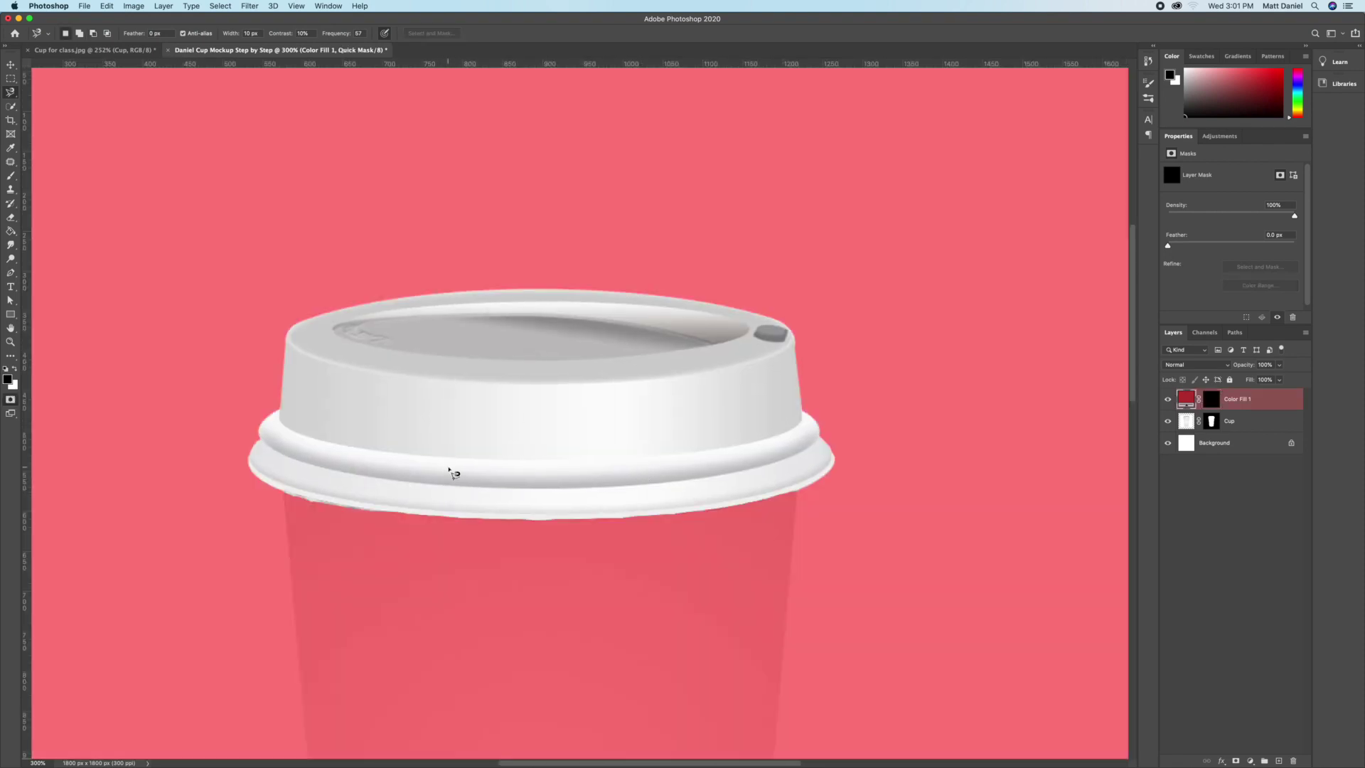
pyautogui.press('super+equal')
pyautogui.scroll(-5, 452, 472)
pyautogui.hscroll(-2, 482, 344)
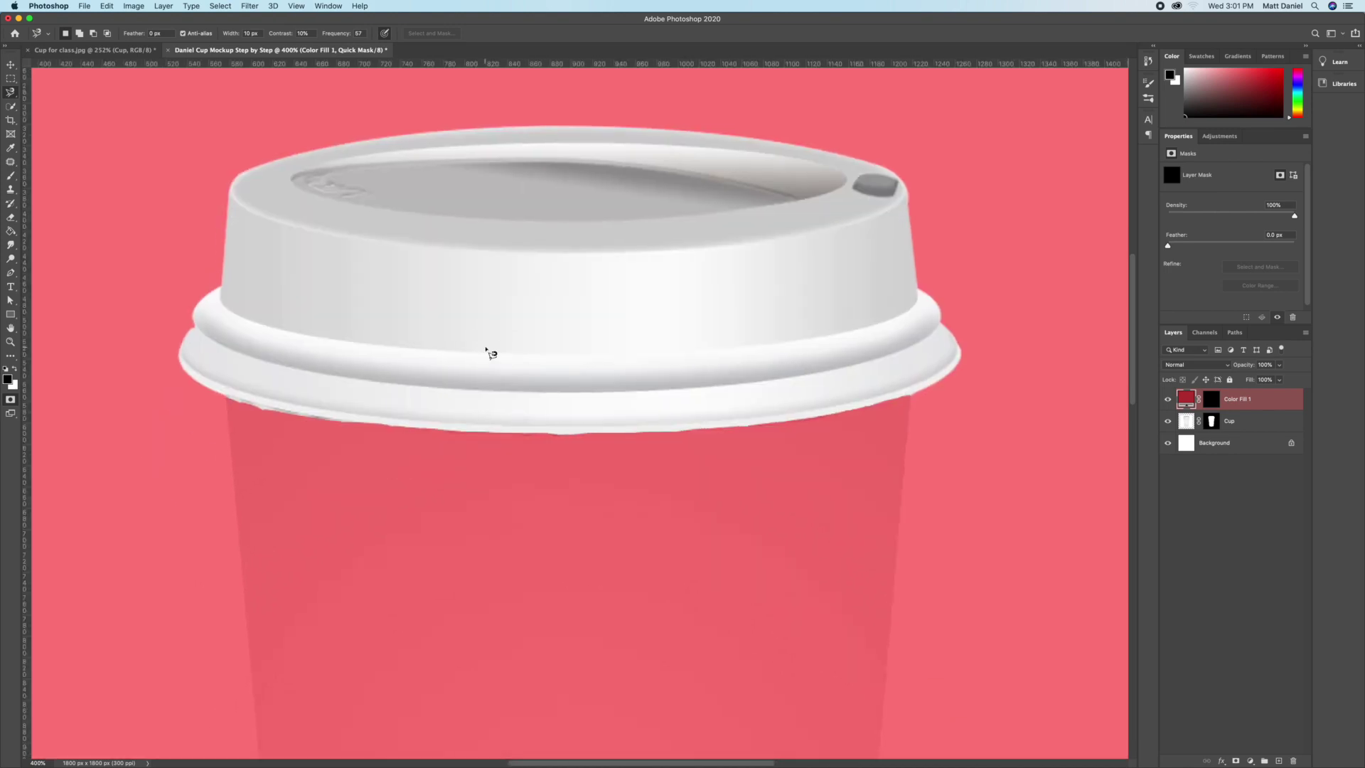
pyautogui.click(15, 179)
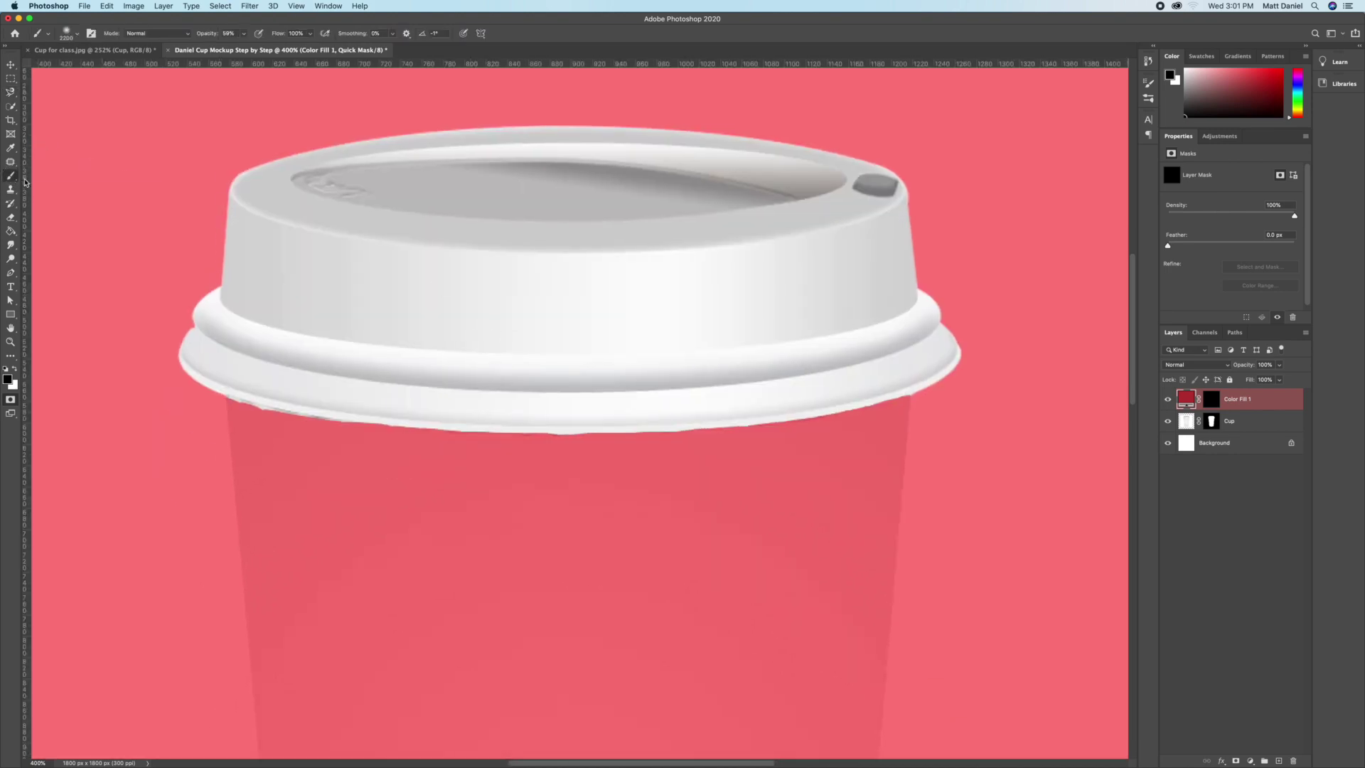
pyautogui.click(76, 34)
pyautogui.moveTo(61, 91)
pyautogui.mouseDown()
pyautogui.moveTo(144, 89)
pyautogui.moveTo(106, 65)
pyautogui.mouseUp()
pyautogui.click(126, 19)
pyautogui.press('[')
pyautogui.press('[')
pyautogui.press('[')
pyautogui.press('[')
pyautogui.press('[')
pyautogui.press('0')
# Step: Paint along the lid's lower rim to smooth the Quick Mask edge and return to the normal selection
pyautogui.moveTo(336, 432)
pyautogui.mouseDown()
pyautogui.moveTo(357, 411)
pyautogui.moveTo(557, 422)
pyautogui.moveTo(876, 396)
pyautogui.moveTo(918, 406)
pyautogui.moveTo(900, 386)
pyautogui.moveTo(747, 415)
pyautogui.moveTo(557, 421)
pyautogui.mouseUp()
pyautogui.press('x')
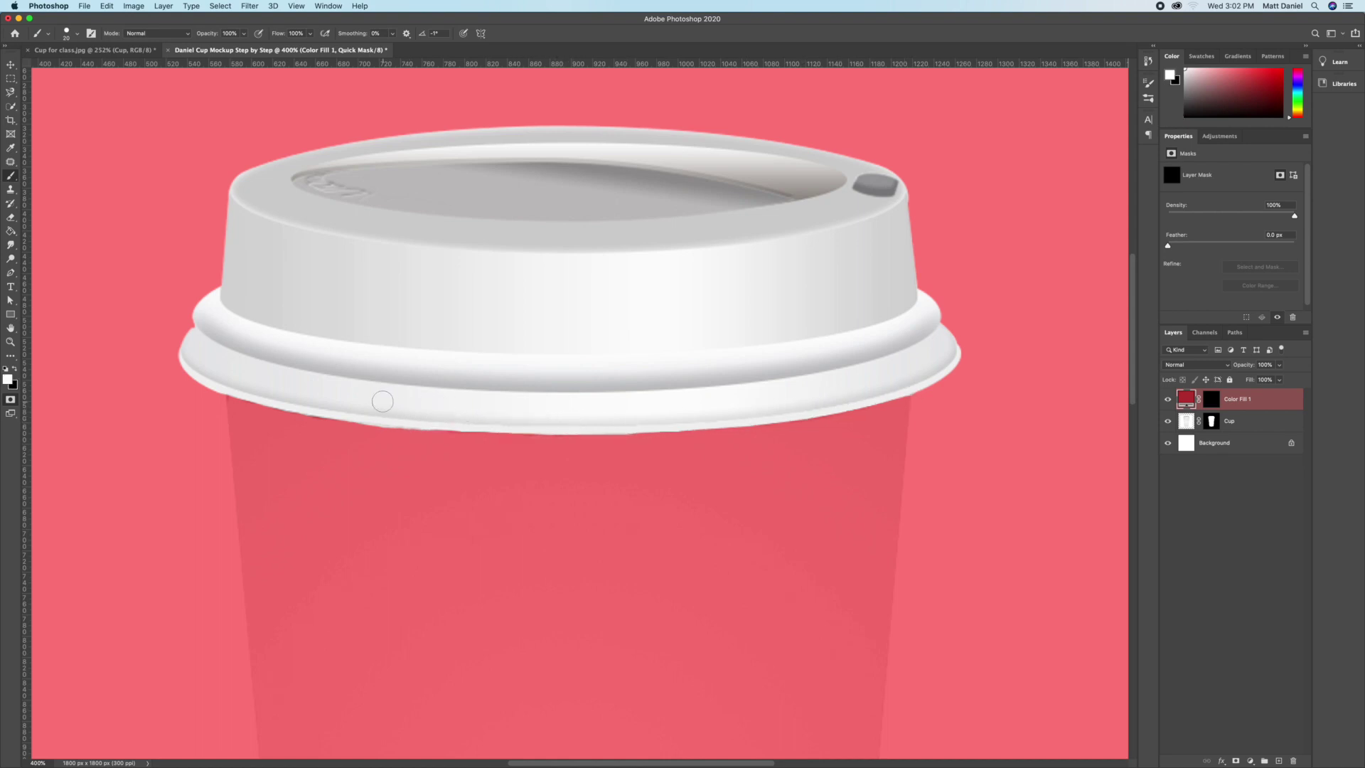
pyautogui.press('q')
pyautogui.press('w')
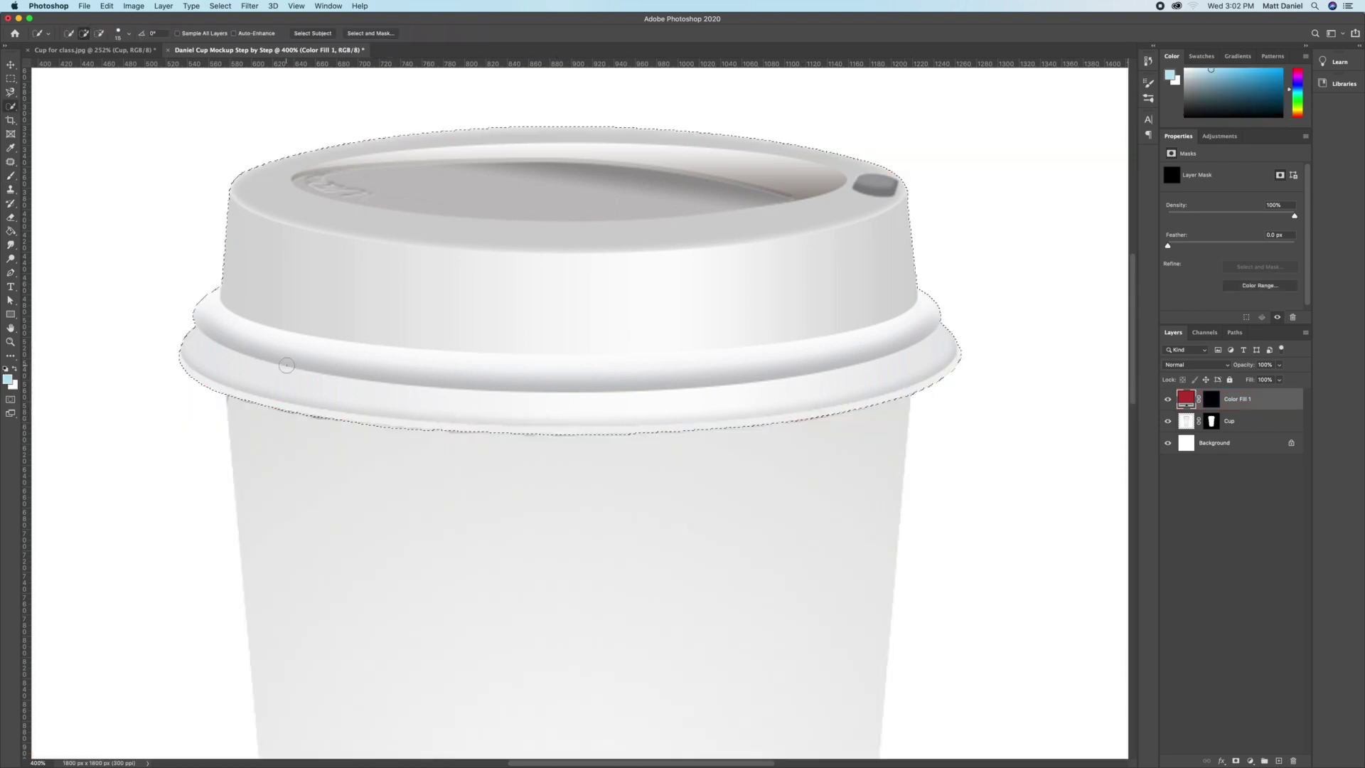
# Step: Fill the lid selection with white on the red fill layer's mask and deselect
pyautogui.click(1212, 402)
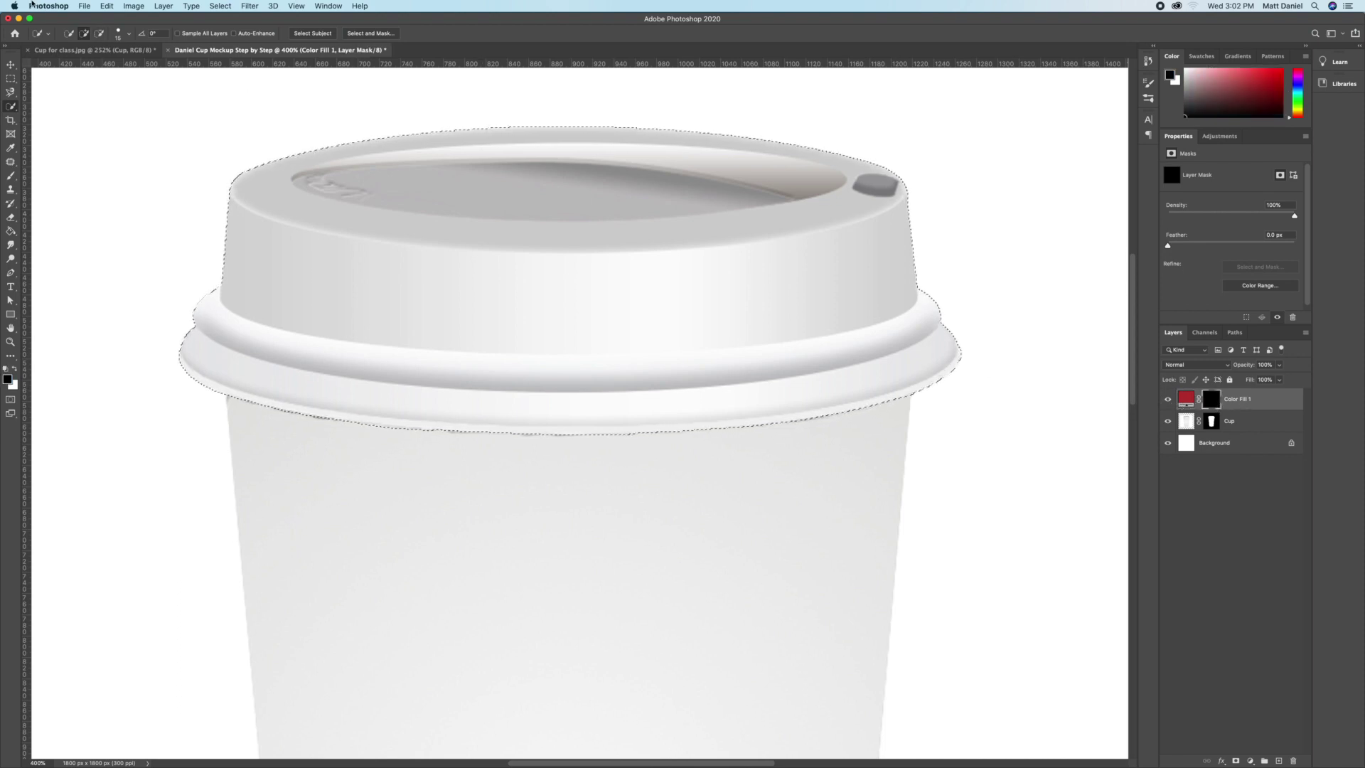
pyautogui.click(107, 5)
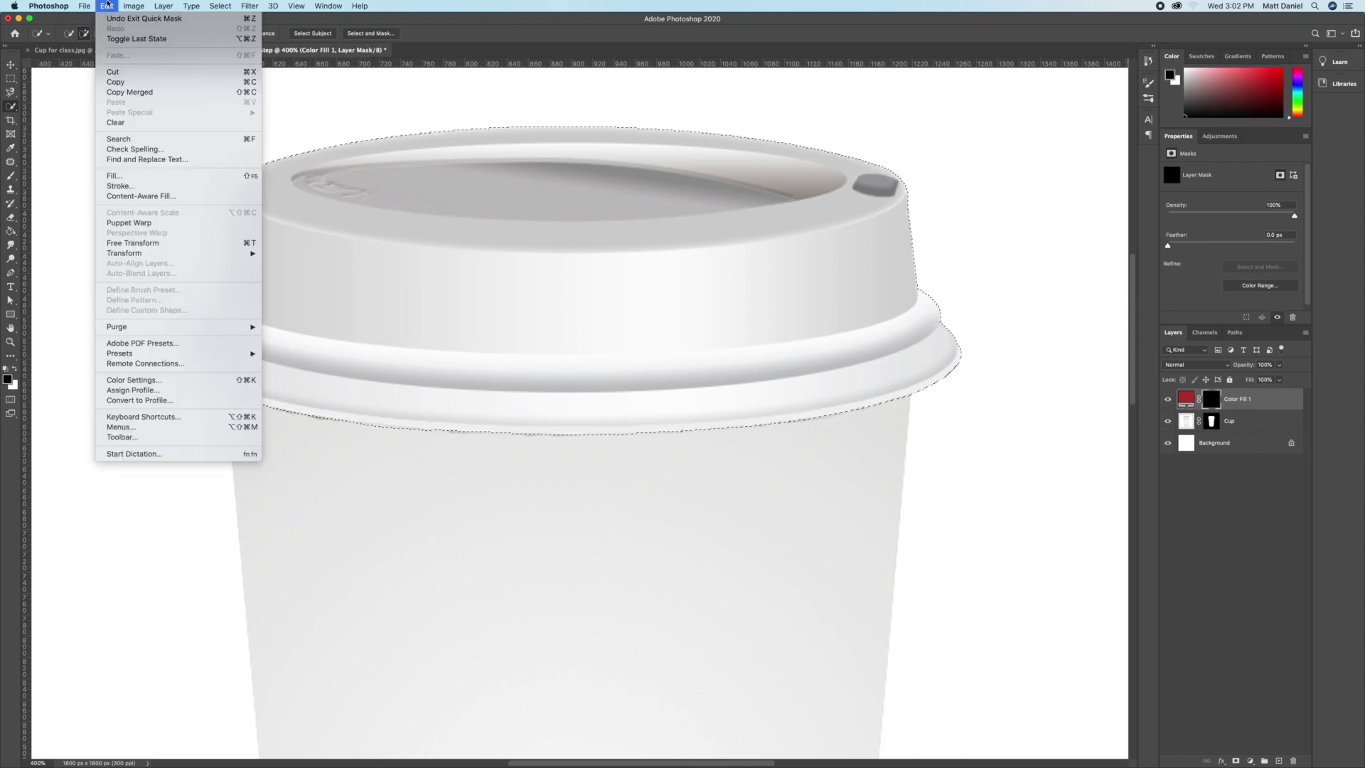
pyautogui.click(118, 176)
pyautogui.click(629, 349)
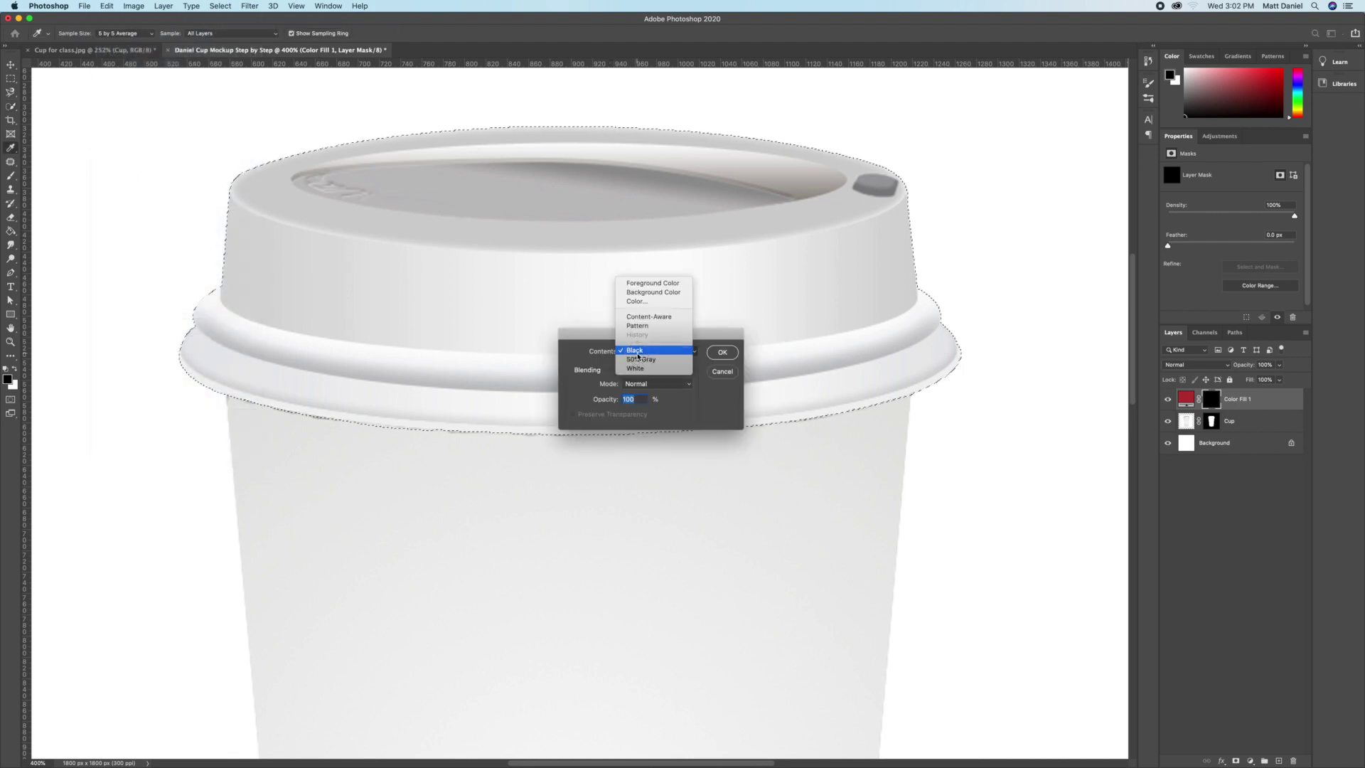
pyautogui.click(652, 369)
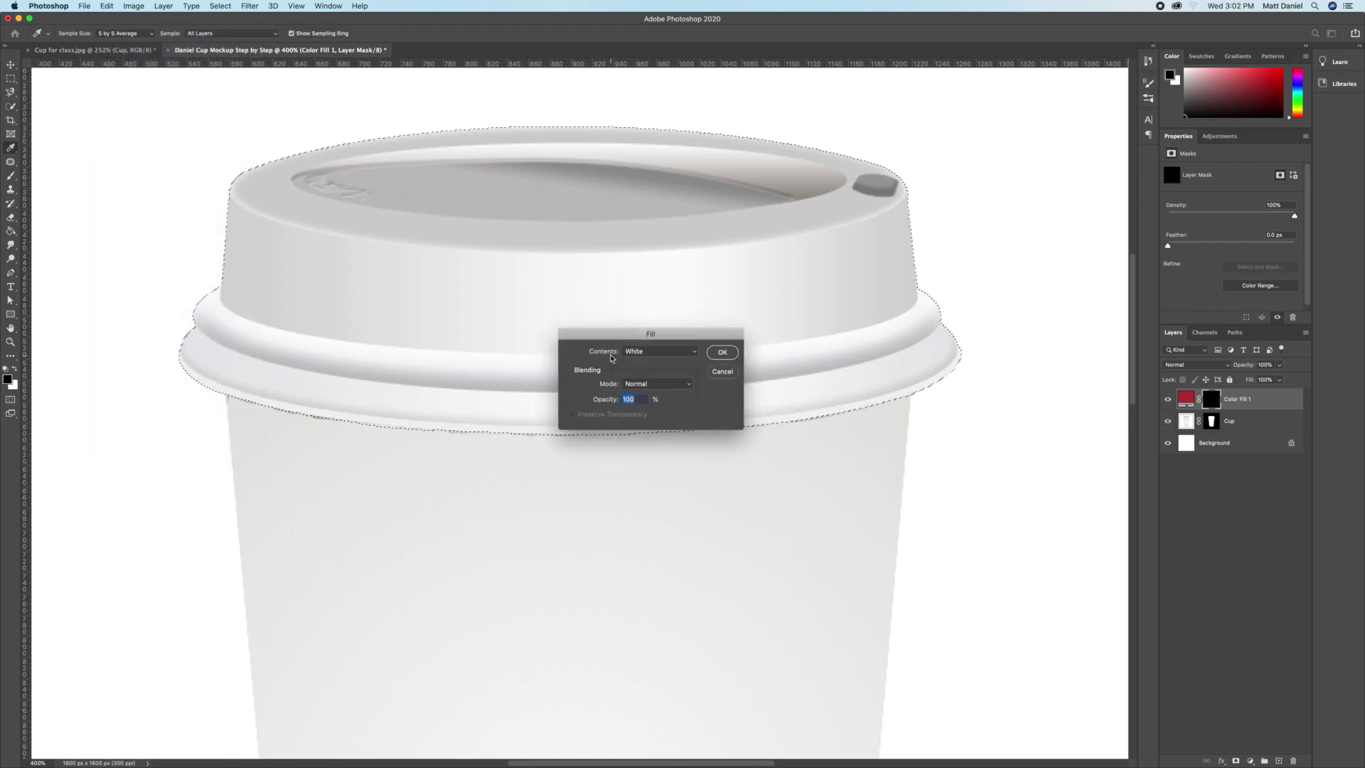
pyautogui.click(721, 353)
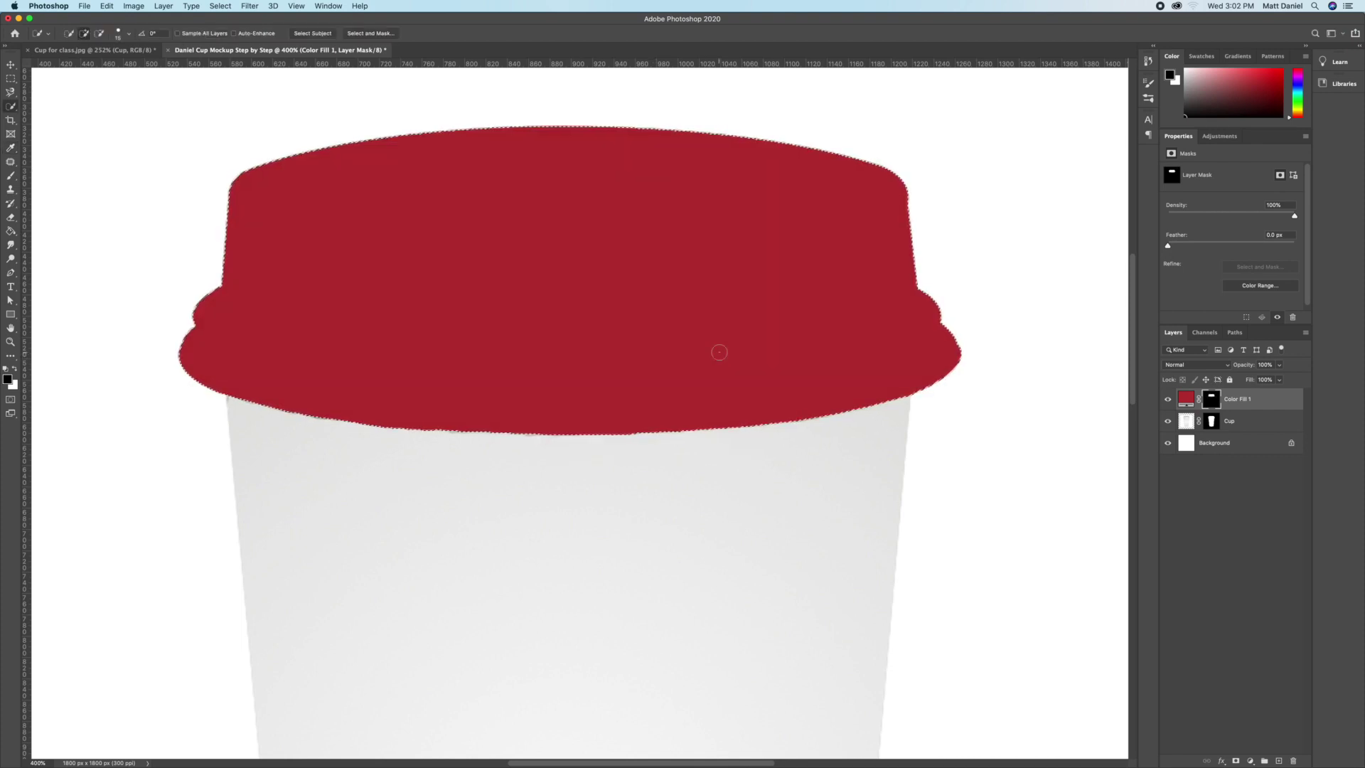
pyautogui.click(112, 6)
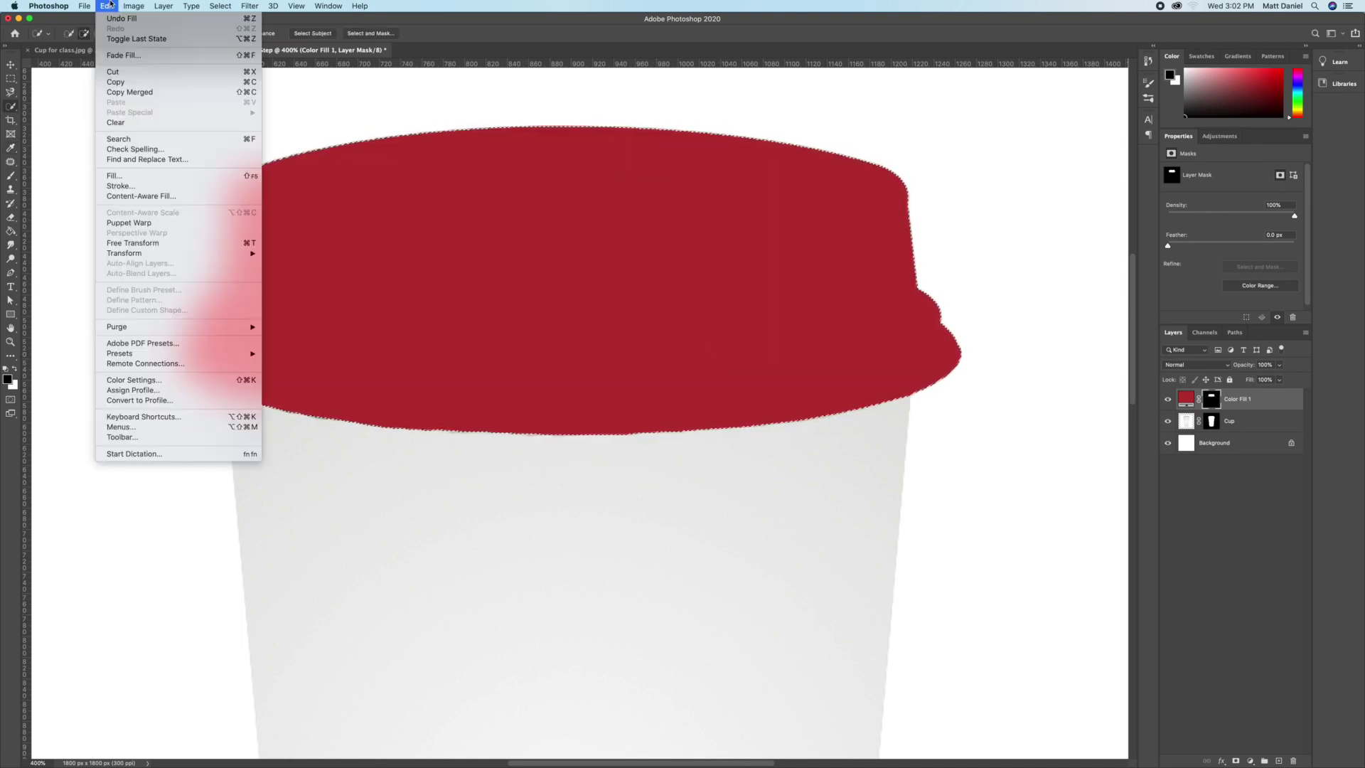
pyautogui.moveTo(217, 6)
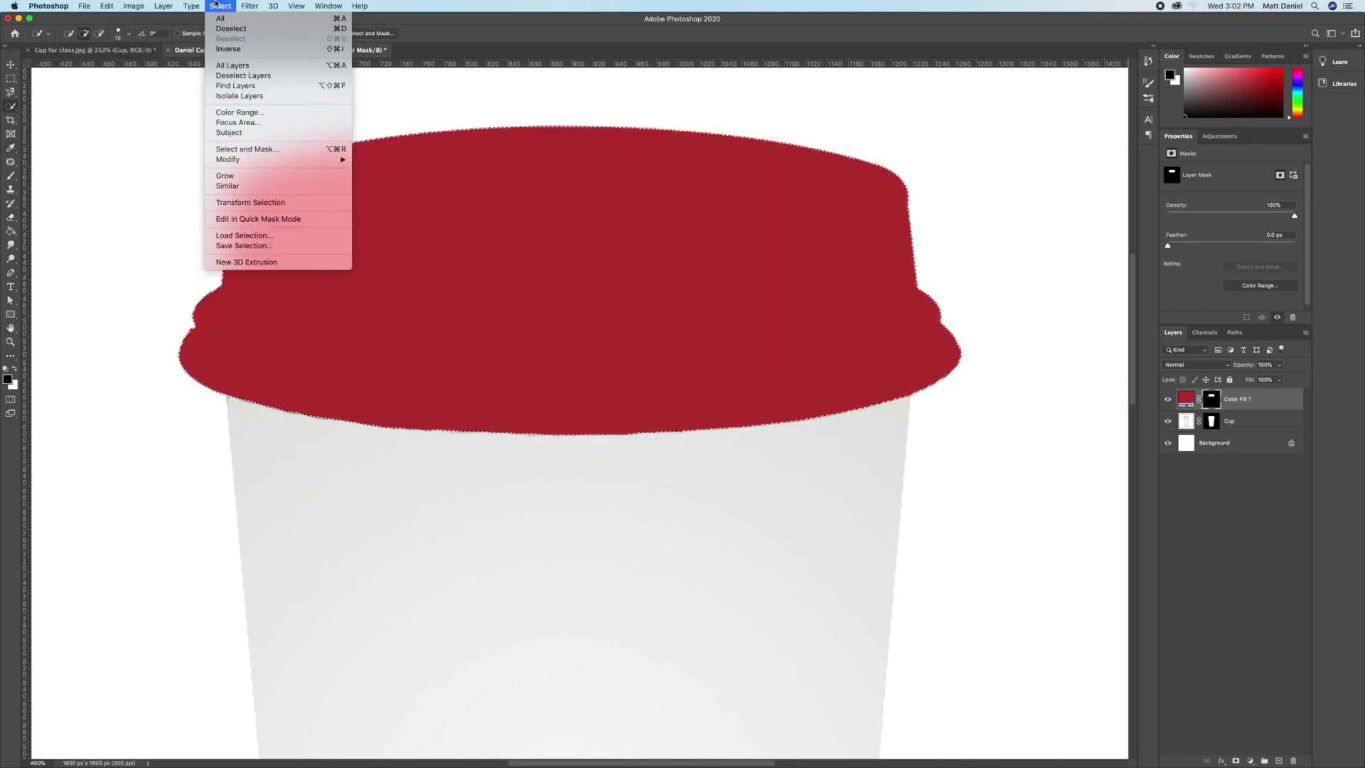
pyautogui.click(242, 28)
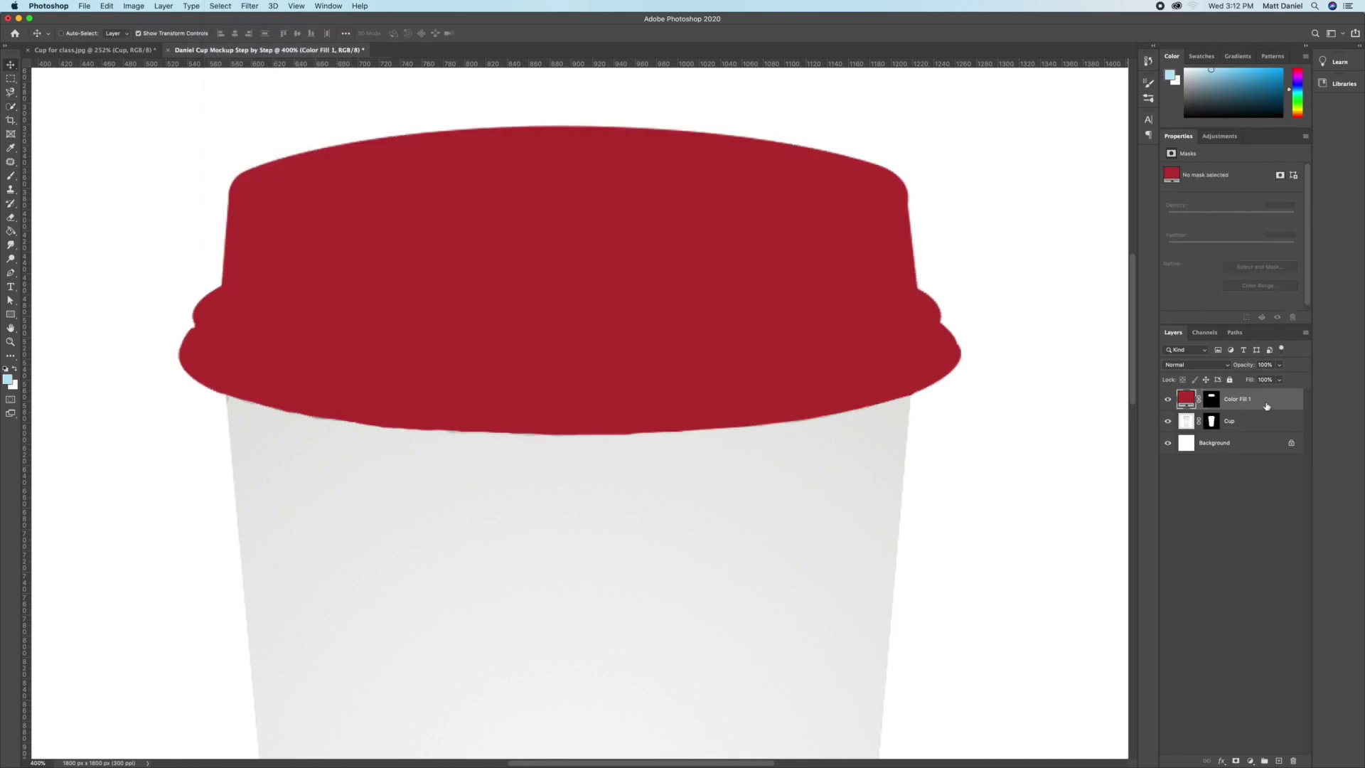
# Step: Set the red fill layer's blend mode to Linear Burn and its Fill to 80%
pyautogui.click(1195, 365)
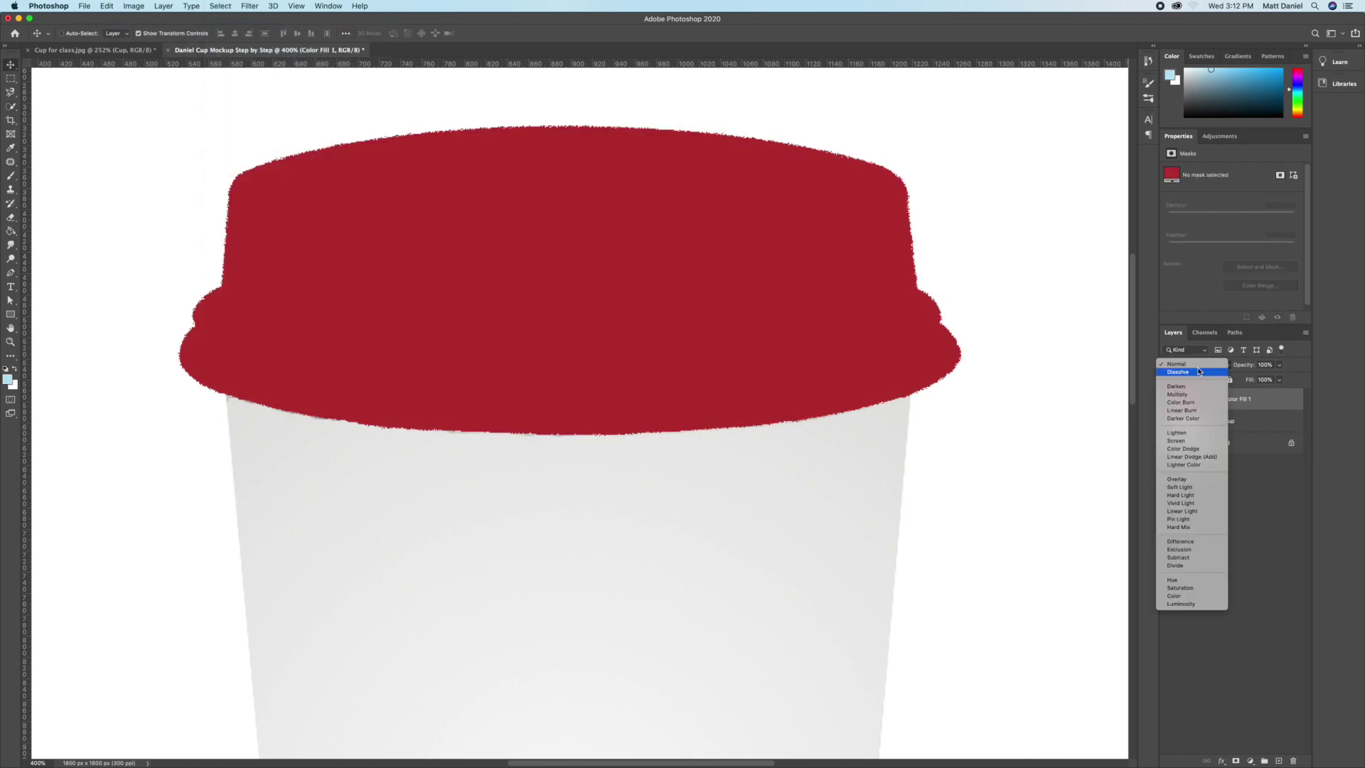
pyautogui.click(1194, 411)
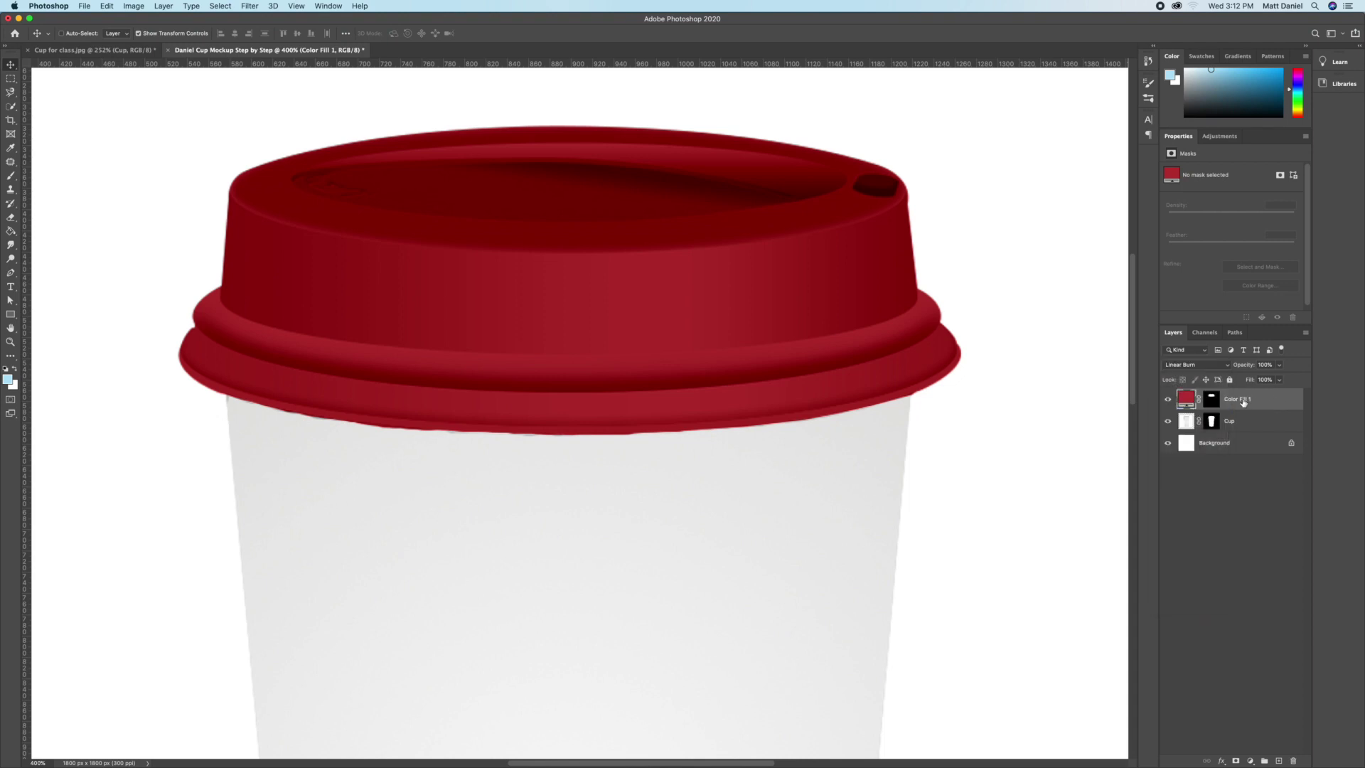
pyautogui.click(1279, 380)
pyautogui.moveTo(1279, 392); pyautogui.dragTo(1271, 395)
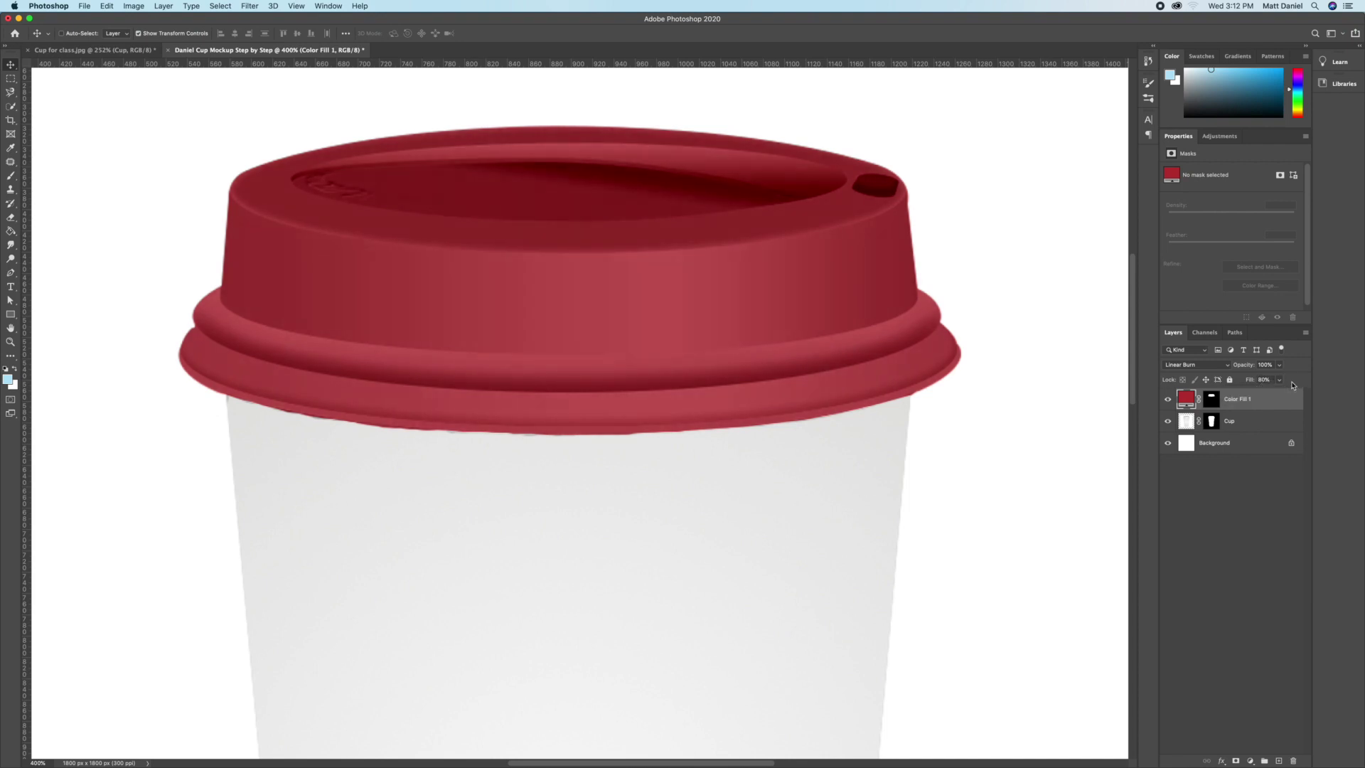
# Step: Change the lid fill layer's color to a slightly darker red
pyautogui.doubleClick(1187, 402)
pyautogui.moveTo(916, 426)
pyautogui.mouseDown()
pyautogui.moveTo(971, 489)
pyautogui.moveTo(972, 535)
pyautogui.moveTo(971, 403)
pyautogui.mouseUp()
pyautogui.click(971, 442)
pyautogui.click(1065, 395)
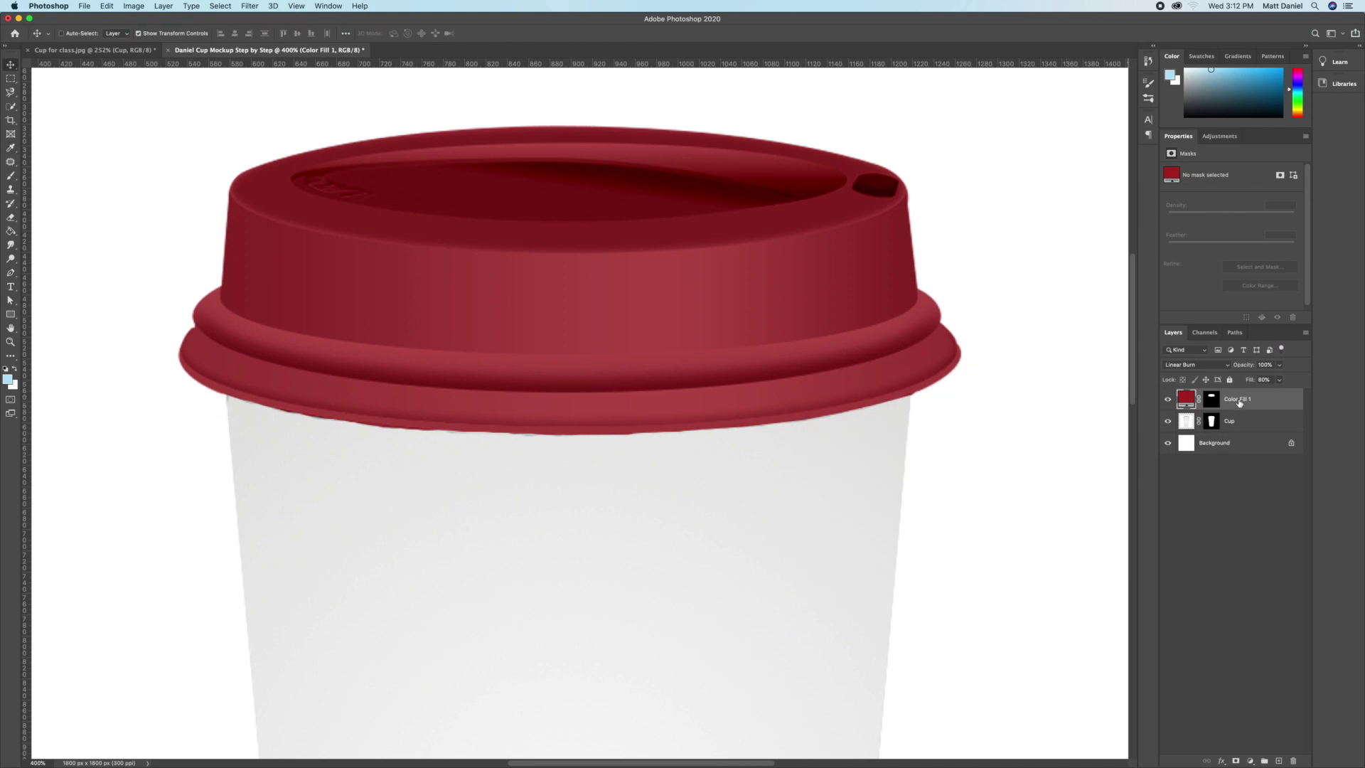
# Step: Put the red fill layer into a new group with the lid mask moved onto the group, and name it Lid Color
pyautogui.click(1264, 760)
pyautogui.moveTo(1231, 415); pyautogui.dragTo(1221, 396)
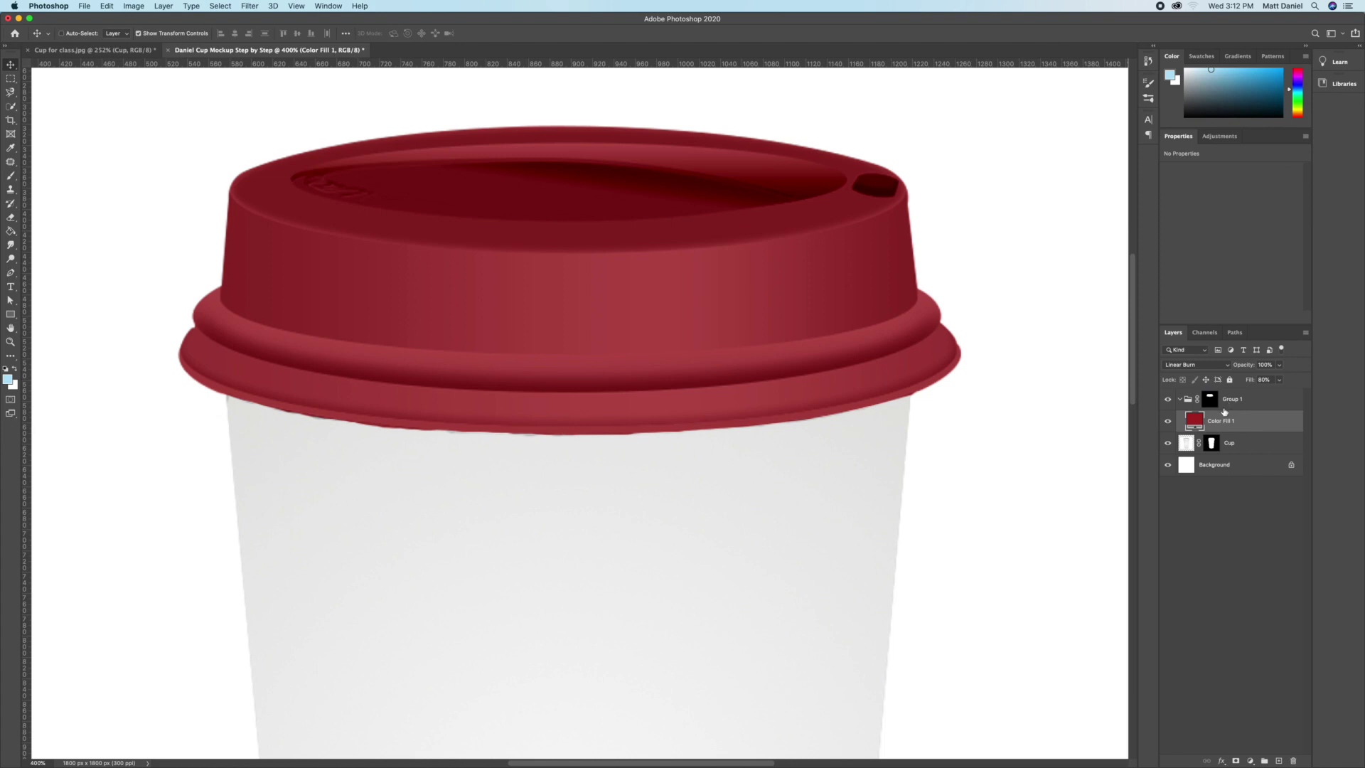
pyautogui.doubleClick(1232, 400)
pyautogui.write('Lid Color')
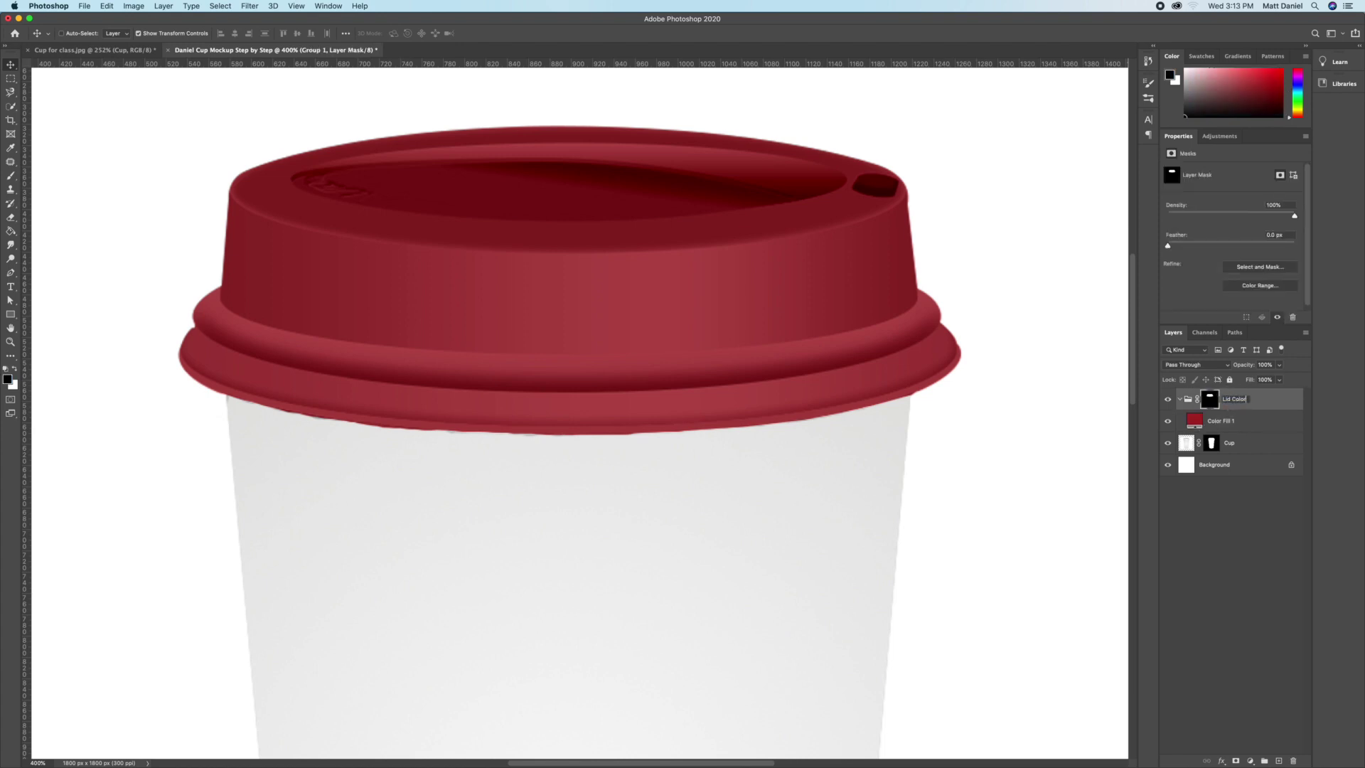
pyautogui.press('Return')
# Step: Rename the fill layer inside the group as Color and collapse the Lid Color group
pyautogui.doubleClick(1220, 421)
pyautogui.write('Color')
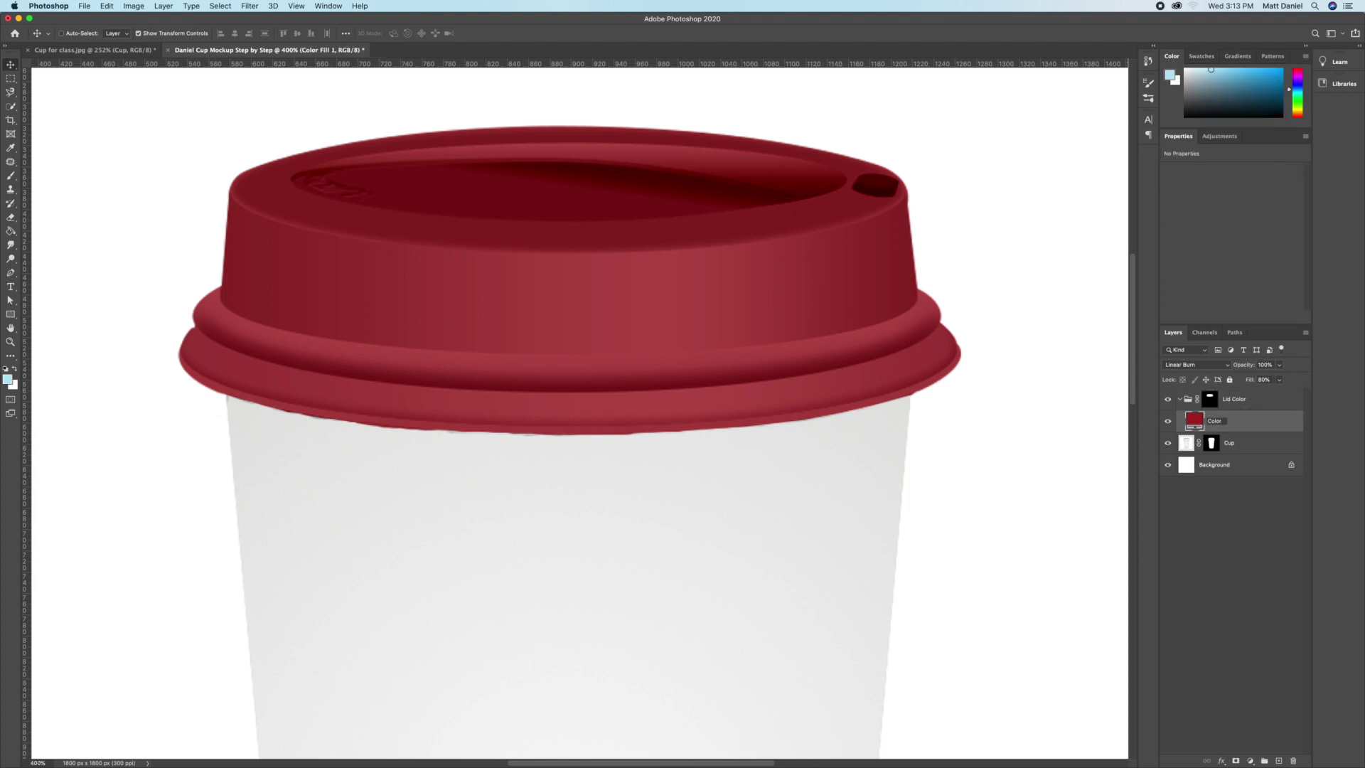
pyautogui.press('Return')
pyautogui.click(1215, 401)
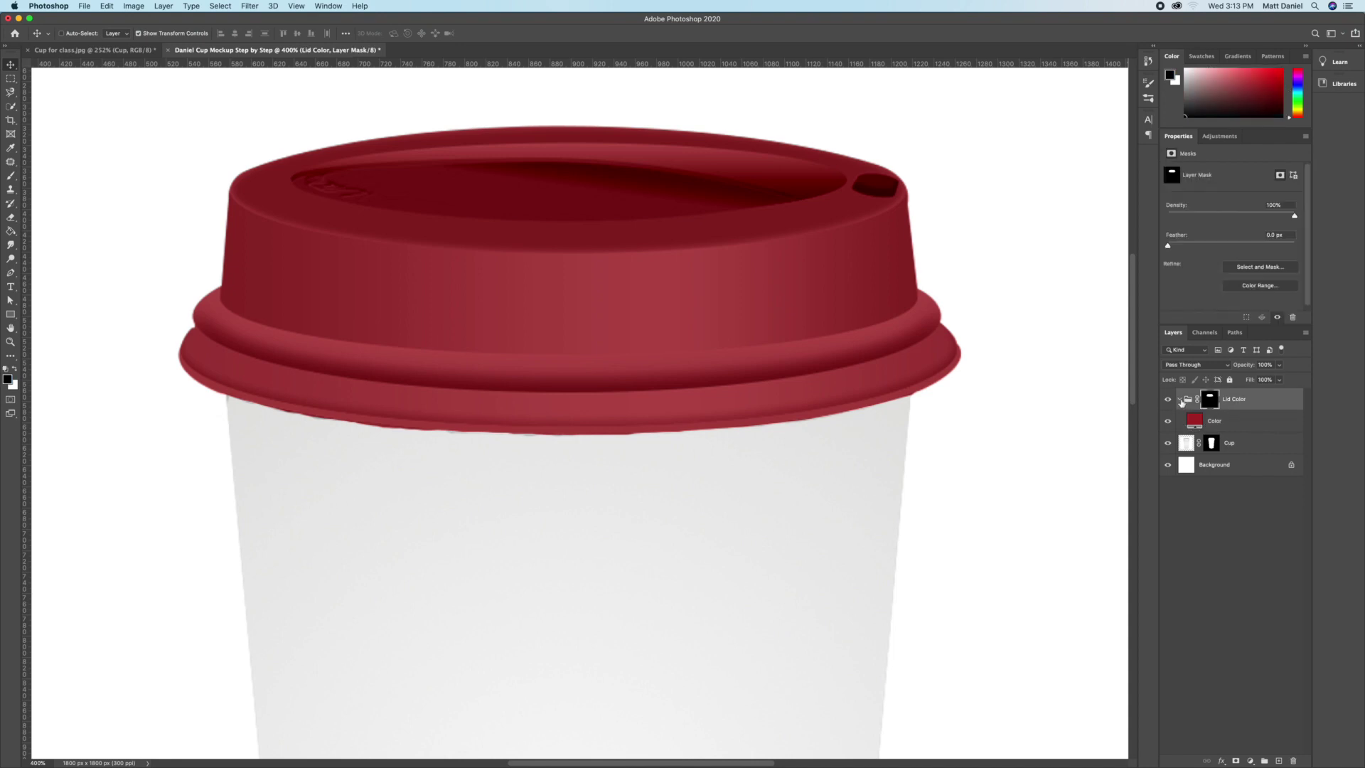
pyautogui.click(1180, 399)
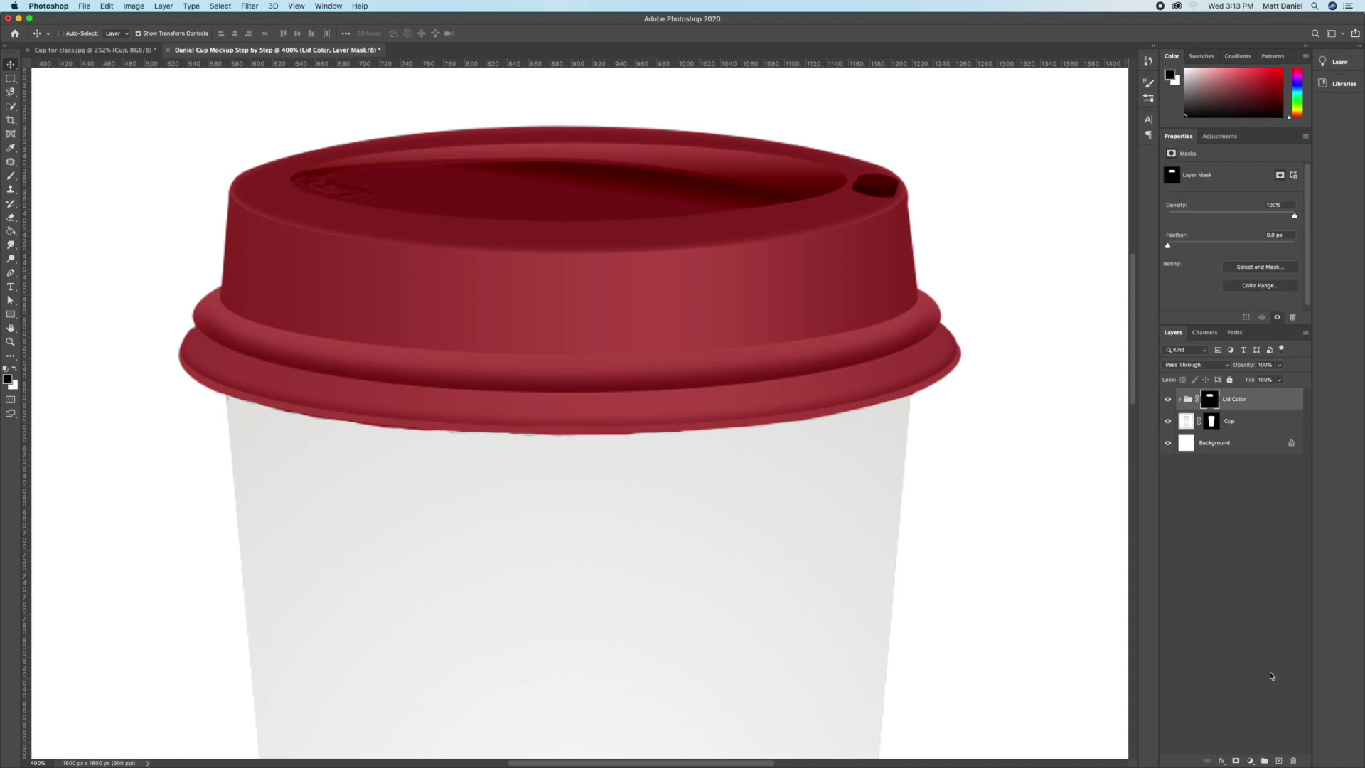
# Step: Add a new layer named Artwork above the Lid Color group and convert it to a smart object
pyautogui.click(1276, 760)
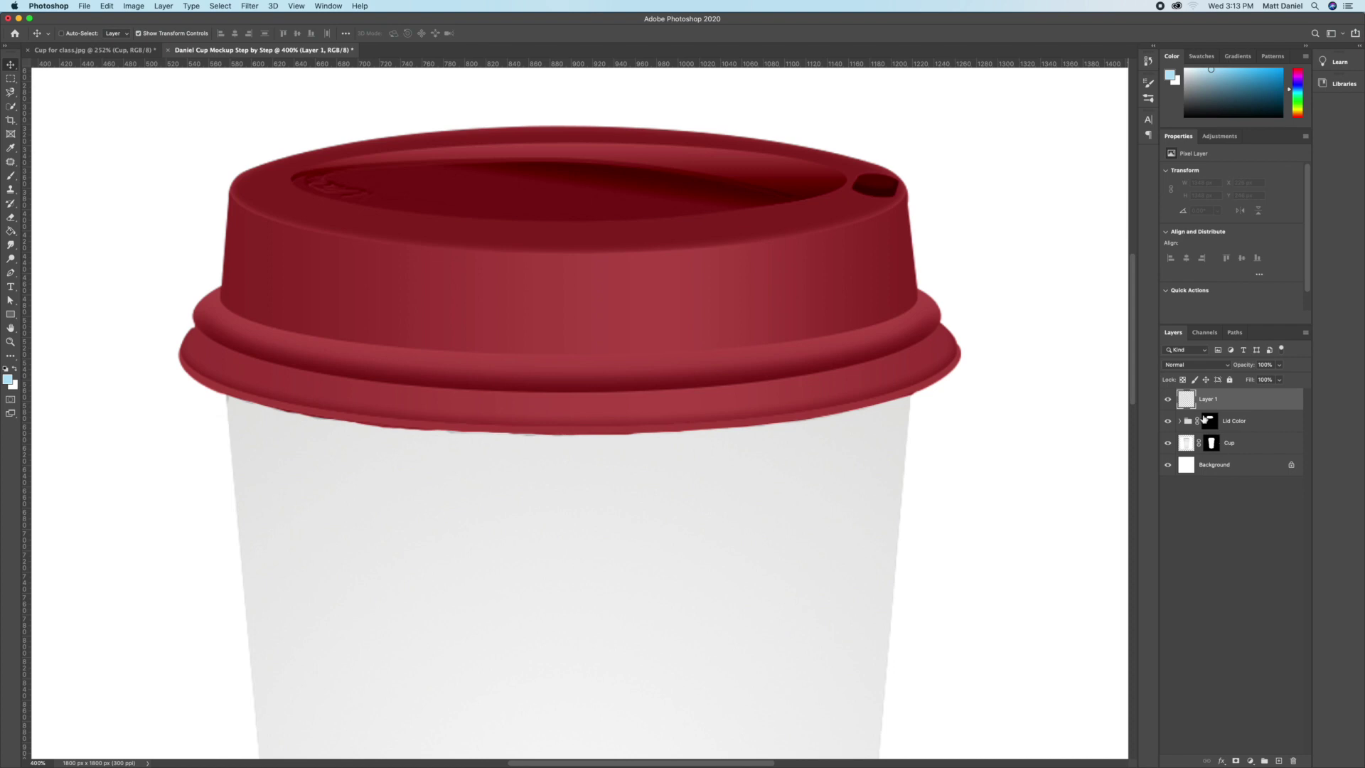
pyautogui.write('A')
pyautogui.press('Return')
pyautogui.rightClick(1250, 398)
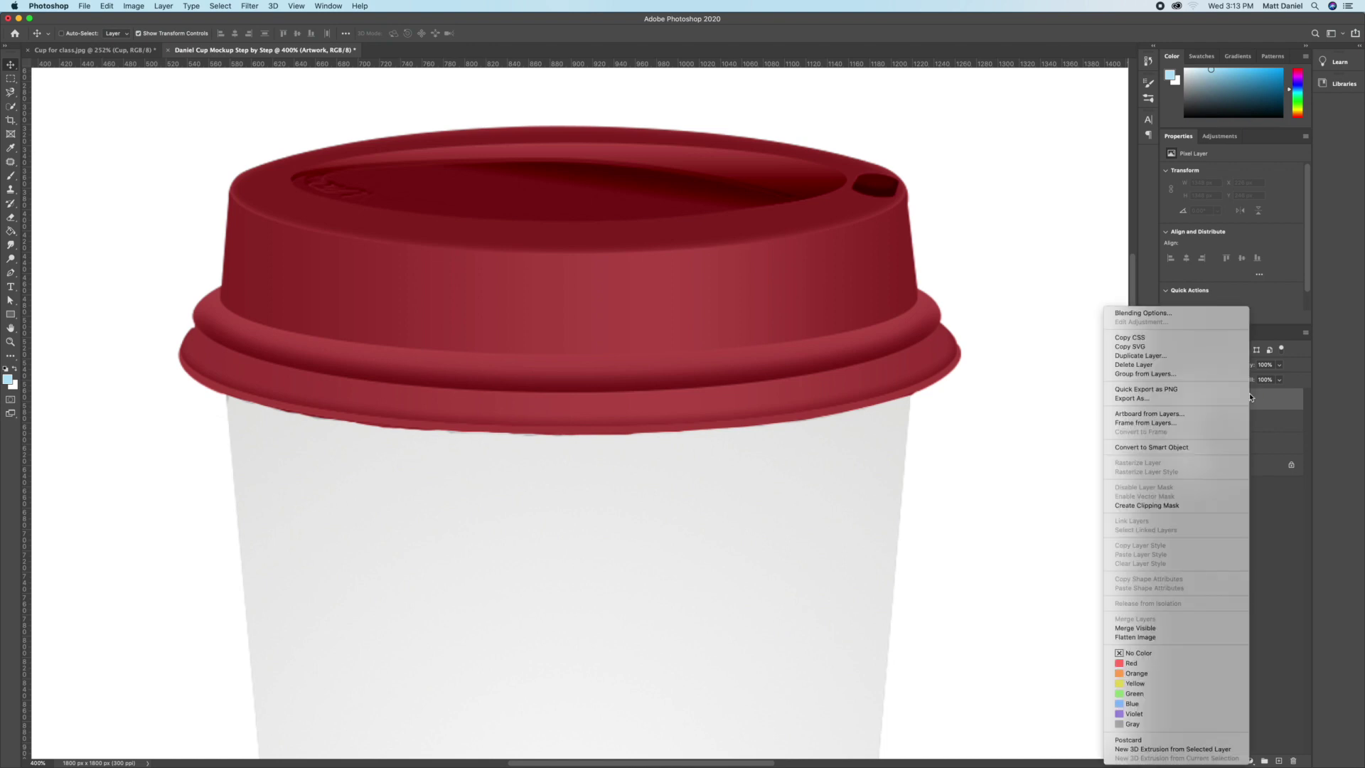
pyautogui.click(1217, 448)
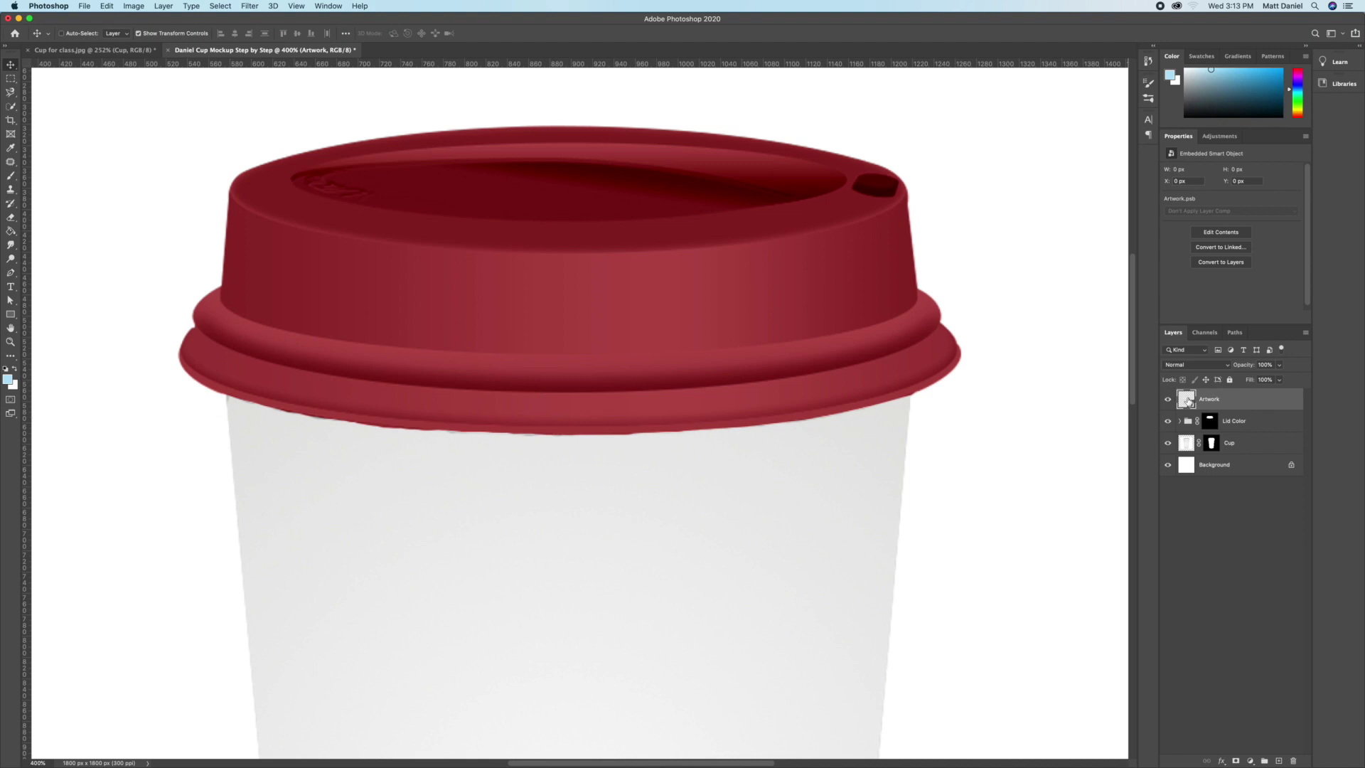
# Step: Open the Artwork smart object's contents and add a light blue (#b4e2f9) Solid Color fill
pyautogui.doubleClick(1187, 400)
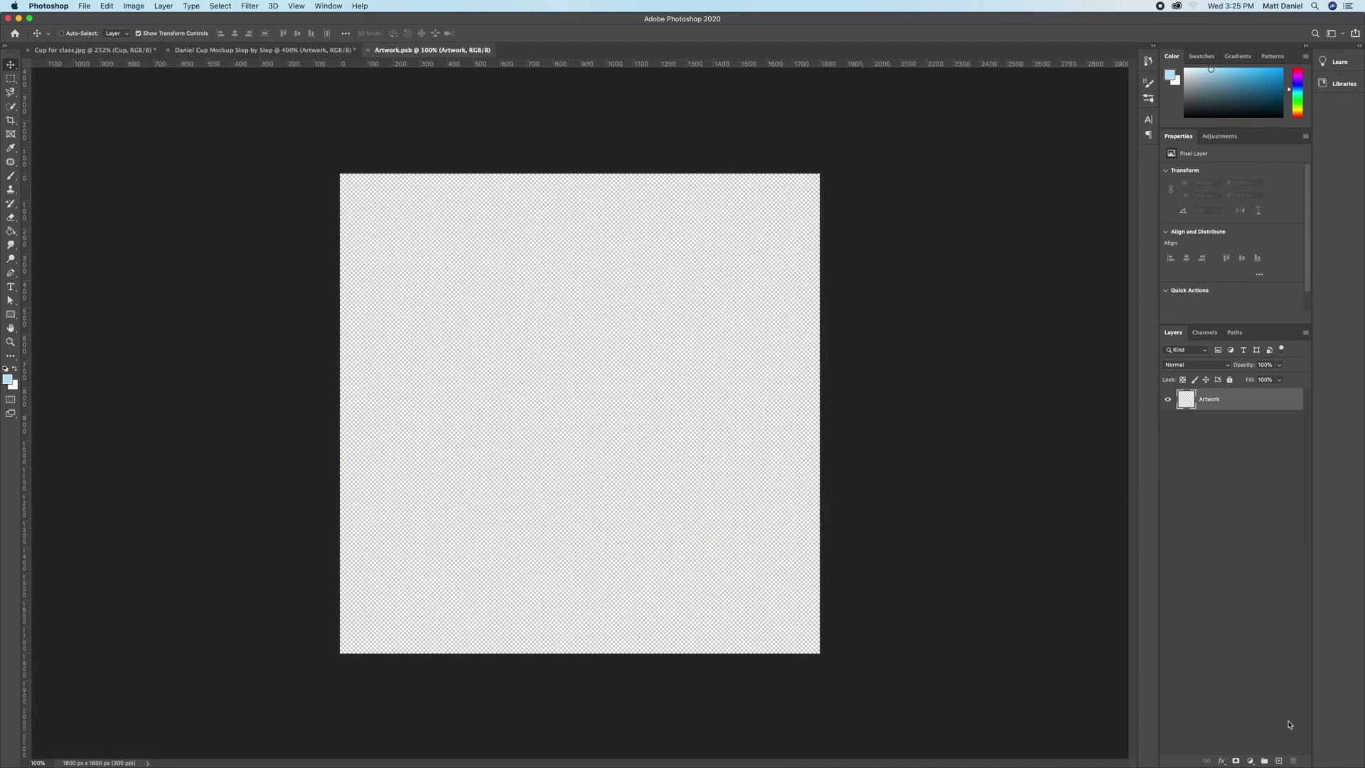
pyautogui.click(1250, 761)
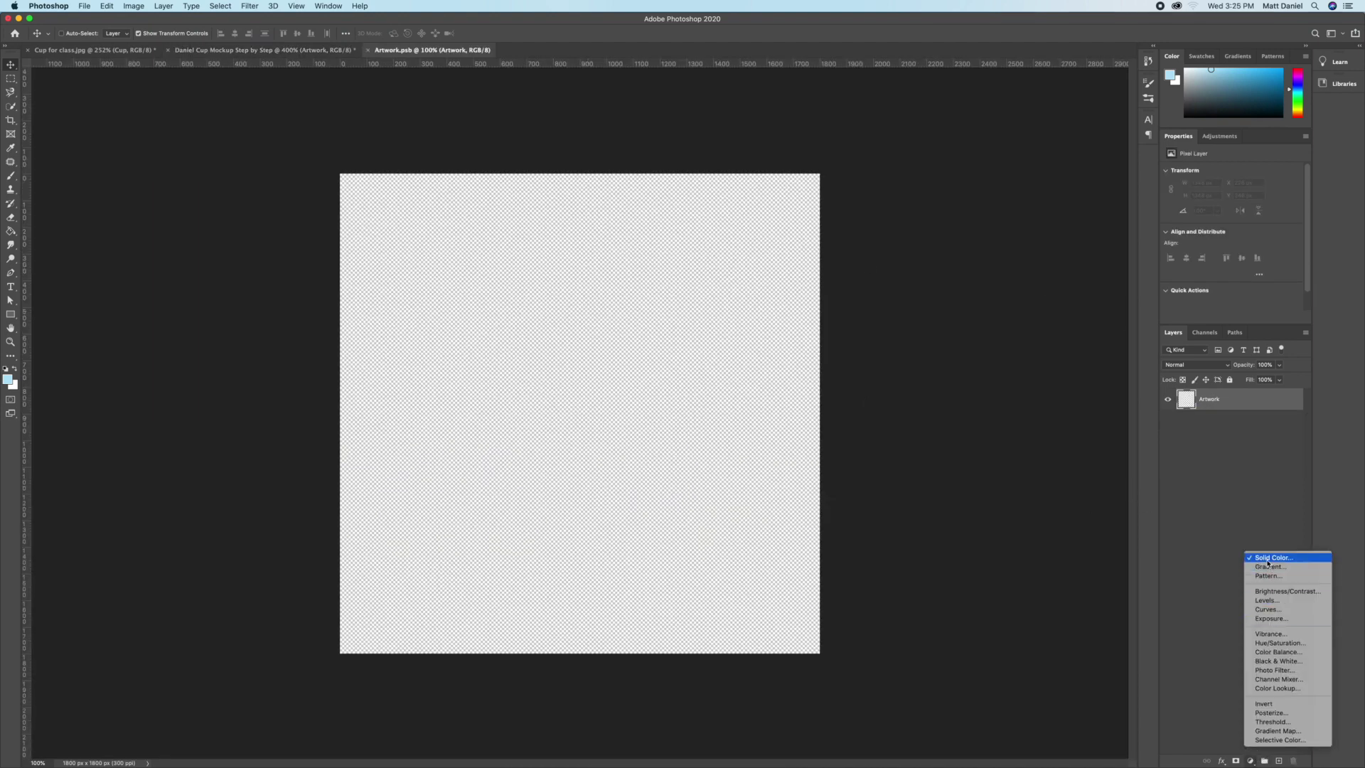
pyautogui.click(1272, 561)
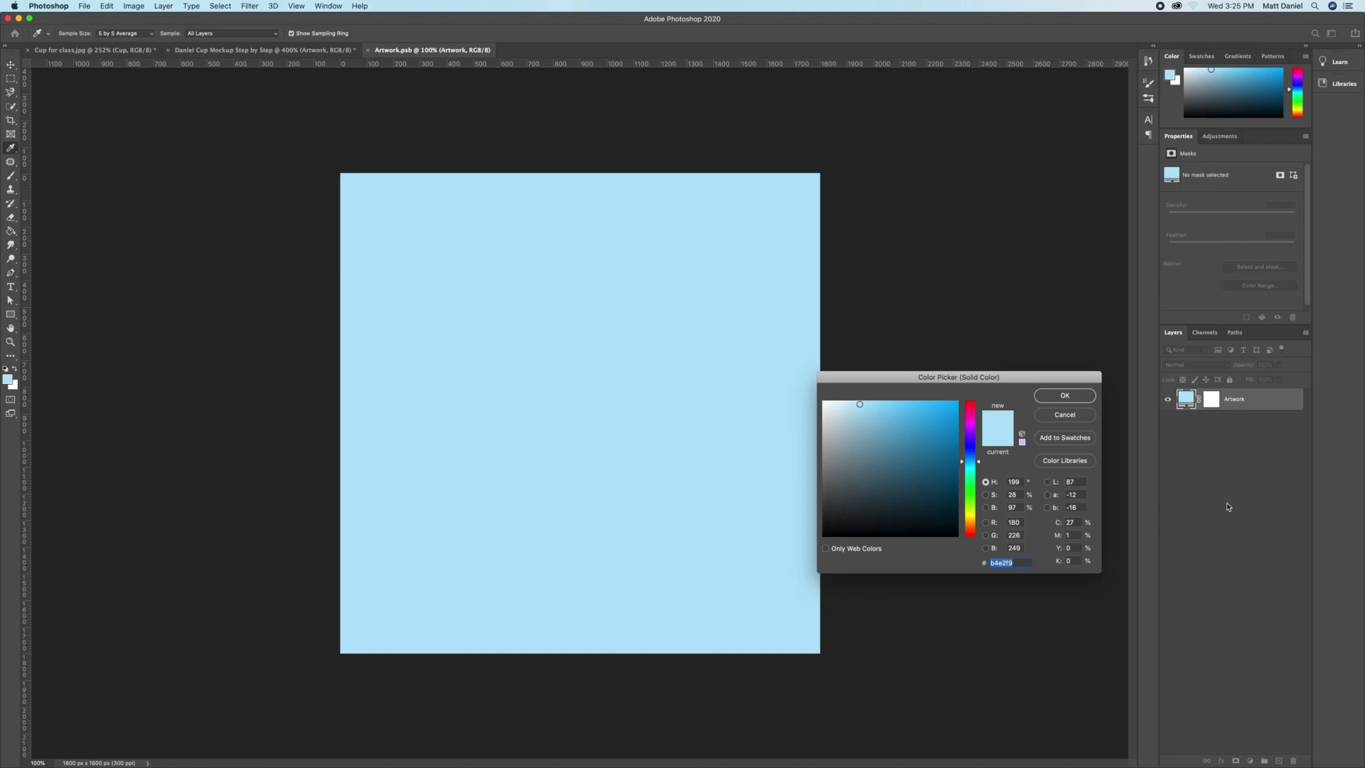
pyautogui.click(1065, 395)
pyautogui.click(1221, 425)
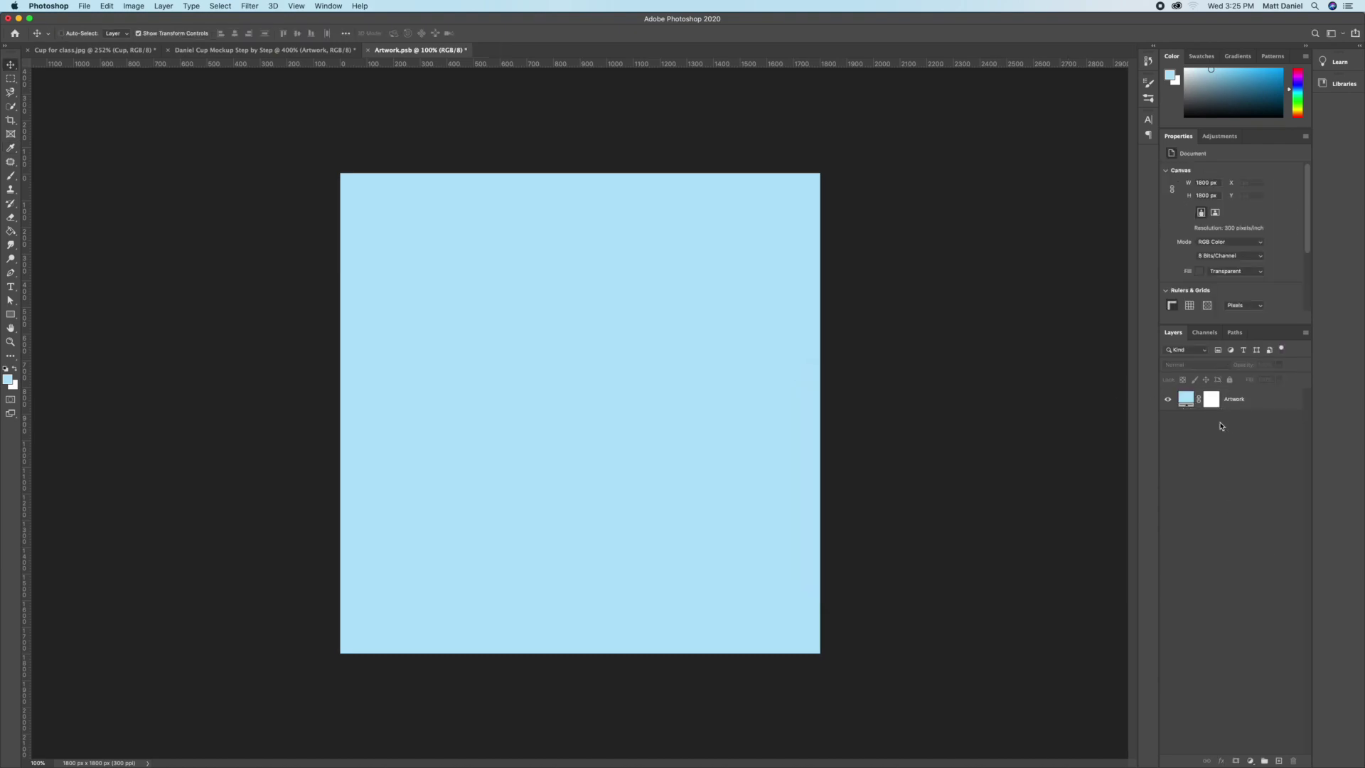
# Step: Switch to Patterns.ai in Illustrator and duplicate the top multicolor zigzag pattern onto the empty canvas beside the artboards
pyautogui.hotkey('ctrl', 'Up')
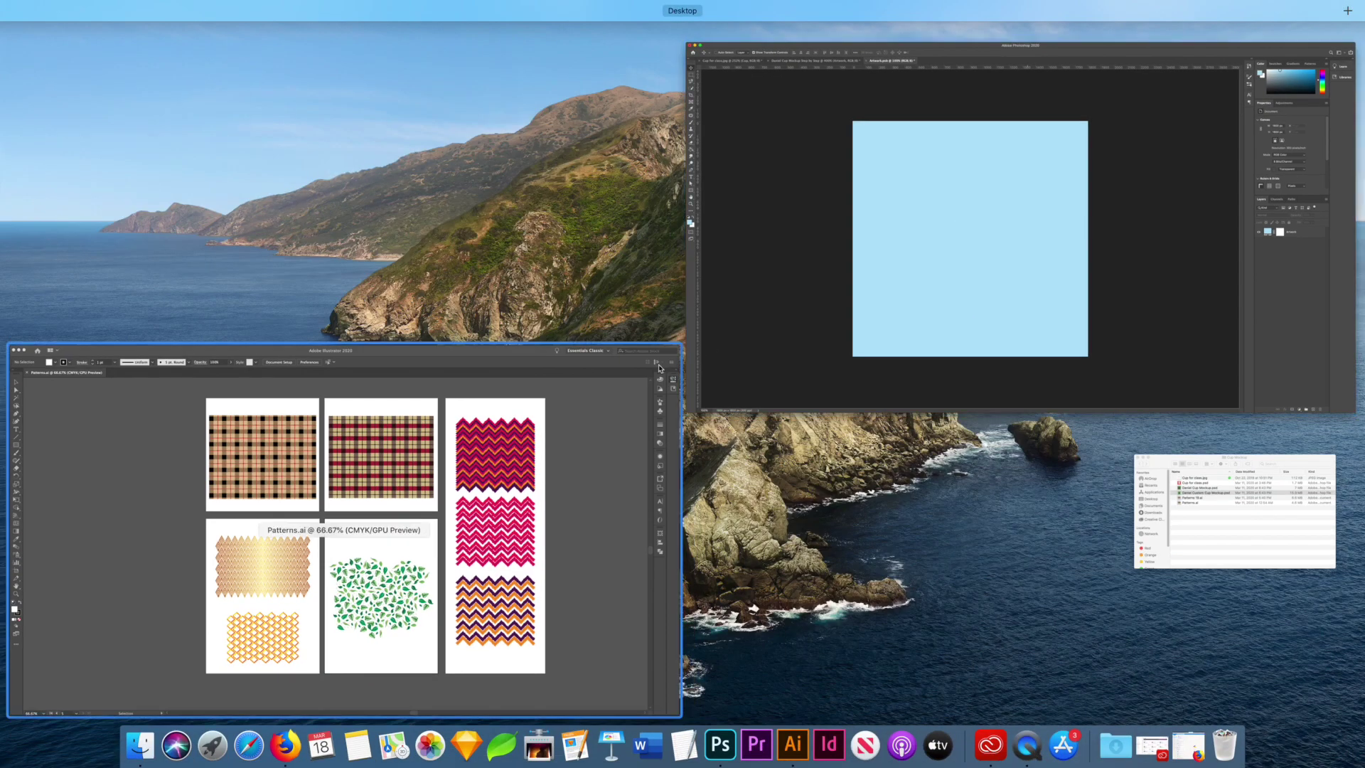
pyautogui.click(505, 447)
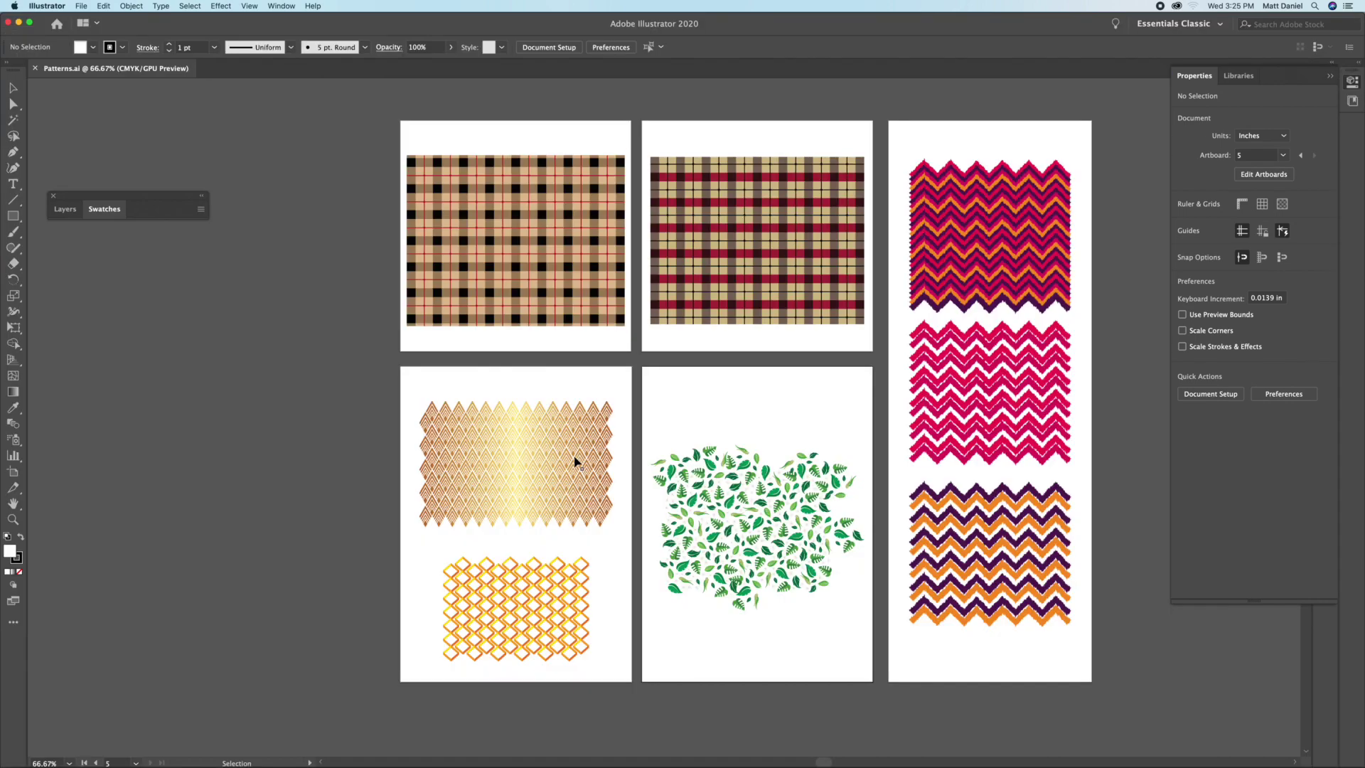
pyautogui.moveTo(788, 390); pyautogui.dragTo(308, 454)
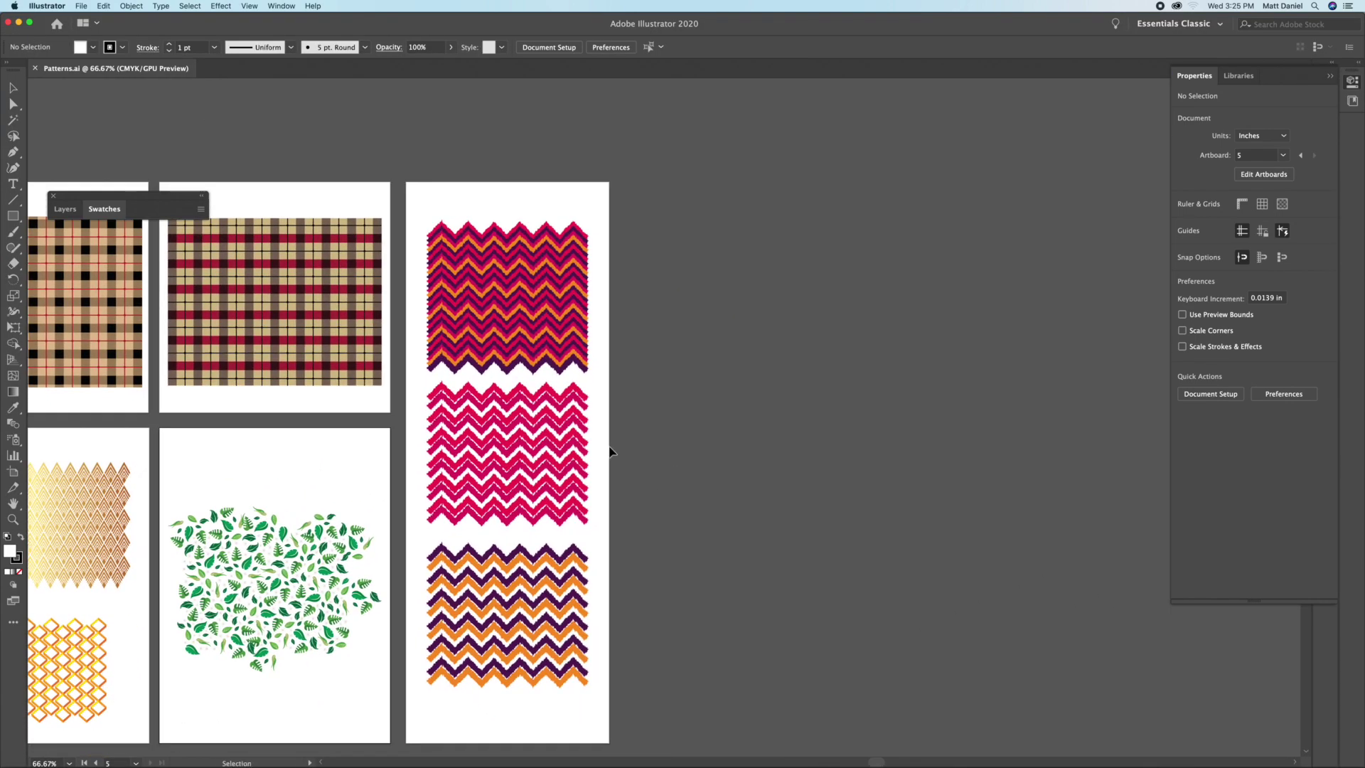
pyautogui.click(514, 302)
pyautogui.moveTo(513, 302); pyautogui.dragTo(786, 304)
# Step: Select the duplicated zigzag pattern and open the Recolor Artwork settings for it
pyautogui.press('z')
pyautogui.moveTo(663, 209); pyautogui.dragTo(835, 299)
pyautogui.moveTo(969, 356); pyautogui.dragTo(530, 338)
pyautogui.press('v')
pyautogui.click(354, 173)
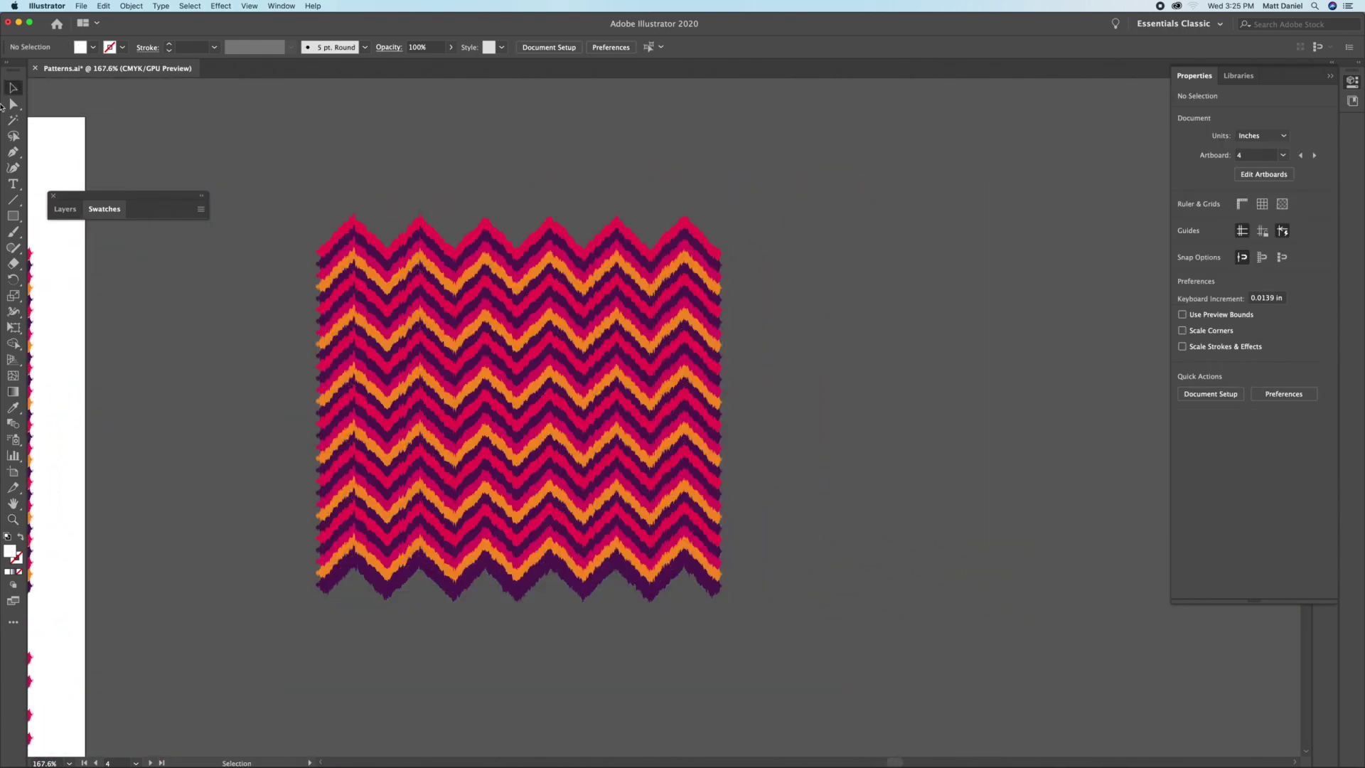
pyautogui.click(490, 359)
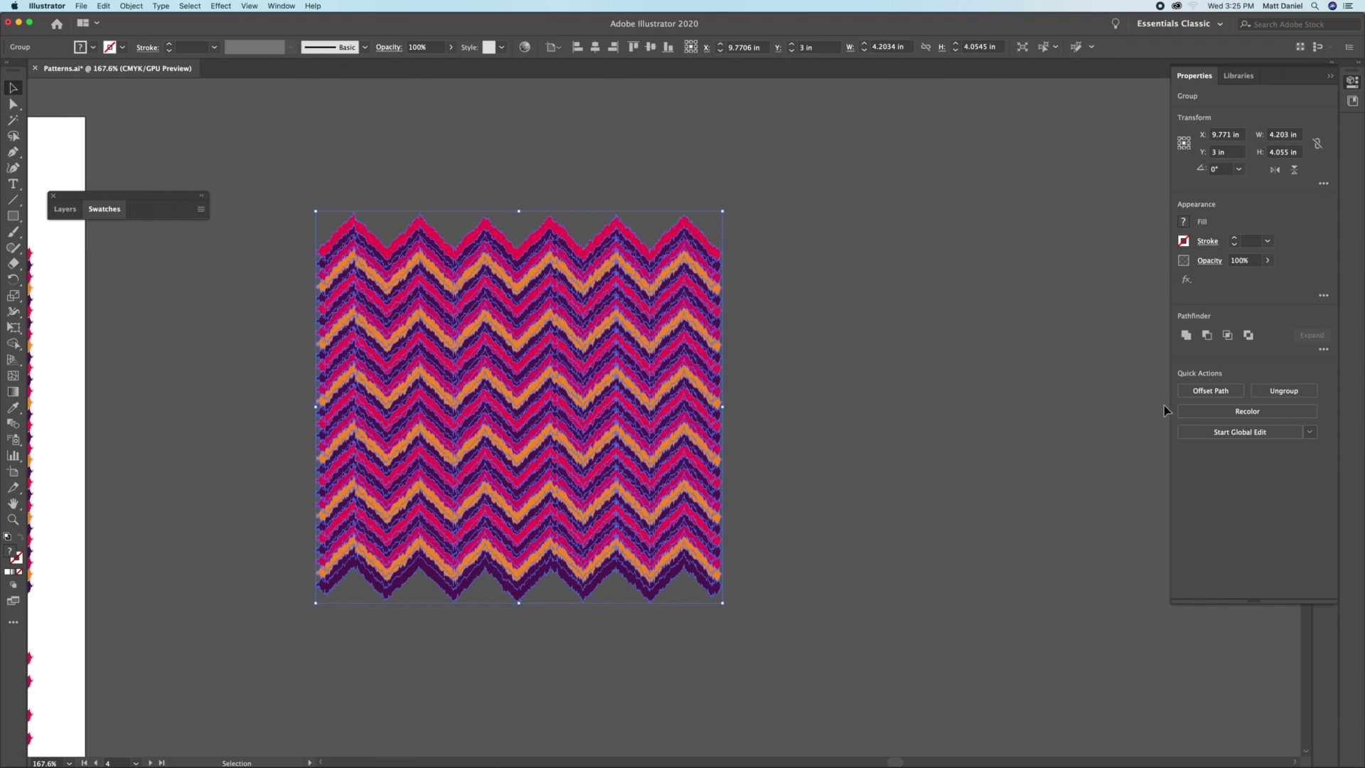
pyautogui.click(1349, 84)
pyautogui.click(1350, 84)
pyautogui.click(282, 5)
pyautogui.click(801, 395)
pyautogui.click(1257, 416)
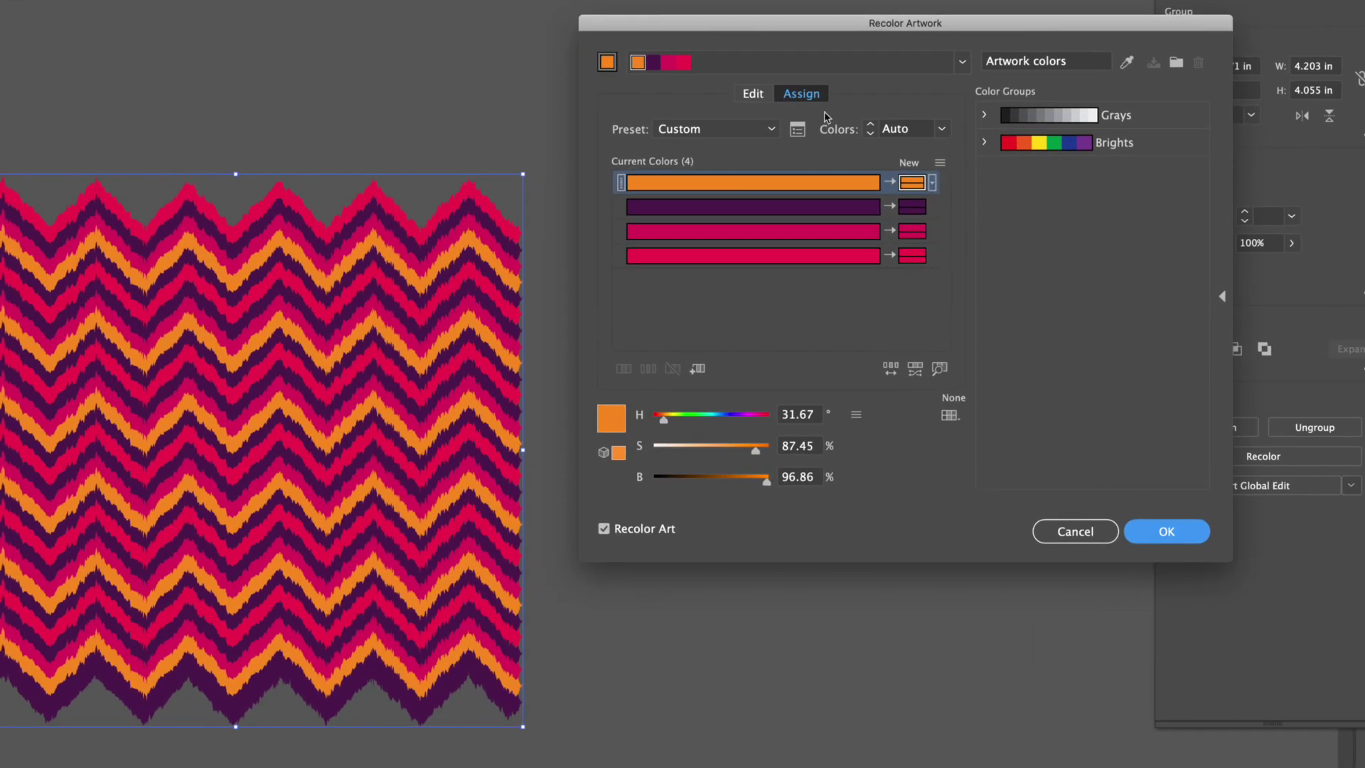
# Step: Recolor the duplicated pattern to pink, blue-violet and navy by shifting the linked harmony colors on the color wheel, and apply it
pyautogui.click(755, 97)
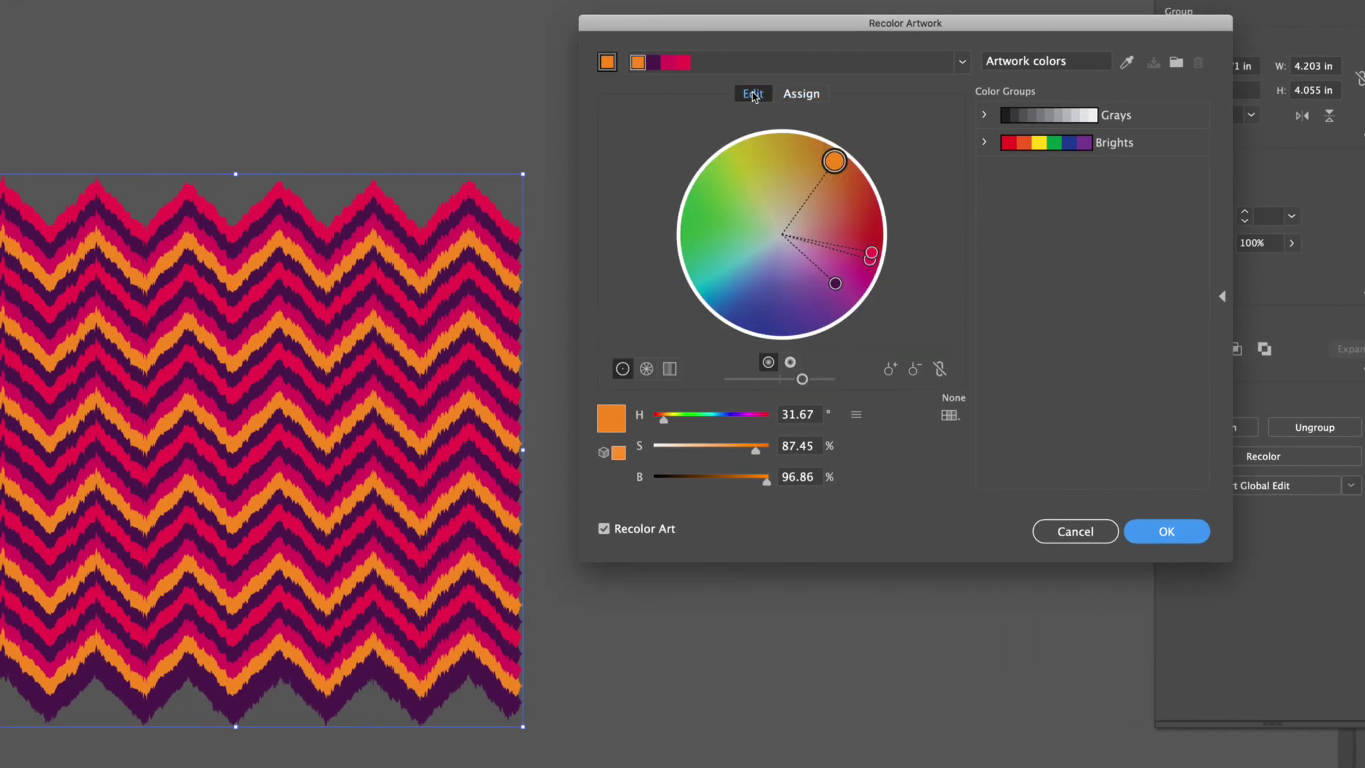
pyautogui.moveTo(835, 161)
pyautogui.mouseDown()
pyautogui.moveTo(814, 157)
pyautogui.moveTo(804, 243)
pyautogui.moveTo(774, 286)
pyautogui.moveTo(835, 168)
pyautogui.moveTo(840, 271)
pyautogui.moveTo(789, 293)
pyautogui.moveTo(786, 266)
pyautogui.moveTo(787, 293)
pyautogui.mouseUp()
pyautogui.click(938, 367)
pyautogui.moveTo(802, 378)
pyautogui.mouseDown()
pyautogui.moveTo(755, 382)
pyautogui.moveTo(819, 379)
pyautogui.mouseUp()
pyautogui.moveTo(788, 295)
pyautogui.mouseDown()
pyautogui.moveTo(841, 201)
pyautogui.moveTo(840, 271)
pyautogui.mouseUp()
pyautogui.click(1167, 531)
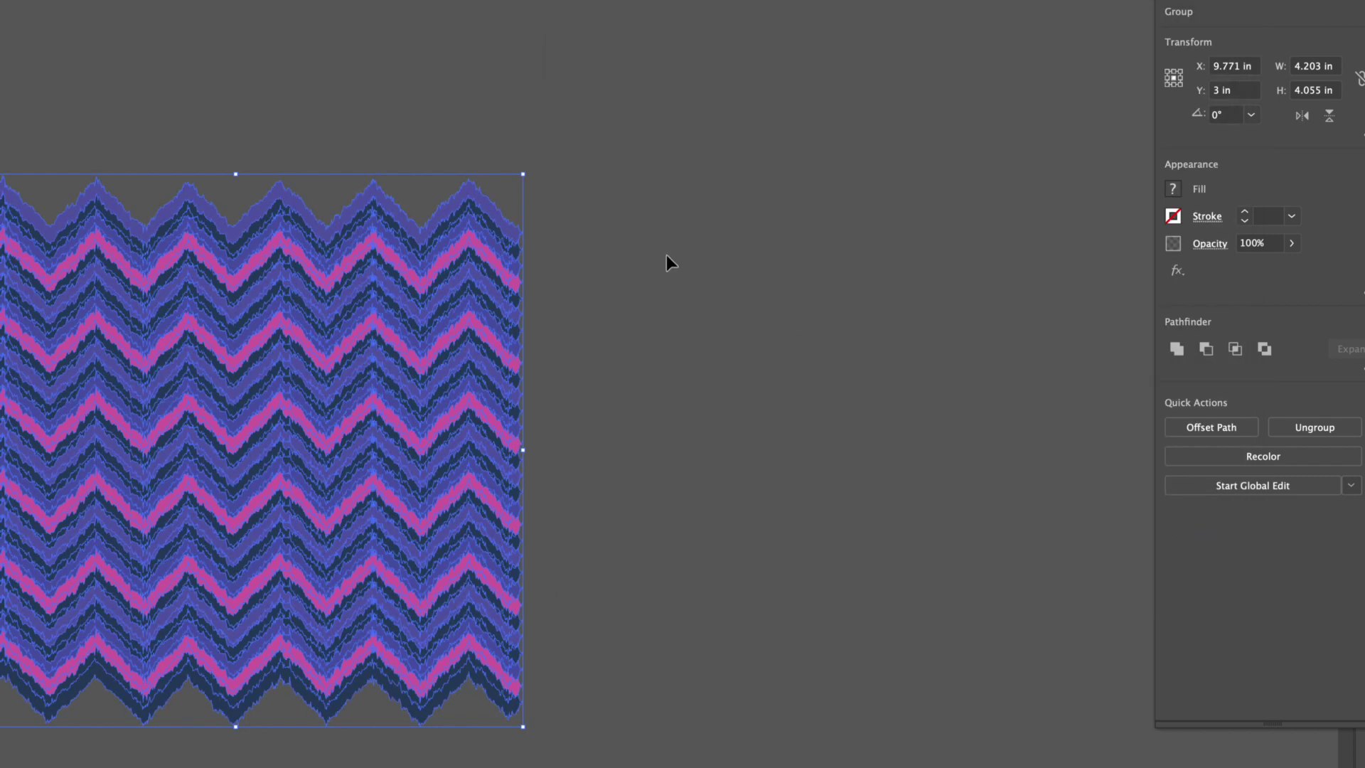
pyautogui.click(631, 268)
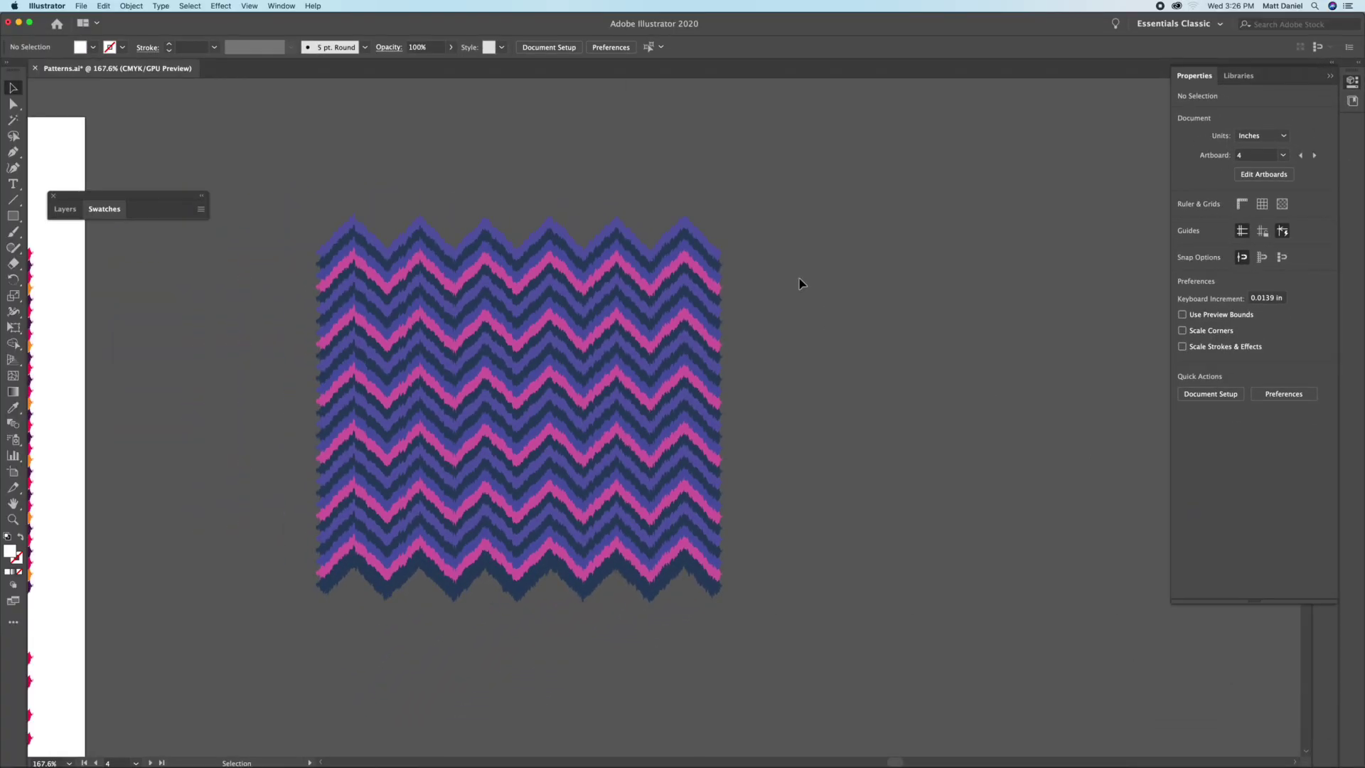
# Step: Copy the green leaf pattern group from its artboard in Patterns.ai
pyautogui.moveTo(360, 412); pyautogui.dragTo(838, 235)
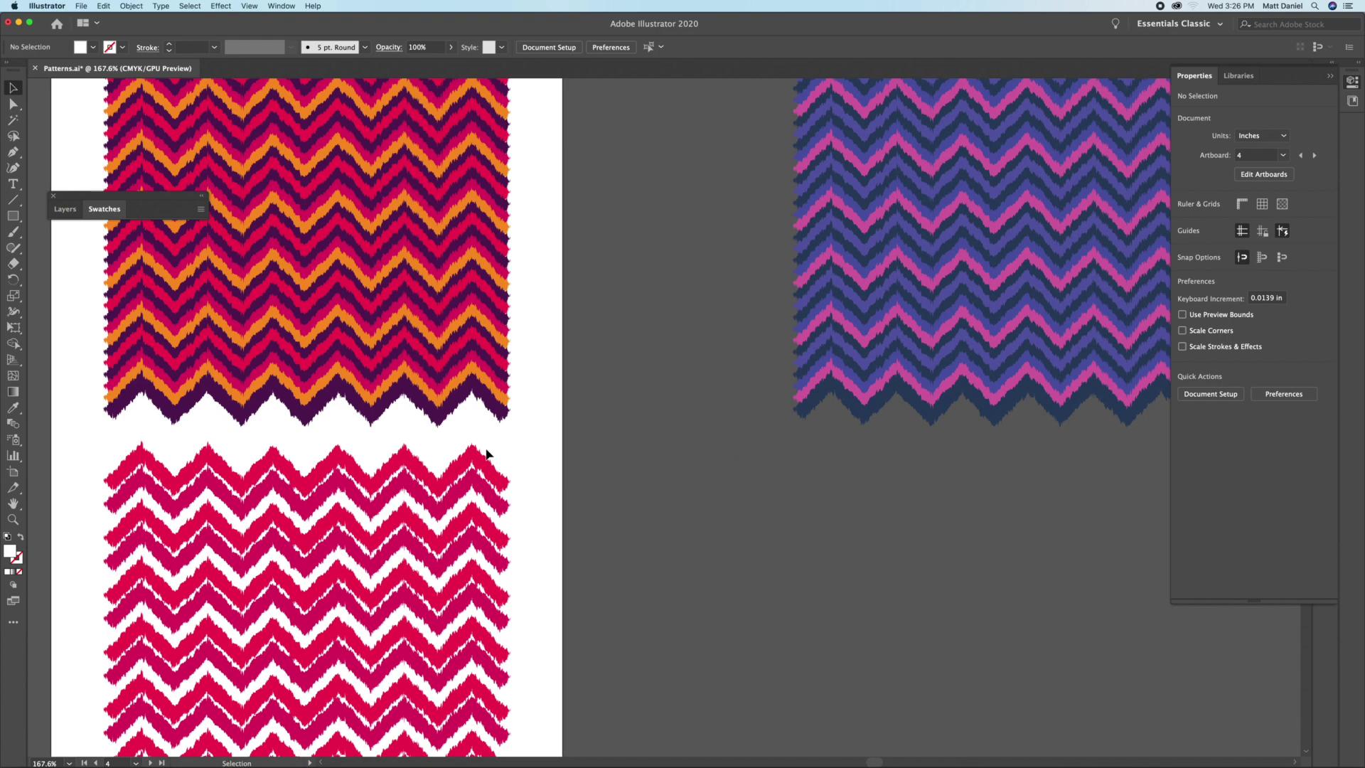
pyautogui.press('super+0')
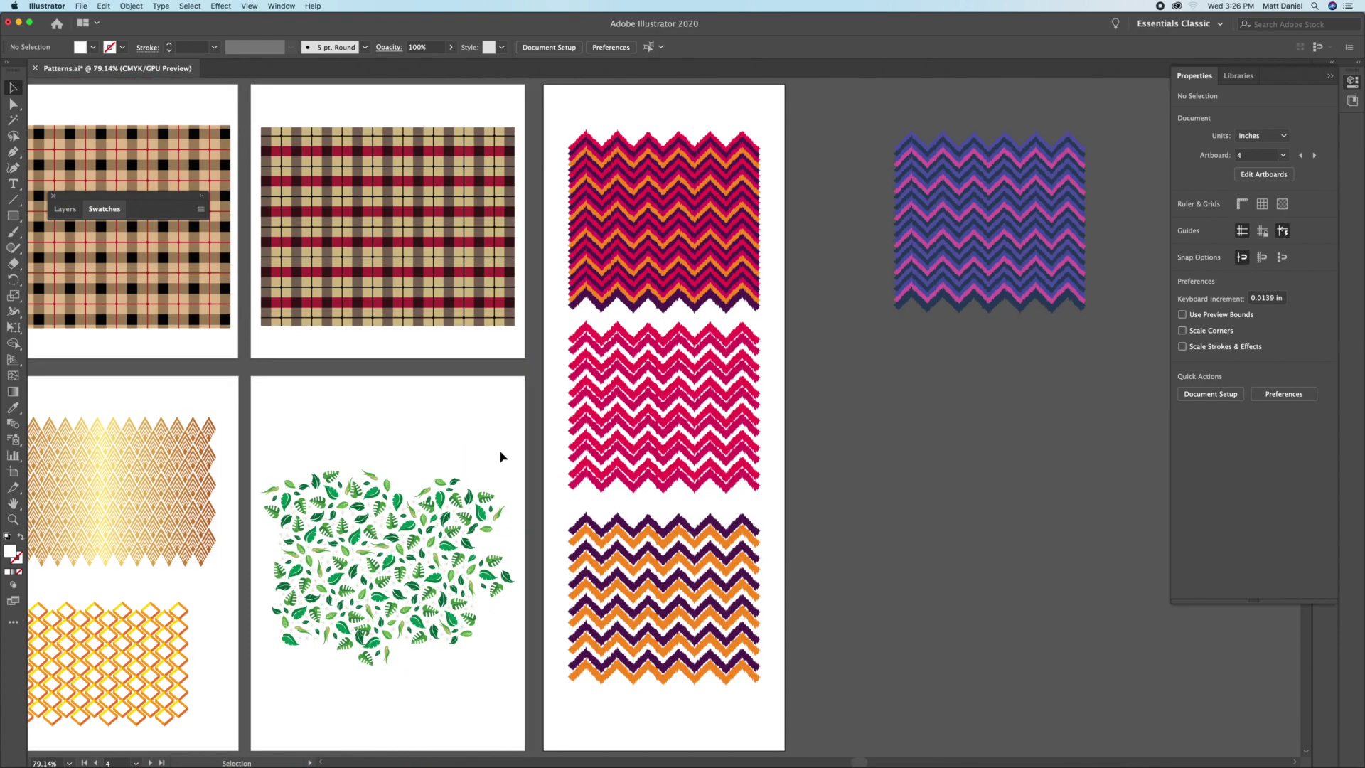
pyautogui.click(432, 523)
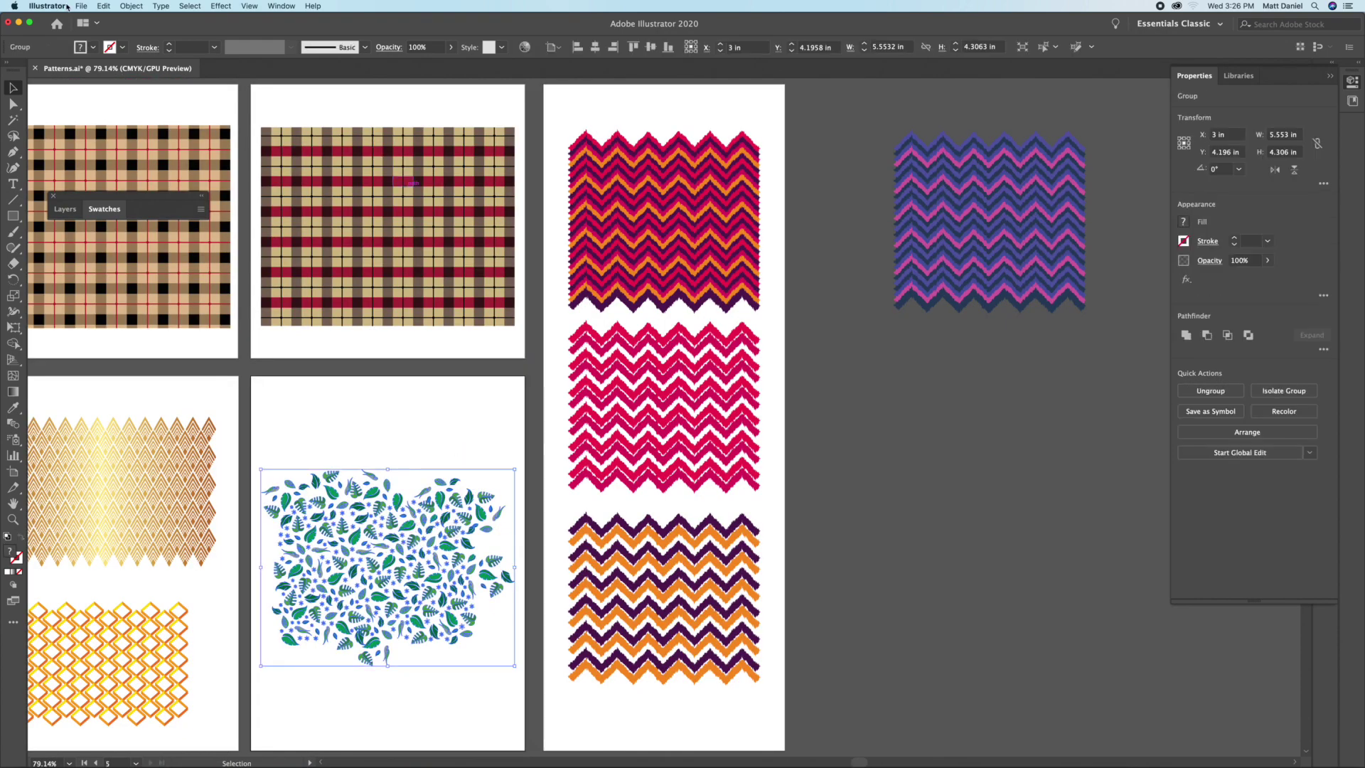
pyautogui.click(103, 6)
pyautogui.click(110, 59)
# Step: Switch to Photoshop, paste the leaf pattern into Artwork.psb as a Smart Object, and scale it to about 188% so it covers the canvas
pyautogui.press('F4')
pyautogui.press('F3')
pyautogui.click(369, 275)
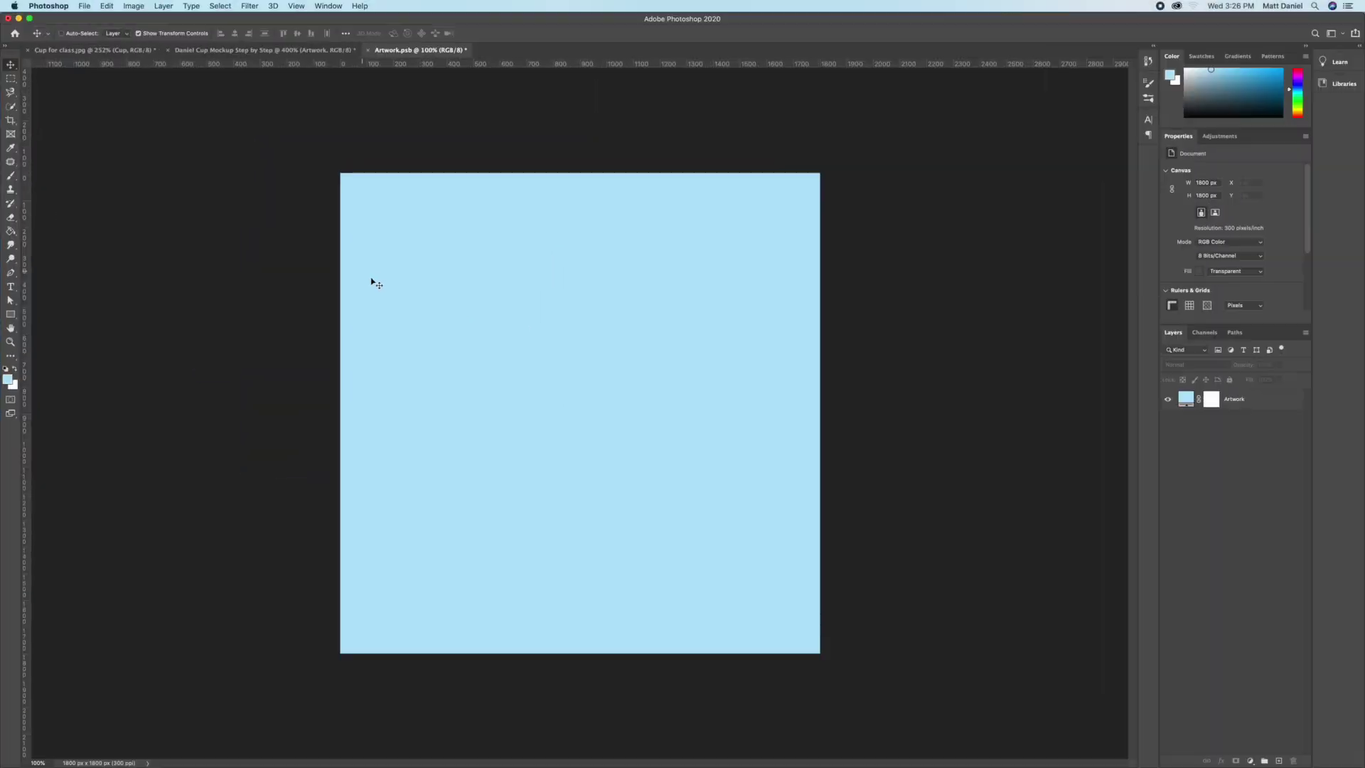
pyautogui.click(106, 6)
pyautogui.click(117, 101)
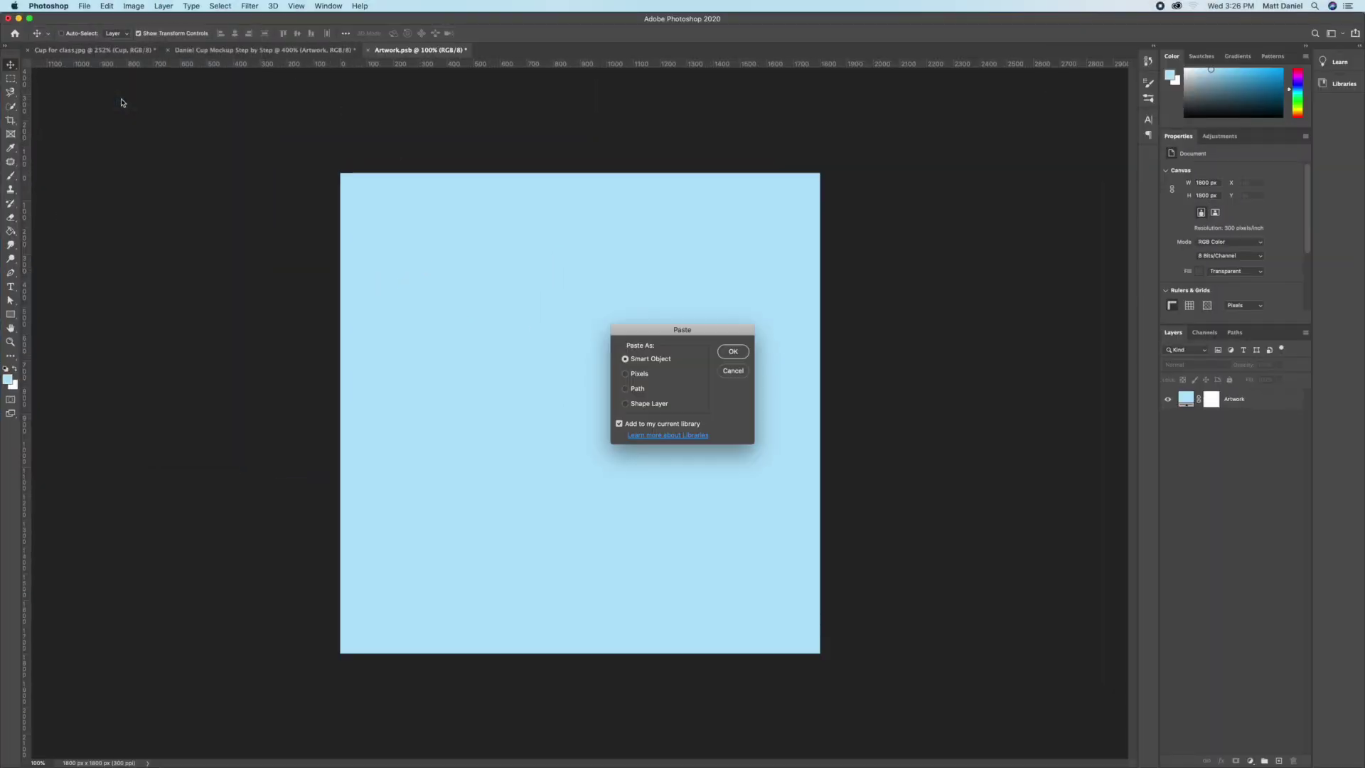
pyautogui.click(738, 351)
pyautogui.moveTo(798, 234); pyautogui.dragTo(964, 45)
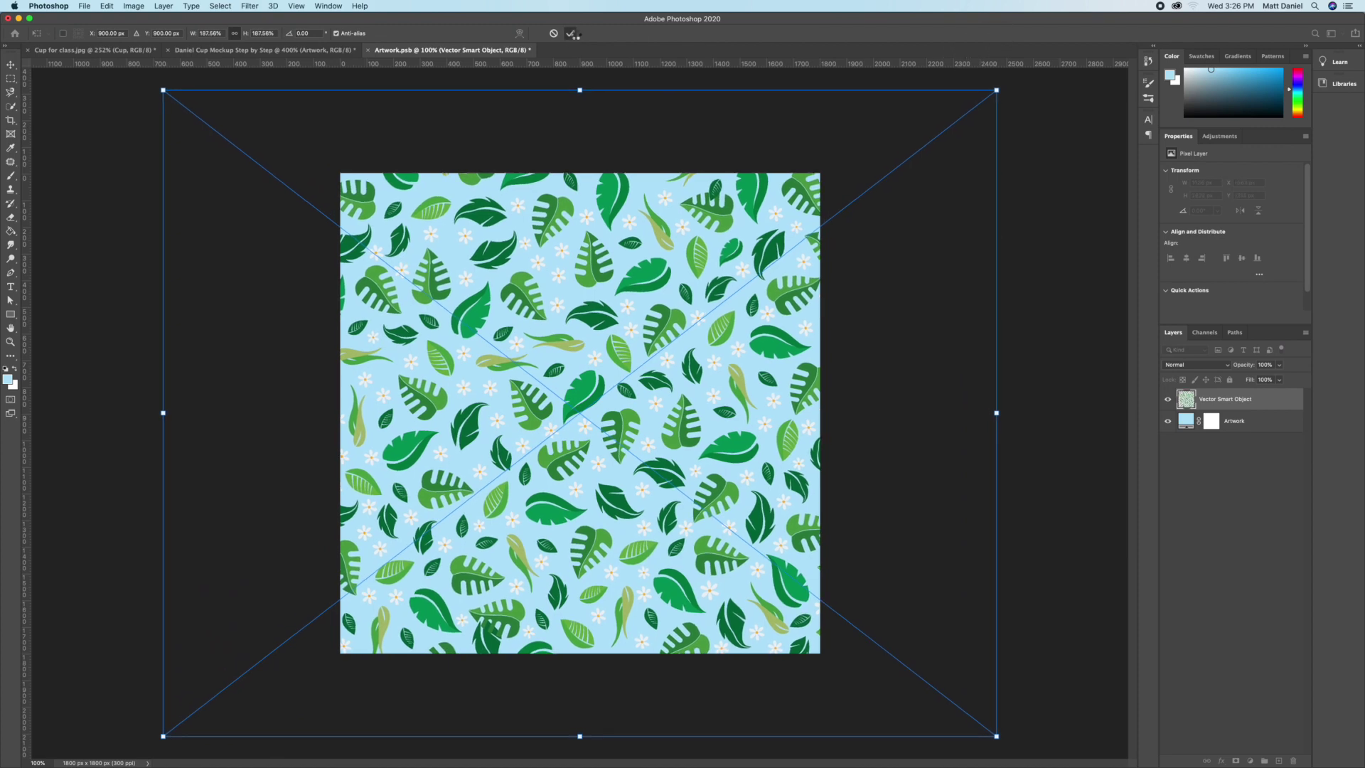
pyautogui.press('Escape')
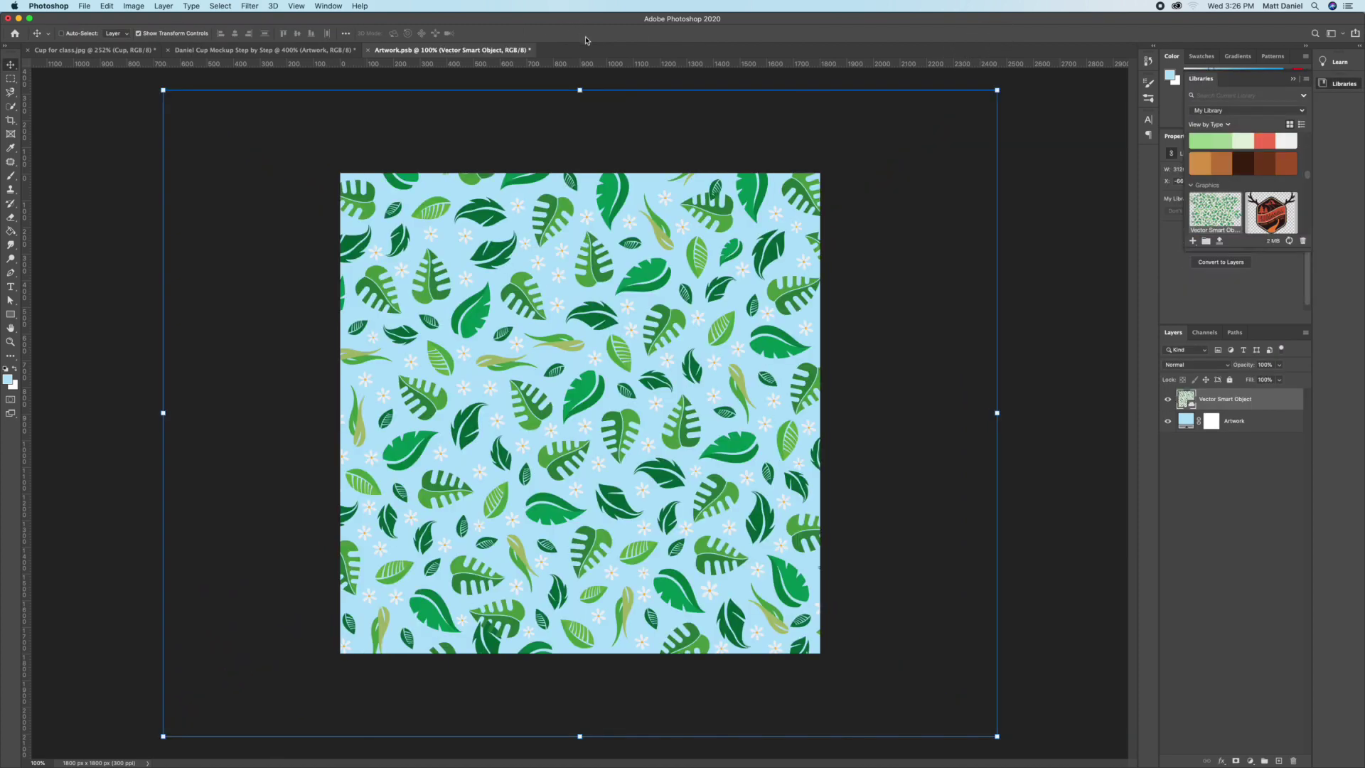
pyautogui.click(1345, 85)
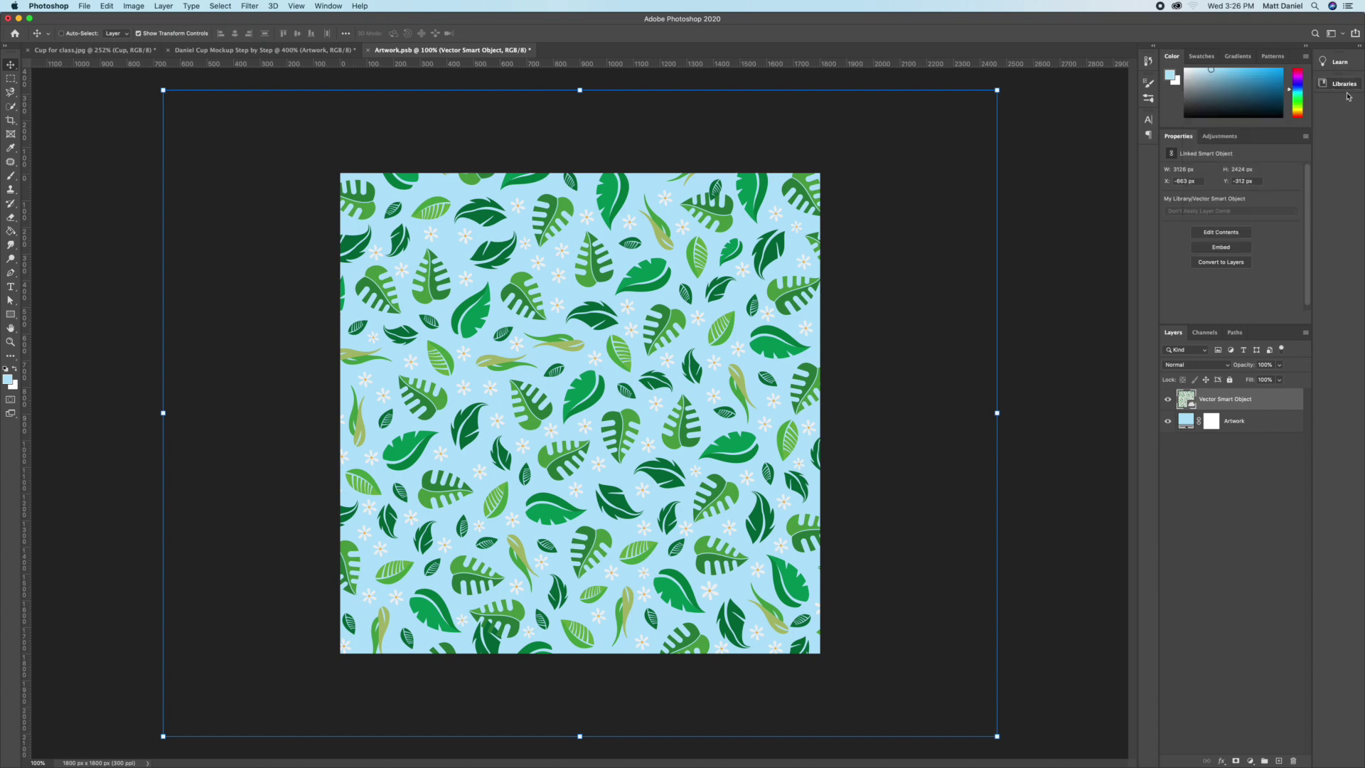
# Step: Change the light blue Solid Color fill layer to a very dark green (#081d13)
pyautogui.doubleClick(1185, 420)
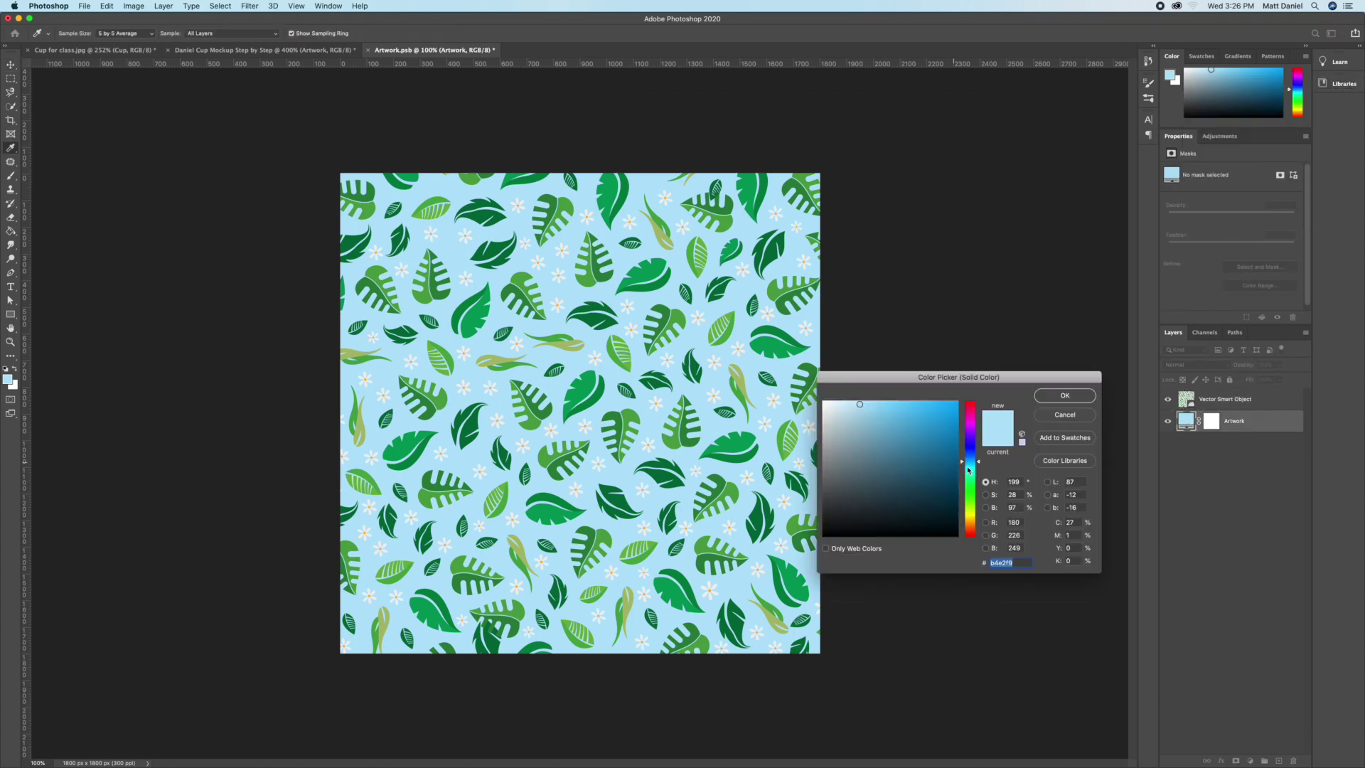
pyautogui.click(663, 469)
pyautogui.moveTo(953, 489); pyautogui.dragTo(922, 522)
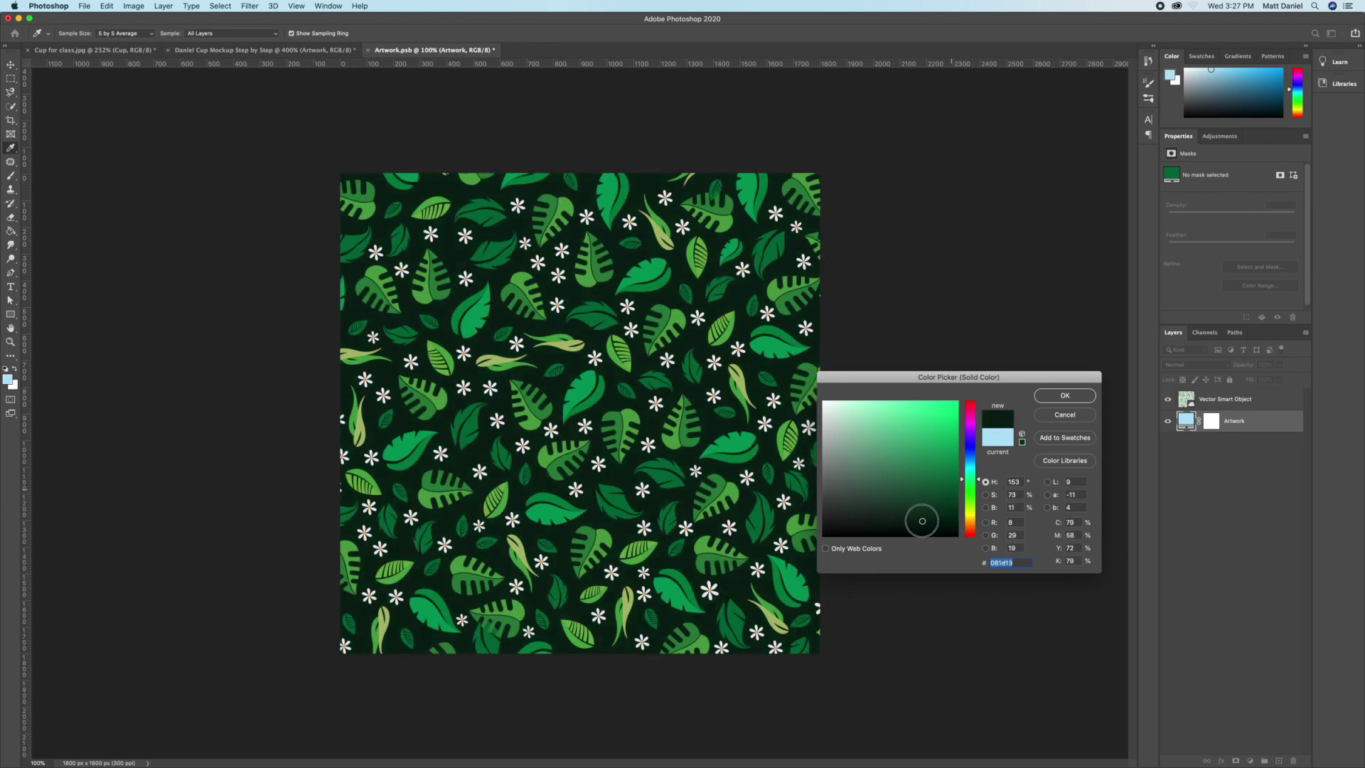
pyautogui.click(1062, 396)
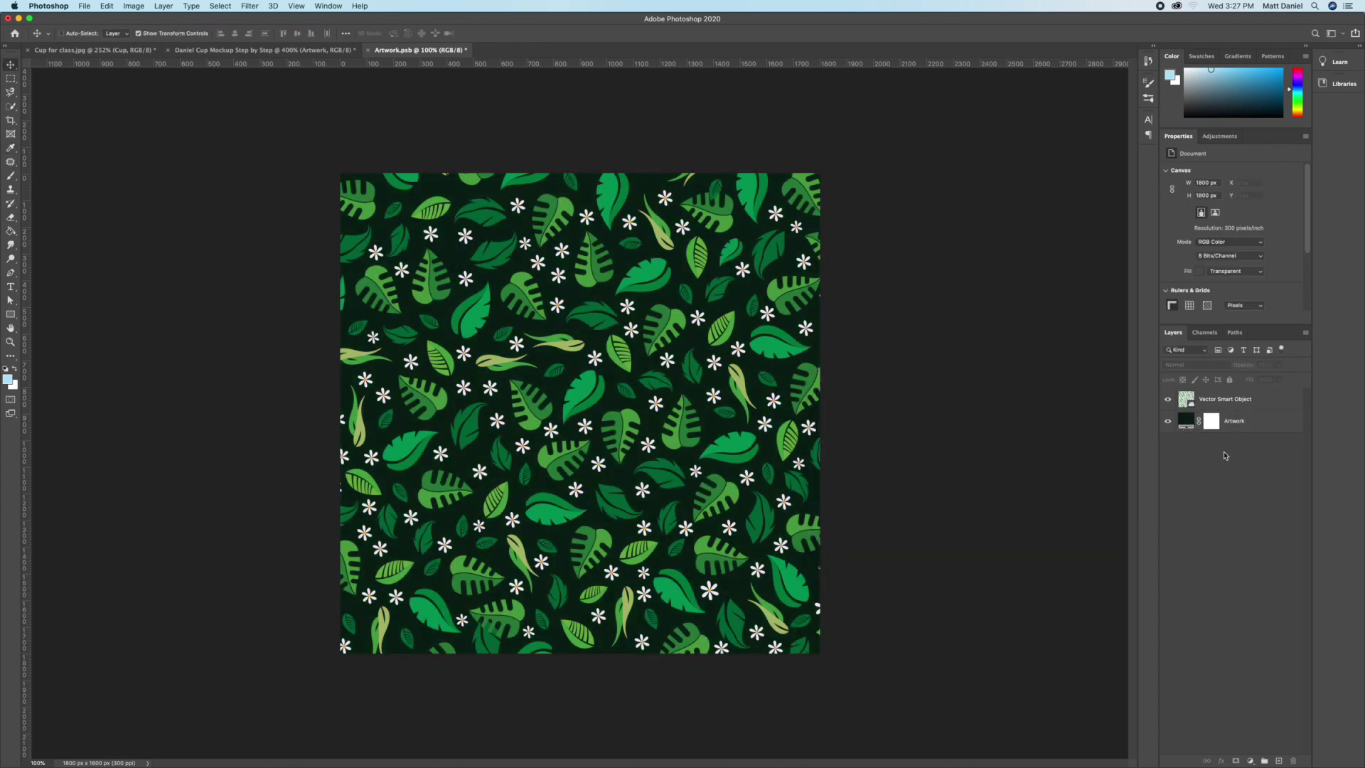
# Step: Draw a rectangle about 1982 by 745 px across the middle of the canvas, above the leaf pattern layer
pyautogui.click(1231, 400)
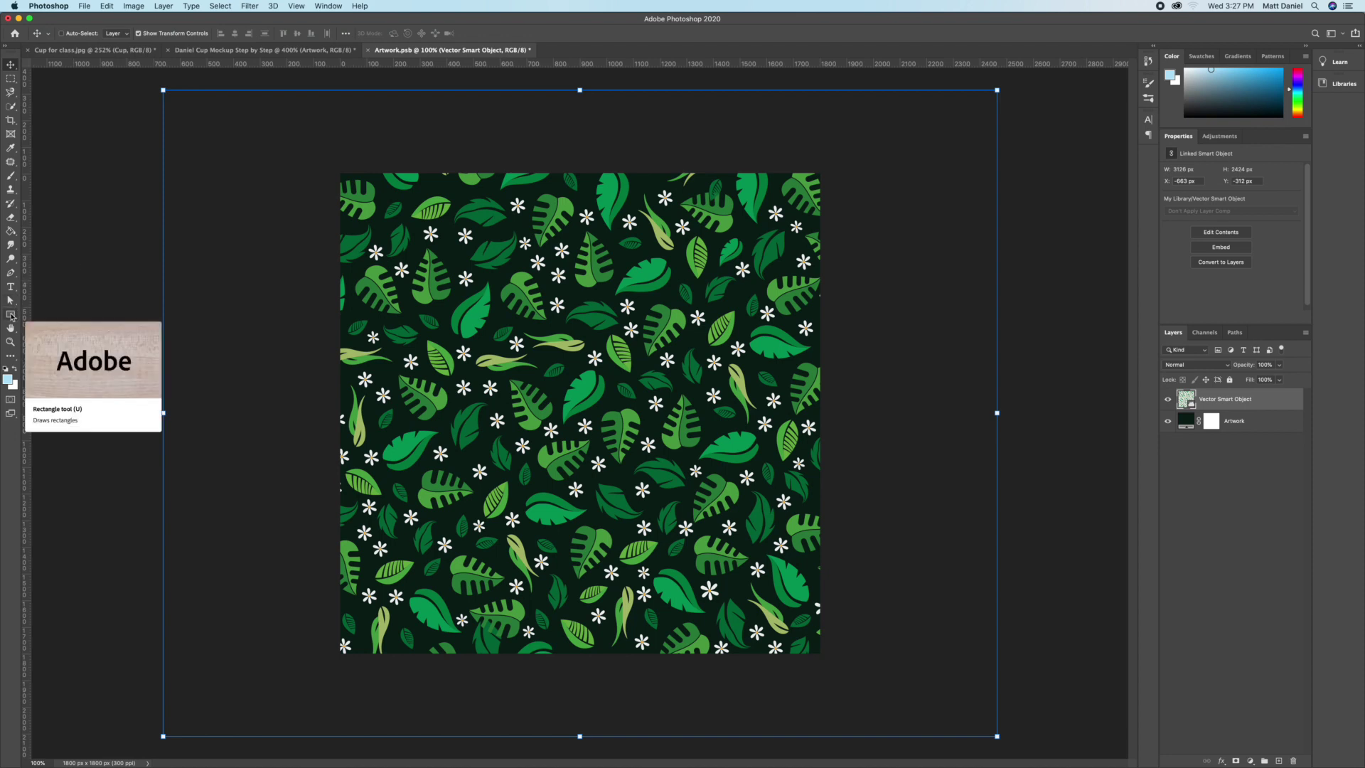
pyautogui.moveTo(11, 316); pyautogui.dragTo(37, 311)
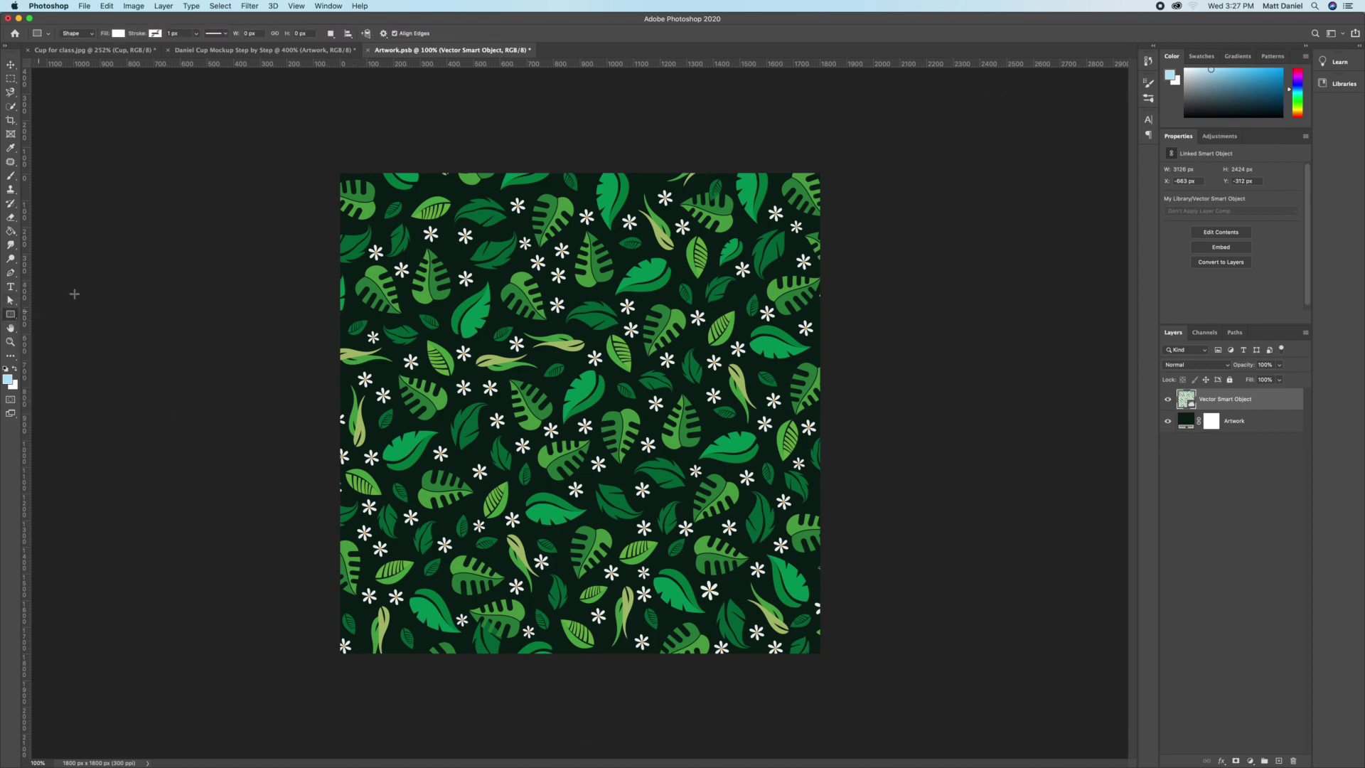
pyautogui.moveTo(323, 373); pyautogui.dragTo(843, 513)
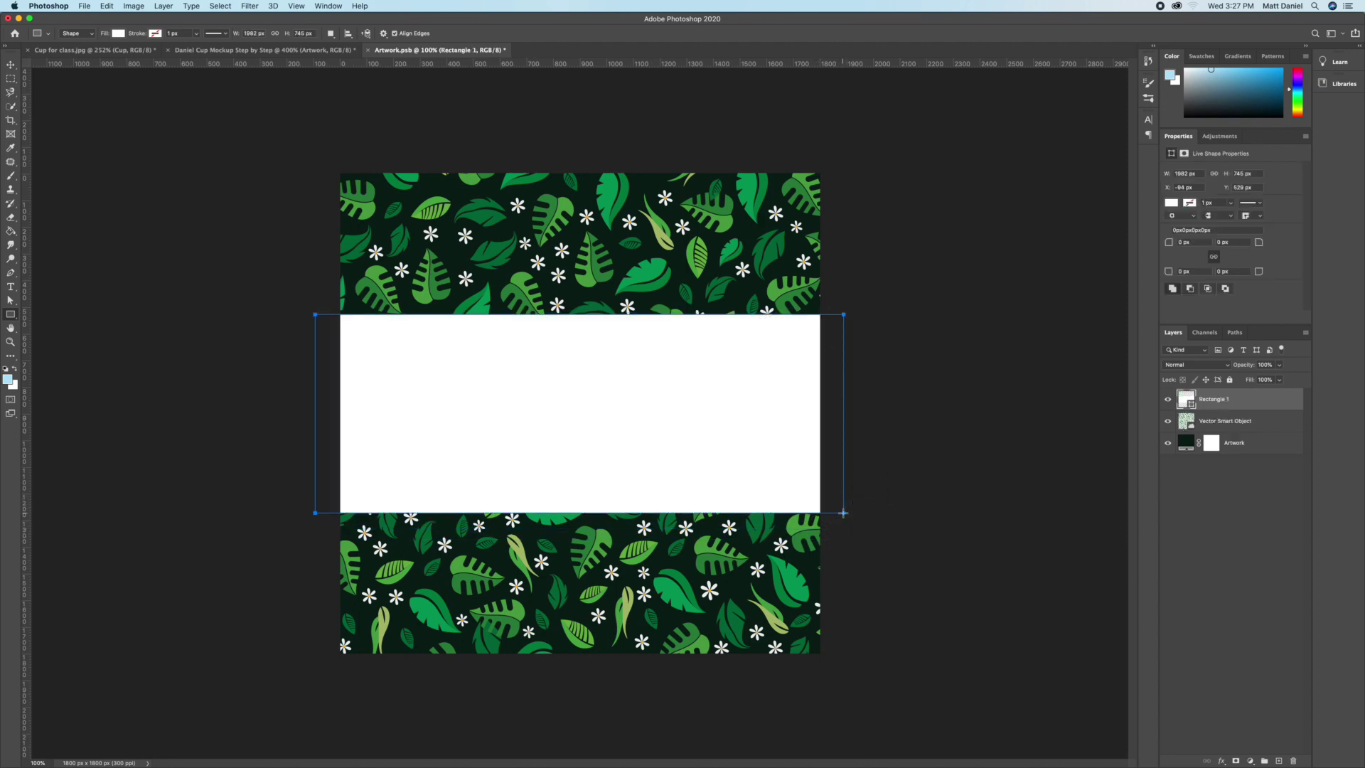
# Step: Fill the rectangle with the dark green background color and move it slightly down
pyautogui.click(1172, 204)
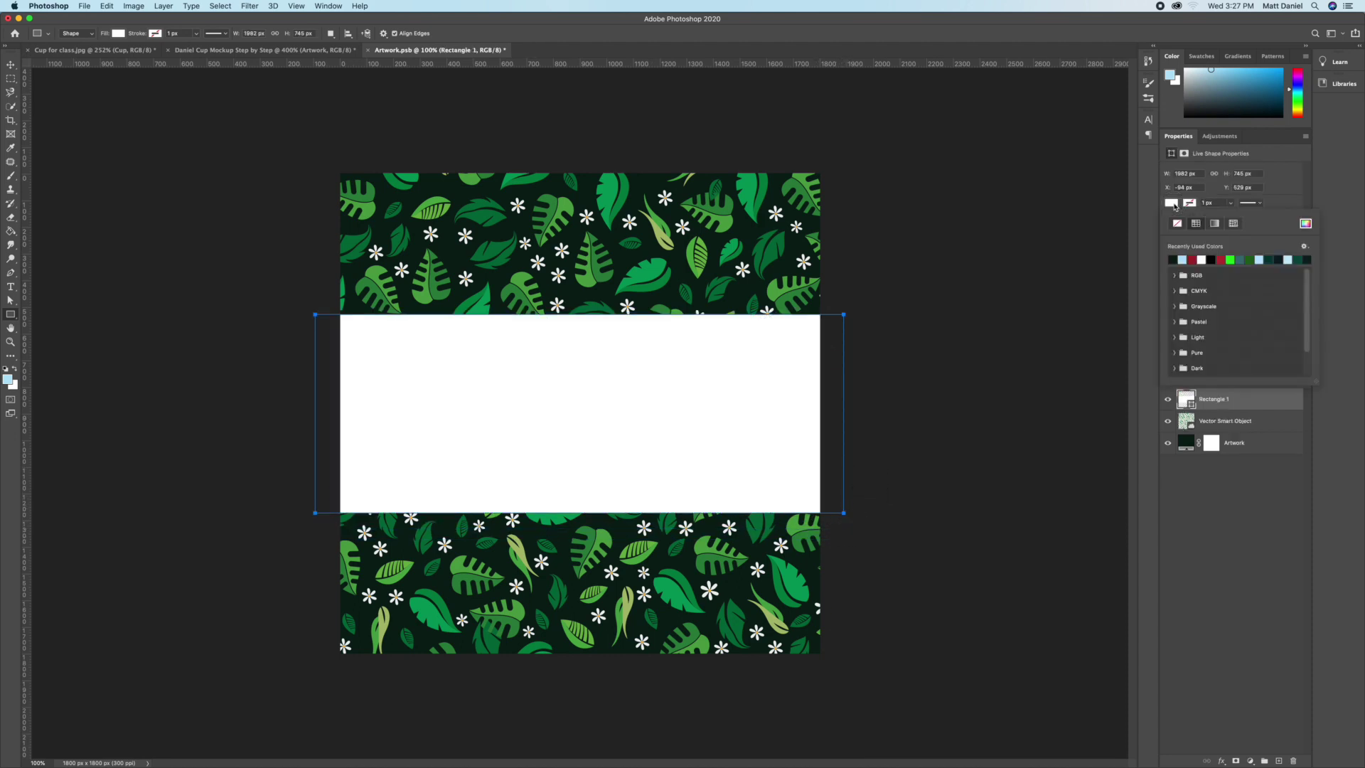
pyautogui.click(1174, 257)
pyautogui.click(1172, 204)
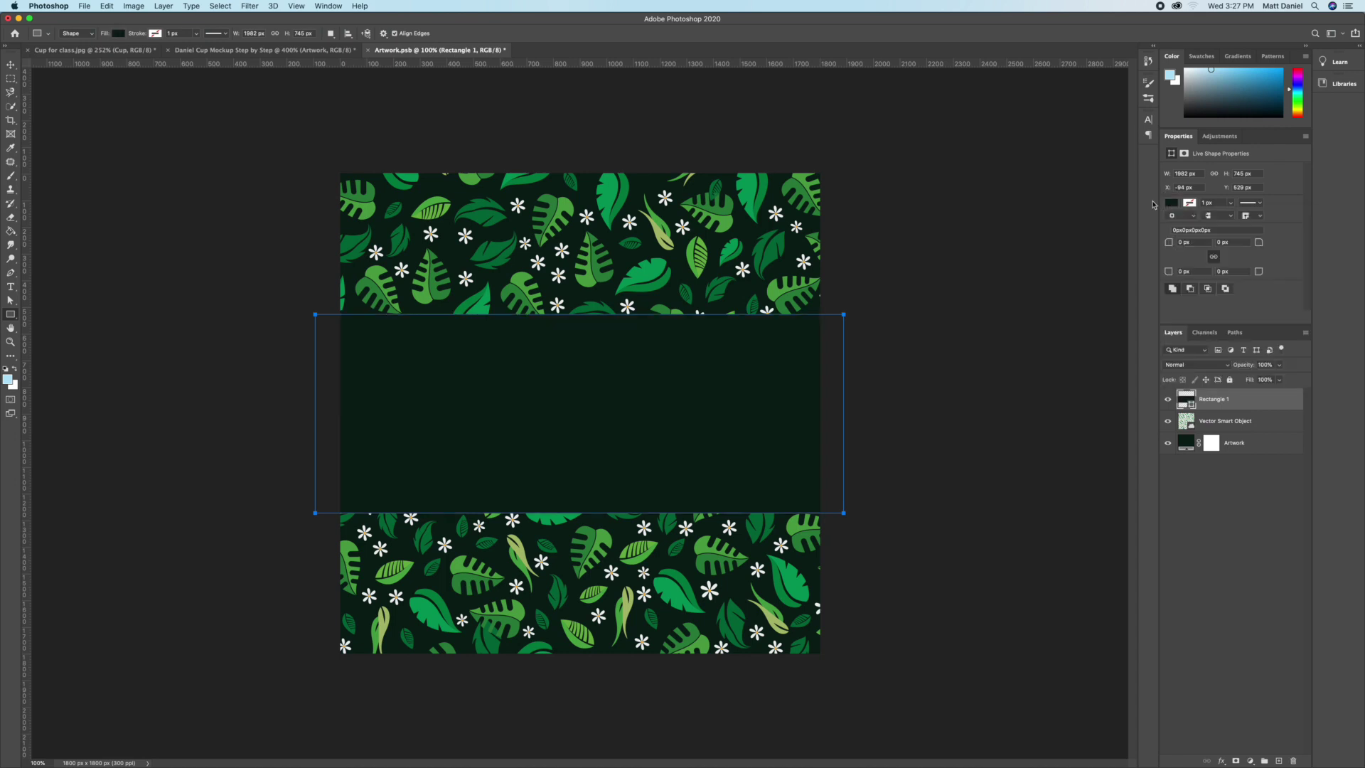
pyautogui.click(10, 64)
pyautogui.moveTo(630, 335); pyautogui.dragTo(629, 354)
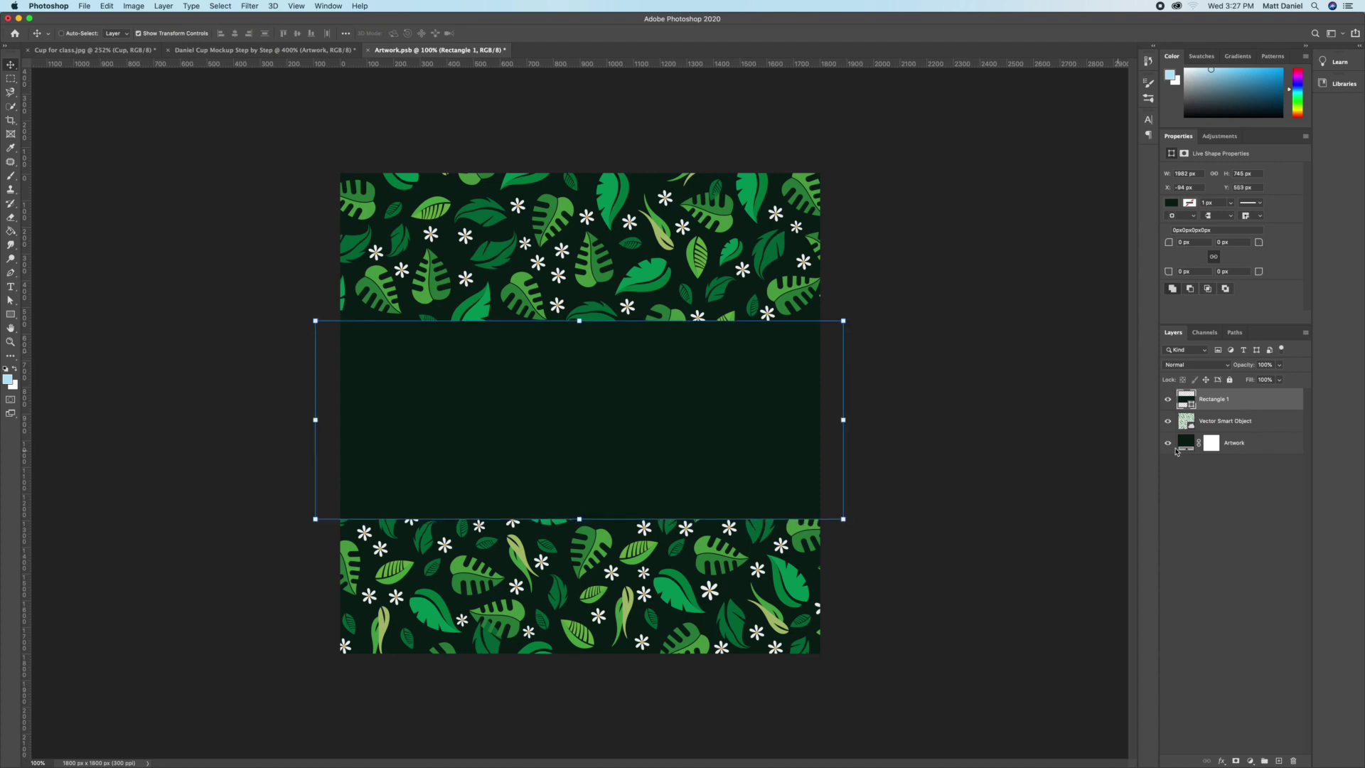
# Step: Rename the fill layer as Background Color and the leaf pattern layer as Vector Background
pyautogui.doubleClick(1235, 443)
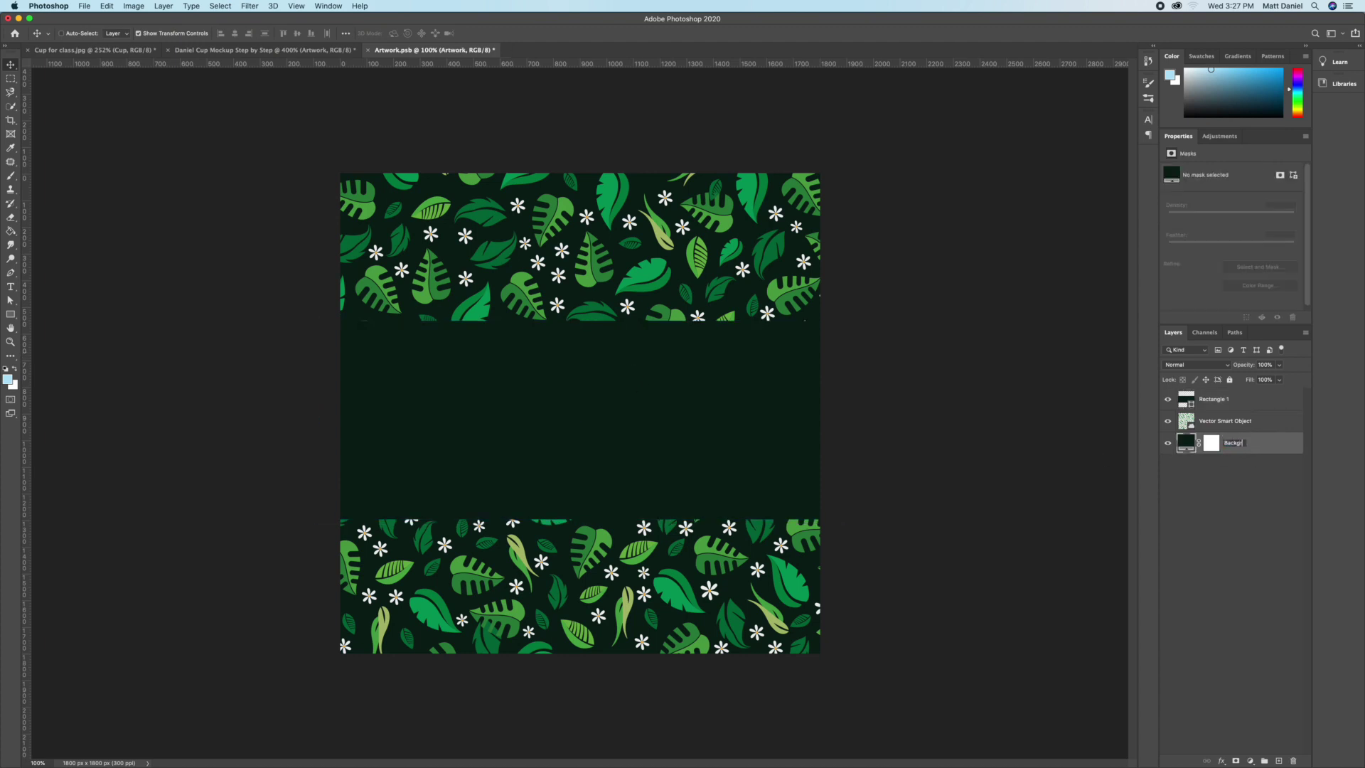
pyautogui.write('Background Color')
pyautogui.press('Return')
pyautogui.doubleClick(1220, 422)
pyautogui.write('Vector Background')
pyautogui.press('Return')
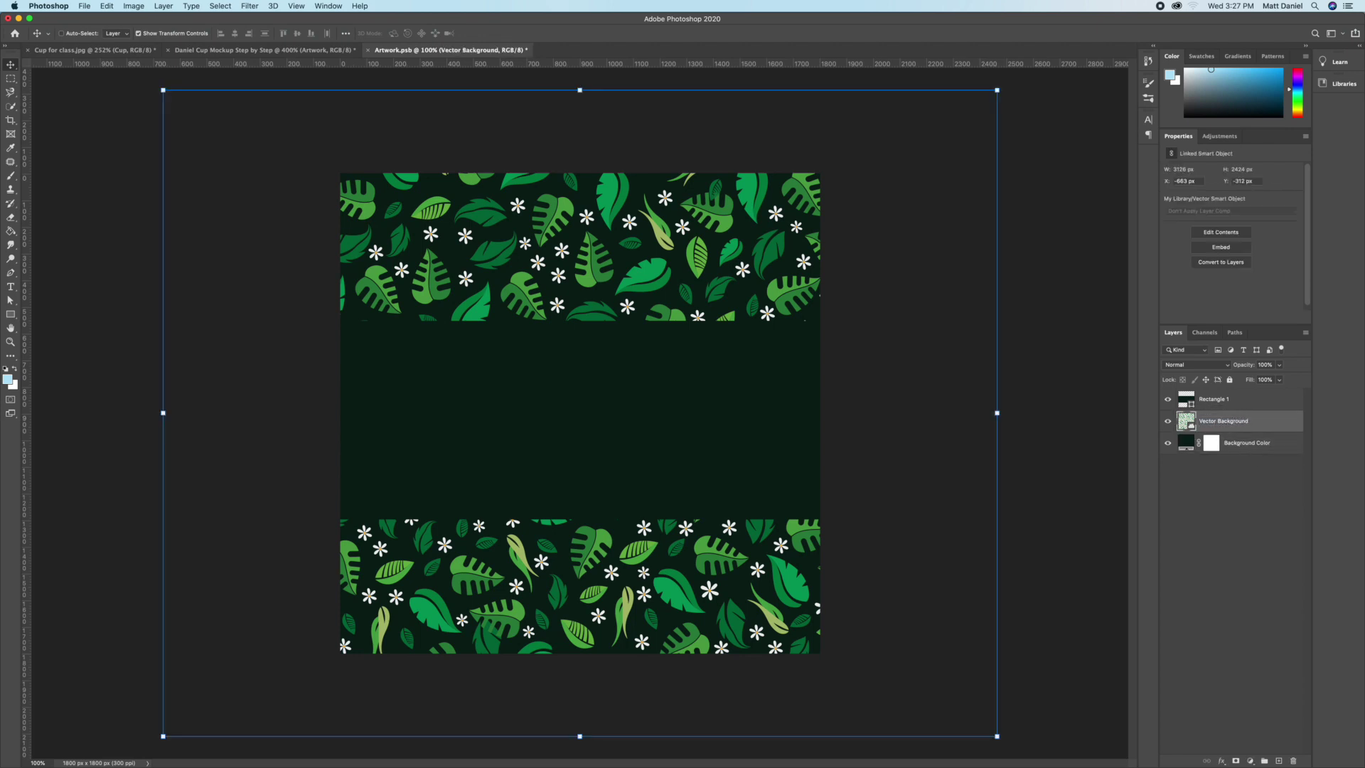
# Step: Add the horizontal text LEAFY above the rectangle layer and move it into the dark green band
pyautogui.click(1242, 404)
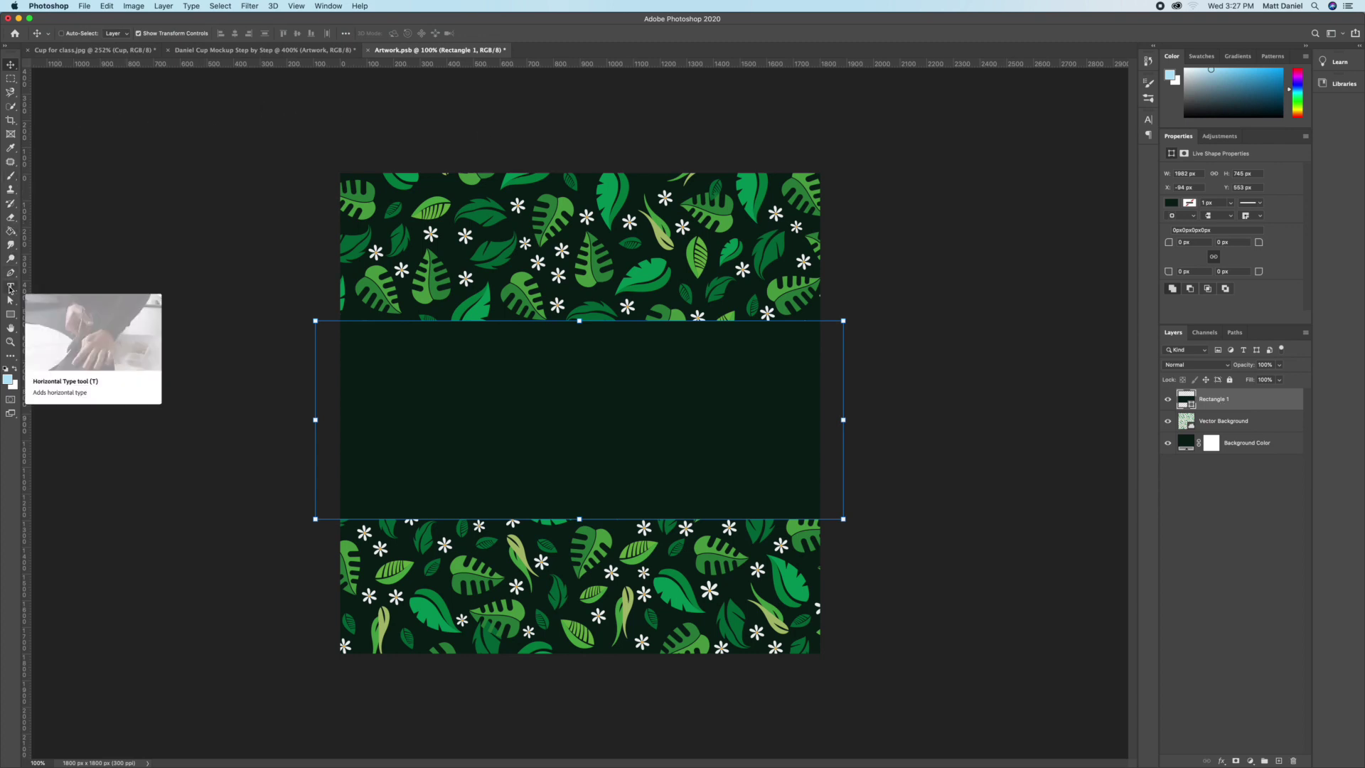
pyautogui.click(10, 289)
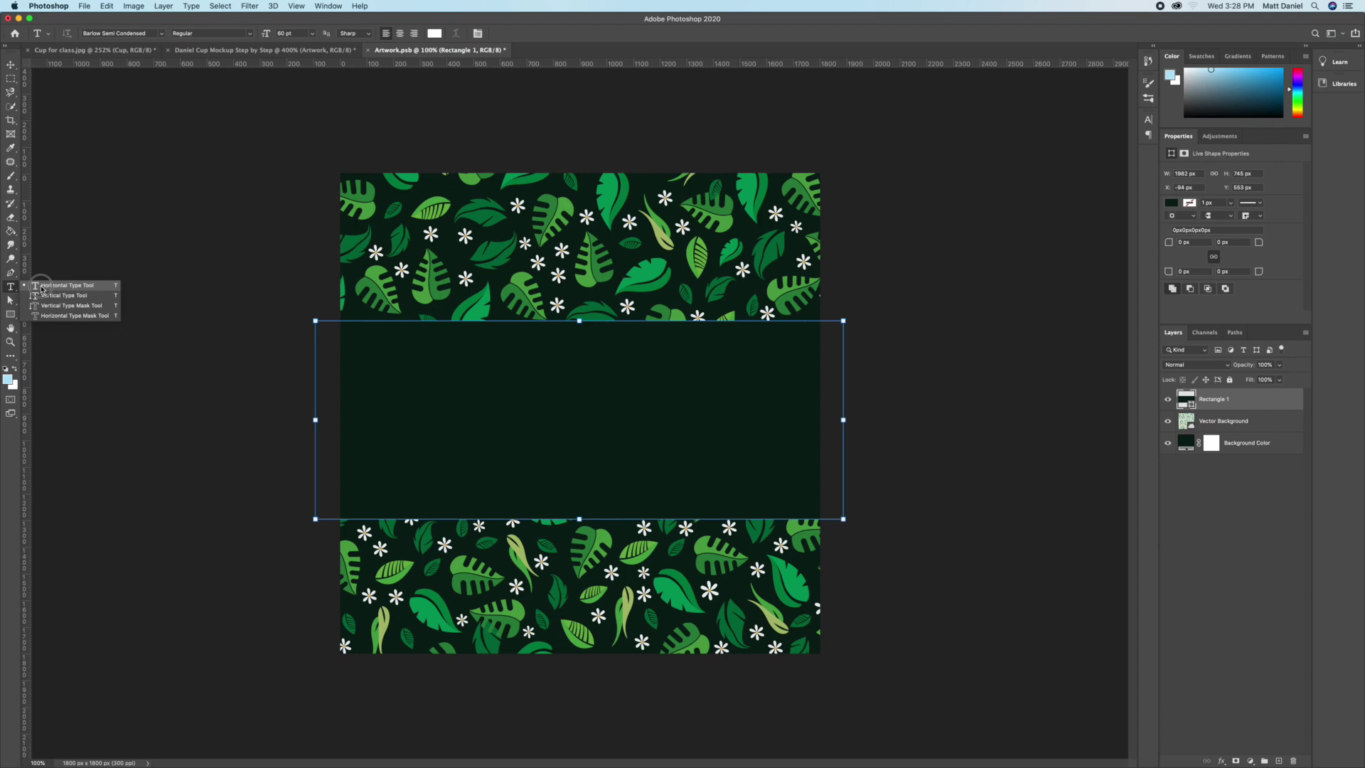
pyautogui.click(39, 285)
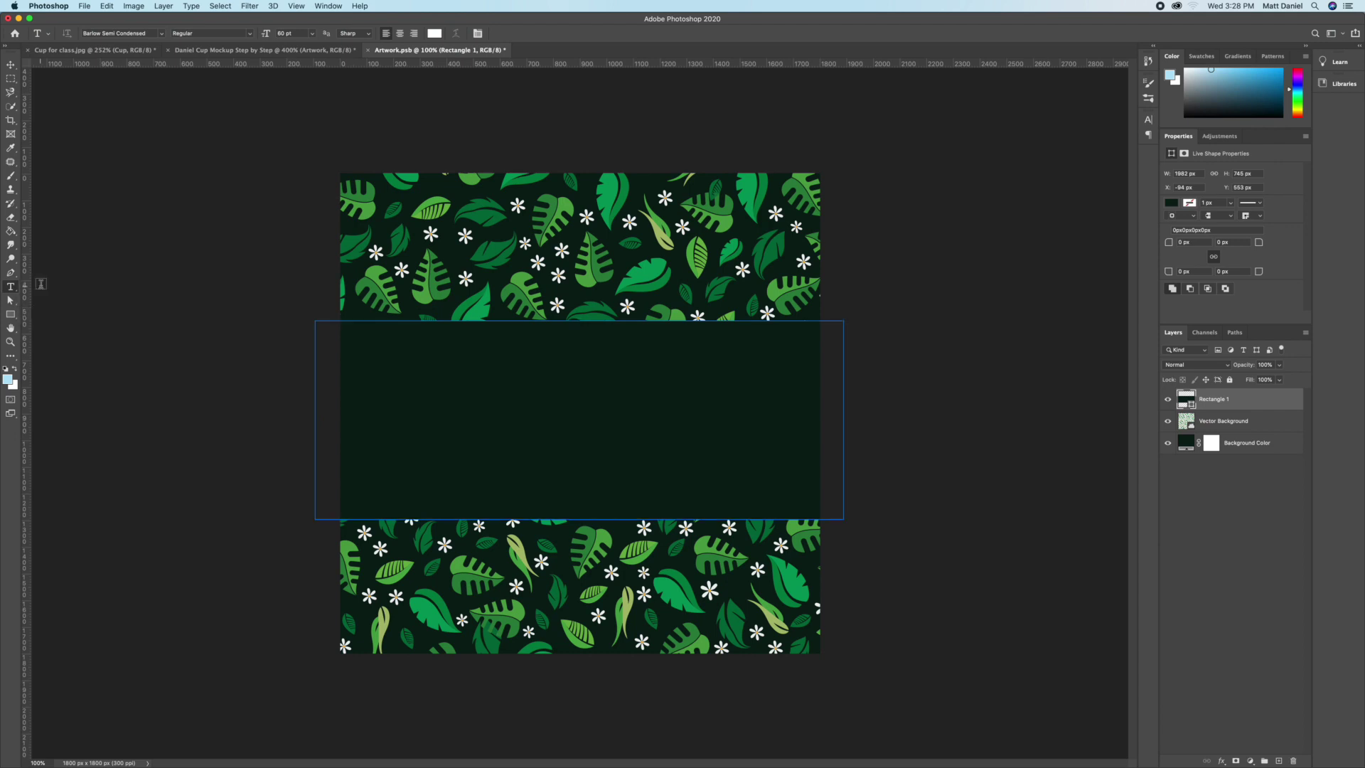
pyautogui.click(468, 257)
pyautogui.write('LEAFY')
pyautogui.hotkey('ctrl', 'Return')
pyautogui.press('v')
pyautogui.moveTo(566, 285); pyautogui.dragTo(573, 400)
# Step: Format LEAFY in Foul Fiend with tracking 200 and a green (#4fa246) sampled from a leaf, and reposition it in the band
pyautogui.click(1261, 244)
pyautogui.click(1240, 289)
pyautogui.click(1243, 299)
pyautogui.click(640, 276)
pyautogui.click(588, 275)
pyautogui.press('Return')
pyautogui.moveTo(574, 328); pyautogui.dragTo(523, 349)
# Step: Duplicate the LEAFY text layer and rename the copy as LEAFY Back
pyautogui.moveTo(1242, 399); pyautogui.dragTo(1278, 760)
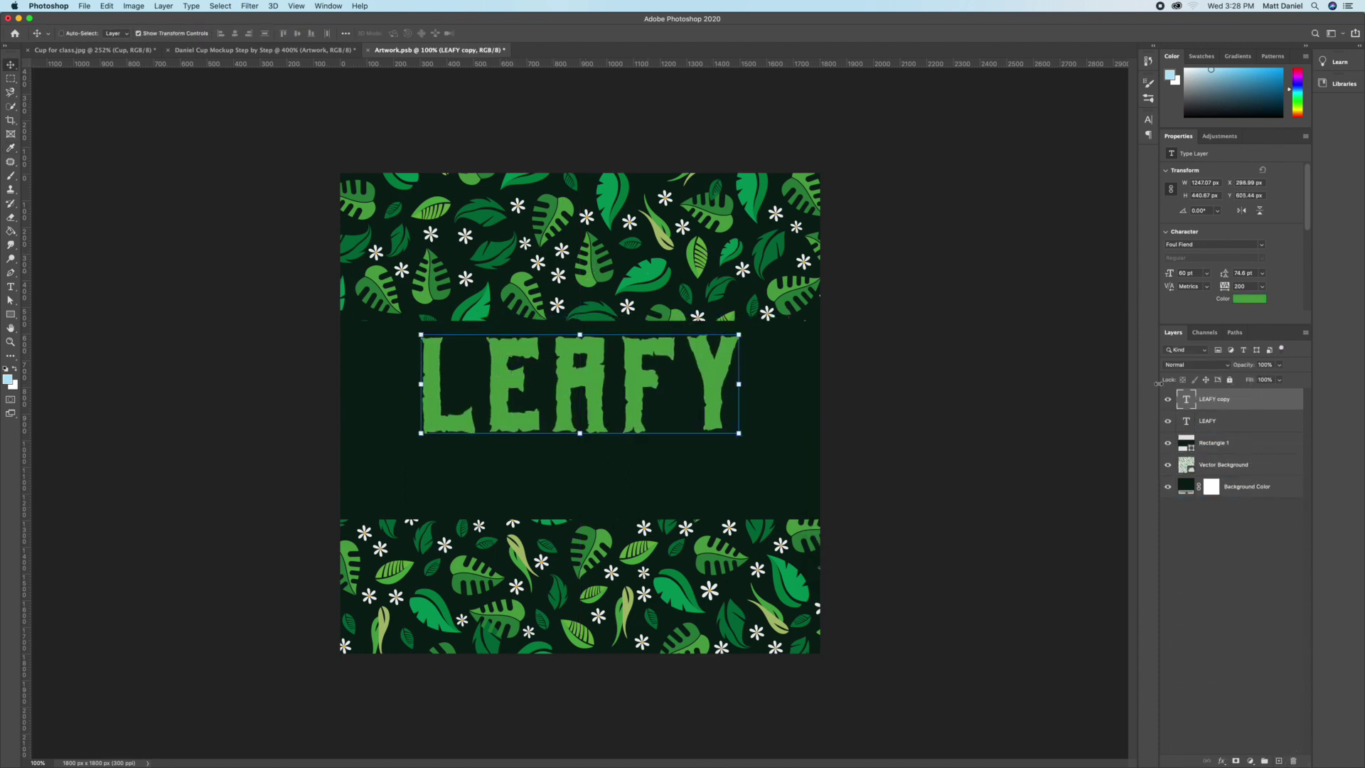
pyautogui.doubleClick(1216, 400)
pyautogui.press('Right')
pyautogui.press('BackSpace')
pyautogui.press('BackSpace')
pyautogui.write('Back')
pyautogui.press('Return')
# Step: Color the LEAFY Back text with a different green sampled from a leaf and place its layer beneath LEAFY
pyautogui.click(1262, 301)
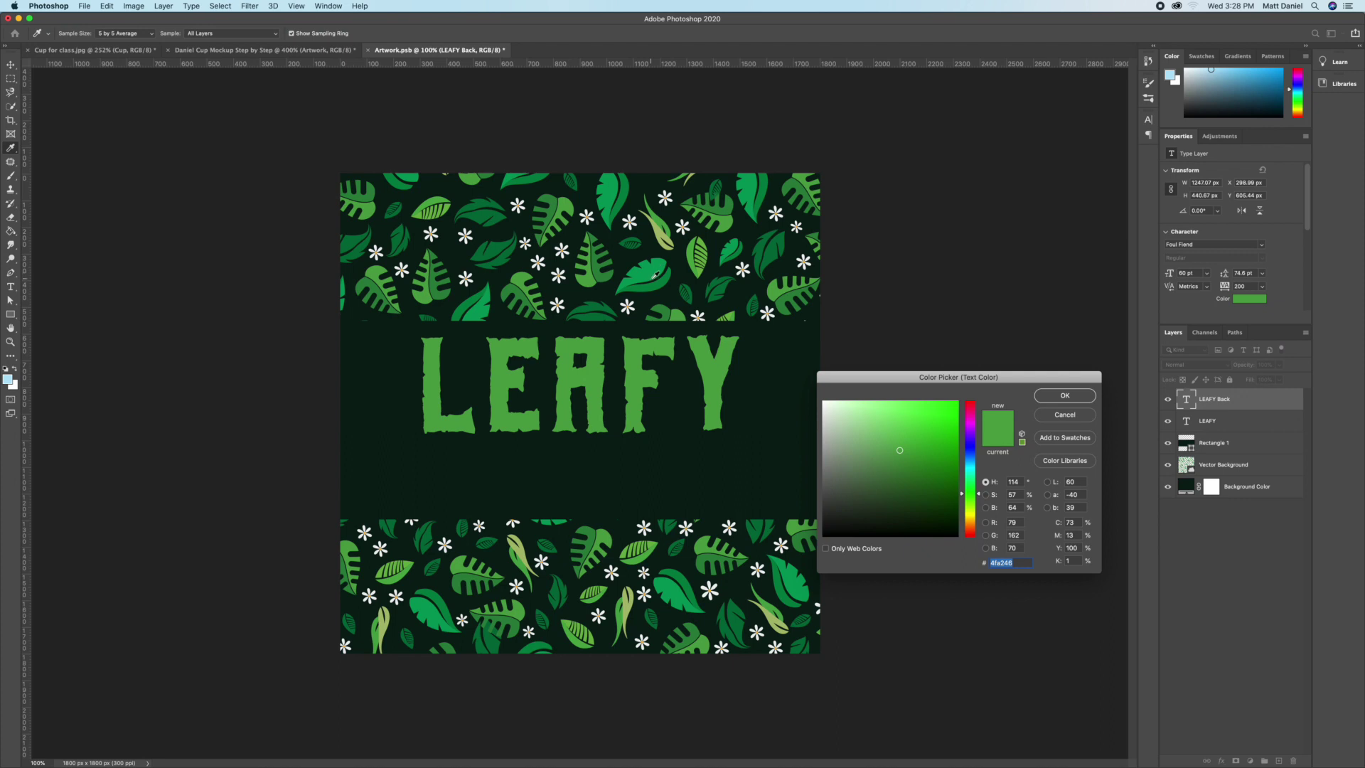
pyautogui.click(660, 286)
pyautogui.click(1065, 396)
pyautogui.press('v')
pyautogui.moveTo(1214, 399); pyautogui.dragTo(1237, 427)
# Step: Nudge the LEAFY text up and left to offset it from LEAFY Back, and move both text layers slightly down together
pyautogui.click(1230, 404)
pyautogui.press('Left')
pyautogui.press('Left')
pyautogui.press('Left')
pyautogui.press('Left')
pyautogui.press('Left')
pyautogui.press('Left')
pyautogui.press('Left')
pyautogui.press('Left')
pyautogui.press('Up')
pyautogui.press('Up')
pyautogui.press('Up')
pyautogui.press('Up')
pyautogui.press('Up')
pyautogui.press('Left')
pyautogui.press('Left')
pyautogui.press('Up')
pyautogui.keyDown('shift'); pyautogui.click(1221, 420); pyautogui.keyUp('shift')
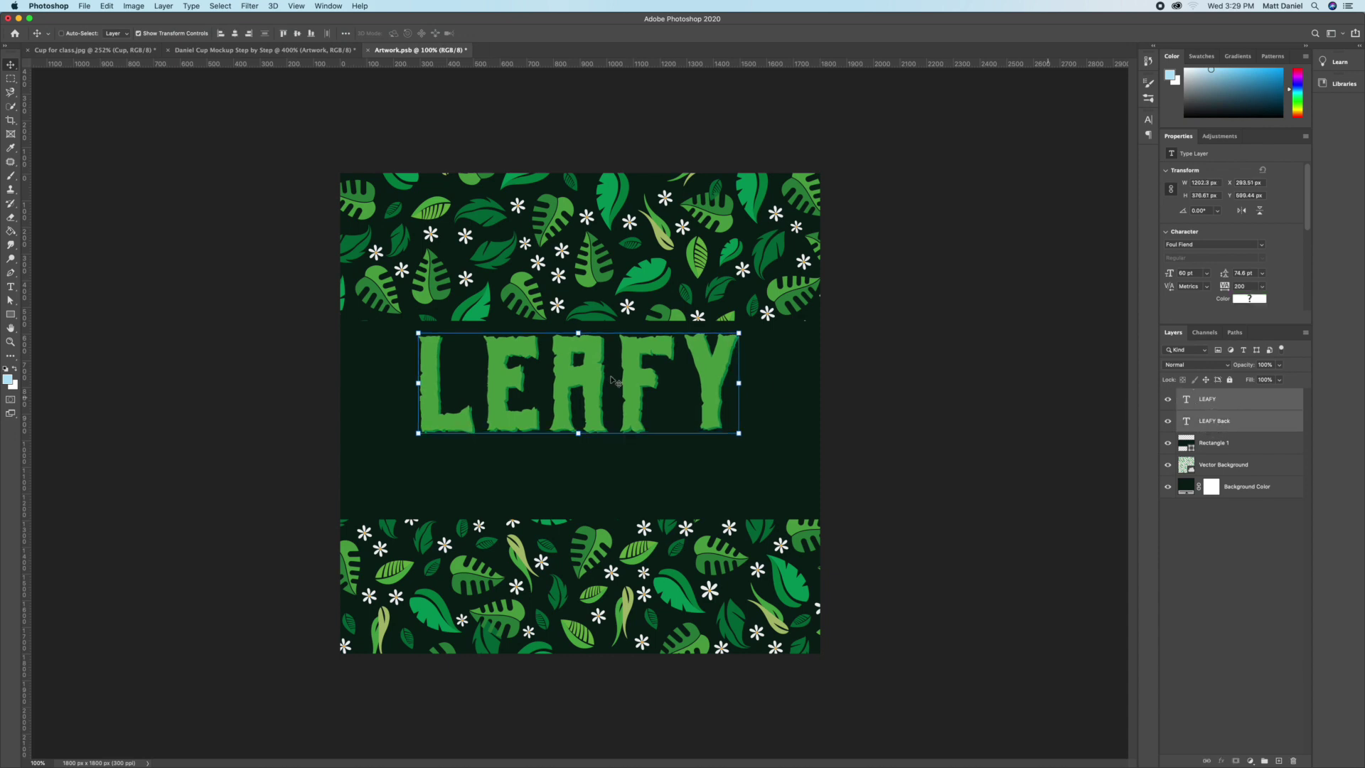
pyautogui.moveTo(585, 371)
pyautogui.mouseDown()
pyautogui.moveTo(584, 395)
pyautogui.moveTo(585, 377)
pyautogui.mouseUp()
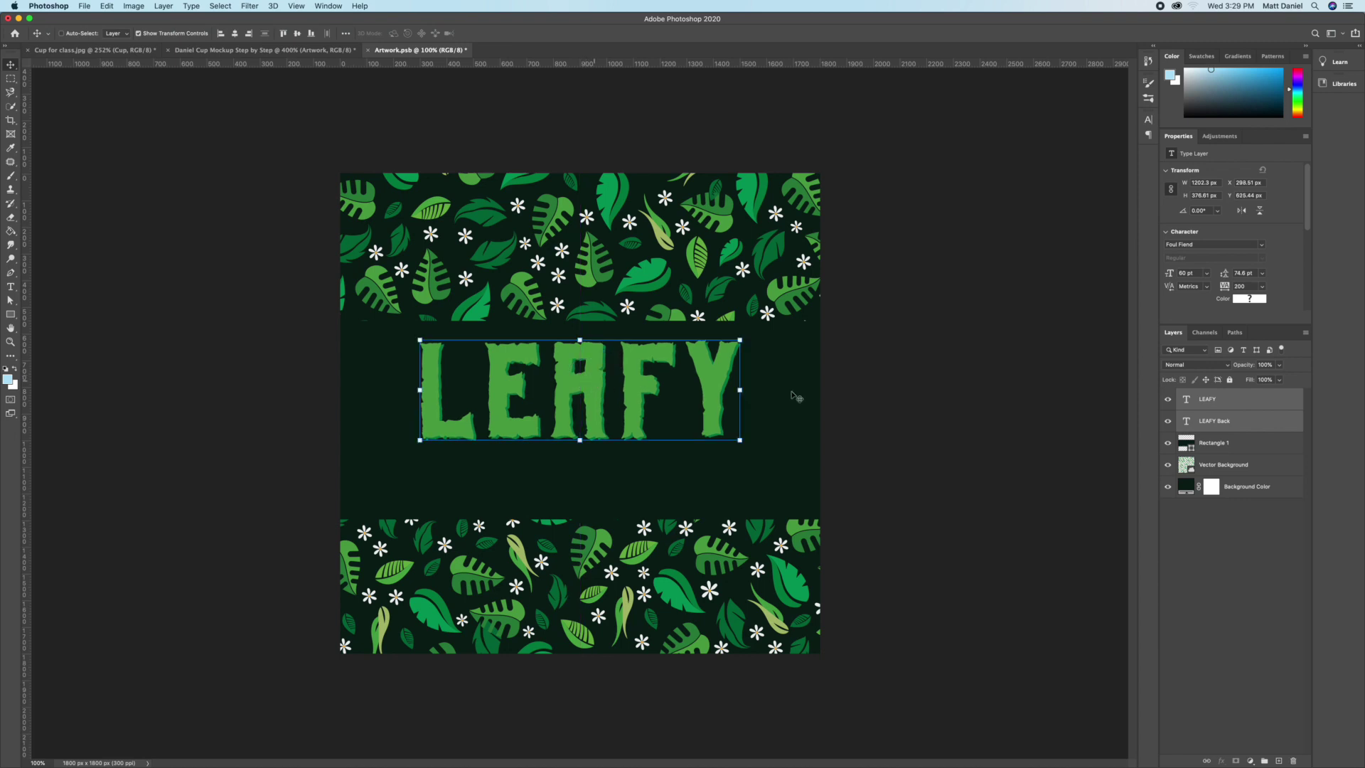
# Step: Duplicate the LEAFY text layer and change the copy's text to GREEN
pyautogui.click(1221, 407)
pyautogui.press('super+j')
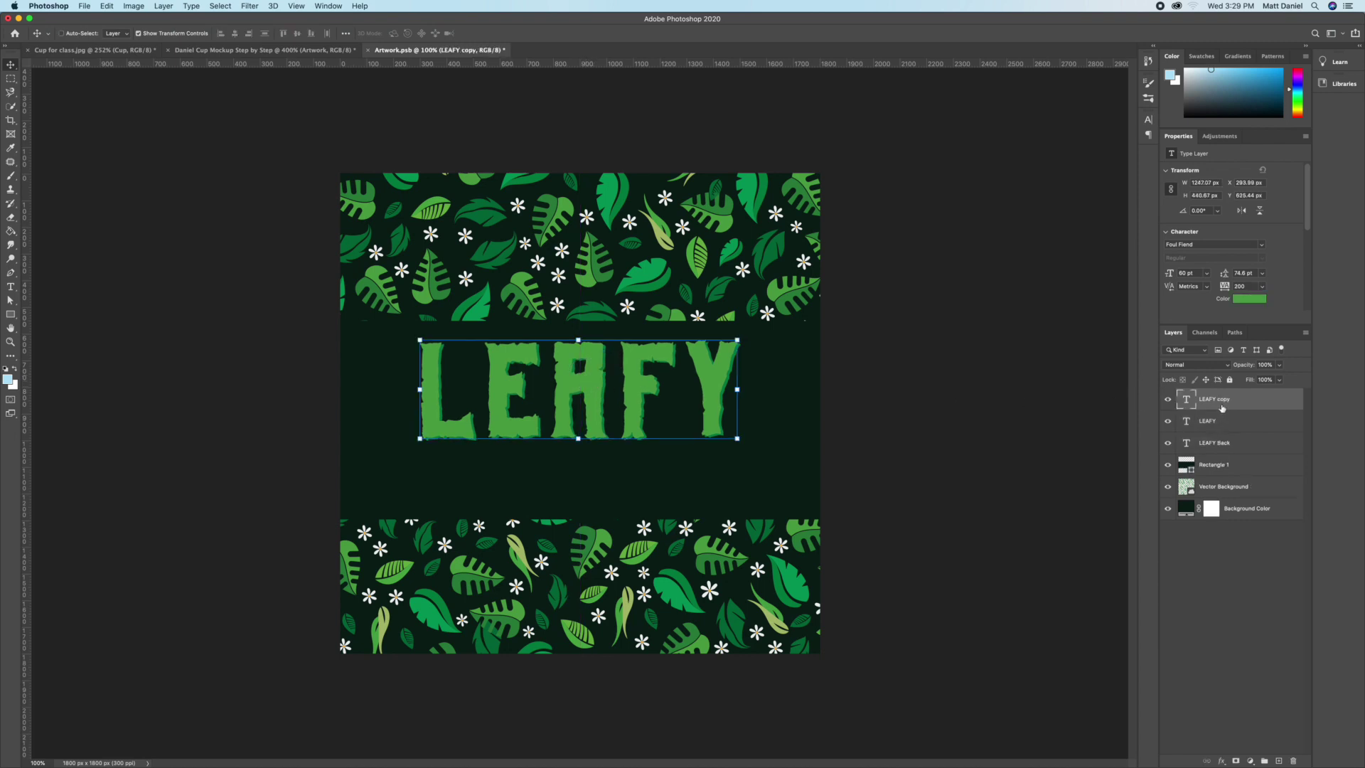
pyautogui.doubleClick(1192, 402)
pyautogui.write('GREEN')
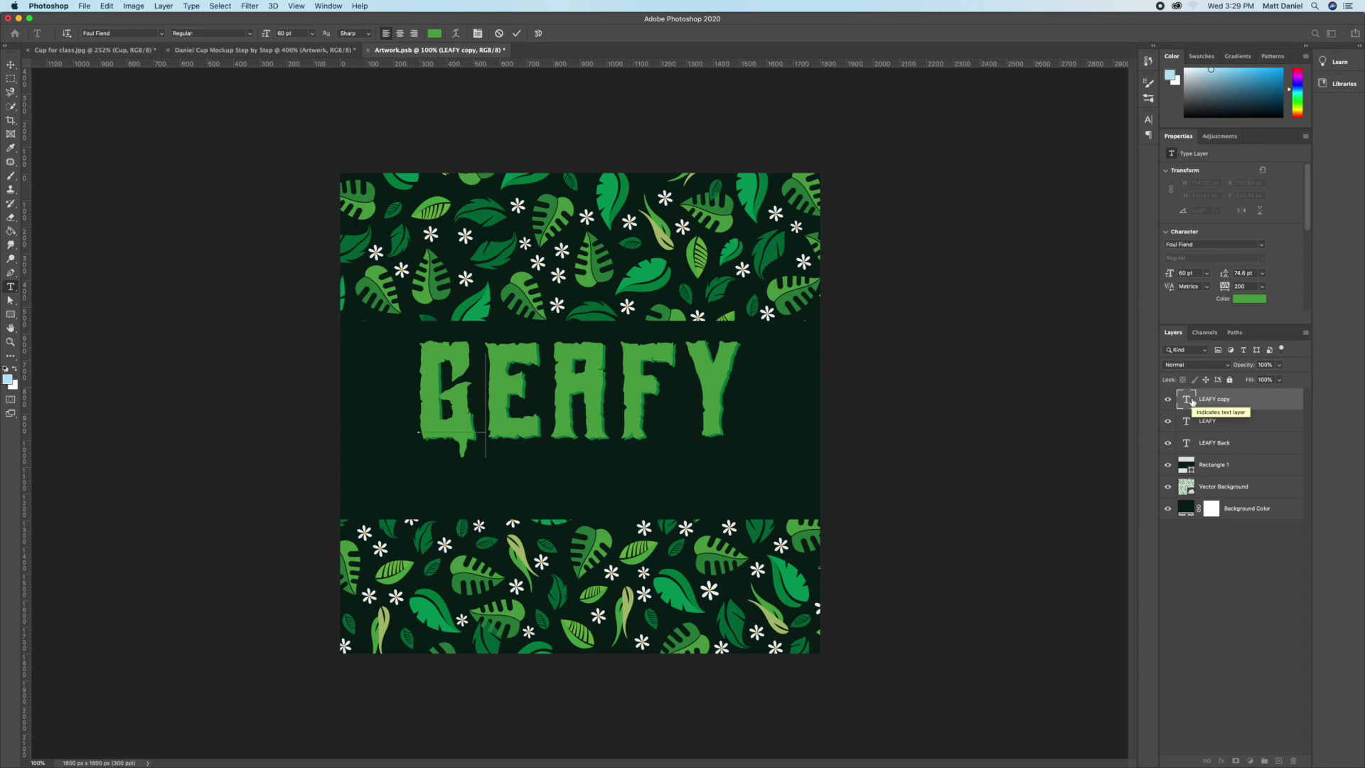
pyautogui.click(11, 64)
# Step: Shrink the GREEN text to about 17 pt, rotate it 90°, and place it vertically just right of the Y in LEAFY
pyautogui.moveTo(599, 379); pyautogui.dragTo(599, 418)
pyautogui.press('super+t')
pyautogui.moveTo(752, 380); pyautogui.dragTo(780, 441)
pyautogui.press('Return')
# Step: Color the GREEN text with a dark green sampled from a leaf in the pattern
pyautogui.click(1240, 299)
pyautogui.click(741, 289)
pyautogui.click(1037, 395)
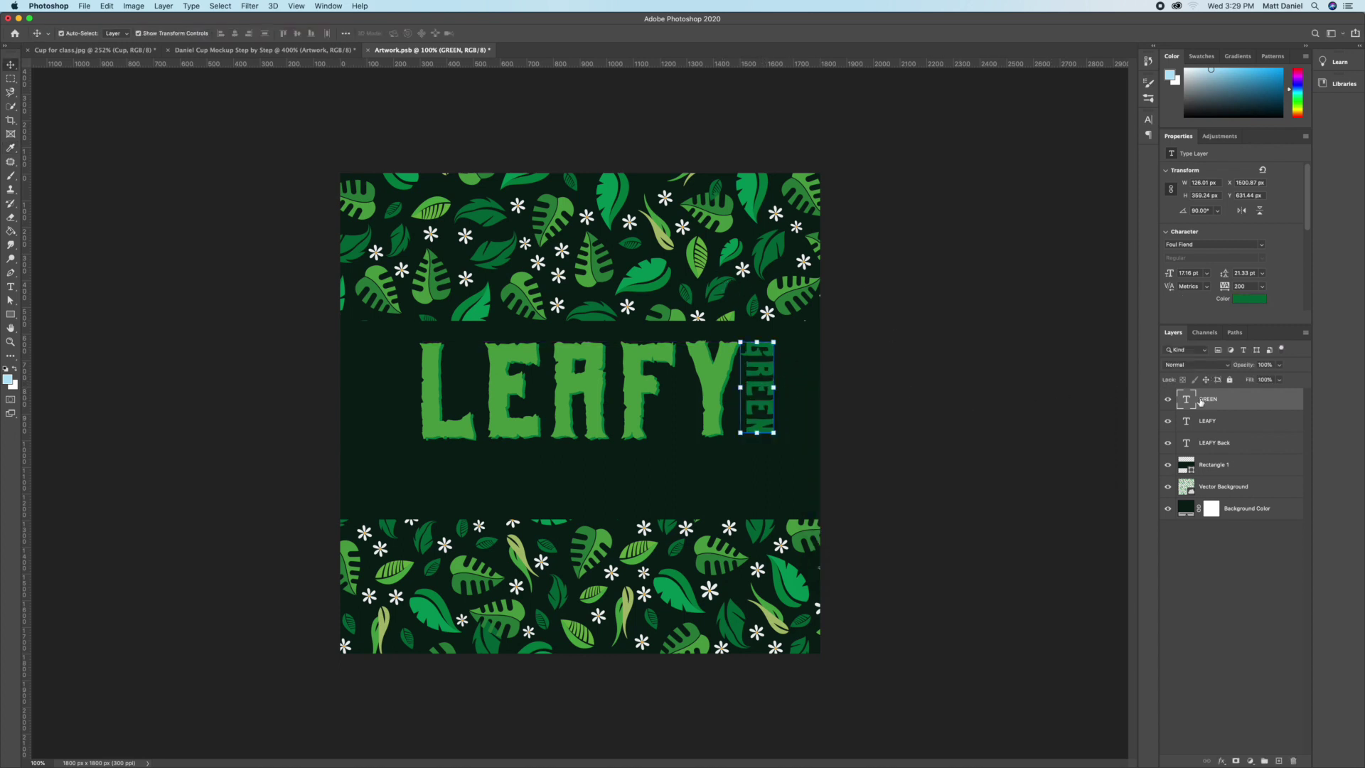
# Step: Duplicate the GREEN text, rotate the copy back to horizontal, and place it centrally beneath LEAFY
pyautogui.keyDown('alt'); pyautogui.moveTo(745, 377); pyautogui.dragTo(743, 447); pyautogui.keyUp('alt')
pyautogui.press('super+t')
pyautogui.keyDown('shift'); pyautogui.moveTo(784, 406); pyautogui.dragTo(652, 425); pyautogui.keyUp('shift')
pyautogui.moveTo(750, 456); pyautogui.dragTo(591, 472)
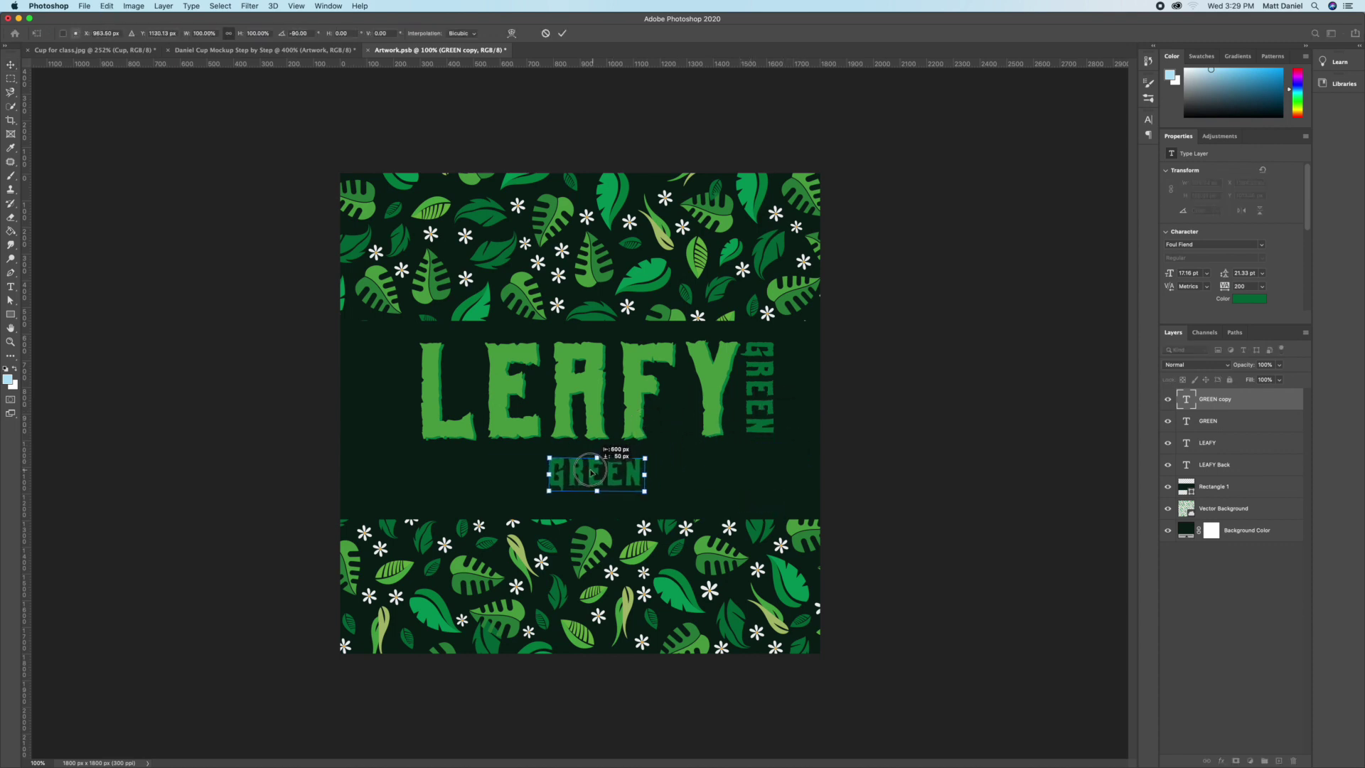
pyautogui.press('Return')
# Step: Change the horizontal copy's text to COFFEE and set its font to Barlow Semi Condensed
pyautogui.doubleClick(590, 473)
pyautogui.write('GOFFEE')
pyautogui.click(10, 64)
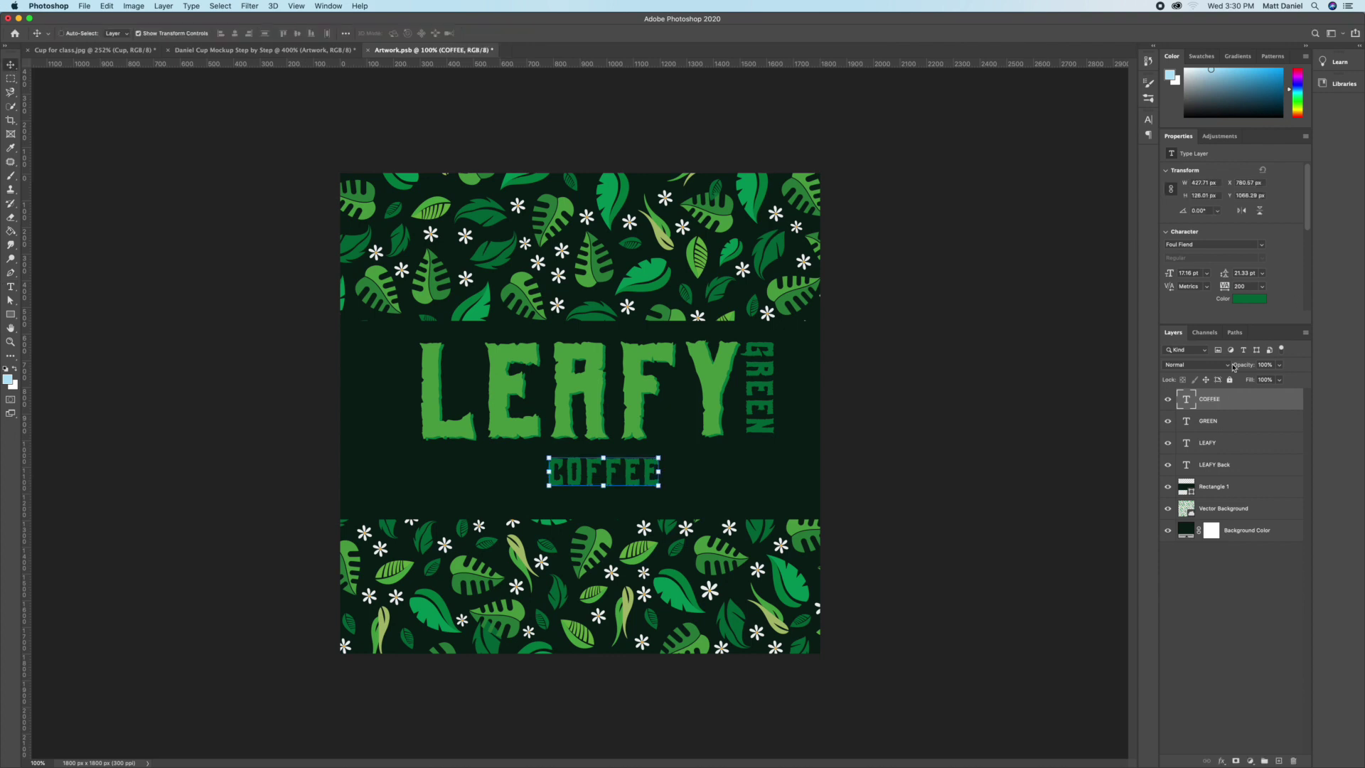
pyautogui.click(1209, 243)
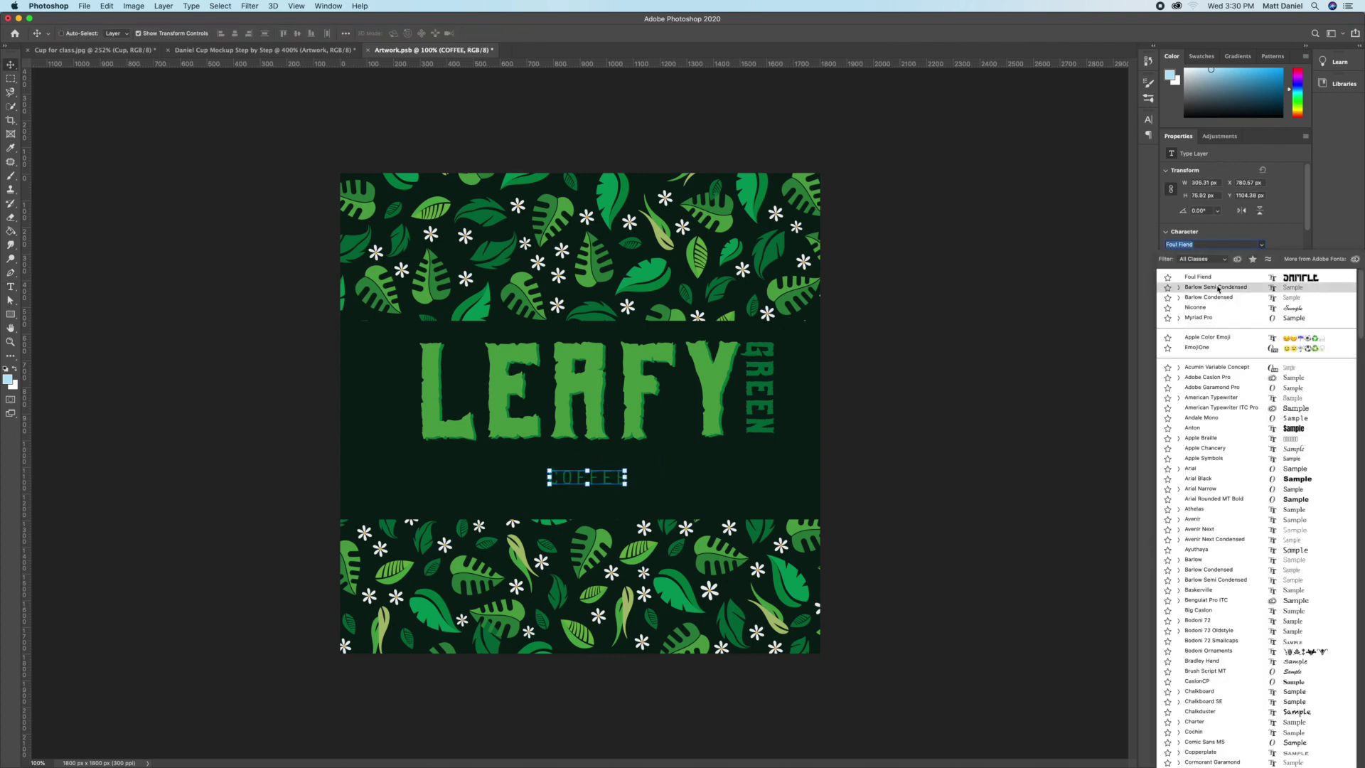
pyautogui.click(1217, 287)
# Step: Color the COFFEE text white (#ffffff), enlarge it to about 20 pt, and position it closely beneath LEAFY
pyautogui.click(1249, 298)
pyautogui.moveTo(881, 440); pyautogui.dragTo(782, 378)
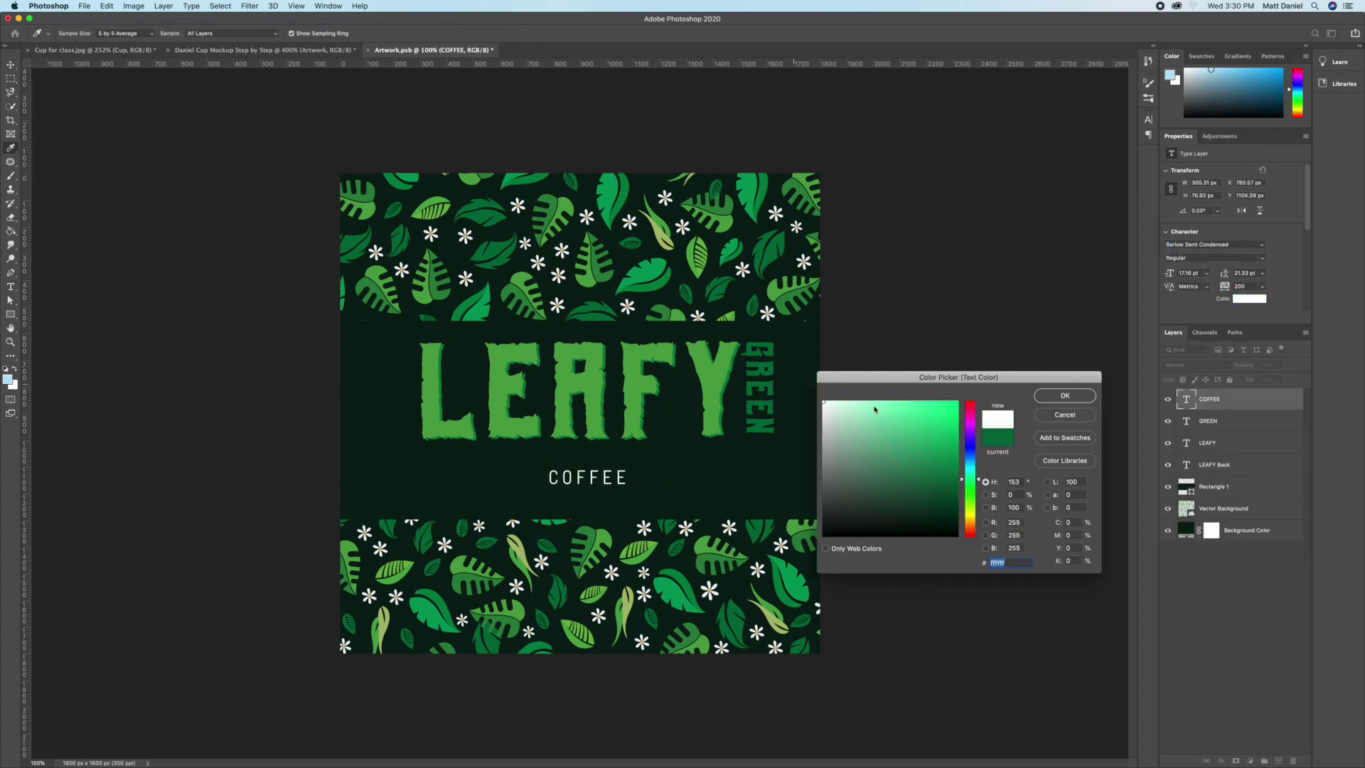
pyautogui.click(1064, 395)
pyautogui.moveTo(579, 478)
pyautogui.mouseDown()
pyautogui.moveTo(632, 458)
pyautogui.moveTo(601, 467)
pyautogui.mouseUp()
pyautogui.press('Return')
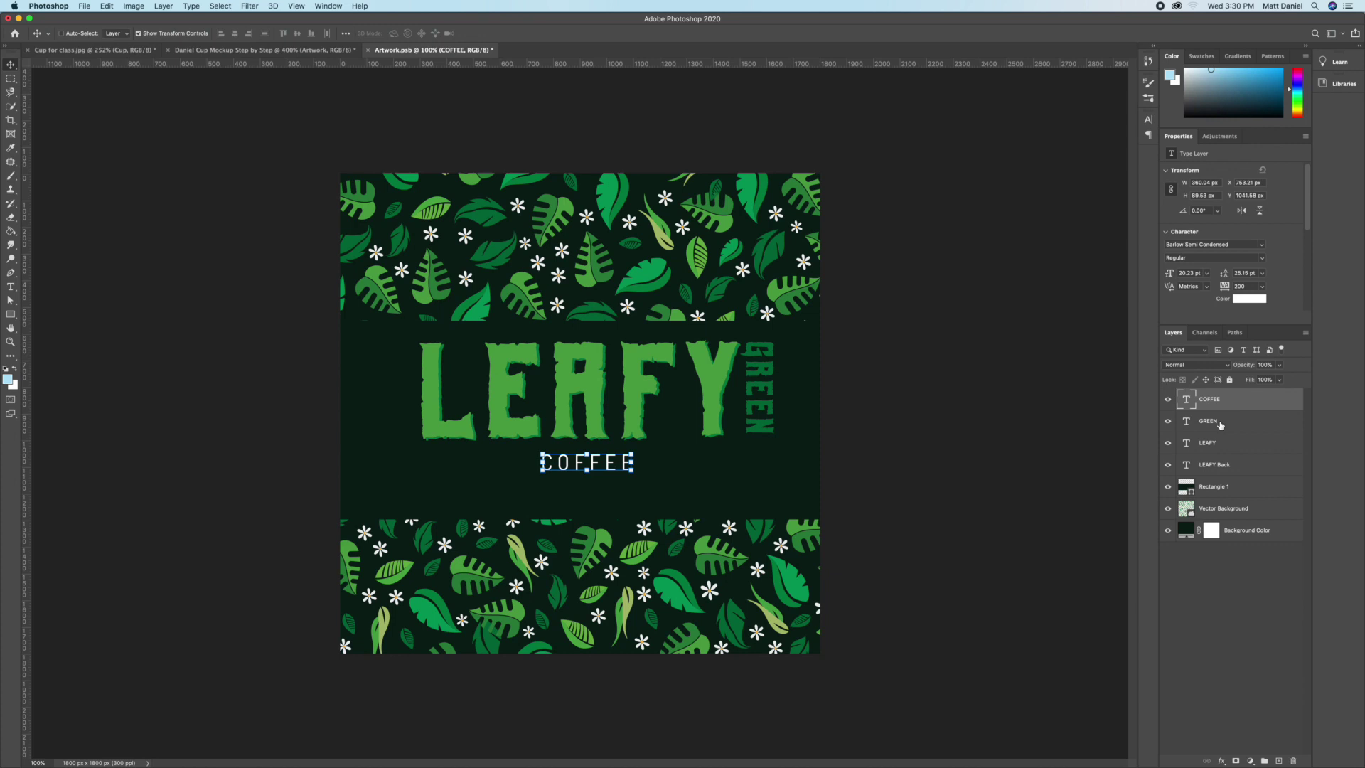
# Step: Select the COFFEE, GREEN, LEAFY and LEAFY Back layers and move them together to center them in the dark band
pyautogui.keyDown('shift'); pyautogui.click(1219, 463); pyautogui.keyUp('shift')
pyautogui.moveTo(600, 387); pyautogui.dragTo(587, 400)
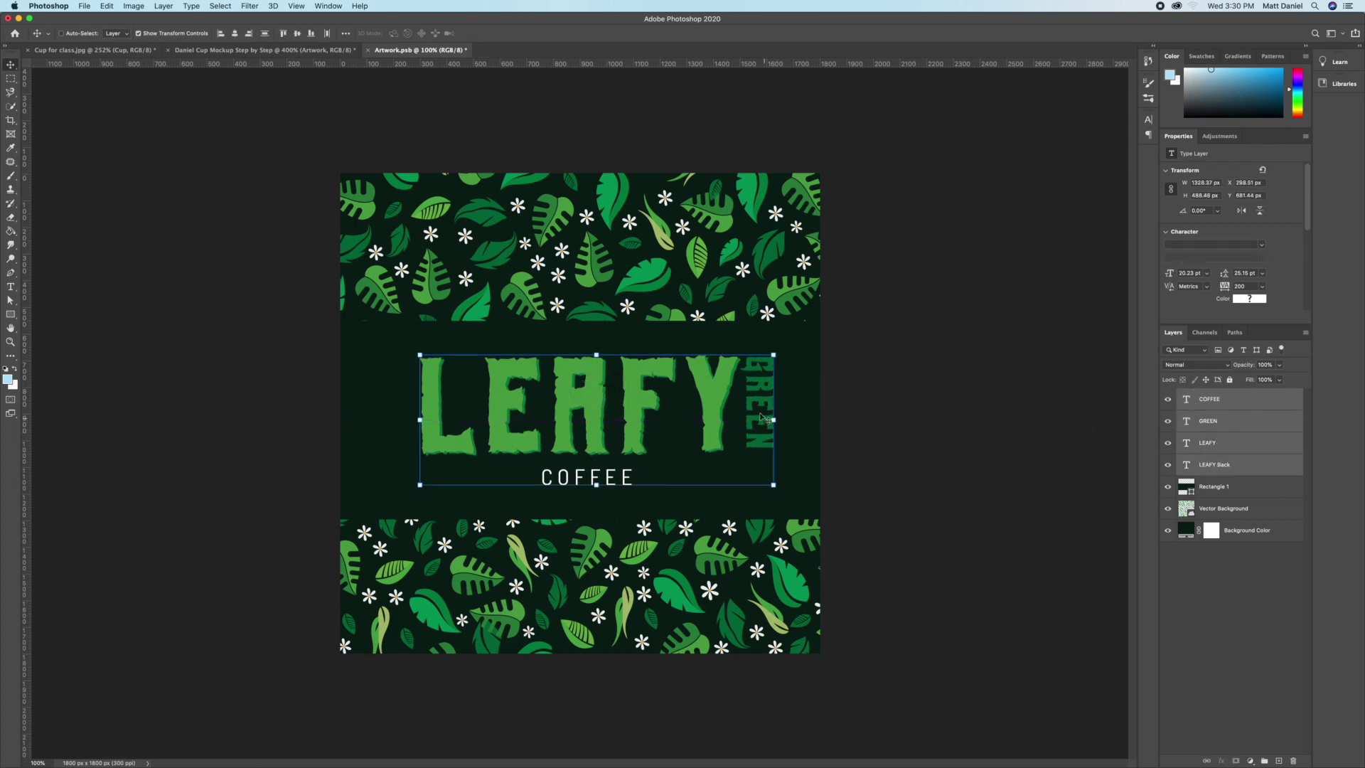
pyautogui.moveTo(751, 412); pyautogui.dragTo(736, 411)
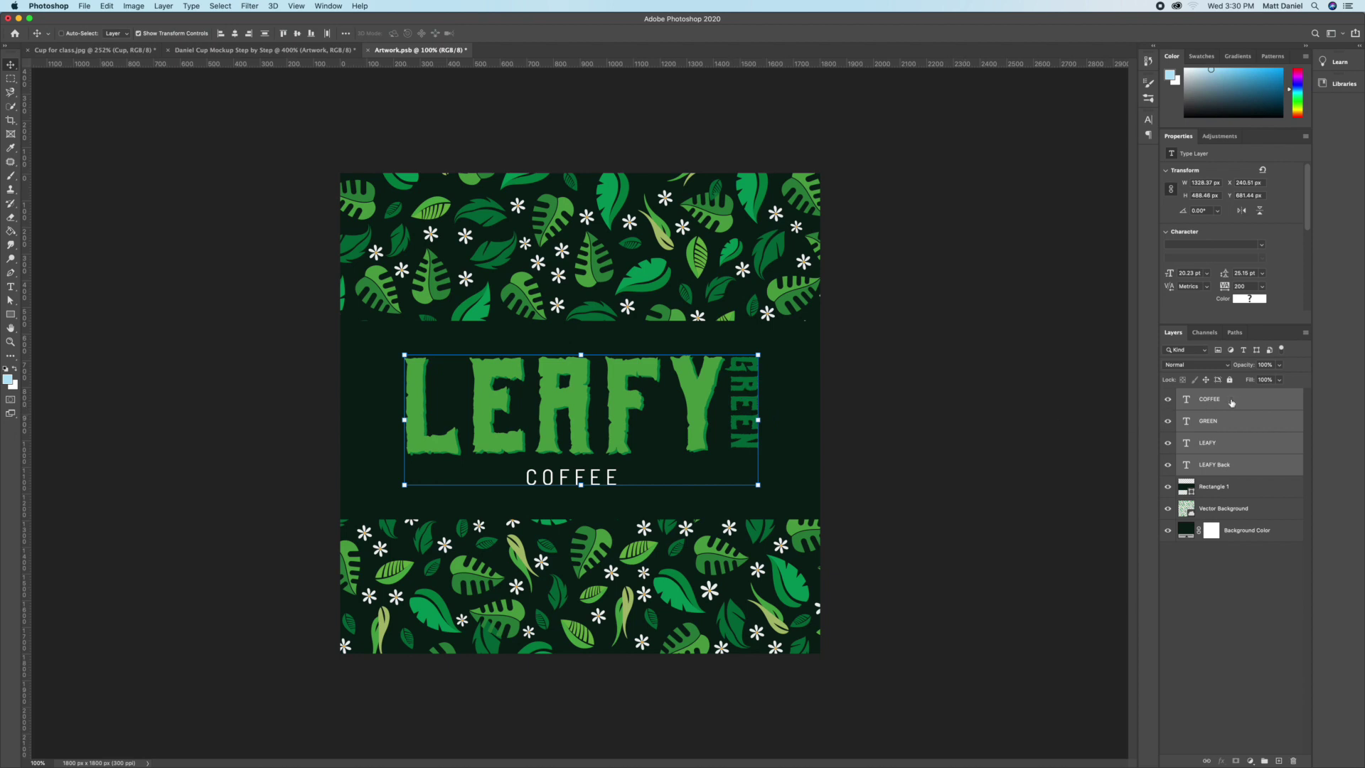
# Step: Group the four selected text layers and name the group Text
pyautogui.press('super+g')
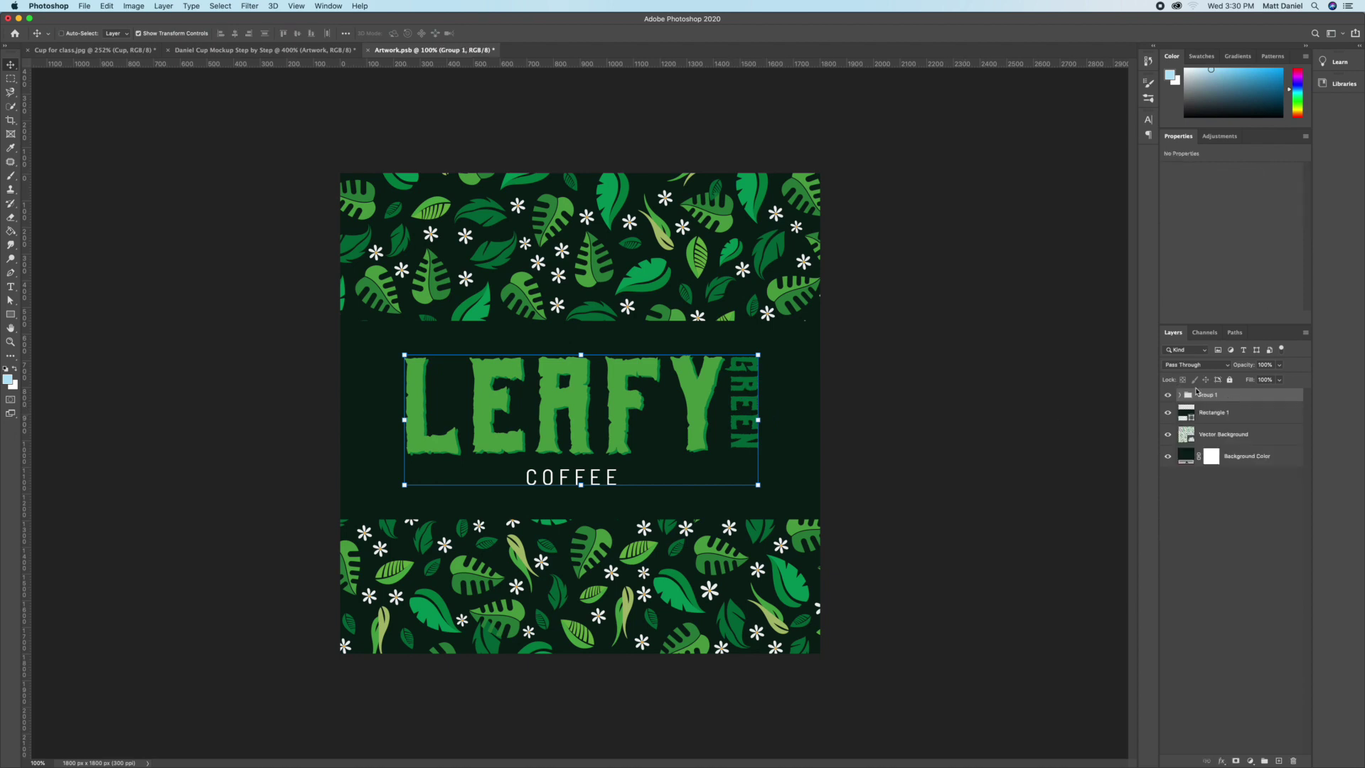
pyautogui.write('Text')
pyautogui.press('Return')
# Step: Select the COFFEE layer inside the Text group and nudge it slightly down, away from LEAFY
pyautogui.click(1247, 484)
pyautogui.keyDown('super'); pyautogui.click(572, 478); pyautogui.keyUp('super')
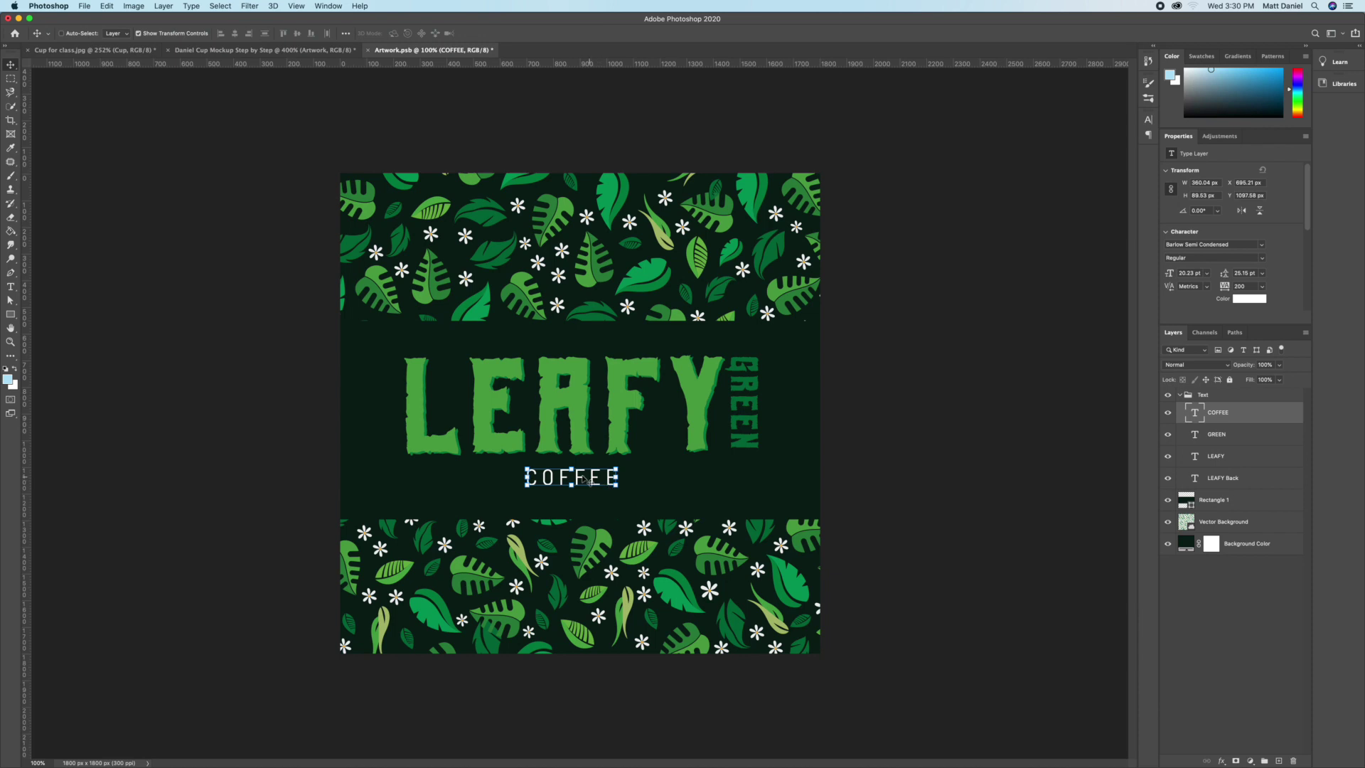
pyautogui.press('Down')
pyautogui.press('Down')
pyautogui.press('Down')
pyautogui.press('Down')
pyautogui.press('Down')
pyautogui.press('Down')
pyautogui.press('Down')
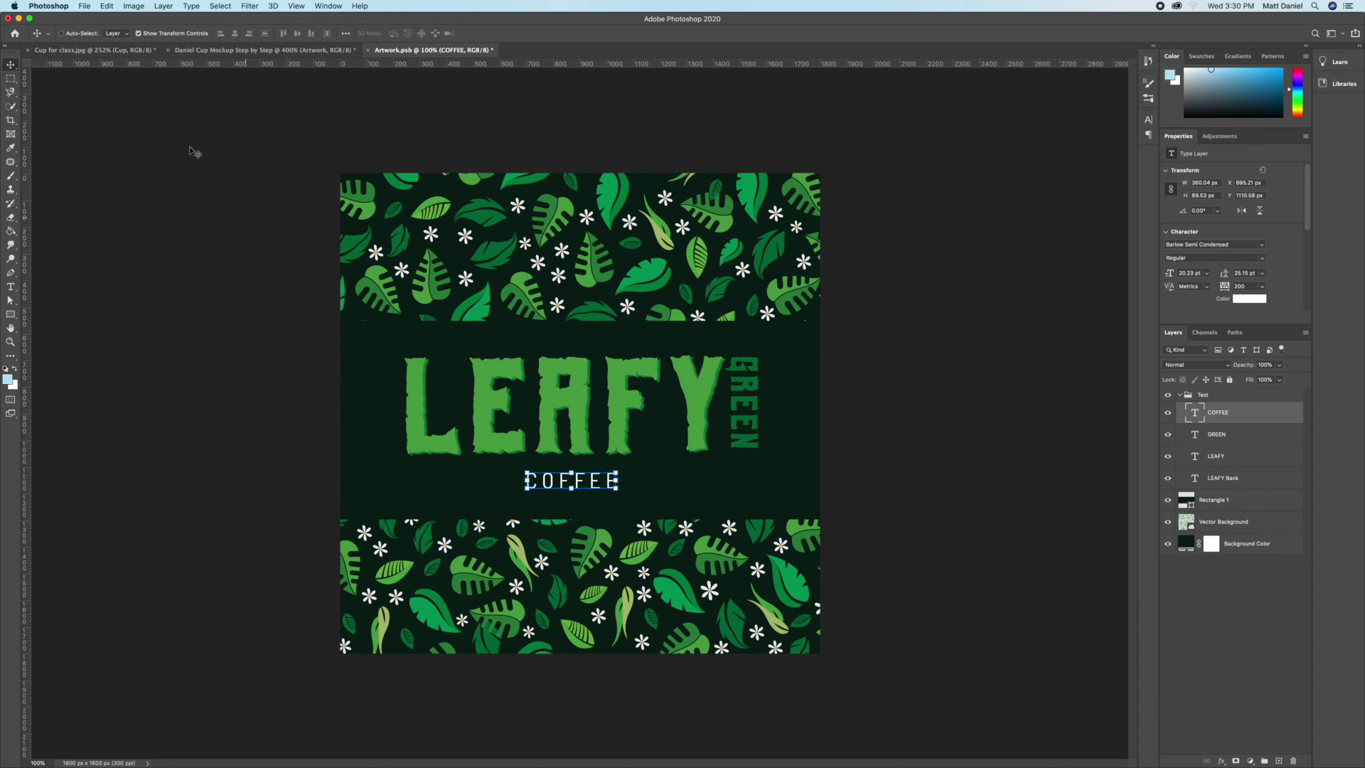
# Step: Save the Artwork.psb smart object contents and return to the Daniel Cup Mockup Step by Step document
pyautogui.click(84, 6)
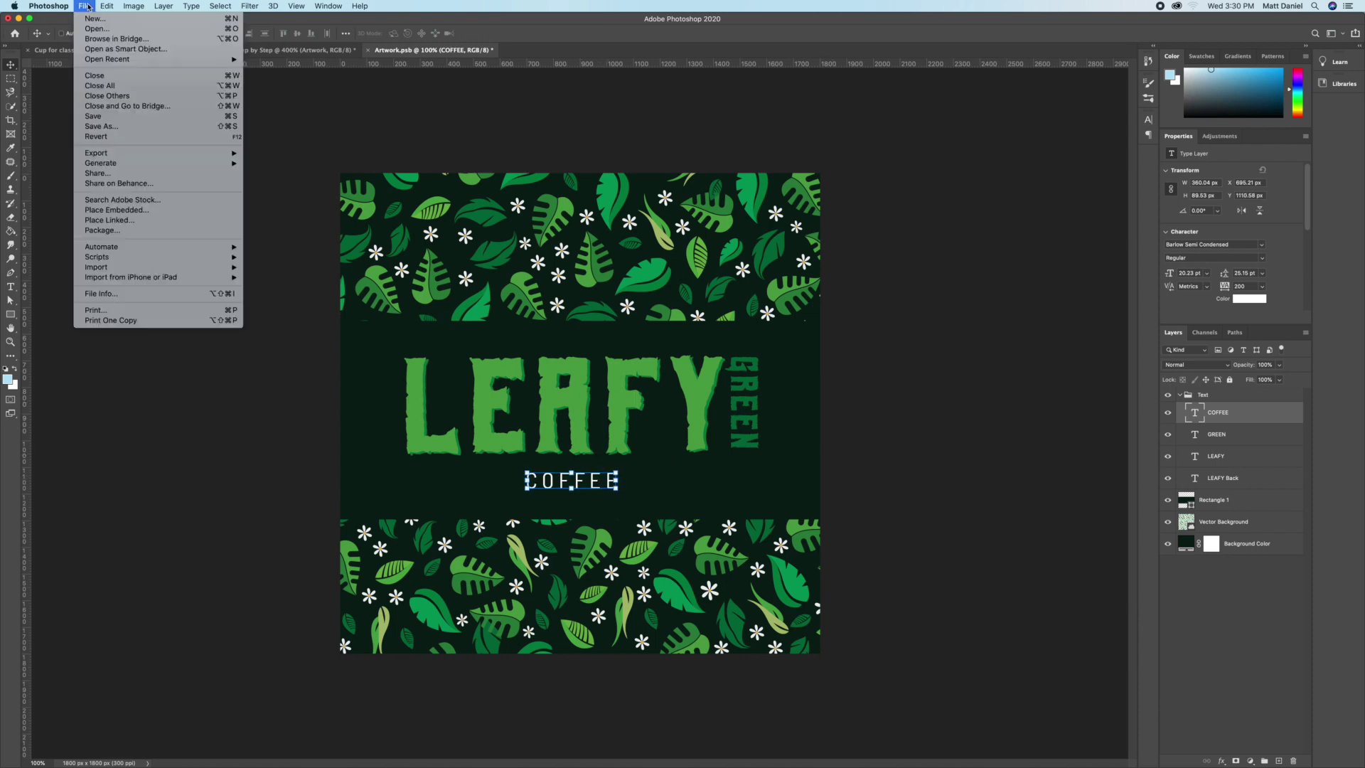
pyautogui.click(112, 118)
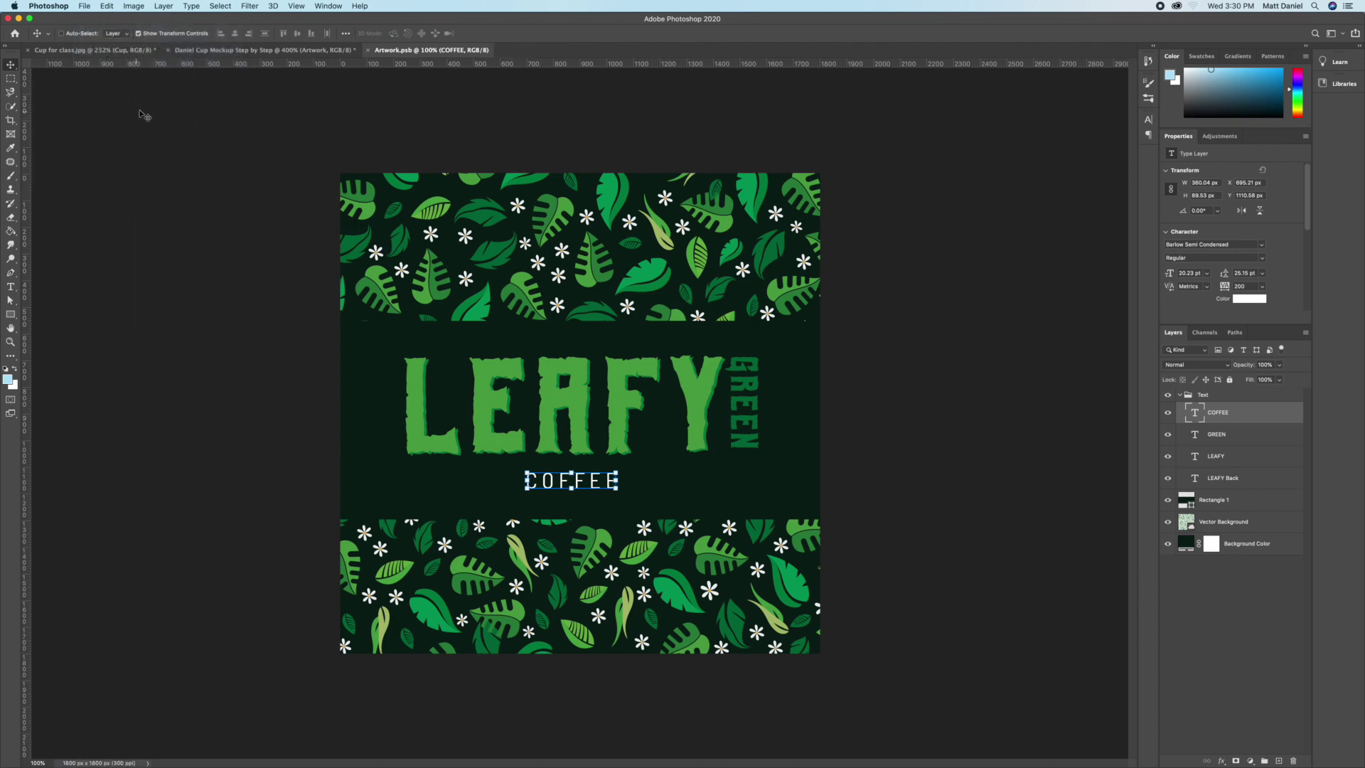
pyautogui.click(205, 53)
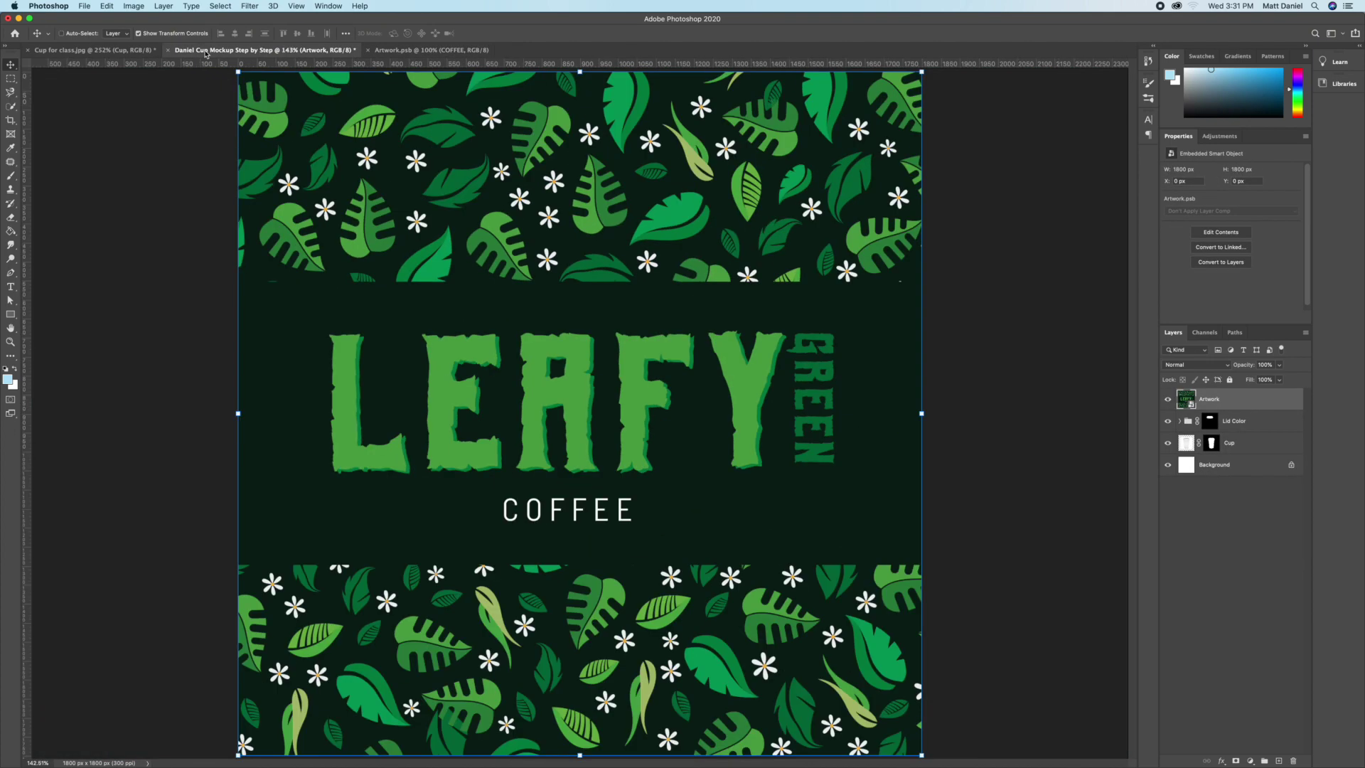
# Step: Scale the Artwork smart object down to about 1000 px wide and position it over the cup body just below the lid
pyautogui.click(253, 93)
pyautogui.moveTo(238, 71); pyautogui.dragTo(447, 202)
pyautogui.moveTo(568, 295); pyautogui.dragTo(569, 363)
pyautogui.moveTo(404, 305); pyautogui.dragTo(389, 290)
pyautogui.moveTo(506, 332); pyautogui.dragTo(505, 321)
pyautogui.press('Return')
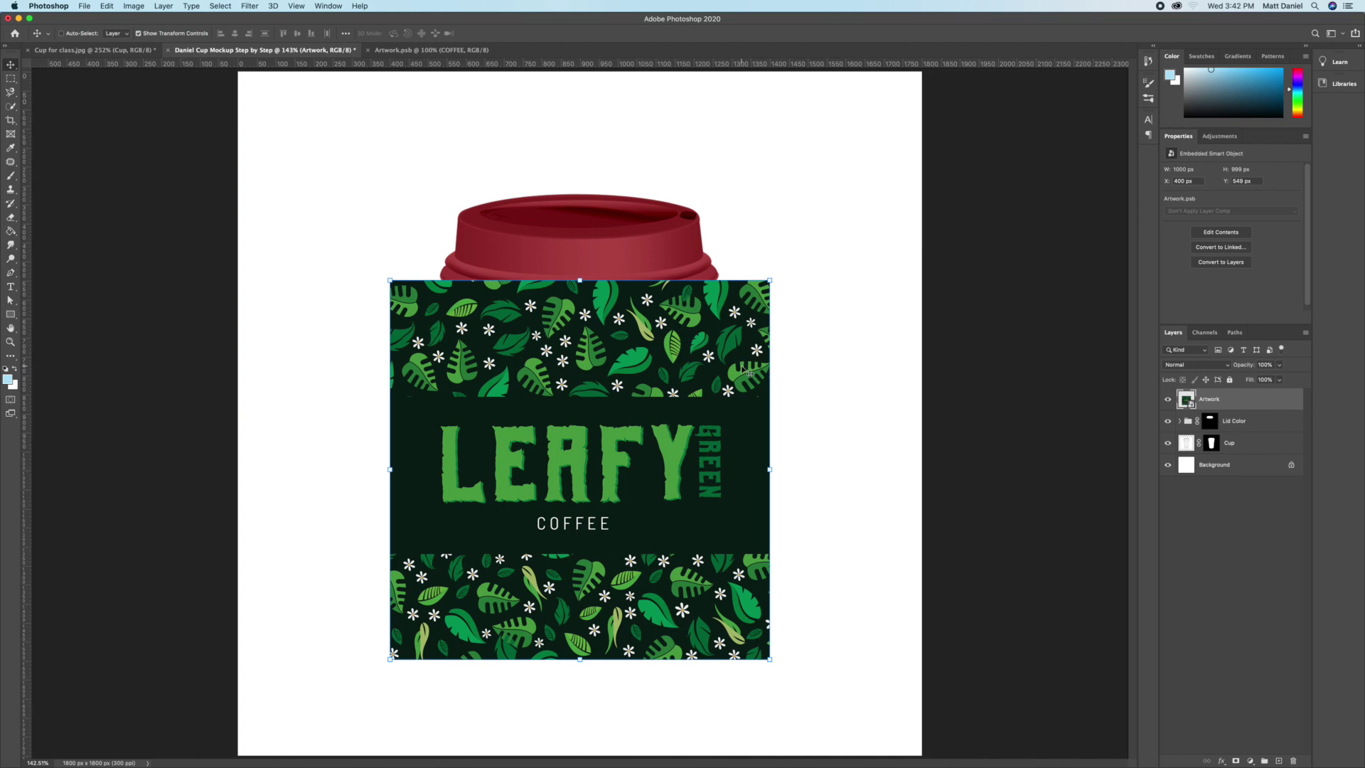
# Step: Set the Artwork layer's blend mode to Linear Burn and its Fill to 80%
pyautogui.click(1201, 365)
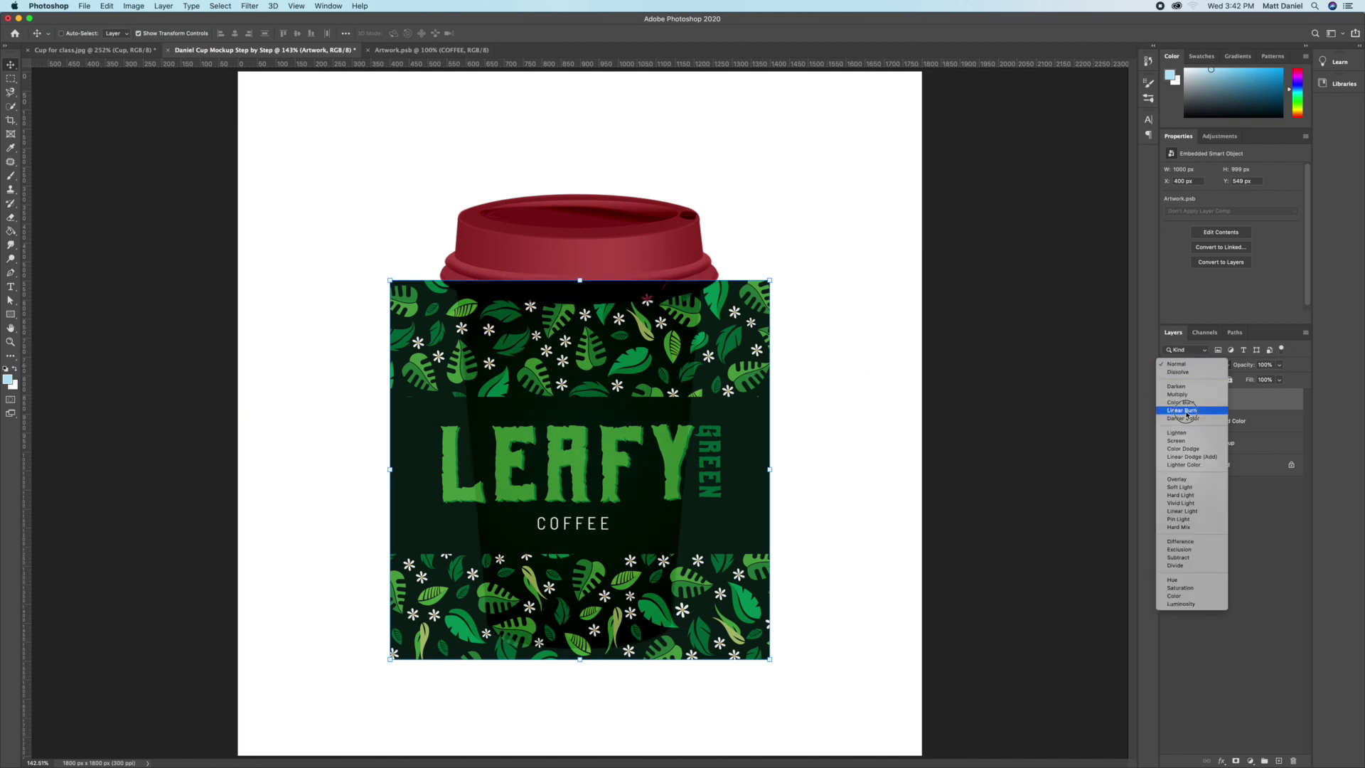
pyautogui.click(1186, 412)
pyautogui.click(1281, 380)
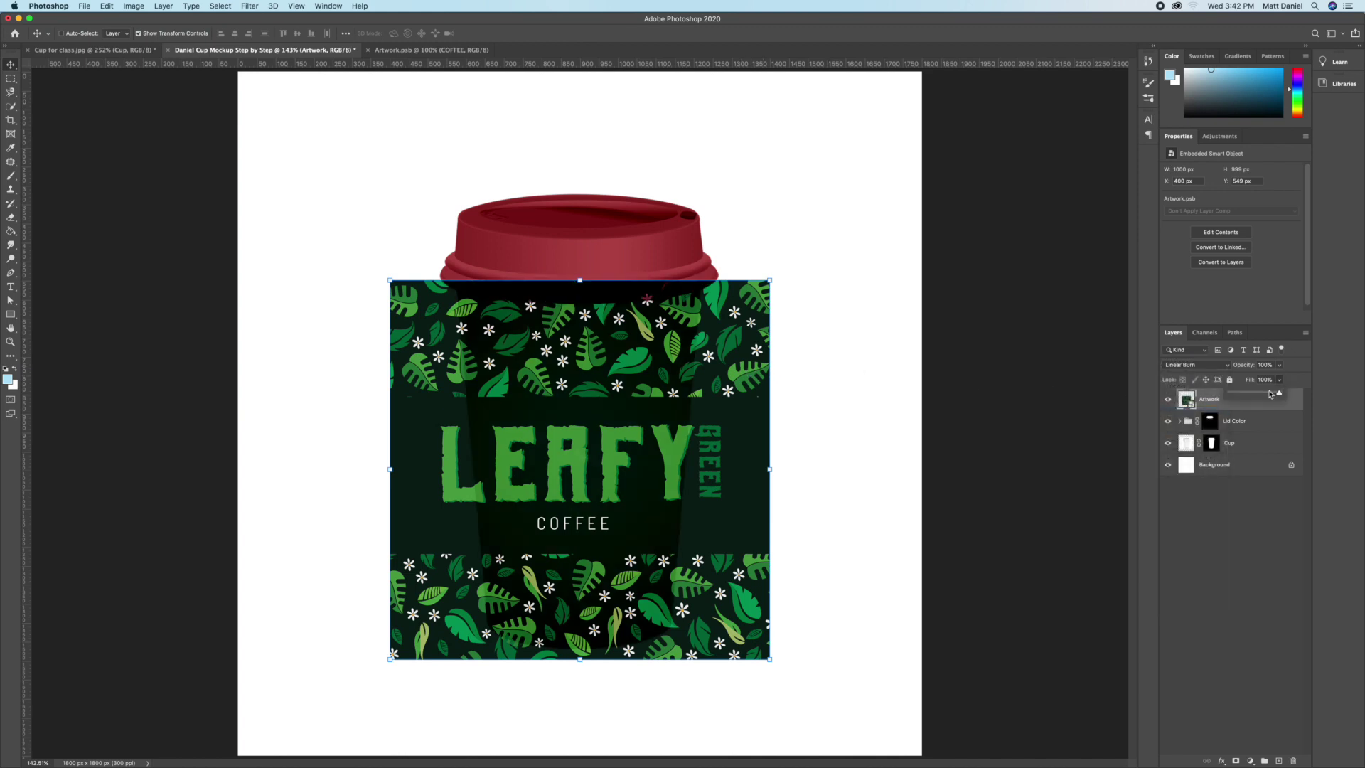
pyautogui.moveTo(1279, 392); pyautogui.dragTo(1269, 393)
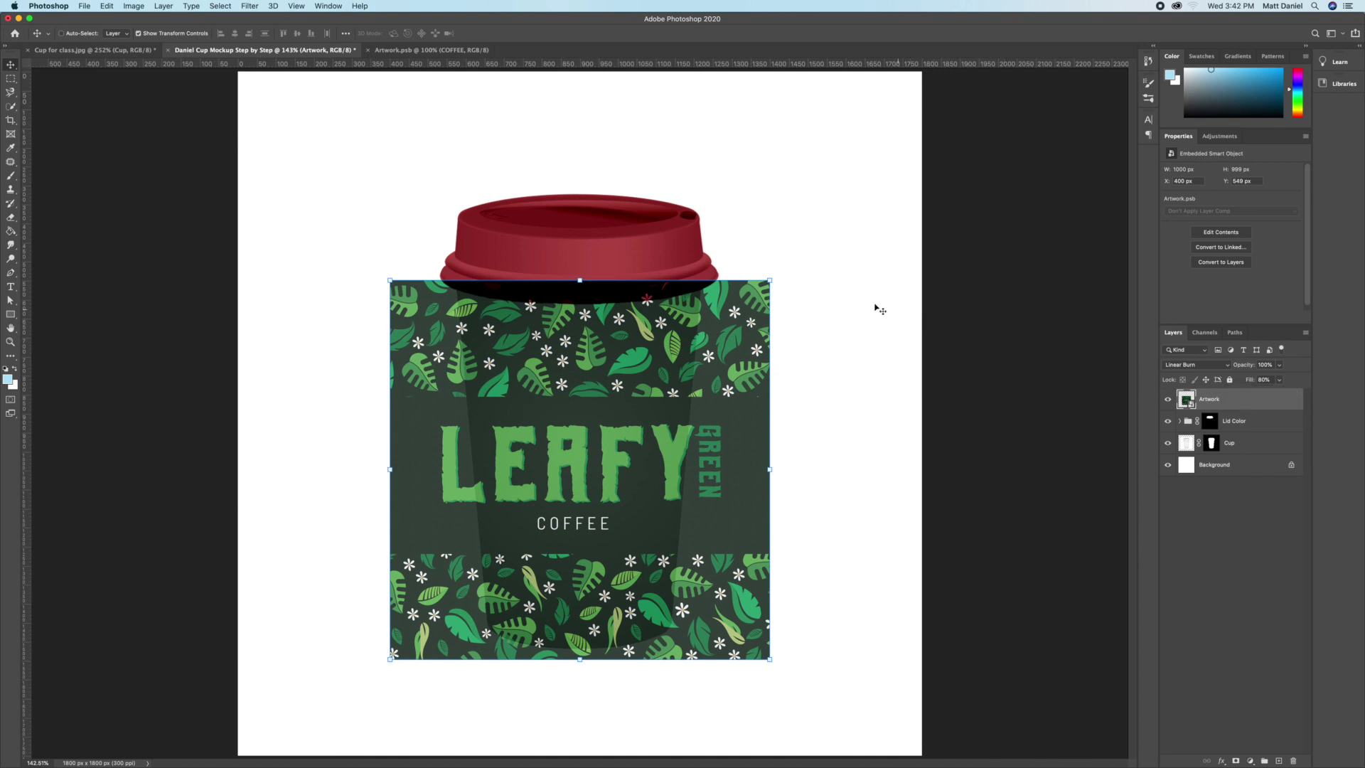
# Step: Warp the Artwork smart object, pulling its corners and side handles inward to follow the cup's tapered sides
pyautogui.press('super+t')
pyautogui.rightClick(696, 315)
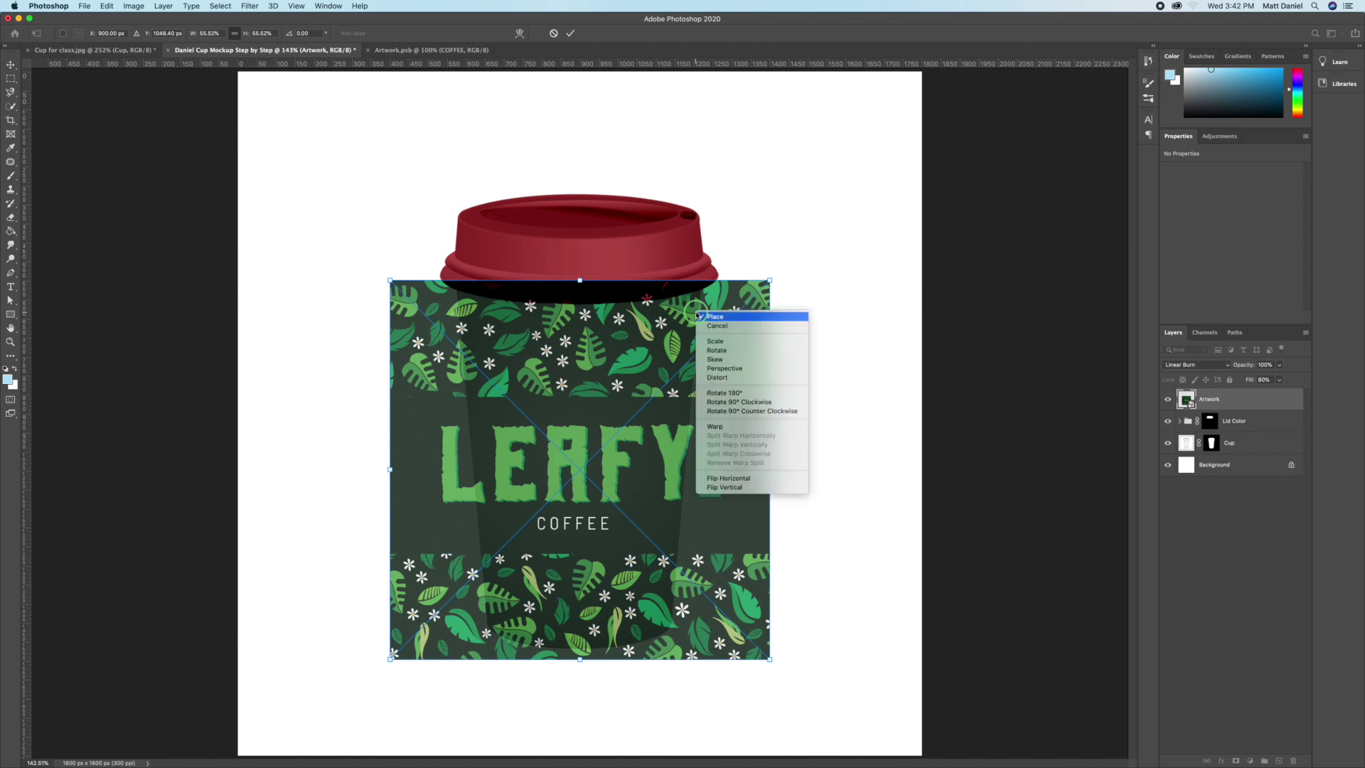
pyautogui.click(723, 426)
pyautogui.moveTo(390, 281); pyautogui.dragTo(446, 281)
pyautogui.moveTo(769, 280); pyautogui.dragTo(704, 284)
pyautogui.moveTo(769, 659); pyautogui.dragTo(677, 635)
pyautogui.moveTo(389, 660); pyautogui.dragTo(481, 634)
pyautogui.moveTo(769, 533); pyautogui.dragTo(686, 532)
pyautogui.moveTo(769, 407); pyautogui.dragTo(698, 408)
pyautogui.moveTo(389, 533); pyautogui.dragTo(471, 531)
pyautogui.moveTo(389, 407); pyautogui.dragTo(458, 412)
# Step: Curve the warp's upper and lower edges to match the cup's rim and base, refine the sides, and apply the warp
pyautogui.moveTo(579, 652); pyautogui.dragTo(579, 657)
pyautogui.moveTo(446, 281); pyautogui.dragTo(447, 271)
pyautogui.moveTo(704, 284); pyautogui.dragTo(707, 273)
pyautogui.moveTo(612, 492); pyautogui.dragTo(614, 486)
pyautogui.moveTo(516, 304); pyautogui.dragTo(516, 302)
pyautogui.moveTo(699, 393); pyautogui.dragTo(705, 390)
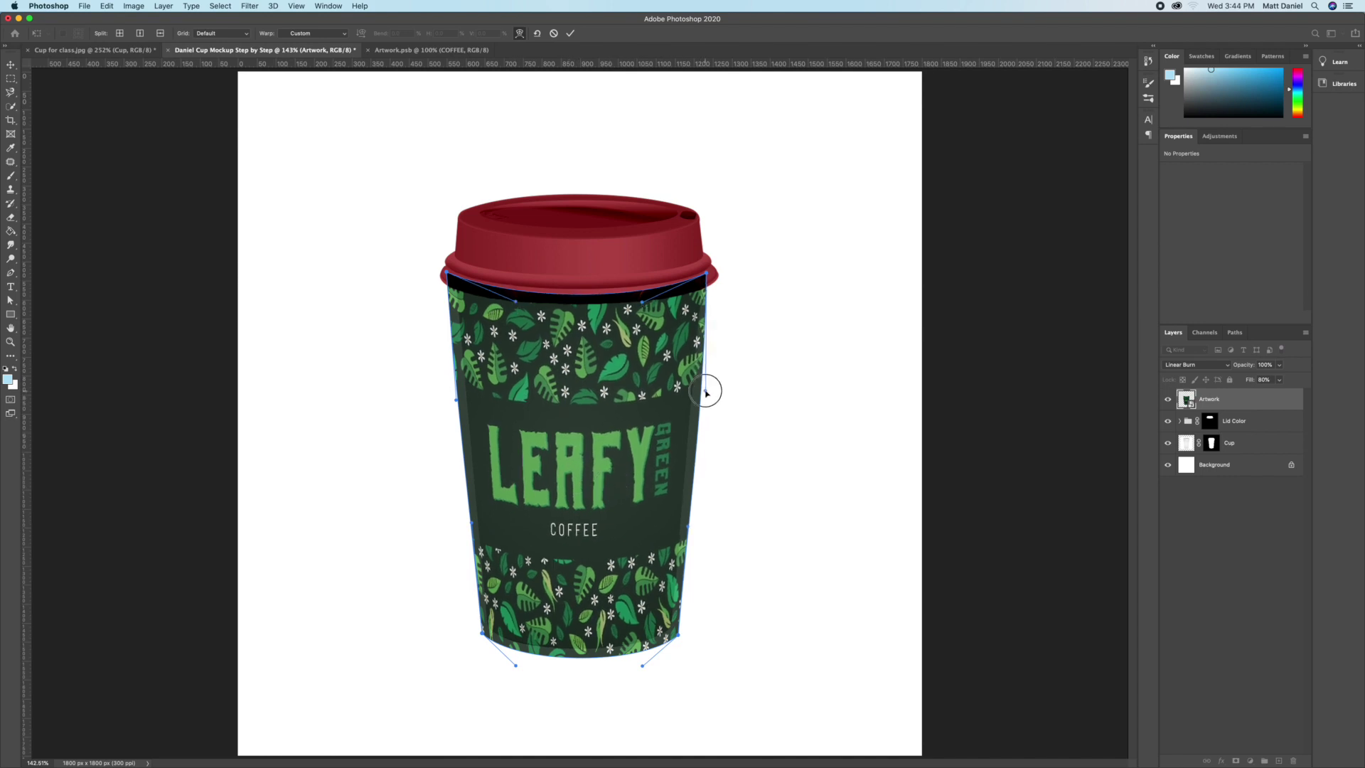
pyautogui.click(570, 33)
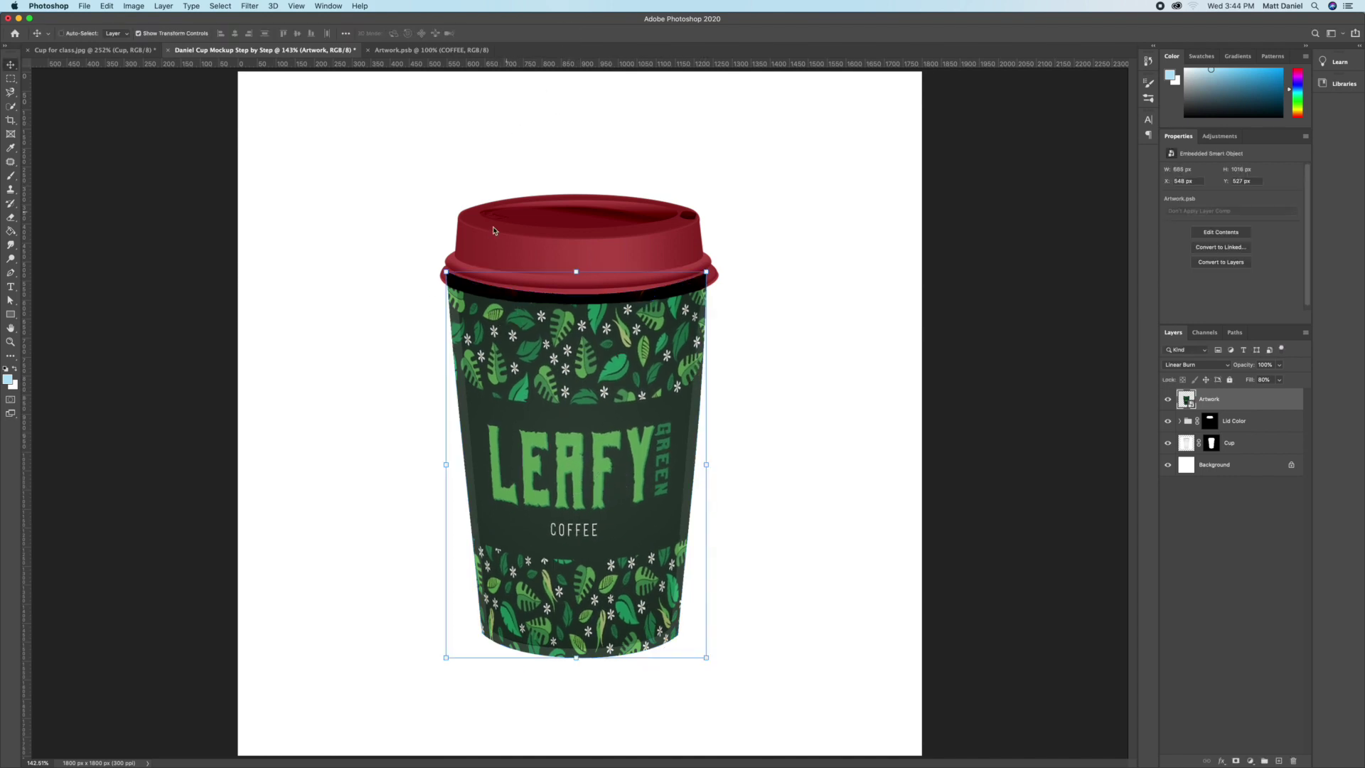
# Step: Examine the warped artwork up close along the lid edge, the cup sides and the LEAFY lettering
pyautogui.press('z')
pyautogui.click(472, 288)
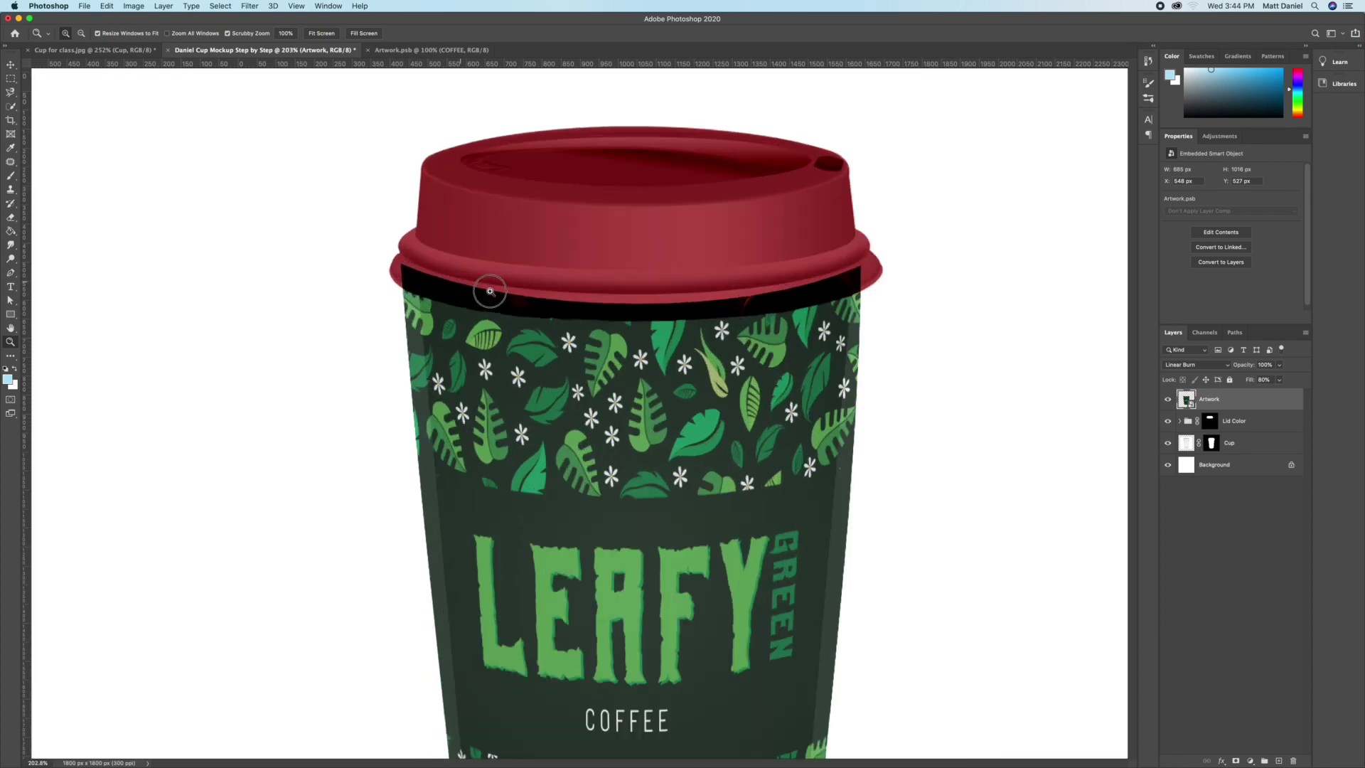
pyautogui.moveTo(514, 300); pyautogui.dragTo(610, 326)
pyautogui.moveTo(1000, 359); pyautogui.dragTo(573, 356)
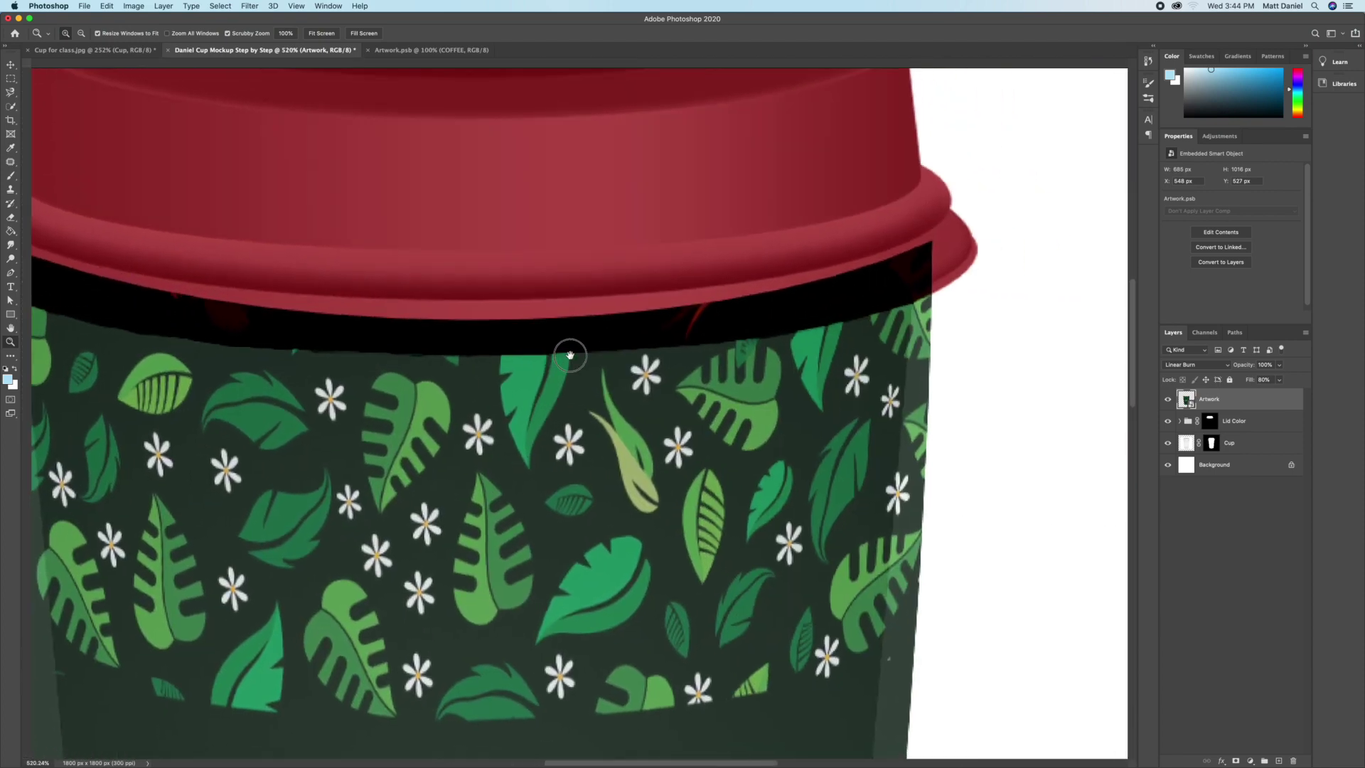
pyautogui.moveTo(811, 587); pyautogui.dragTo(745, 178)
pyautogui.moveTo(757, 646); pyautogui.dragTo(740, 253)
pyautogui.moveTo(542, 544); pyautogui.dragTo(850, 536)
pyautogui.moveTo(695, 313); pyautogui.dragTo(698, 613)
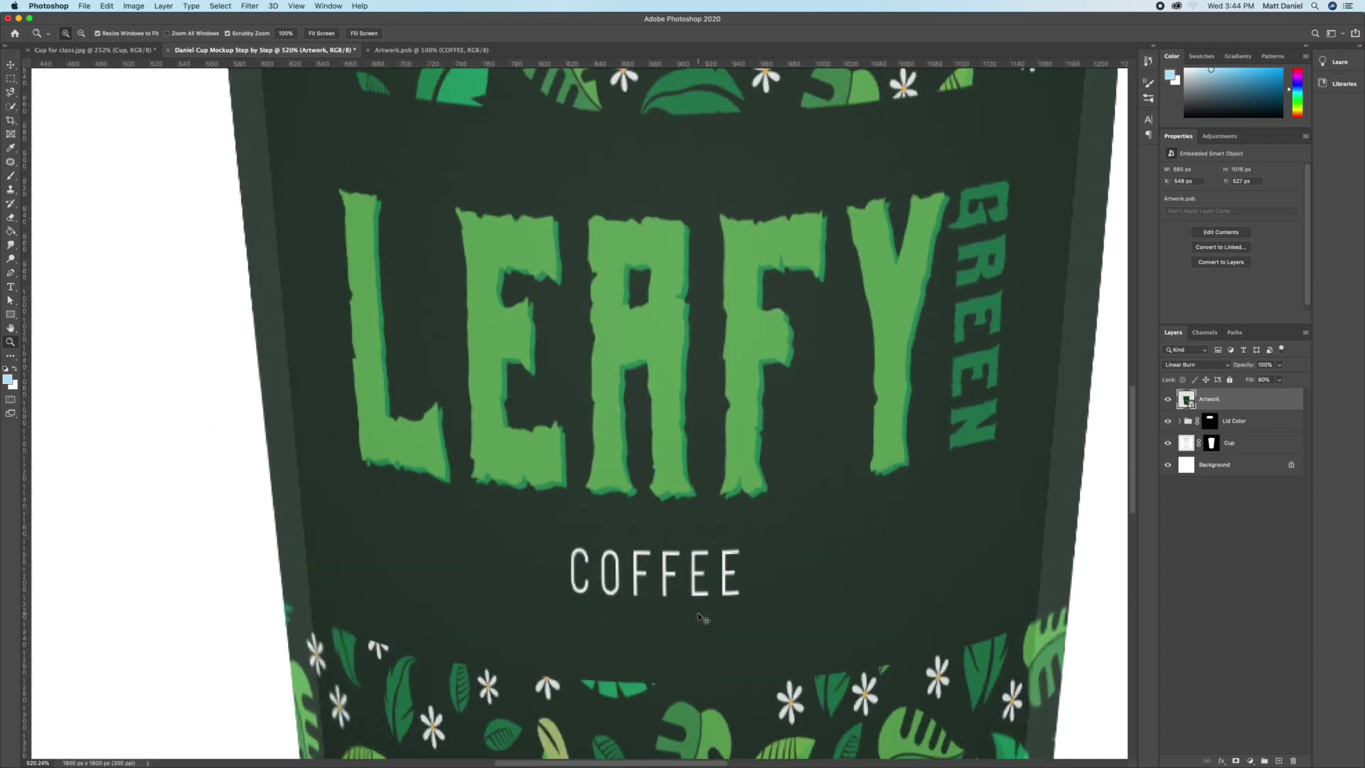
pyautogui.press('super+0')
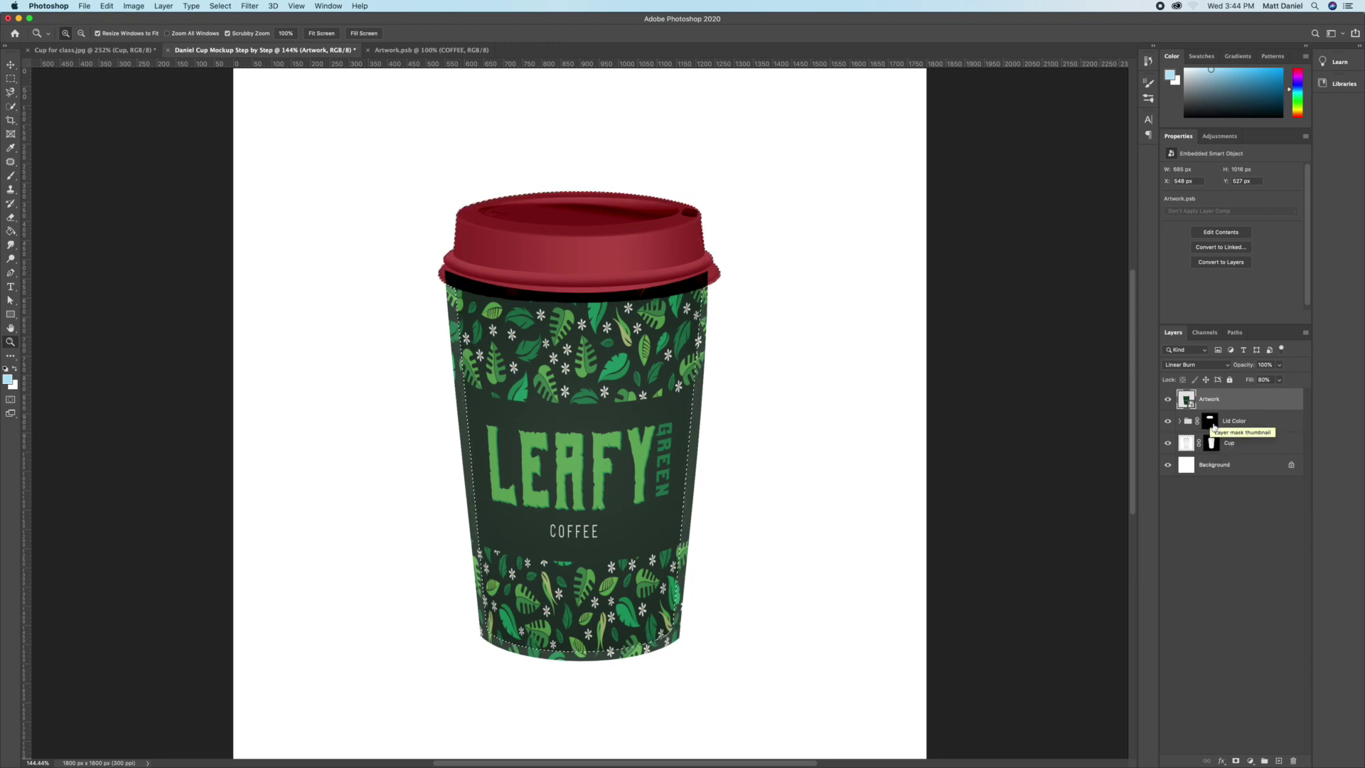
# Step: Mask the Artwork layer with a selection made from the Cup mask minus the Lid Color mask
pyautogui.moveTo(1215, 436); pyautogui.dragTo(1212, 425)
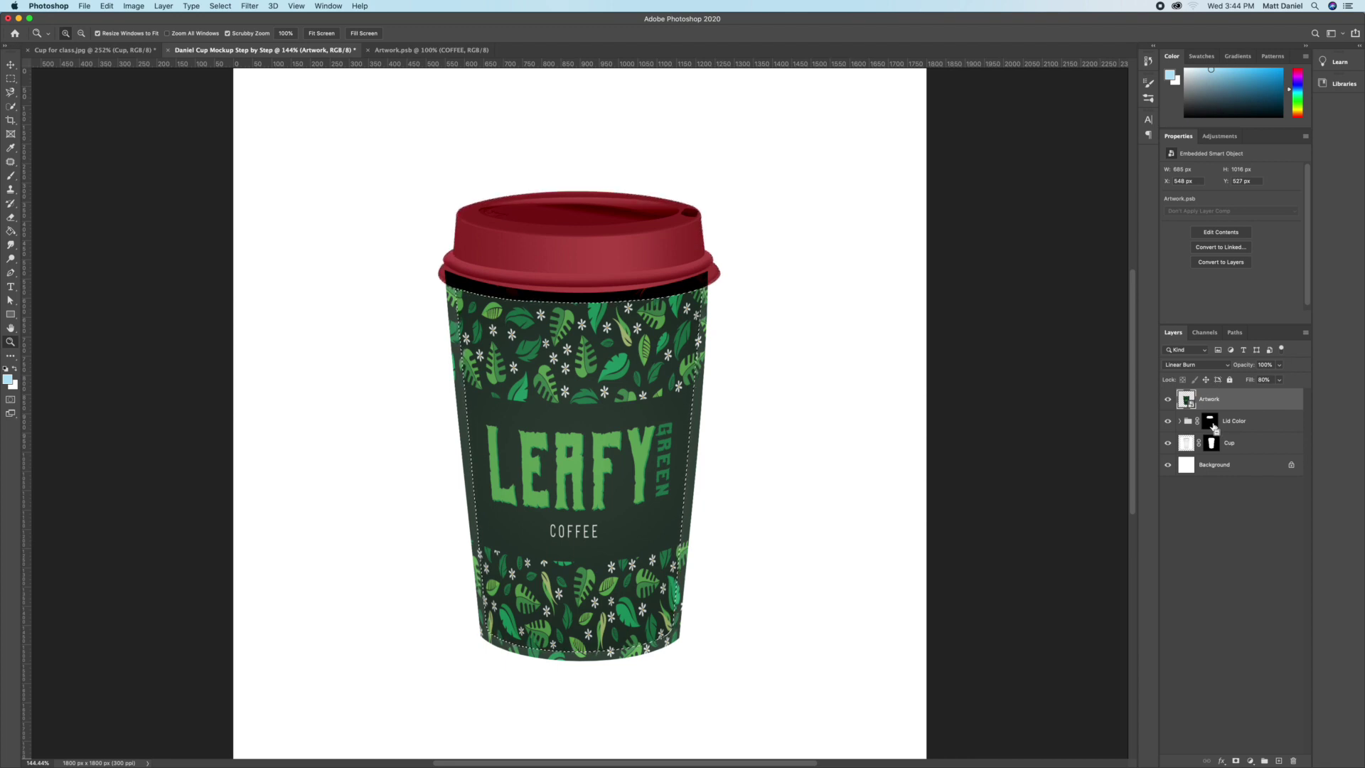
pyautogui.click(1236, 760)
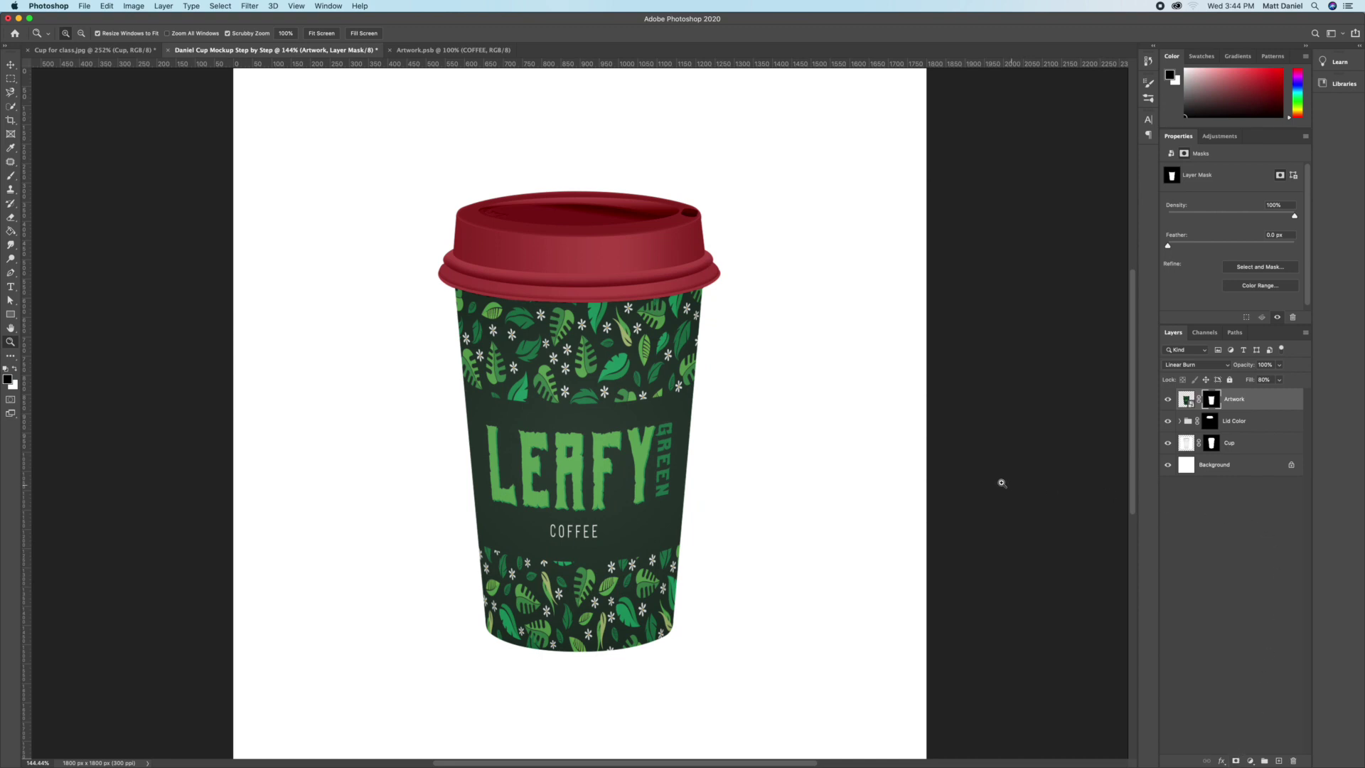
pyautogui.keyDown('shift'); pyautogui.click(1211, 400); pyautogui.keyUp('shift')
# Step: Add a Solid Color fill layer directly above the Background layer and choose a light green for it
pyautogui.click(1242, 462)
pyautogui.click(1250, 761)
pyautogui.click(1271, 558)
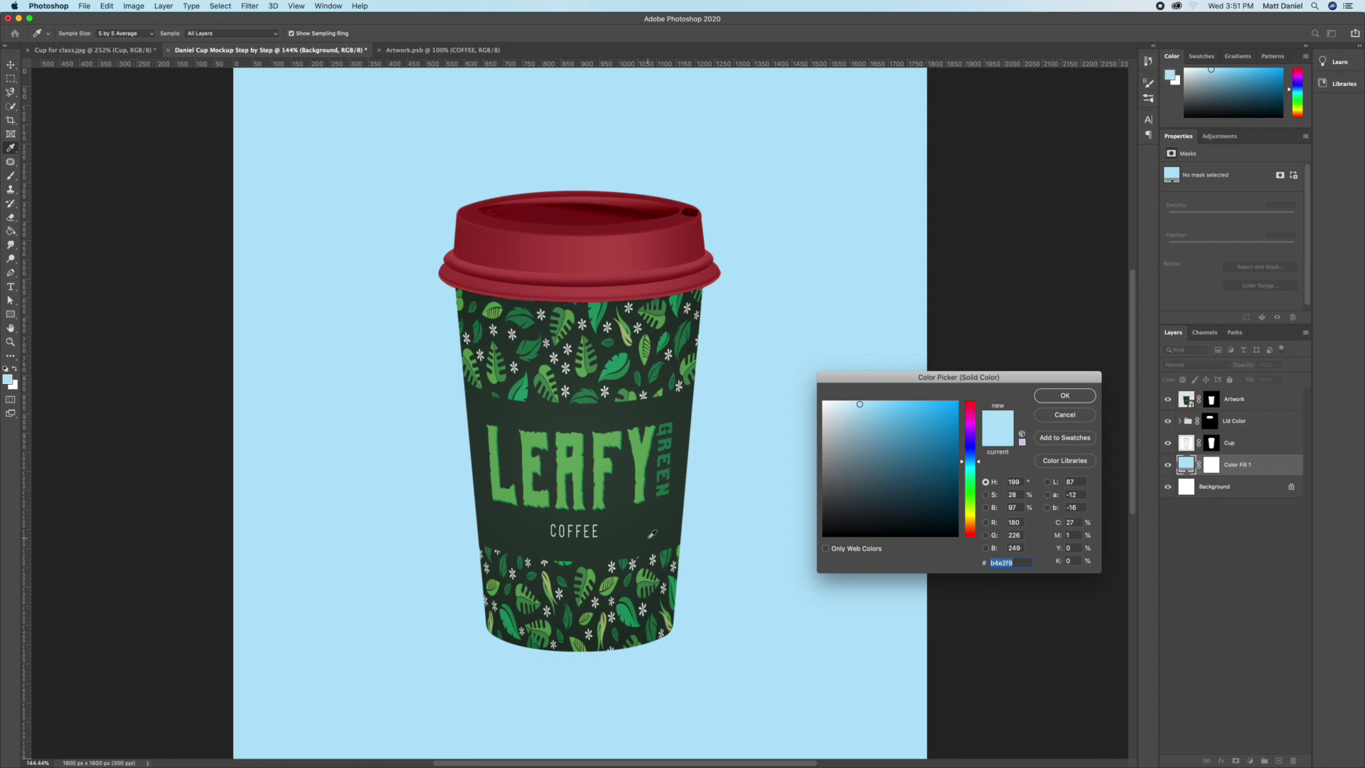
pyautogui.click(651, 535)
pyautogui.moveTo(858, 507); pyautogui.dragTo(860, 415)
pyautogui.moveTo(963, 482)
pyautogui.mouseDown()
pyautogui.moveTo(961, 509)
pyautogui.moveTo(961, 498)
pyautogui.mouseUp()
pyautogui.moveTo(868, 420); pyautogui.dragTo(885, 421)
pyautogui.moveTo(962, 482); pyautogui.dragTo(964, 498)
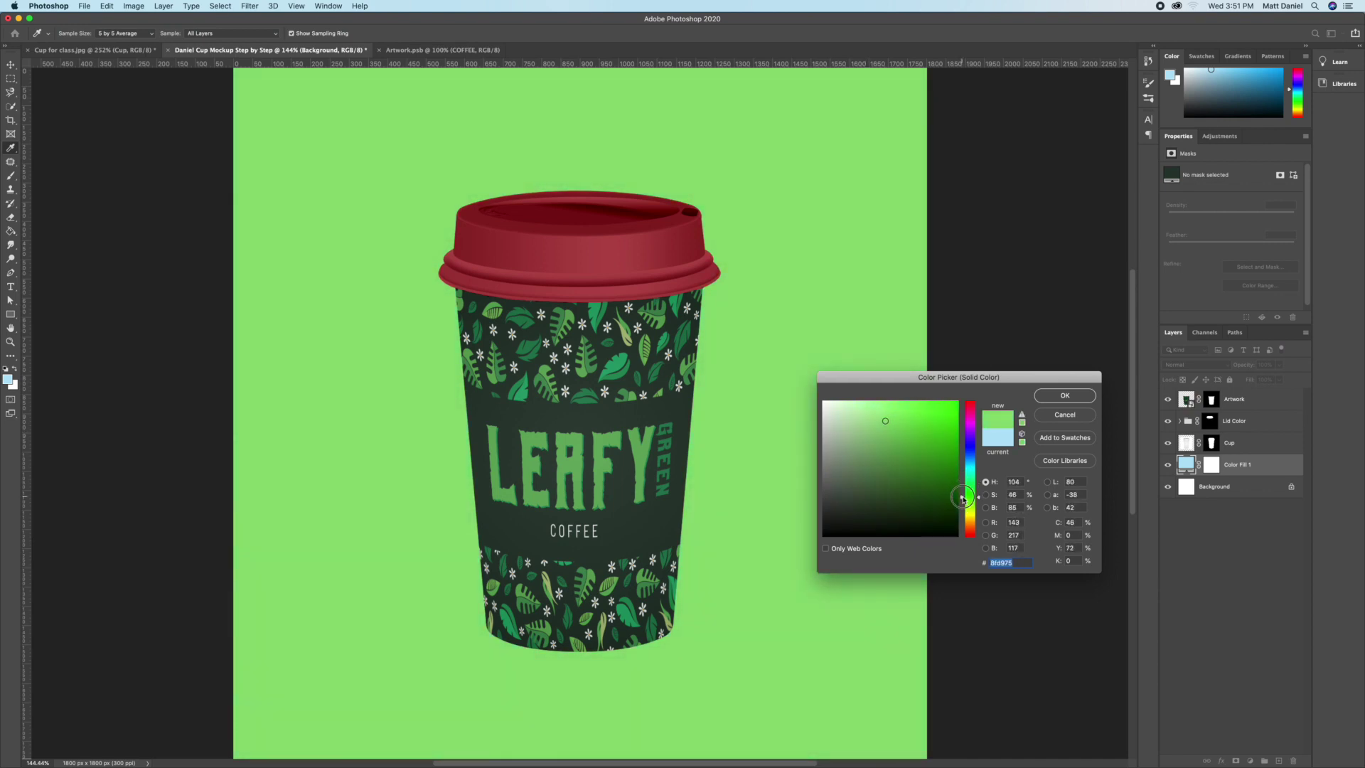
pyautogui.click(585, 372)
pyautogui.moveTo(882, 447); pyautogui.dragTo(868, 416)
pyautogui.click(1063, 395)
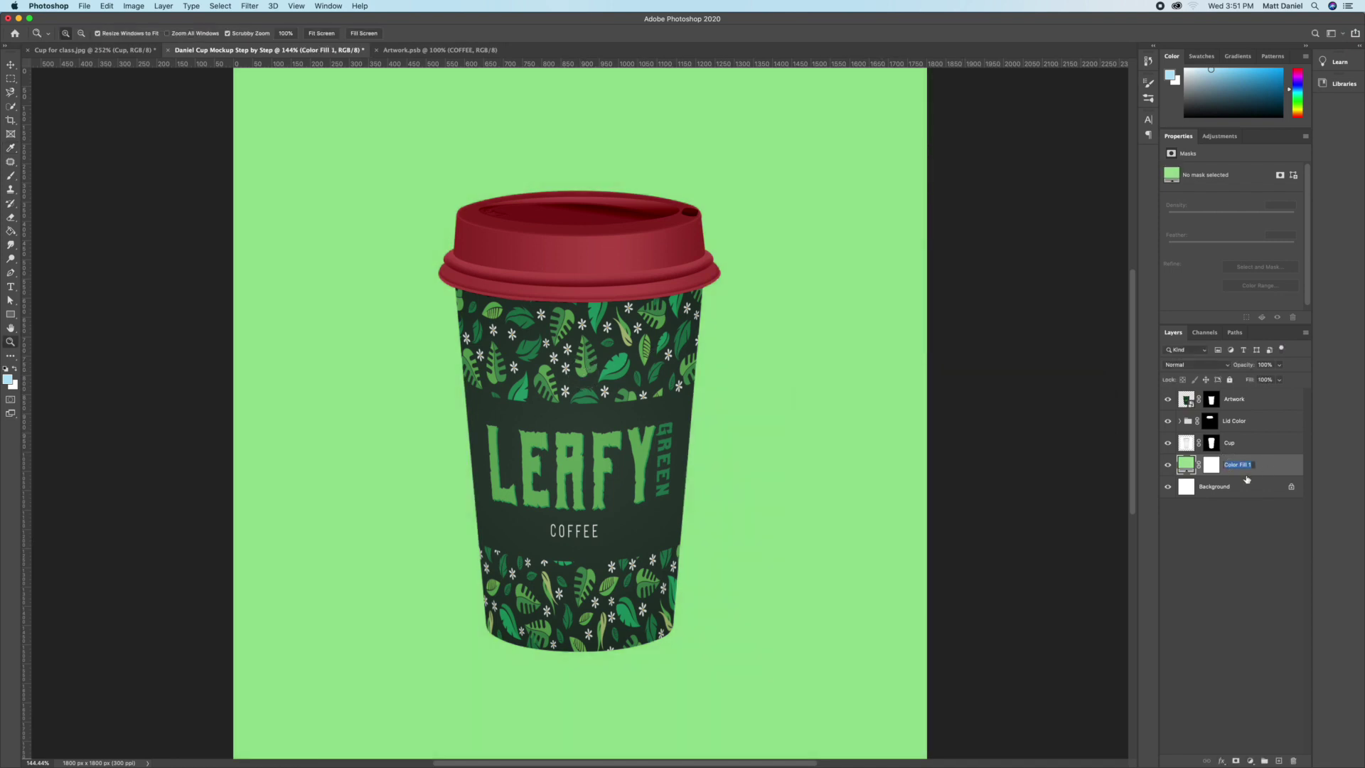
# Step: Rename the green fill layer as Background Color
pyautogui.write('Ba')
pyautogui.write('ckground Color')
pyautogui.press('Return')
# Step: Delete the original white Background layer and remove the layer mask from Background Color
pyautogui.moveTo(1220, 492); pyautogui.dragTo(1292, 759)
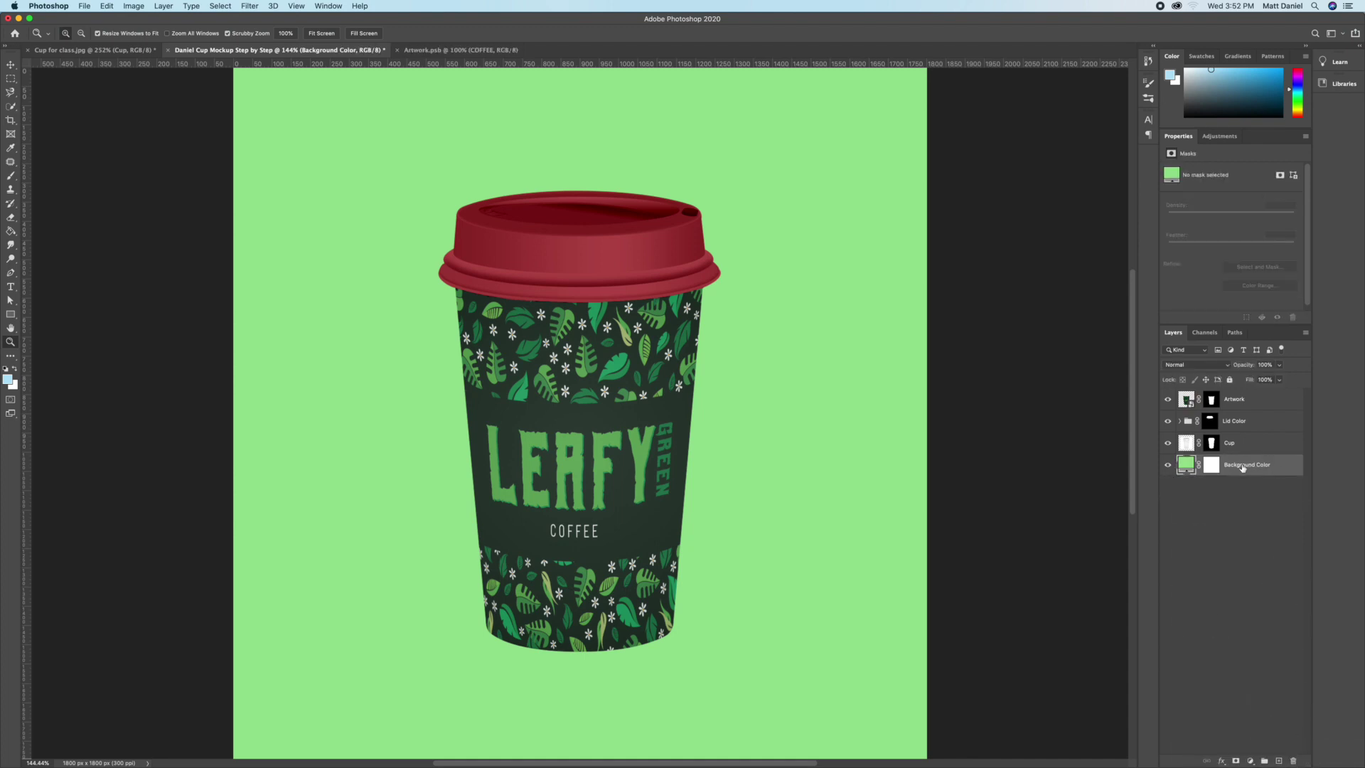
pyautogui.rightClick(1215, 468)
pyautogui.click(1235, 487)
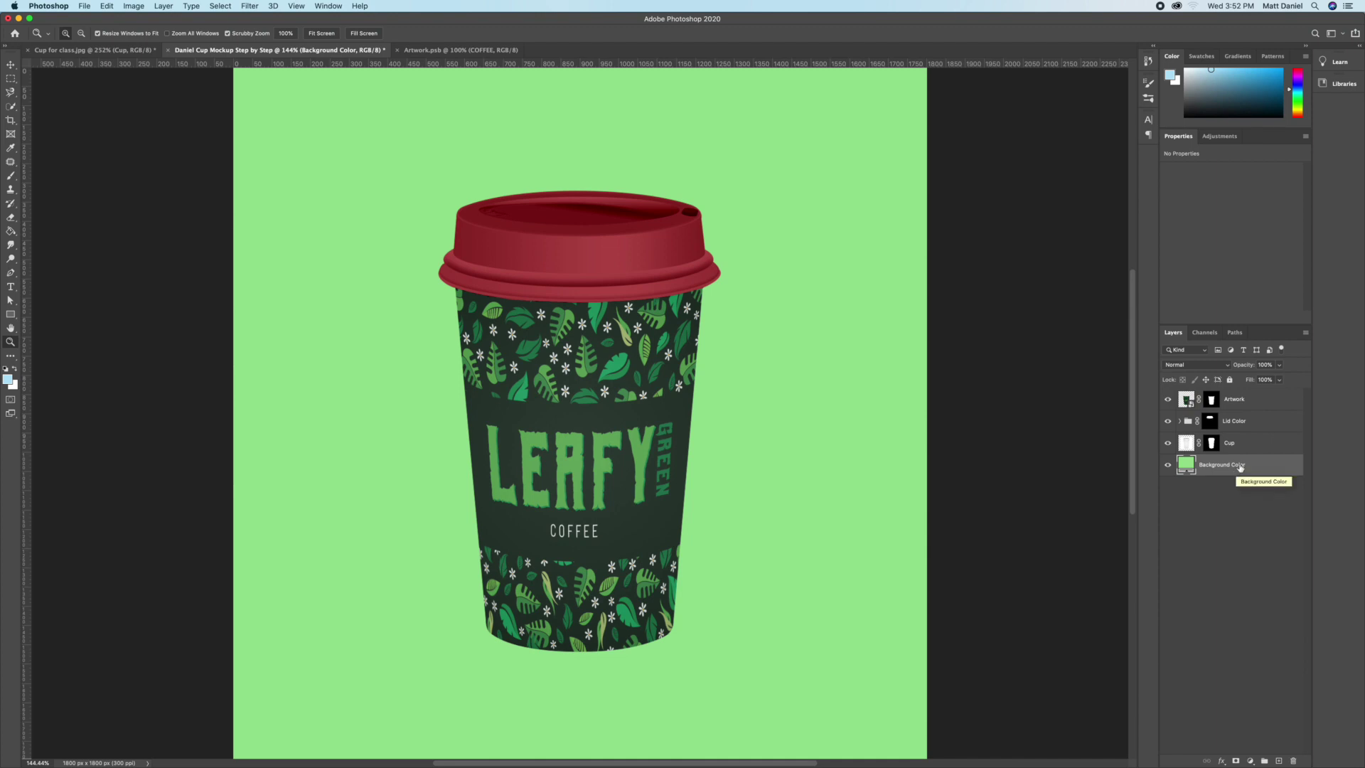
# Step: Mark the Artwork layer with the red label color
pyautogui.click(1248, 403)
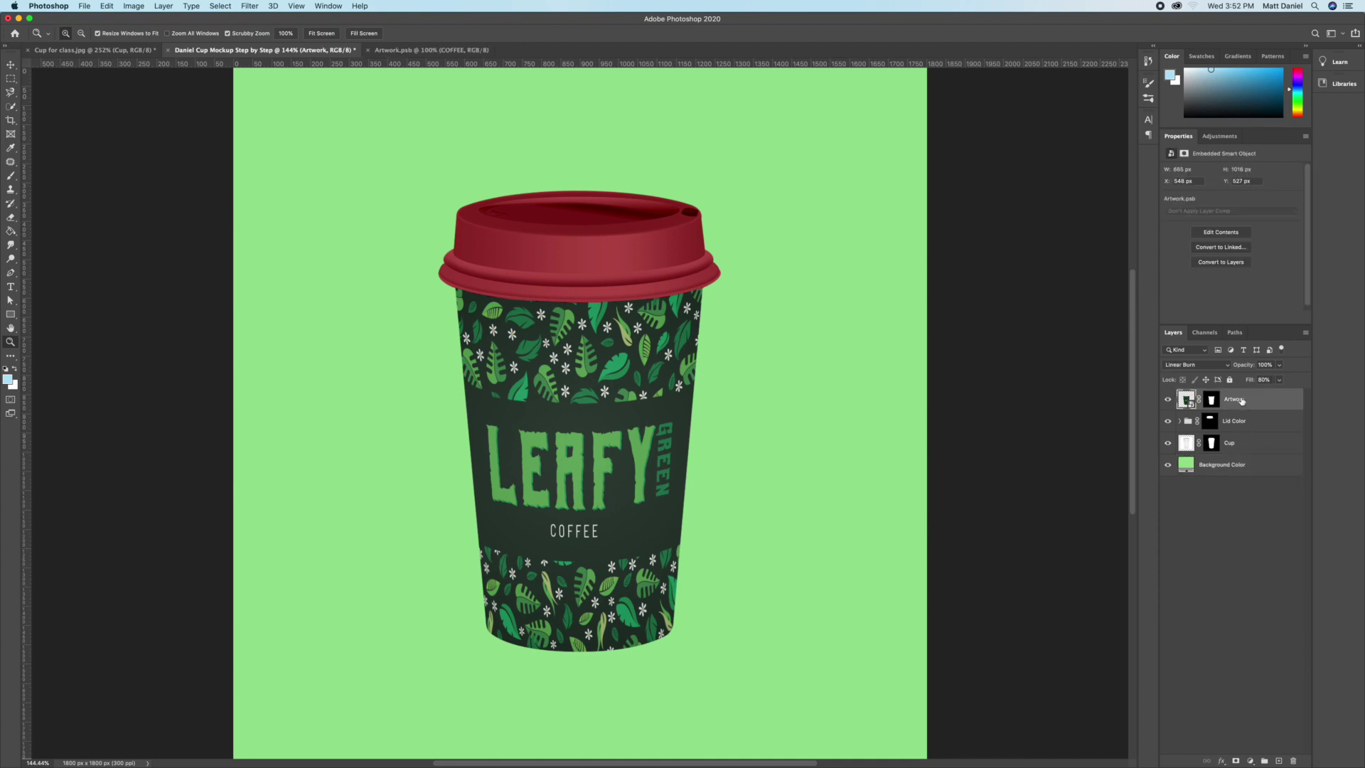
pyautogui.rightClick(1166, 405)
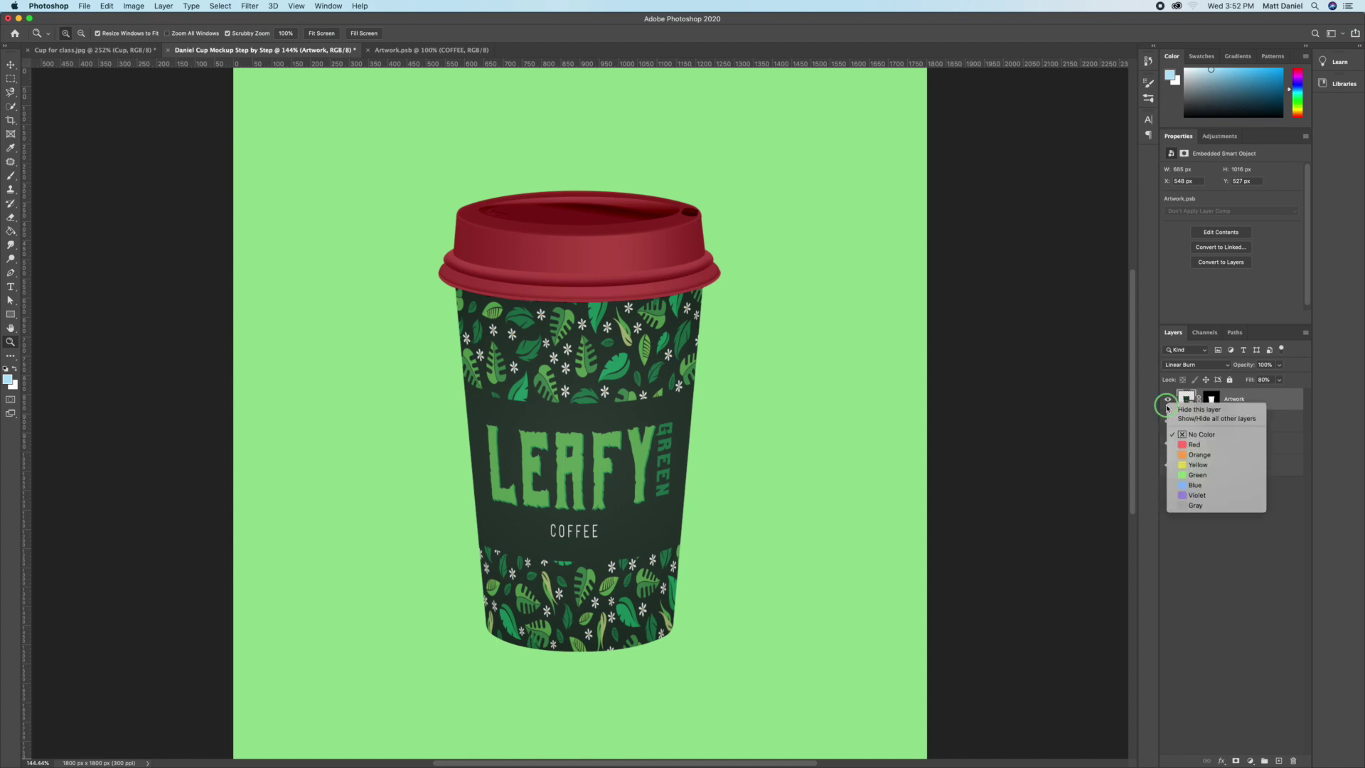
pyautogui.click(1189, 445)
# Step: Put the Artwork layer in a group, transfer its mask to that group, and name the group Cup Artwork
pyautogui.moveTo(1261, 401); pyautogui.dragTo(1264, 760)
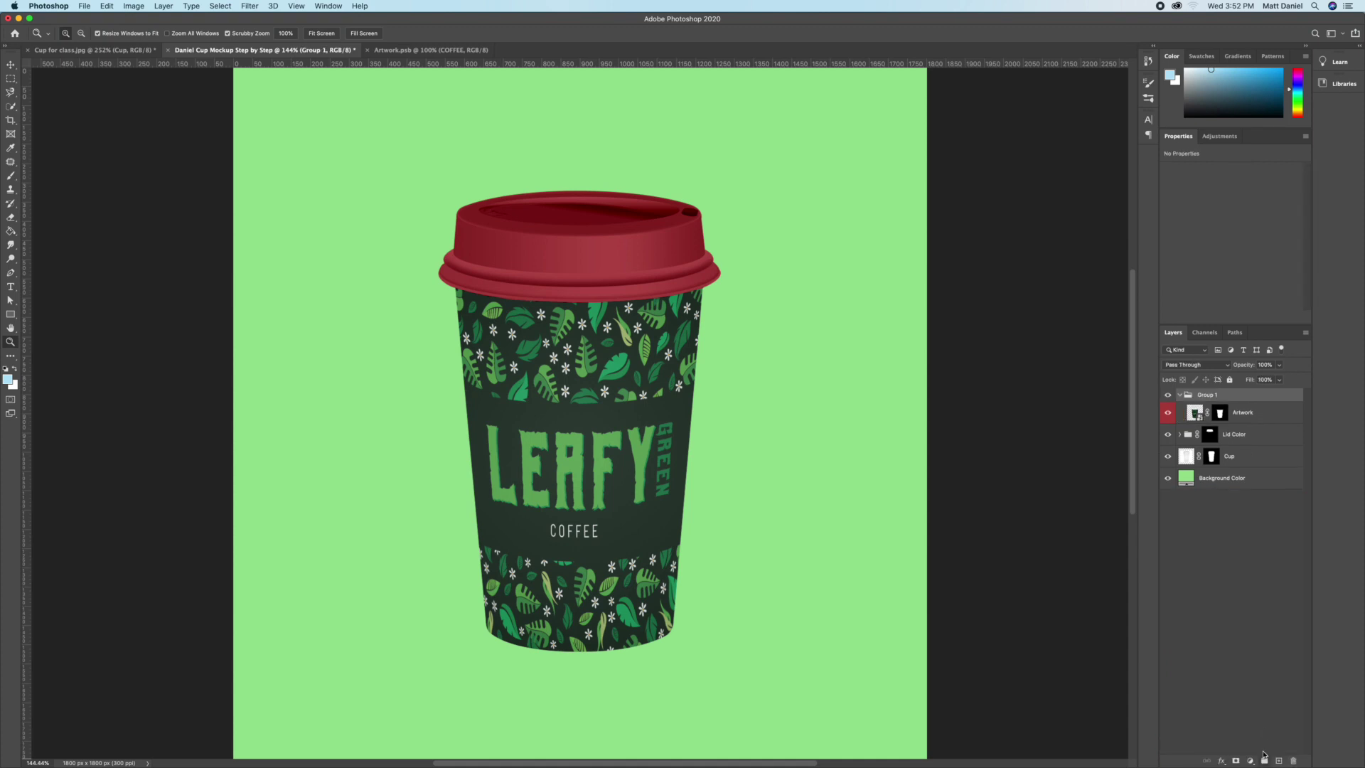
pyautogui.moveTo(1223, 413); pyautogui.dragTo(1211, 397)
pyautogui.doubleClick(1234, 399)
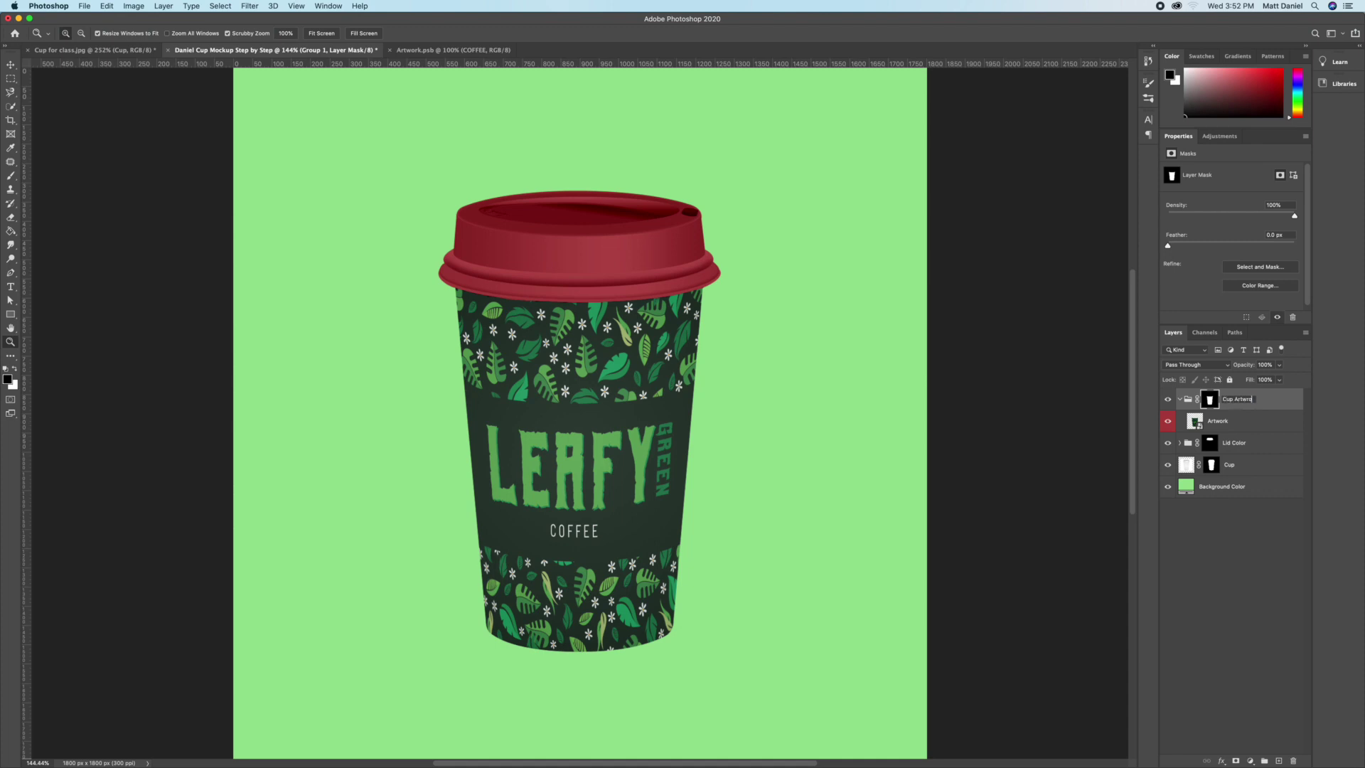
pyautogui.press('Return')
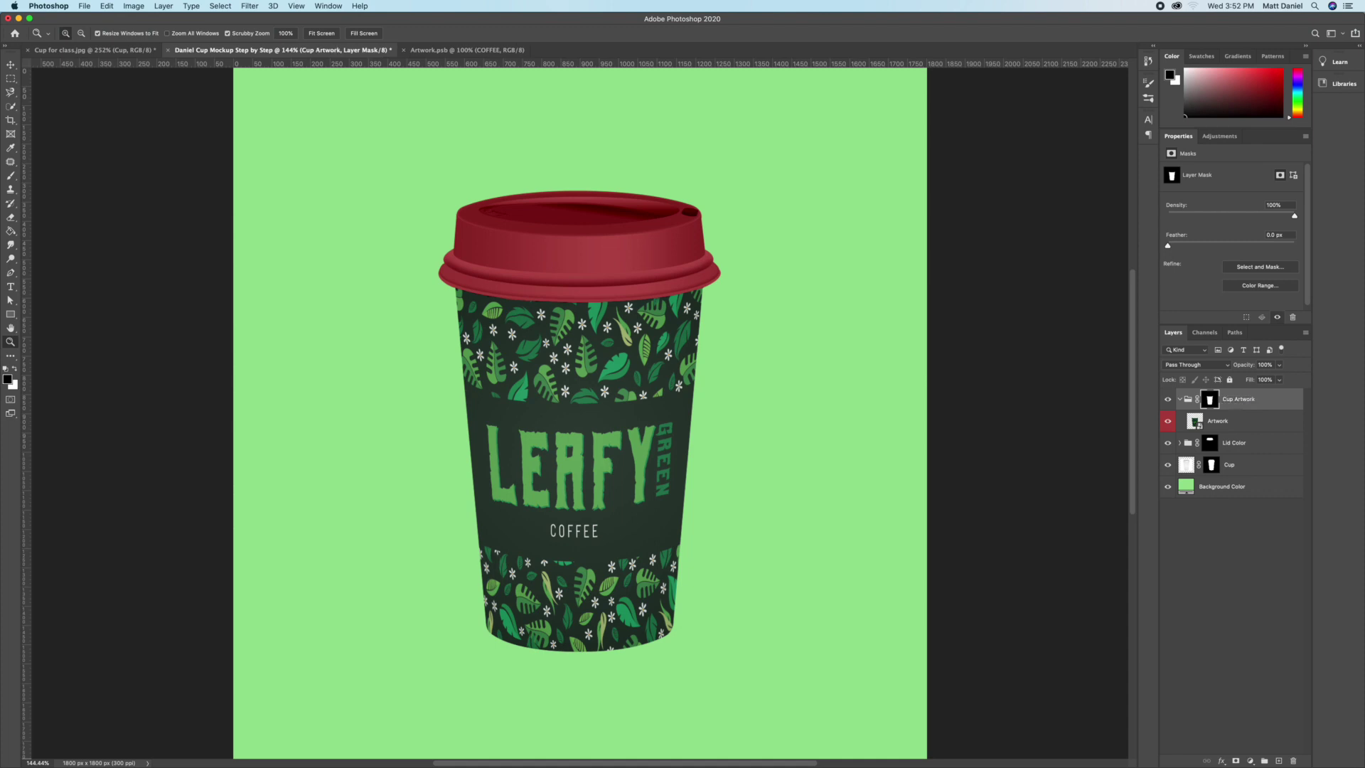
pyautogui.click(1179, 400)
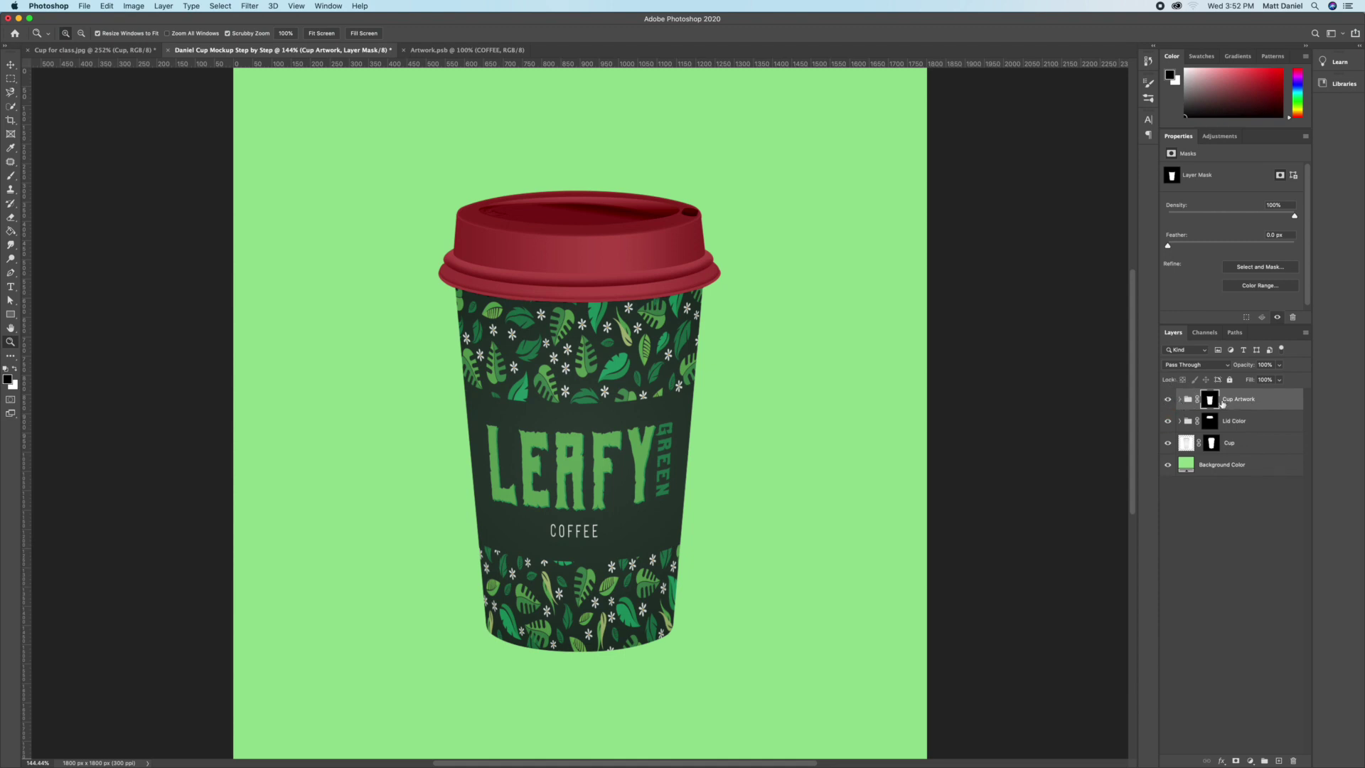
# Step: Change the color fill in the Lid Color group to a dark green sampled from the cup artwork
pyautogui.click(1180, 421)
pyautogui.doubleClick(1194, 442)
pyautogui.click(617, 366)
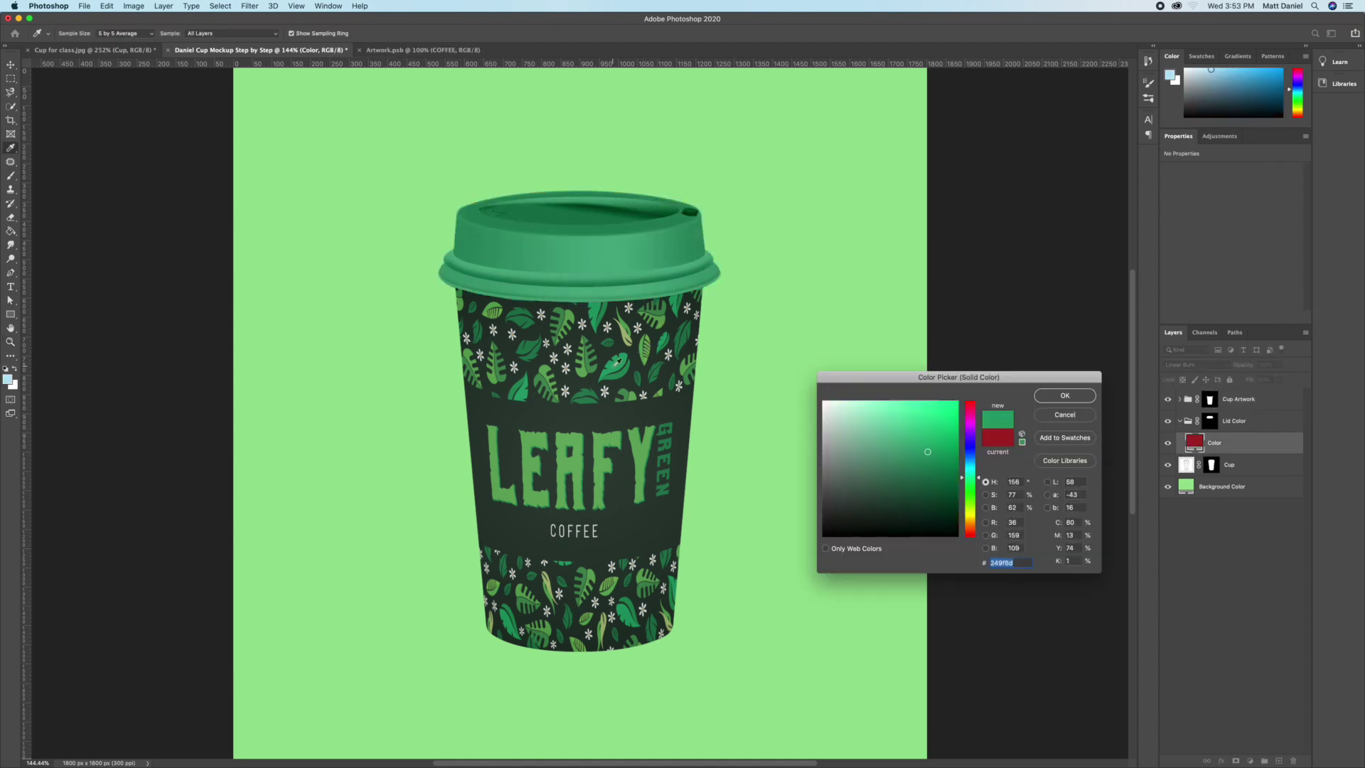
pyautogui.click(605, 364)
pyautogui.click(1061, 395)
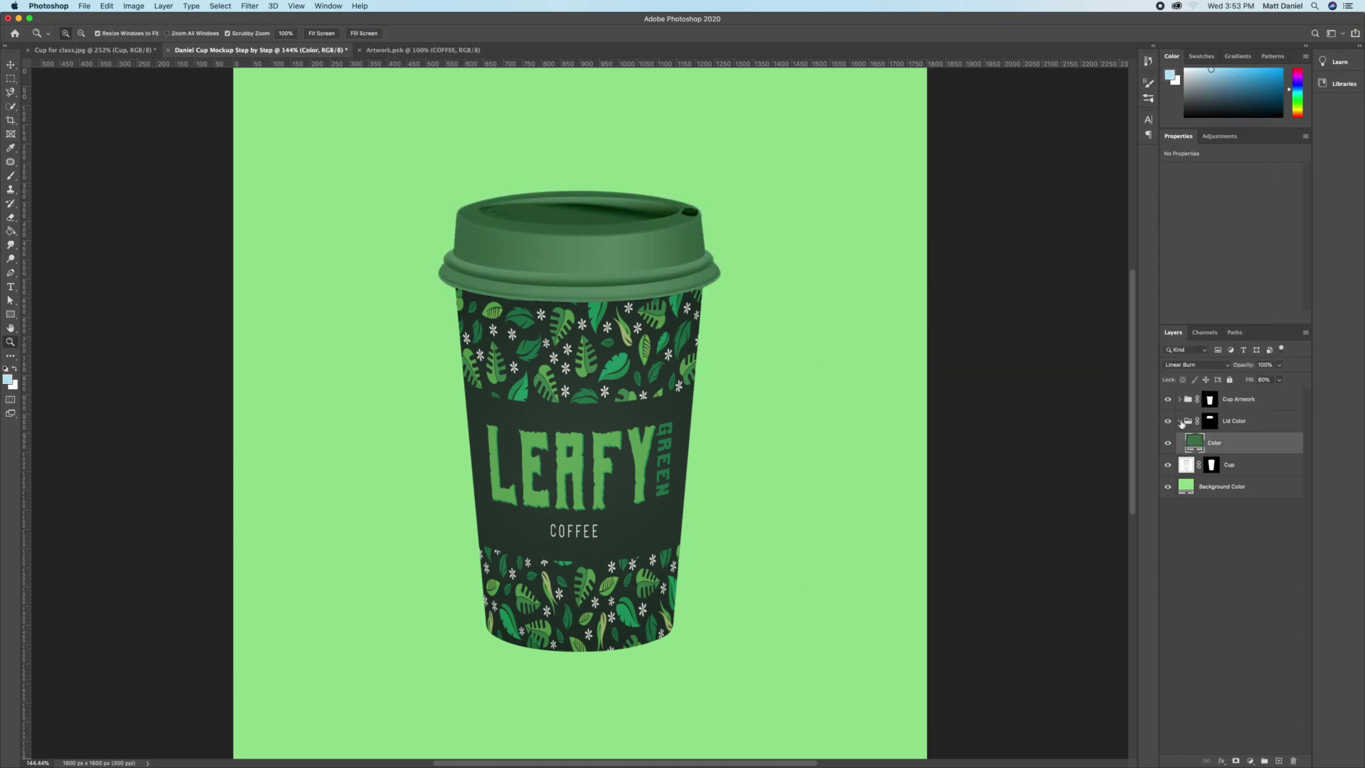
pyautogui.click(1179, 421)
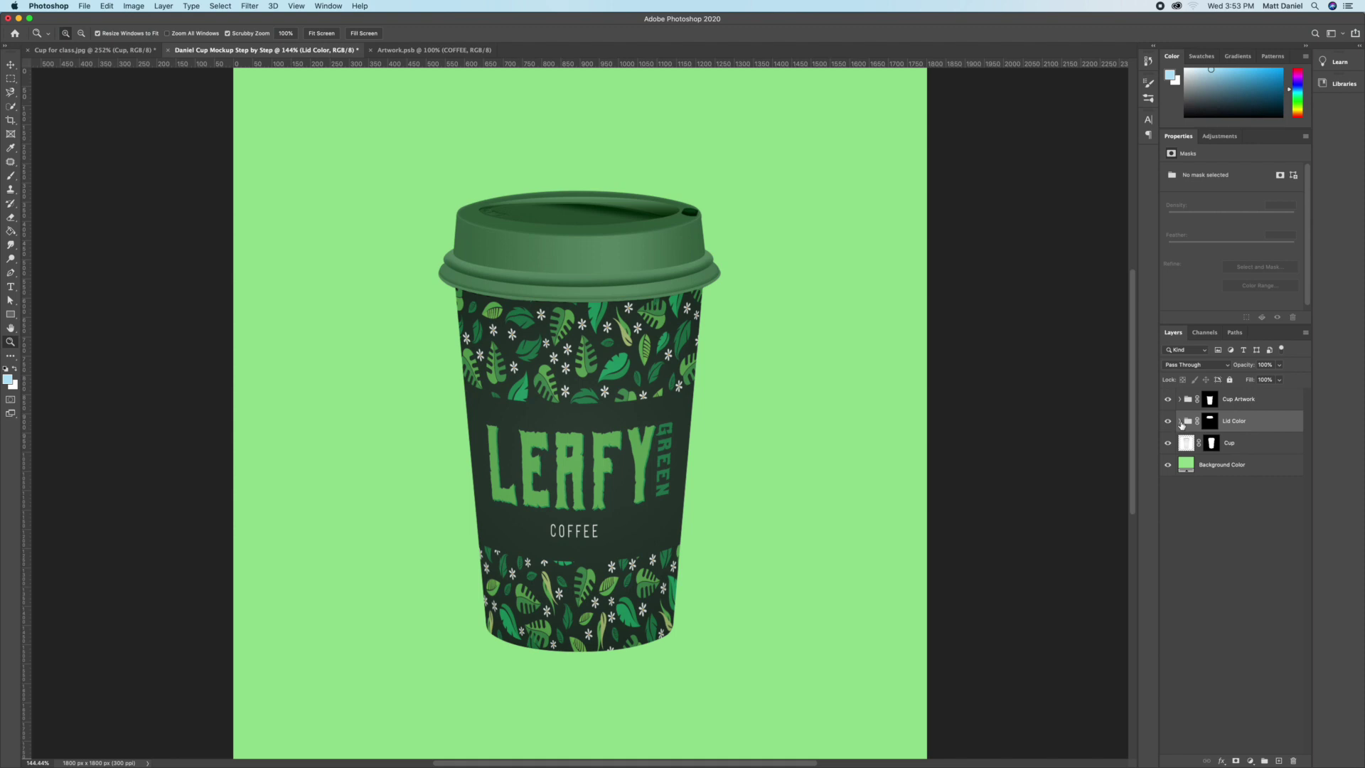
# Step: Add three empty layers above Background Color and name them, from top to bottom, Contact Shadow, Mid Shadow and Long Shadow
pyautogui.click(1230, 465)
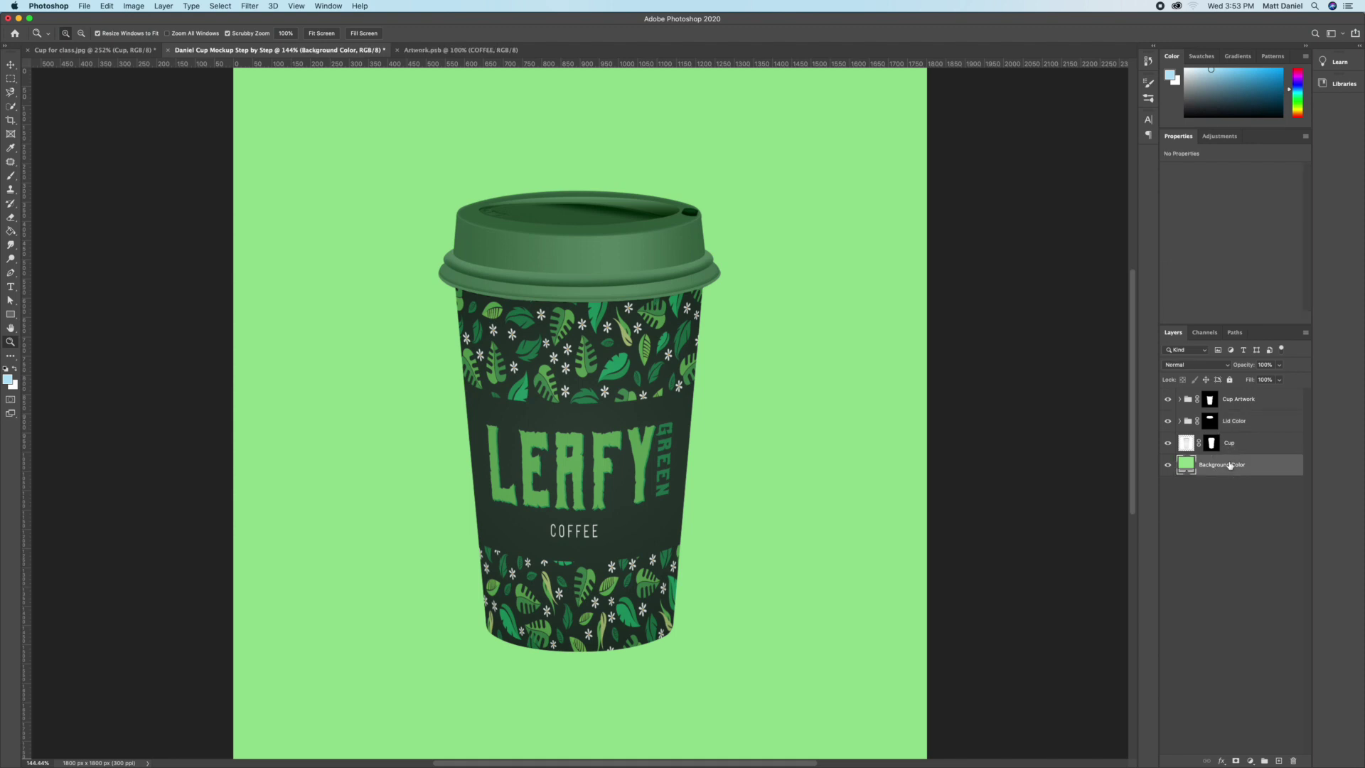
pyautogui.click(1279, 760)
pyautogui.click(1279, 761)
pyautogui.click(1280, 761)
pyautogui.doubleClick(1208, 465)
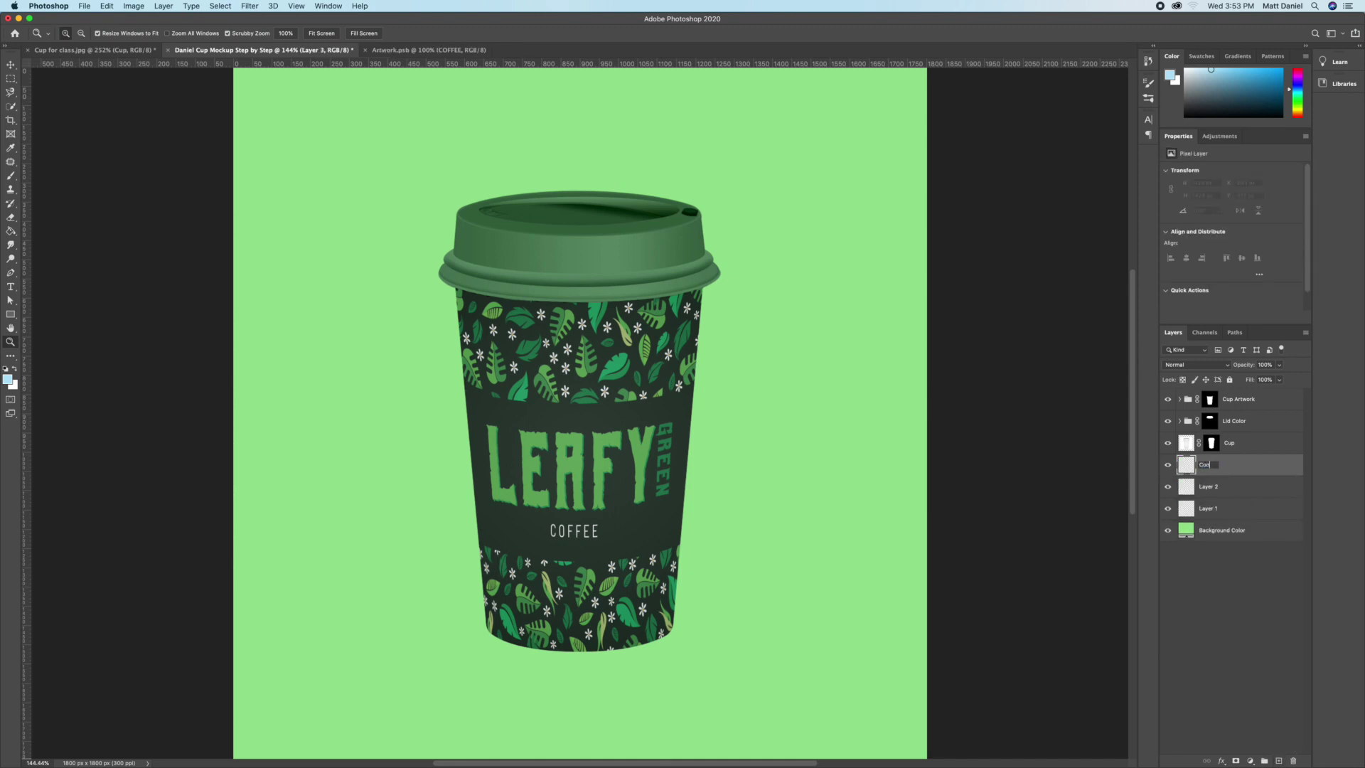
pyautogui.write('Contact Shadow')
pyautogui.press('Return')
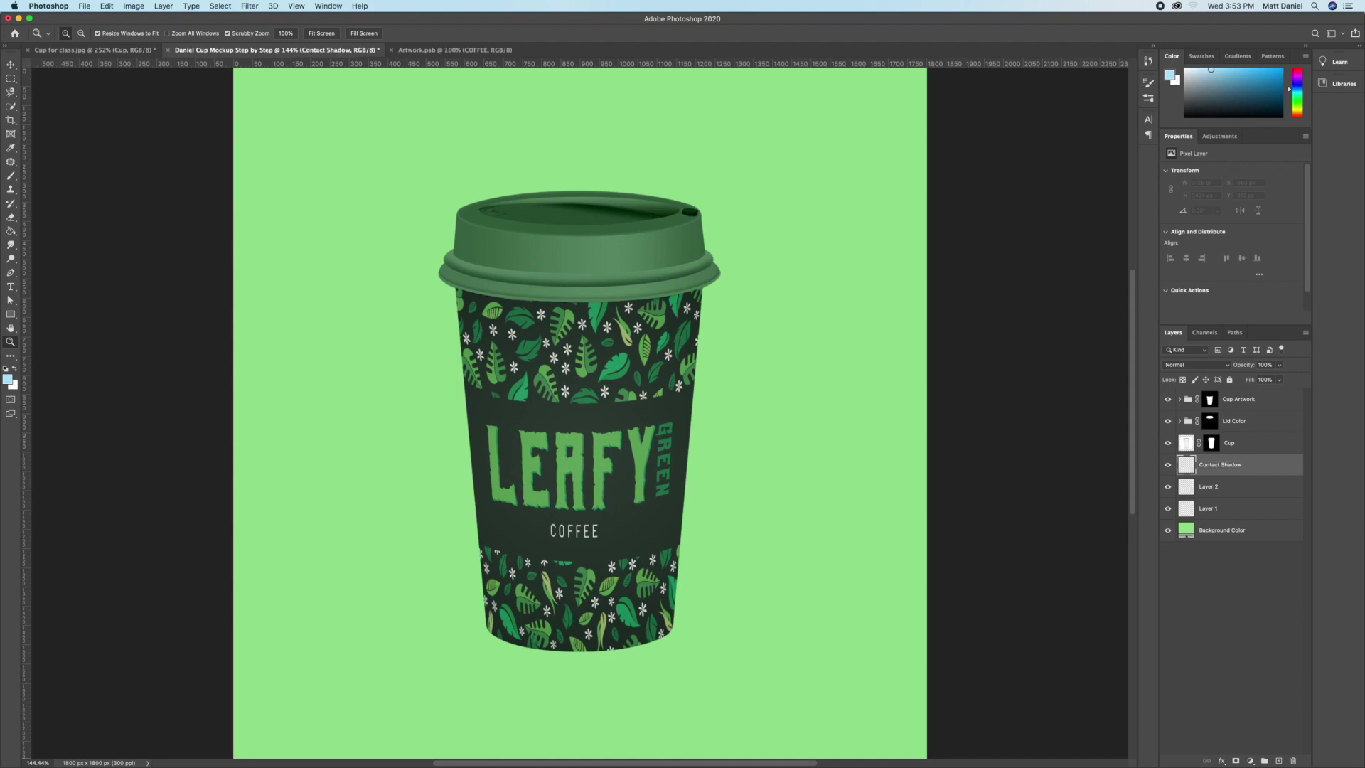
pyautogui.doubleClick(1208, 486)
pyautogui.press('Return')
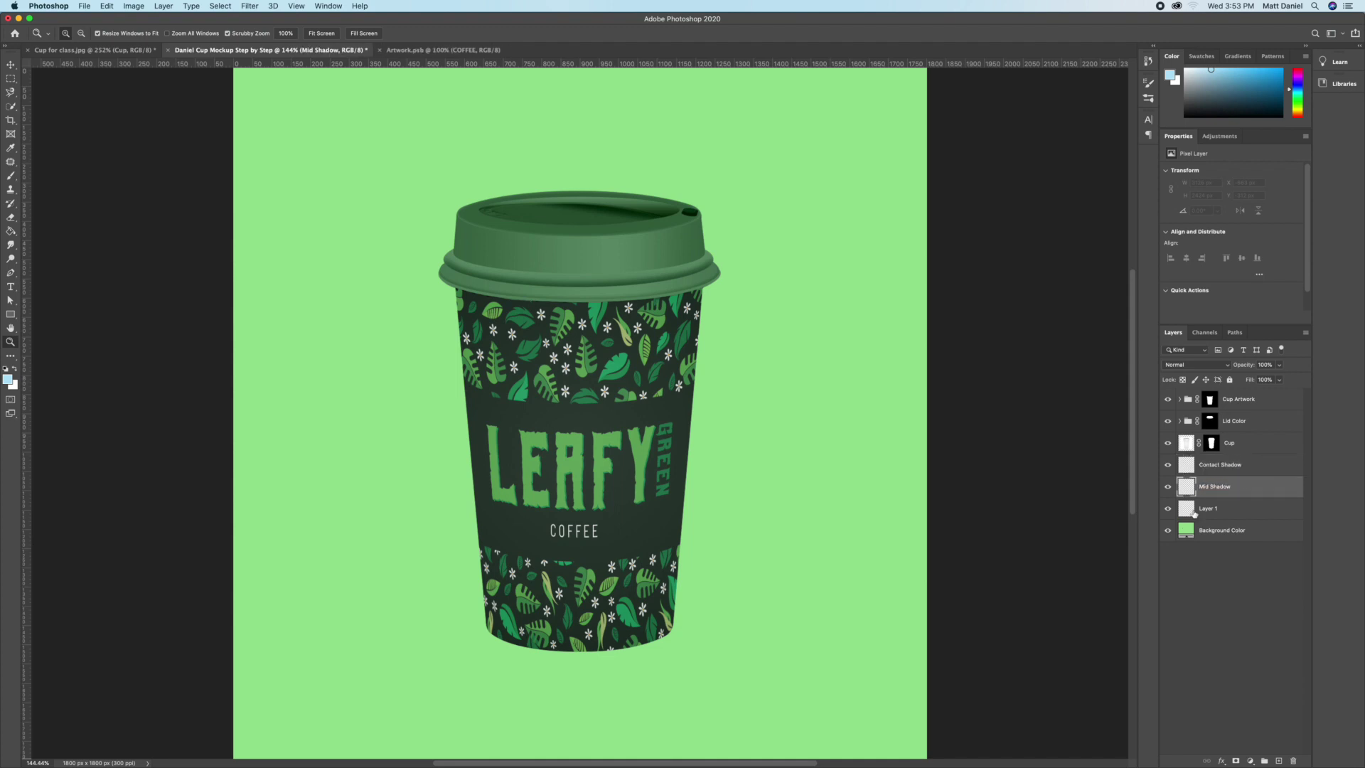
pyautogui.doubleClick(1209, 509)
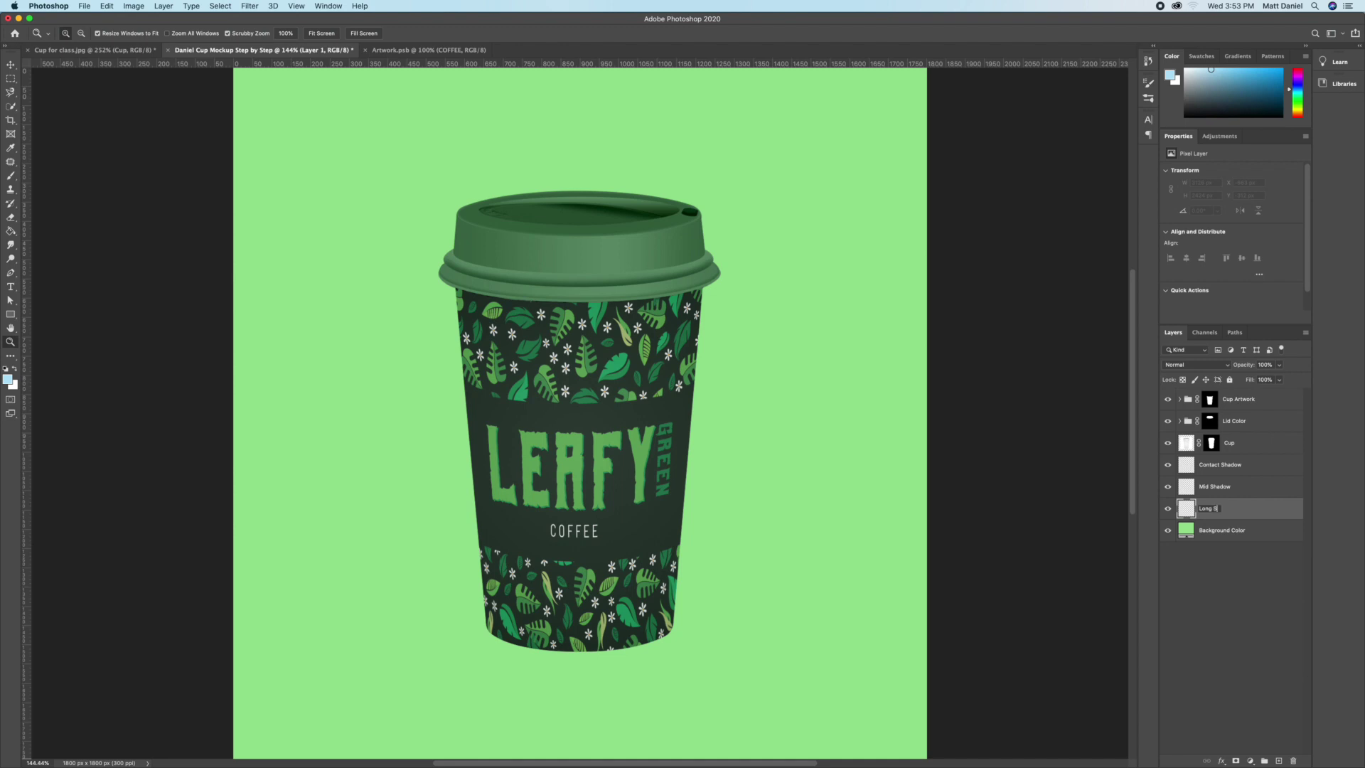
pyautogui.press('Return')
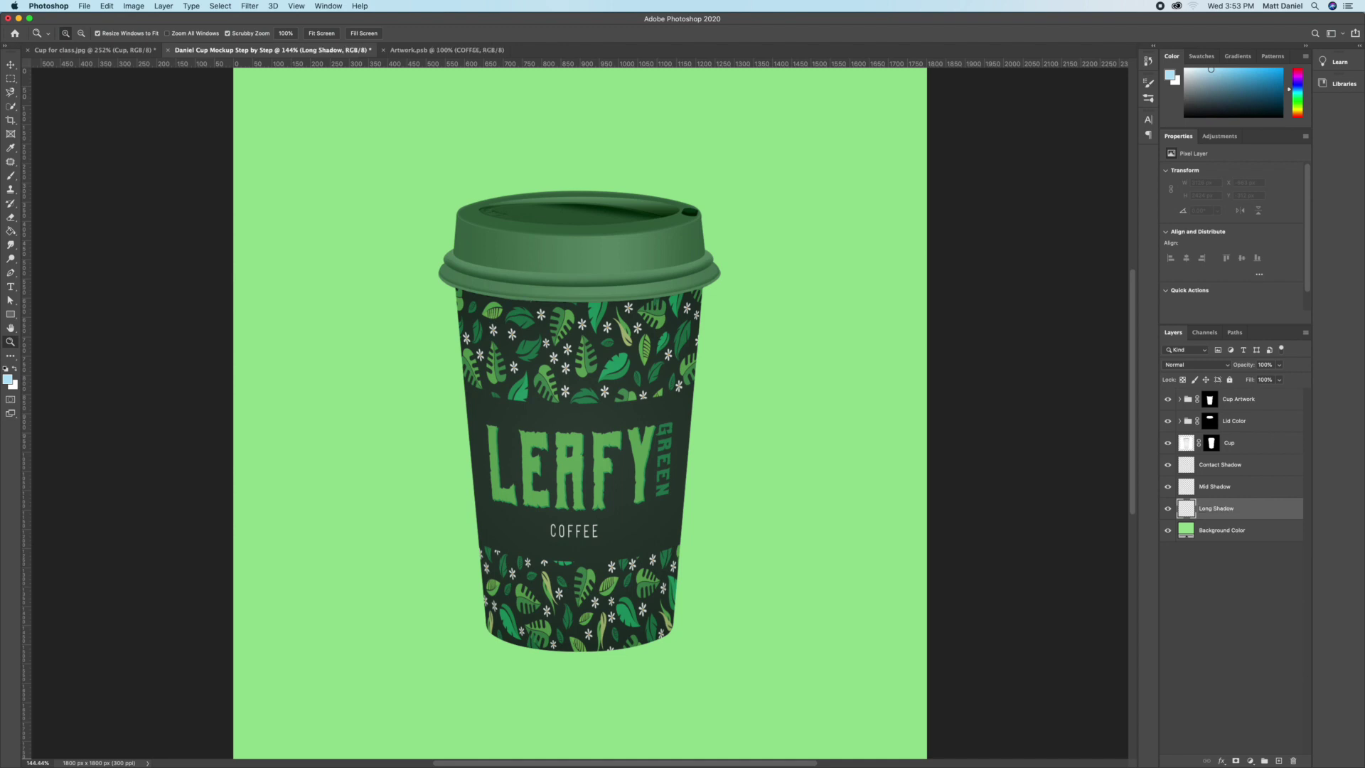
# Step: With the Contact Shadow layer active, set up a 700 px hard round Brush with black as the foreground color
pyautogui.click(1247, 468)
pyautogui.press('b')
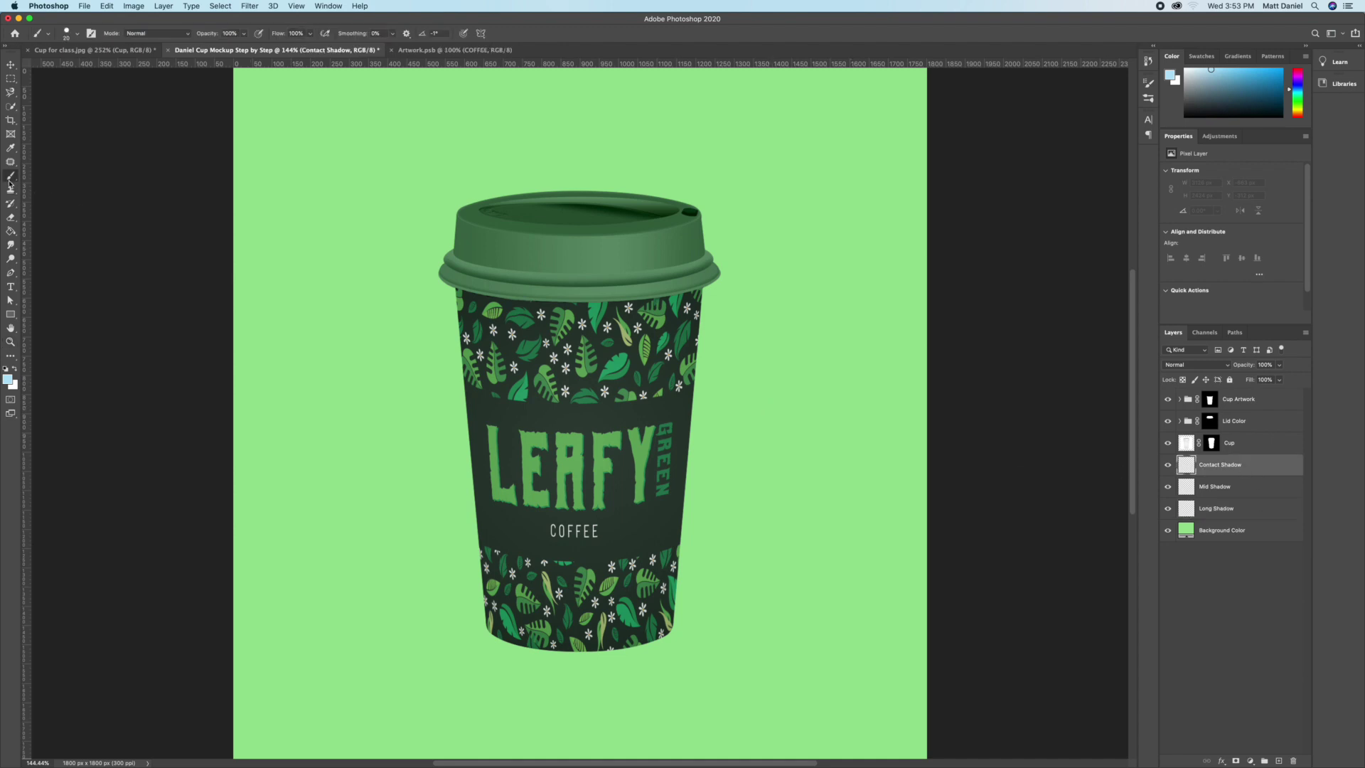
pyautogui.click(68, 33)
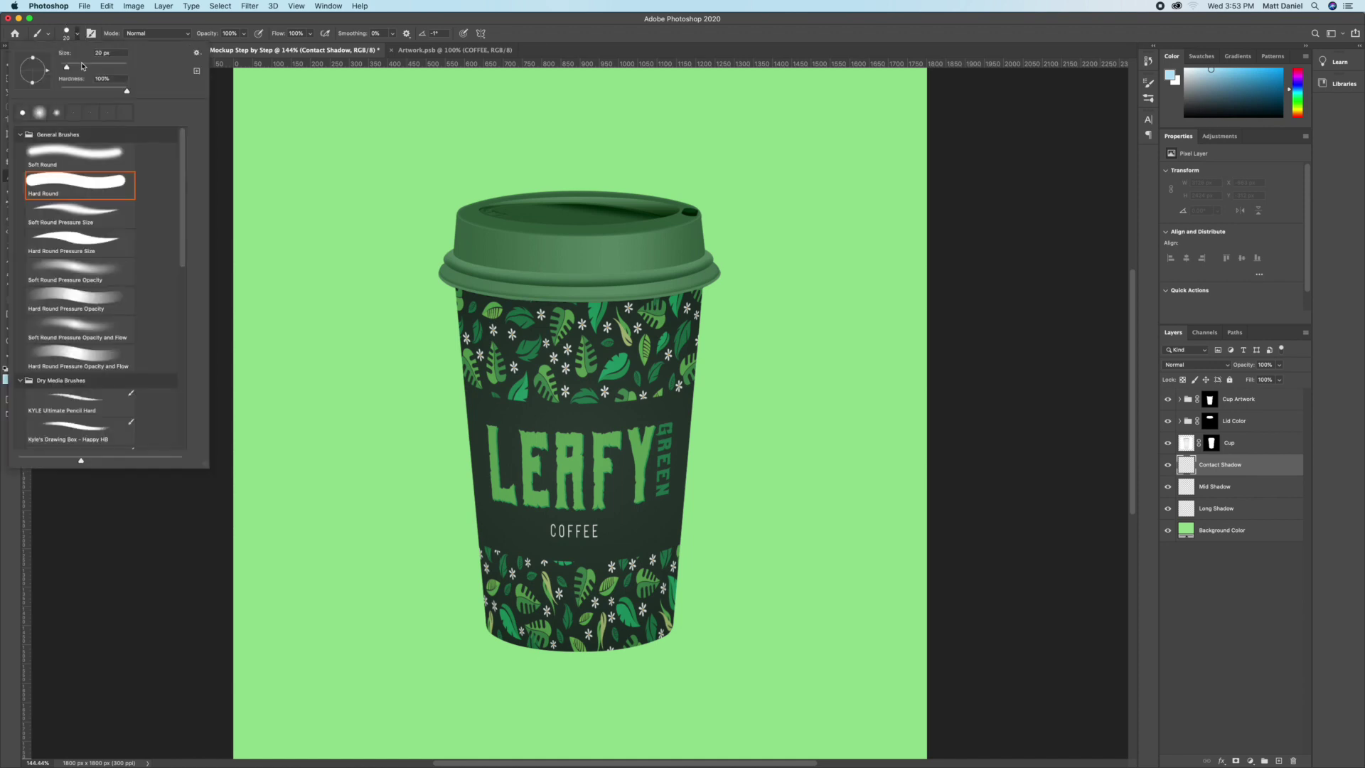
pyautogui.moveTo(67, 65); pyautogui.dragTo(117, 67)
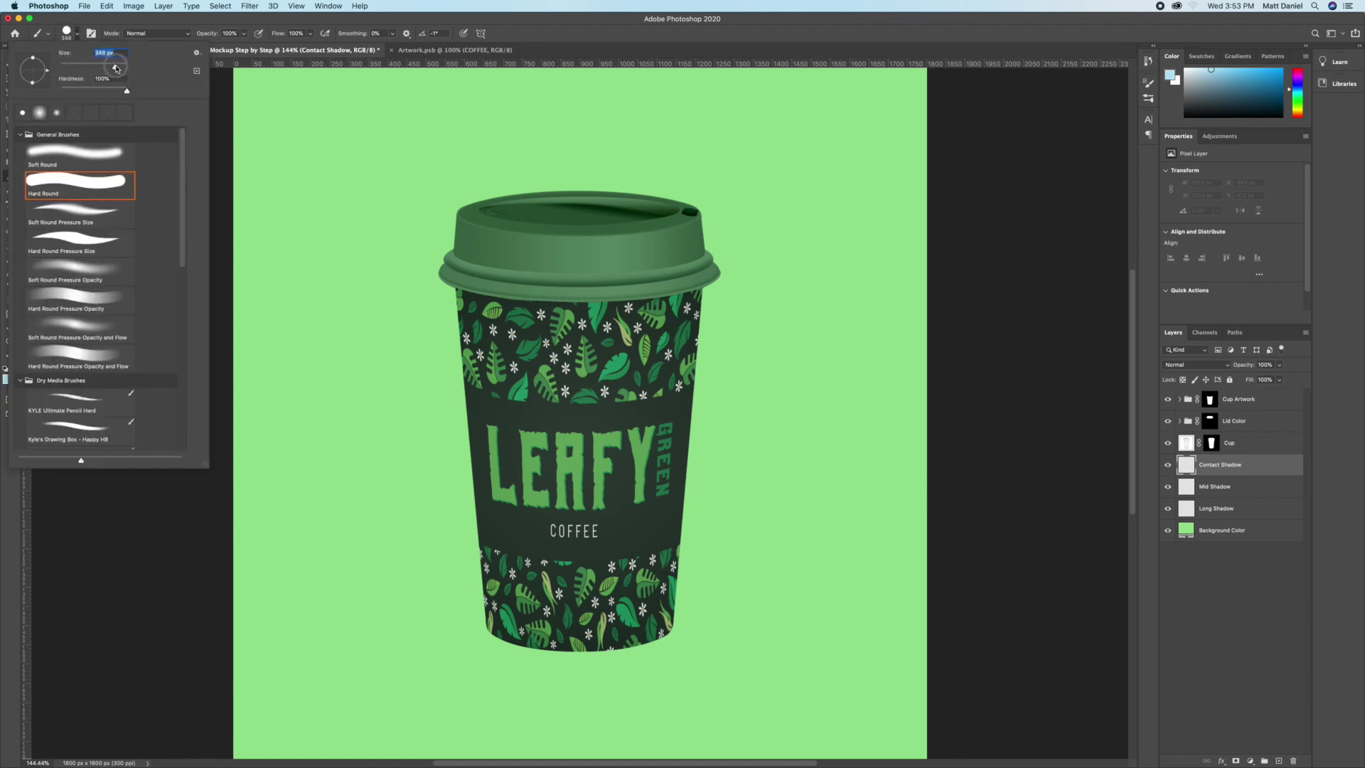
pyautogui.click(119, 22)
pyautogui.press(']')
pyautogui.press(']')
pyautogui.press(']')
pyautogui.press(']')
pyautogui.press(']')
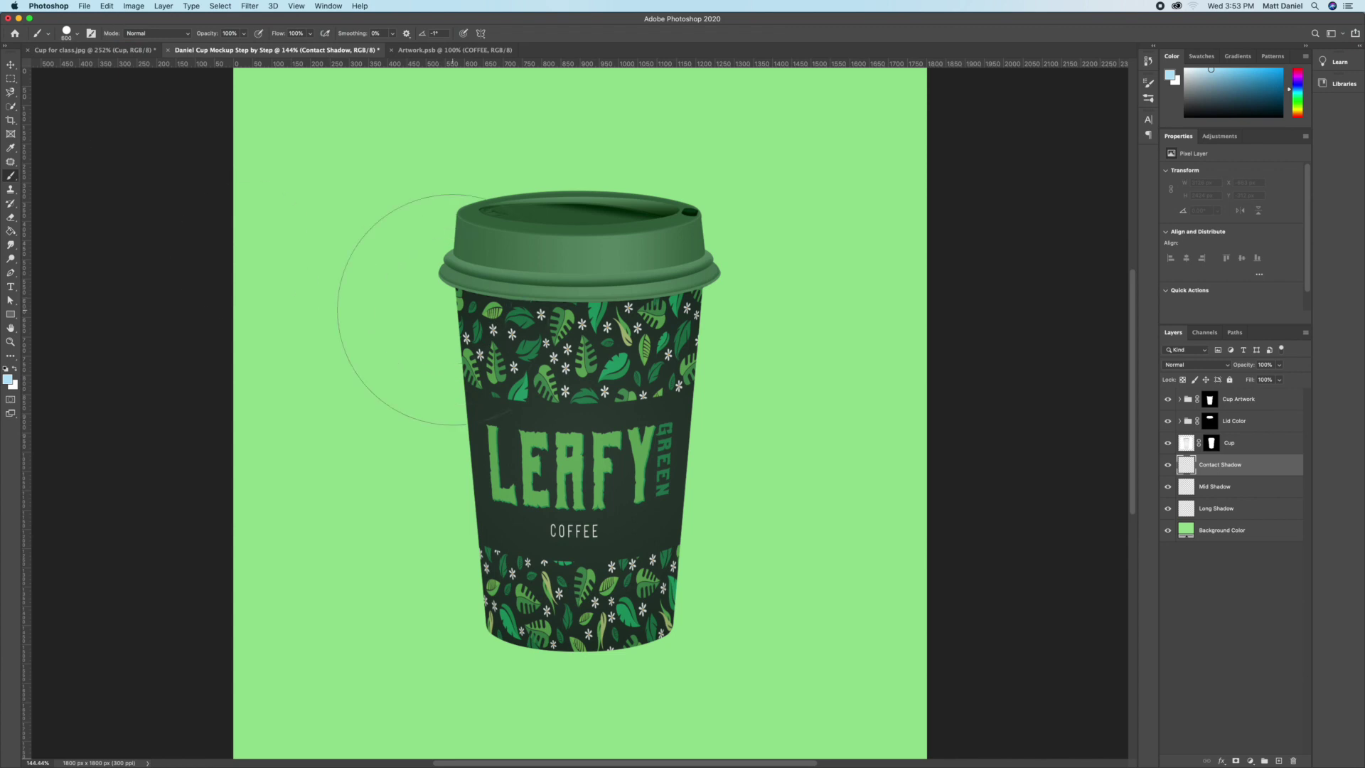
pyautogui.press('[')
pyautogui.click(5, 368)
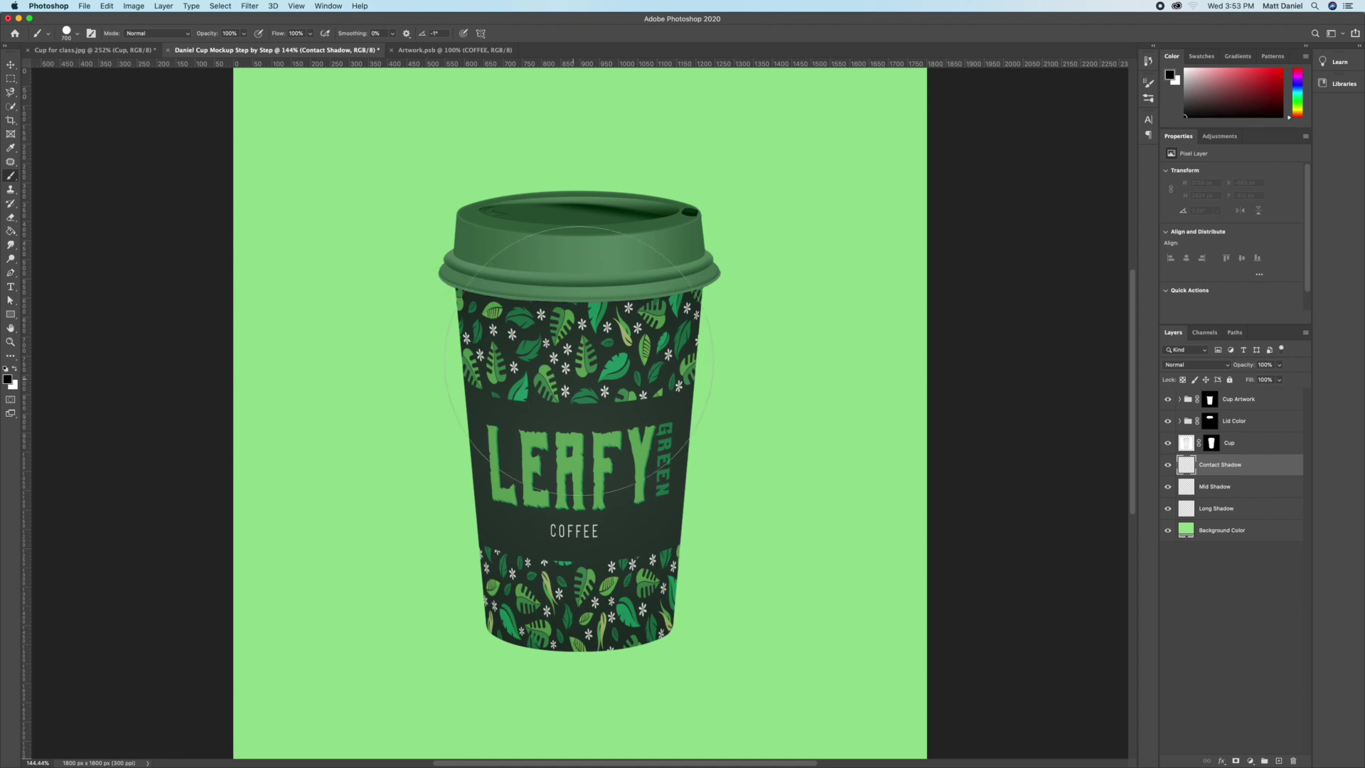
# Step: Paint one 700 px black circle behind the lid on each of the three shadow layers, hiding each layer once painted
pyautogui.click(586, 272)
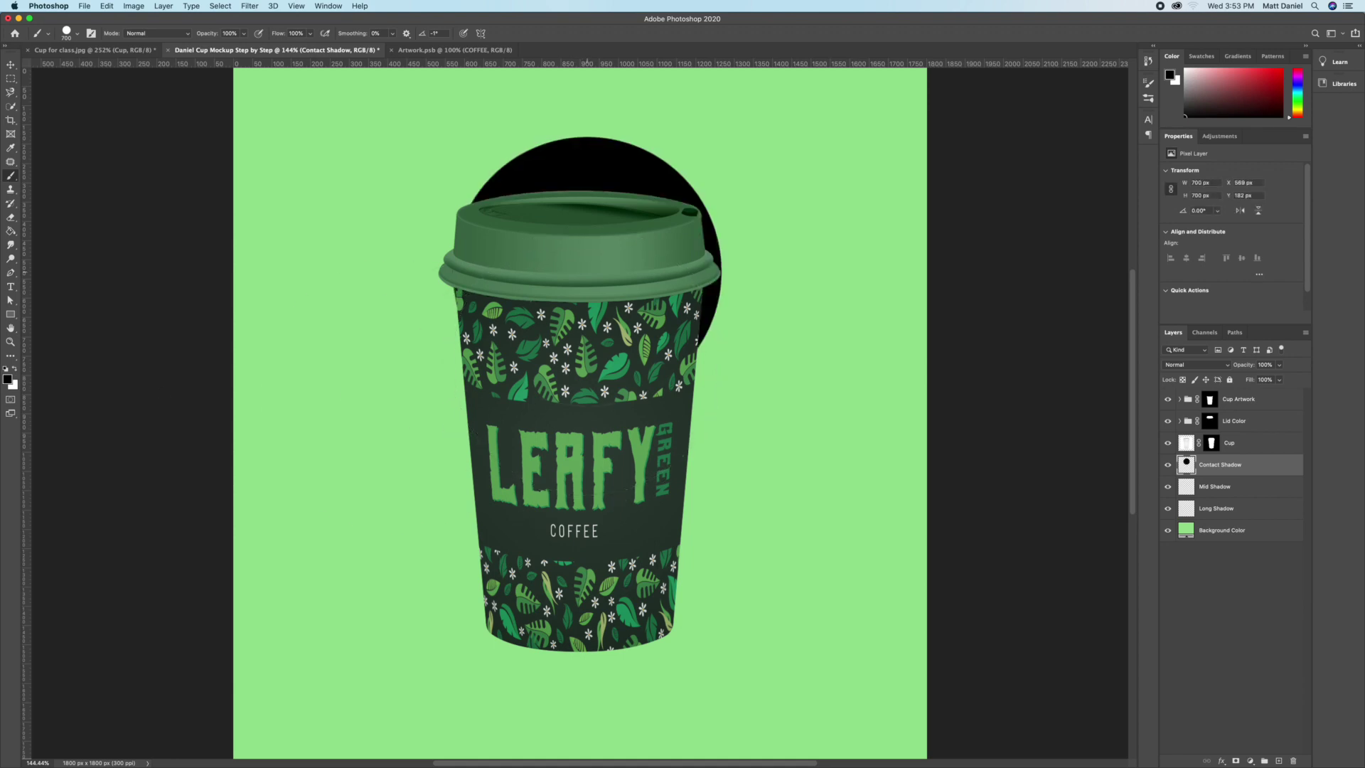
pyautogui.click(7, 66)
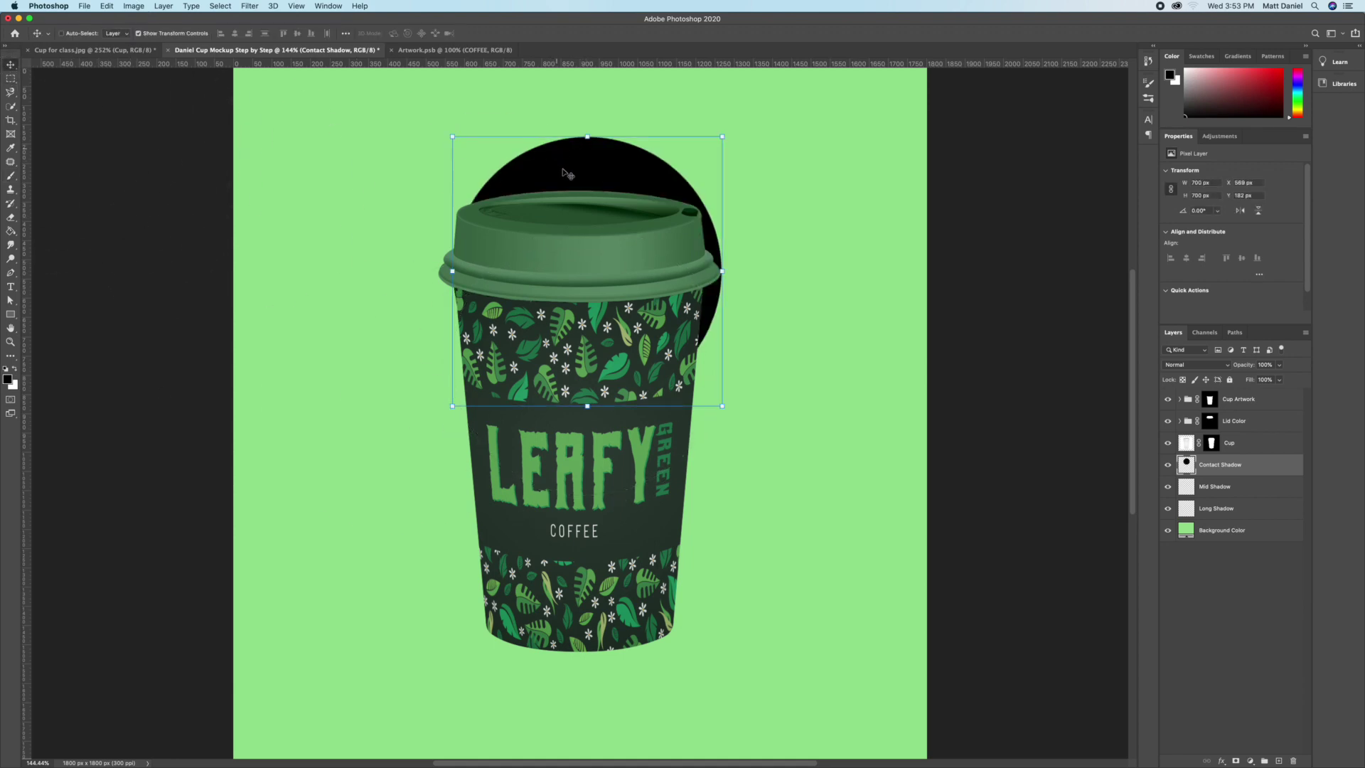
pyautogui.moveTo(567, 173)
pyautogui.mouseDown()
pyautogui.moveTo(464, 299)
pyautogui.moveTo(509, 312)
pyautogui.moveTo(587, 200)
pyautogui.moveTo(587, 175)
pyautogui.moveTo(558, 170)
pyautogui.mouseUp()
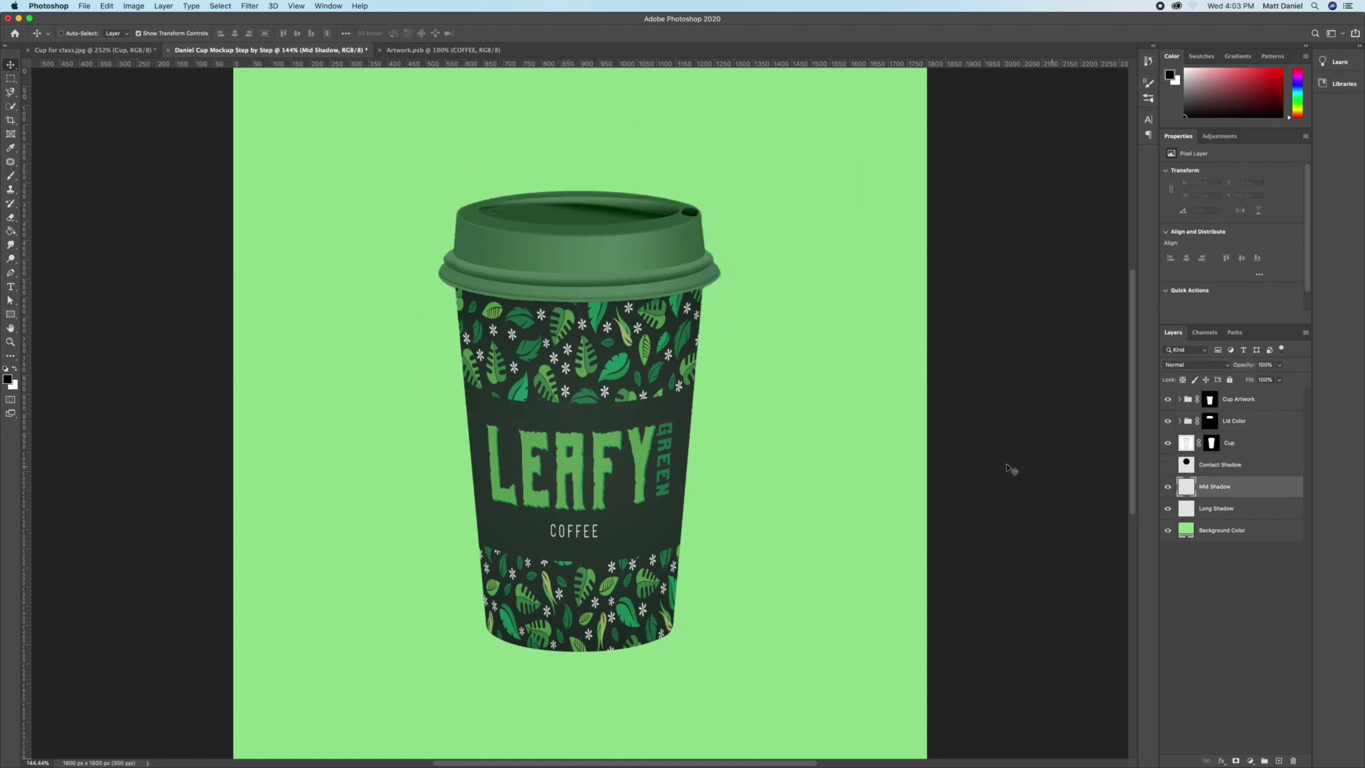
pyautogui.press('b')
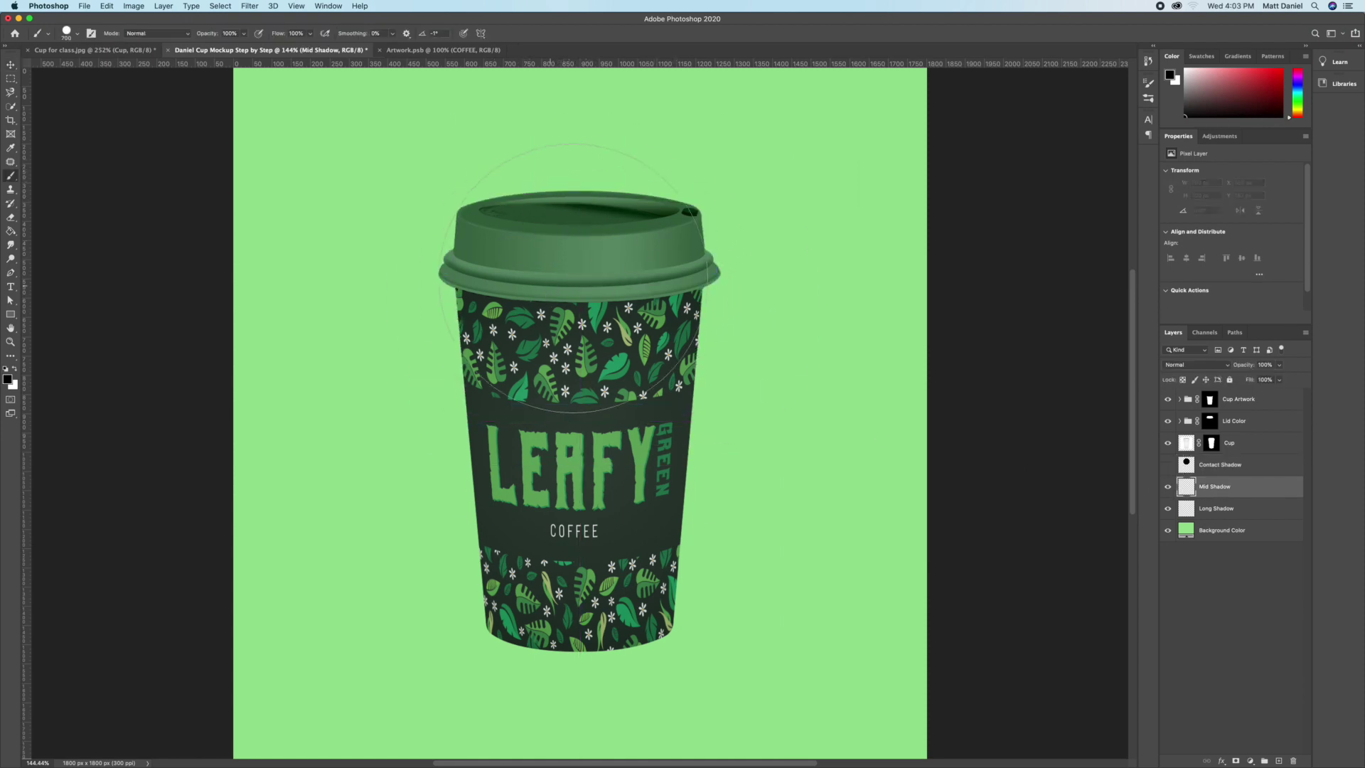
pyautogui.click(590, 264)
pyautogui.click(1167, 486)
pyautogui.click(1187, 507)
pyautogui.click(577, 277)
pyautogui.click(1167, 508)
pyautogui.rightClick(1214, 466)
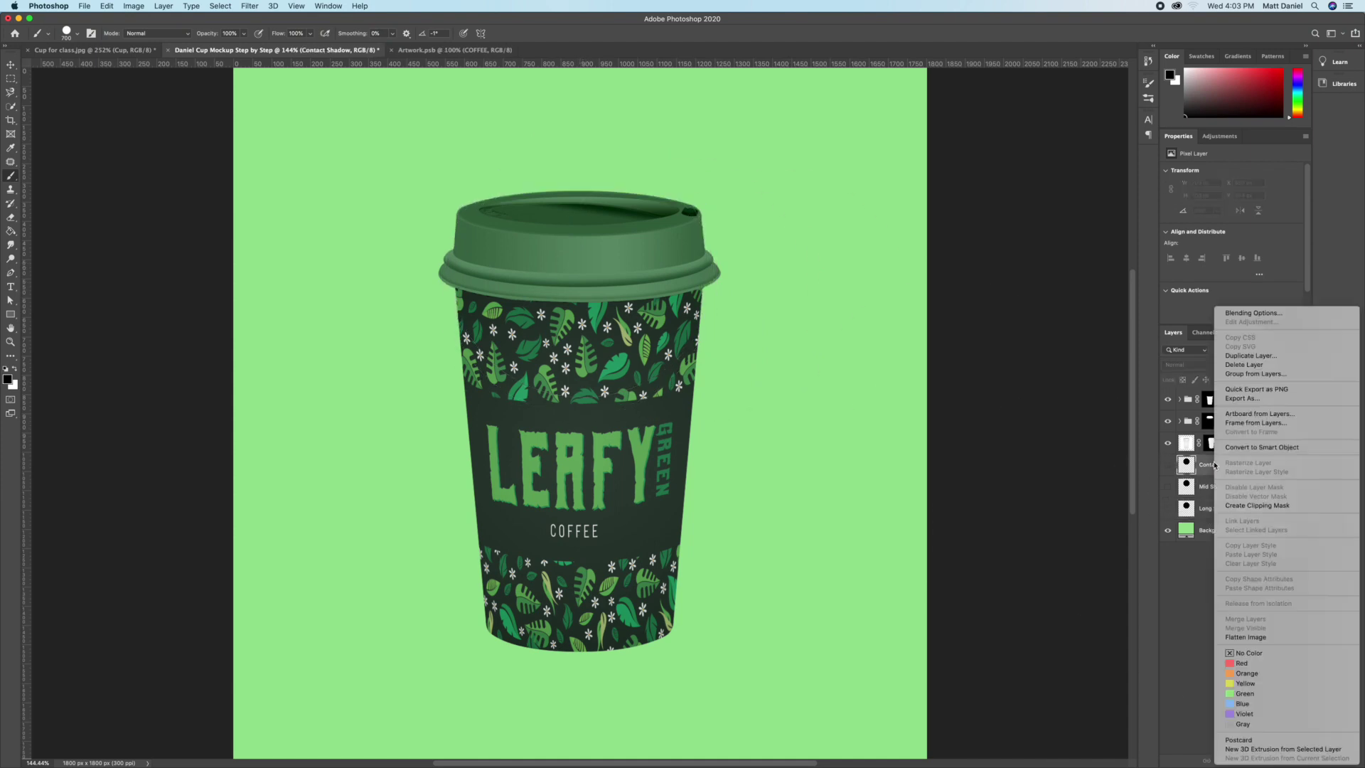
pyautogui.click(1240, 450)
pyautogui.rightClick(1222, 489)
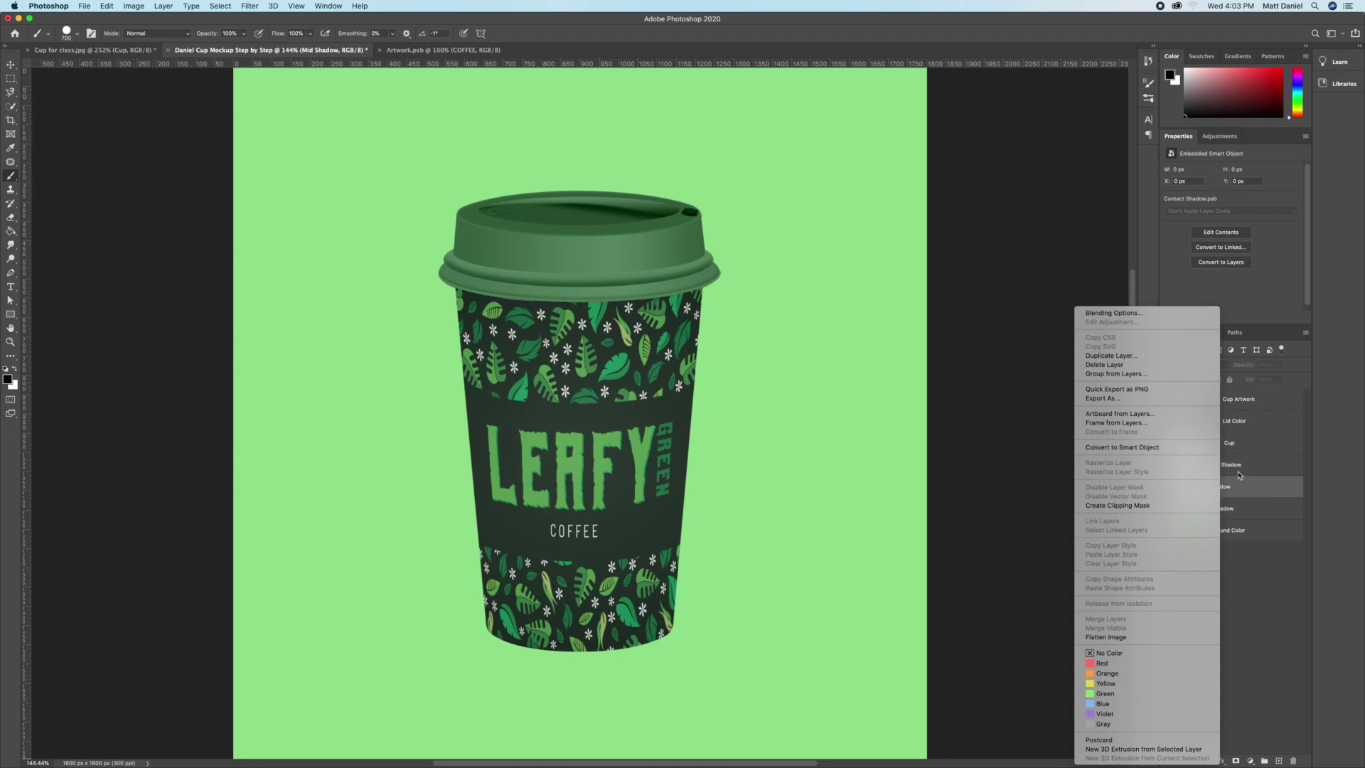
pyautogui.click(1241, 473)
pyautogui.click(1233, 470)
pyautogui.press('super+z')
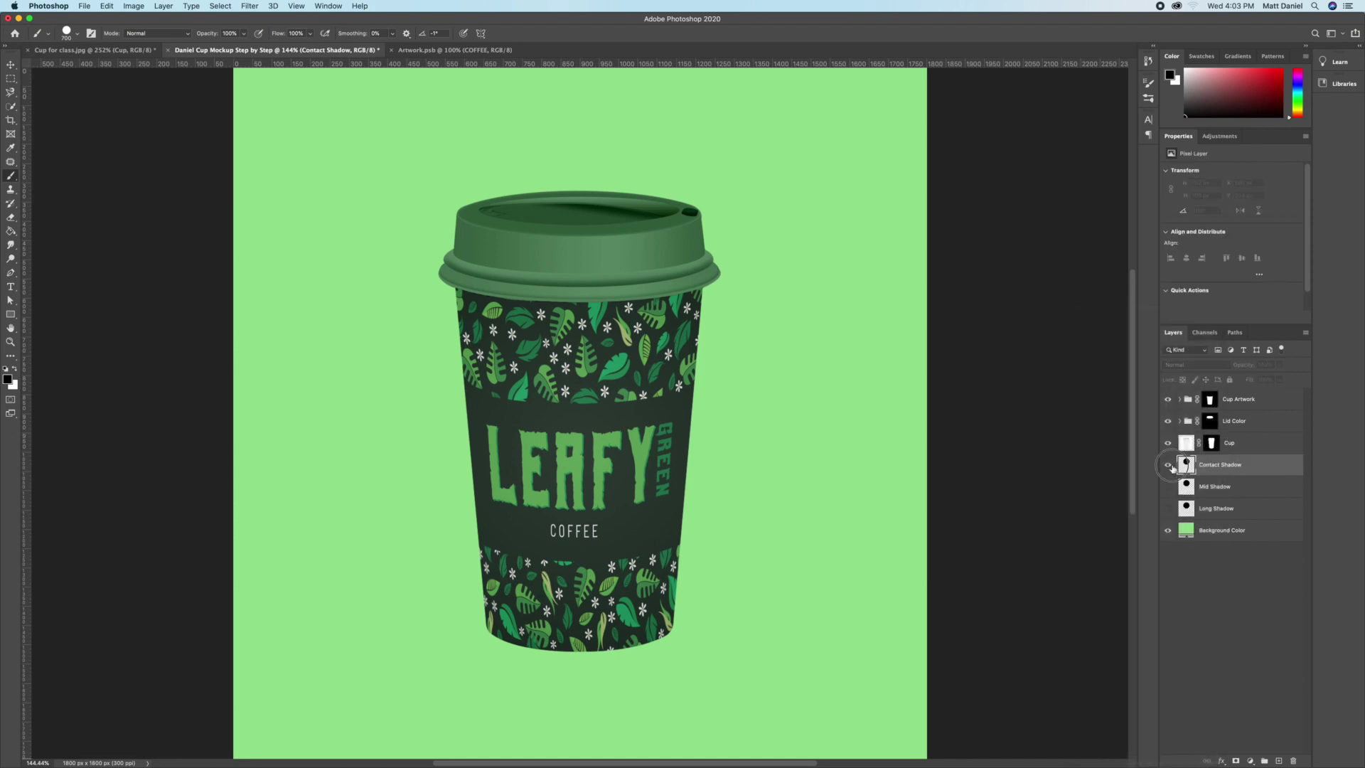
# Step: Show the Contact Shadow layer and convert the Contact, Mid and Long Shadow layers into separate smart objects
pyautogui.click(1167, 466)
pyautogui.rightClick(1206, 465)
pyautogui.click(1240, 460)
pyautogui.rightClick(1219, 486)
pyautogui.click(1182, 460)
pyautogui.rightClick(1227, 508)
# Step: Move the Contact Shadow circle to the cup's base and squash it to about 70% width and 15% height
pyautogui.moveTo(615, 250); pyautogui.dragTo(615, 557)
pyautogui.scroll(-5, 615, 497)
pyautogui.moveTo(591, 270); pyautogui.dragTo(594, 460)
pyautogui.press('super+plus')
pyautogui.press('super+plus')
pyautogui.moveTo(290, 518); pyautogui.dragTo(356, 517)
pyautogui.moveTo(398, 527); pyautogui.dragTo(369, 517)
pyautogui.moveTo(775, 512); pyautogui.dragTo(759, 512)
pyautogui.moveTo(561, 546); pyautogui.dragTo(560, 560)
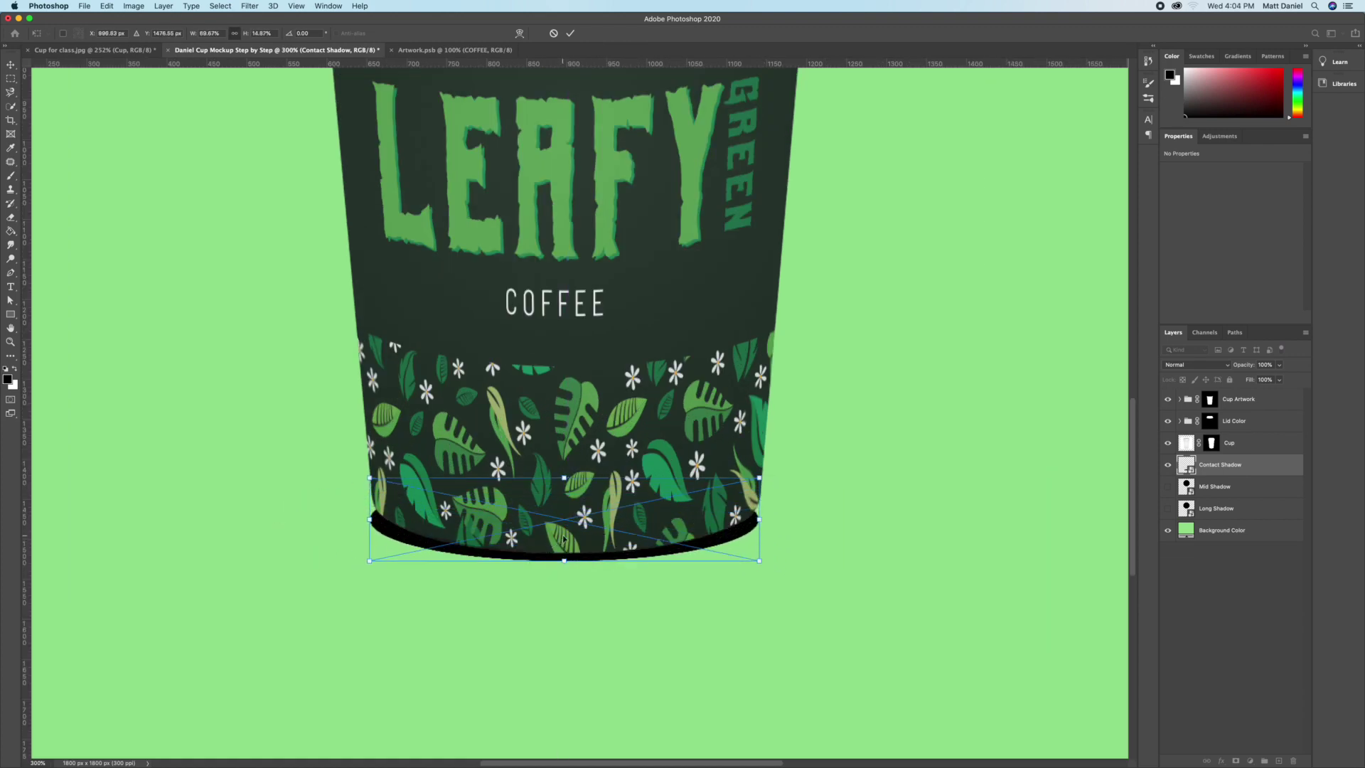
# Step: Warp the Contact Shadow so its lower edge forms a thin dark rim following the cup's curved base
pyautogui.rightClick(563, 539)
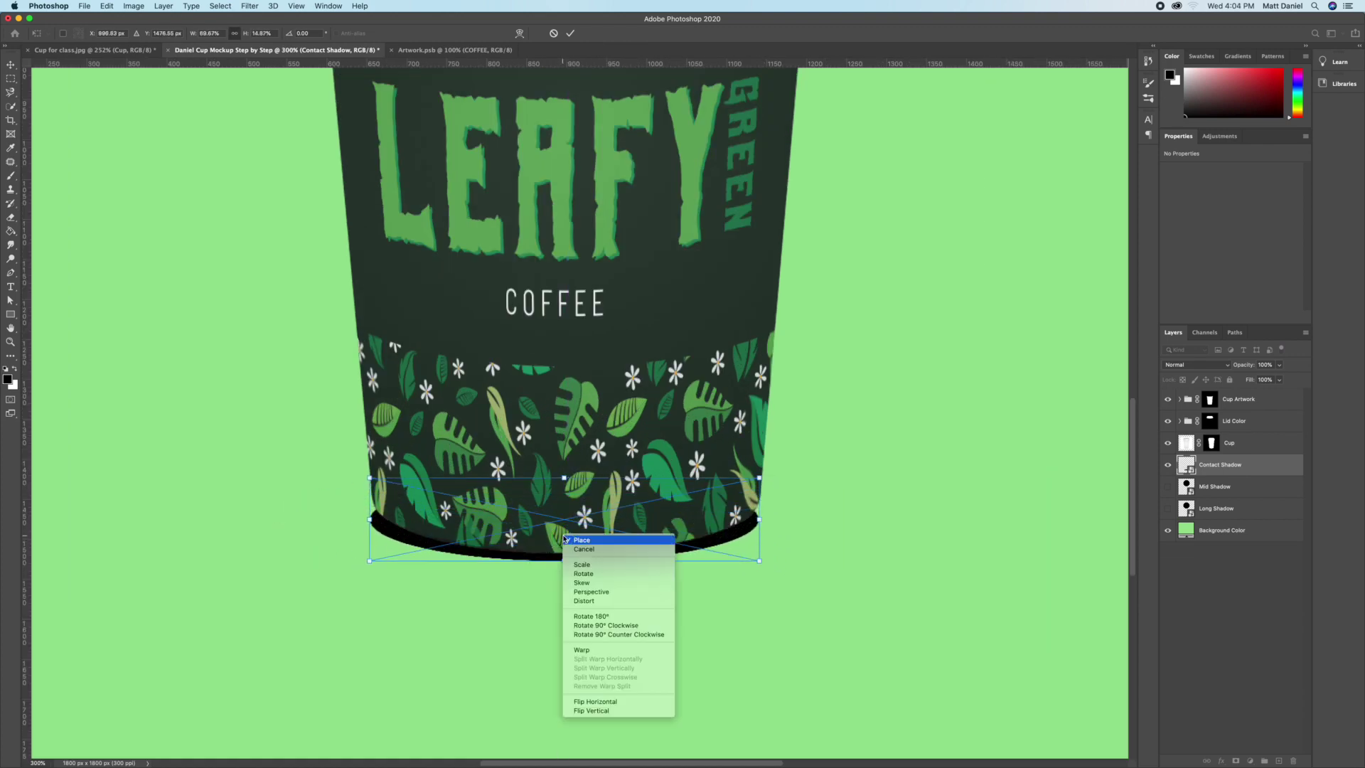
pyautogui.click(578, 649)
pyautogui.moveTo(372, 482); pyautogui.dragTo(370, 349)
pyautogui.moveTo(760, 480); pyautogui.dragTo(762, 354)
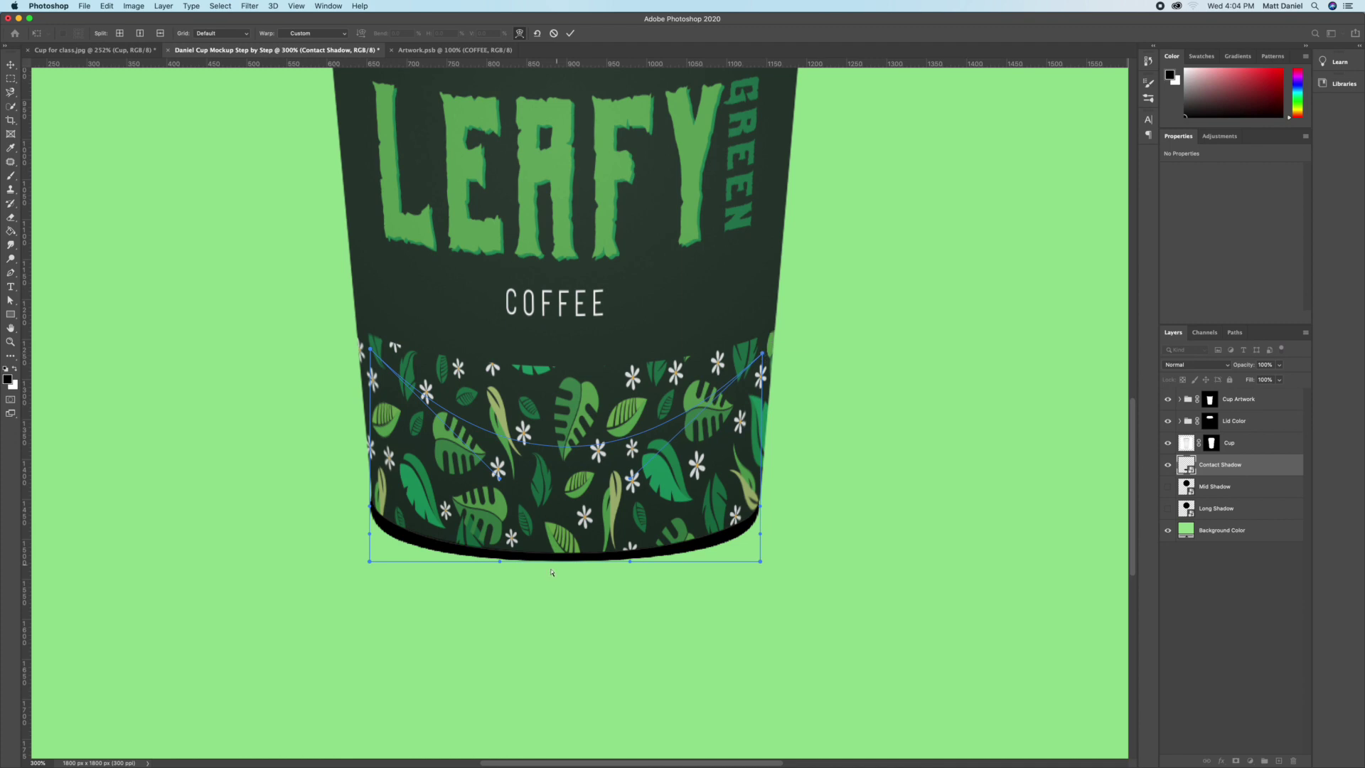
pyautogui.moveTo(368, 563); pyautogui.dragTo(370, 550)
pyautogui.moveTo(761, 561); pyautogui.dragTo(764, 550)
pyautogui.moveTo(569, 558); pyautogui.dragTo(569, 563)
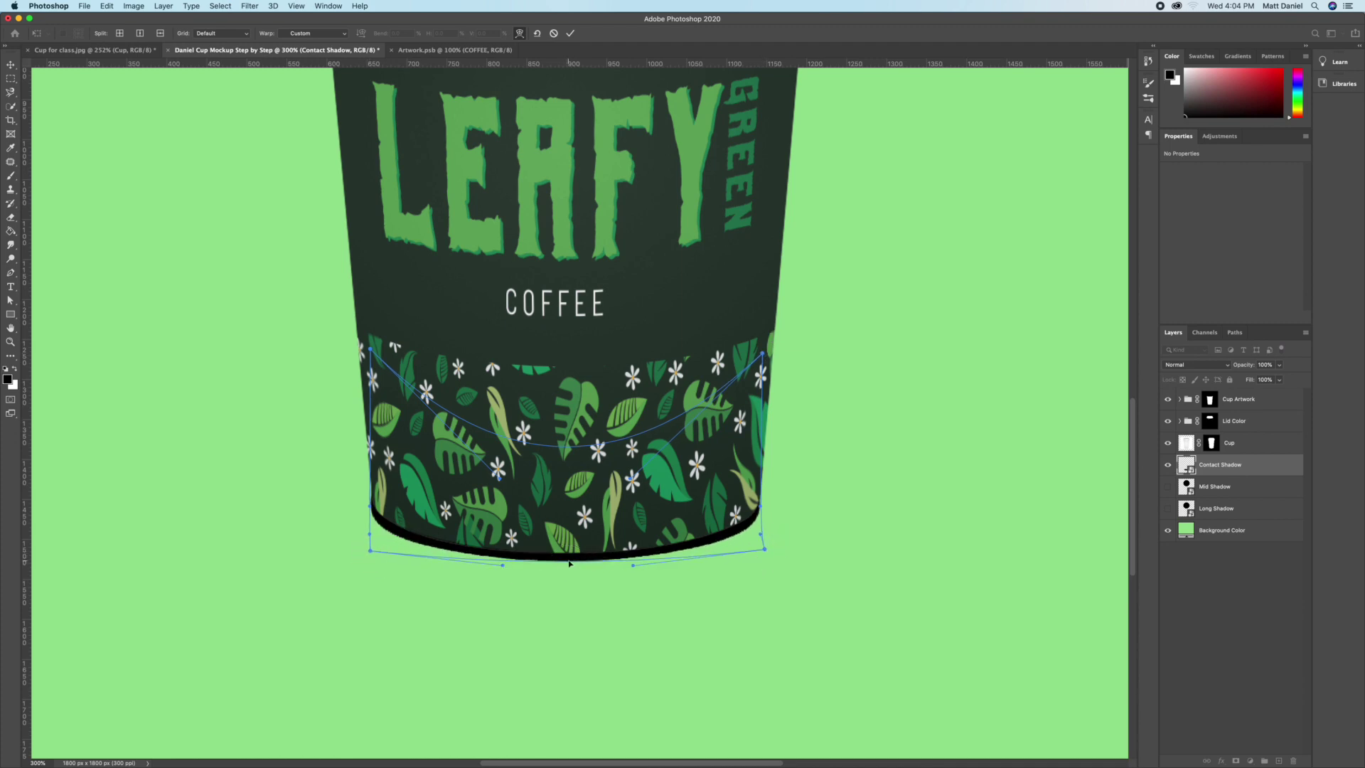
pyautogui.moveTo(369, 553); pyautogui.dragTo(371, 542)
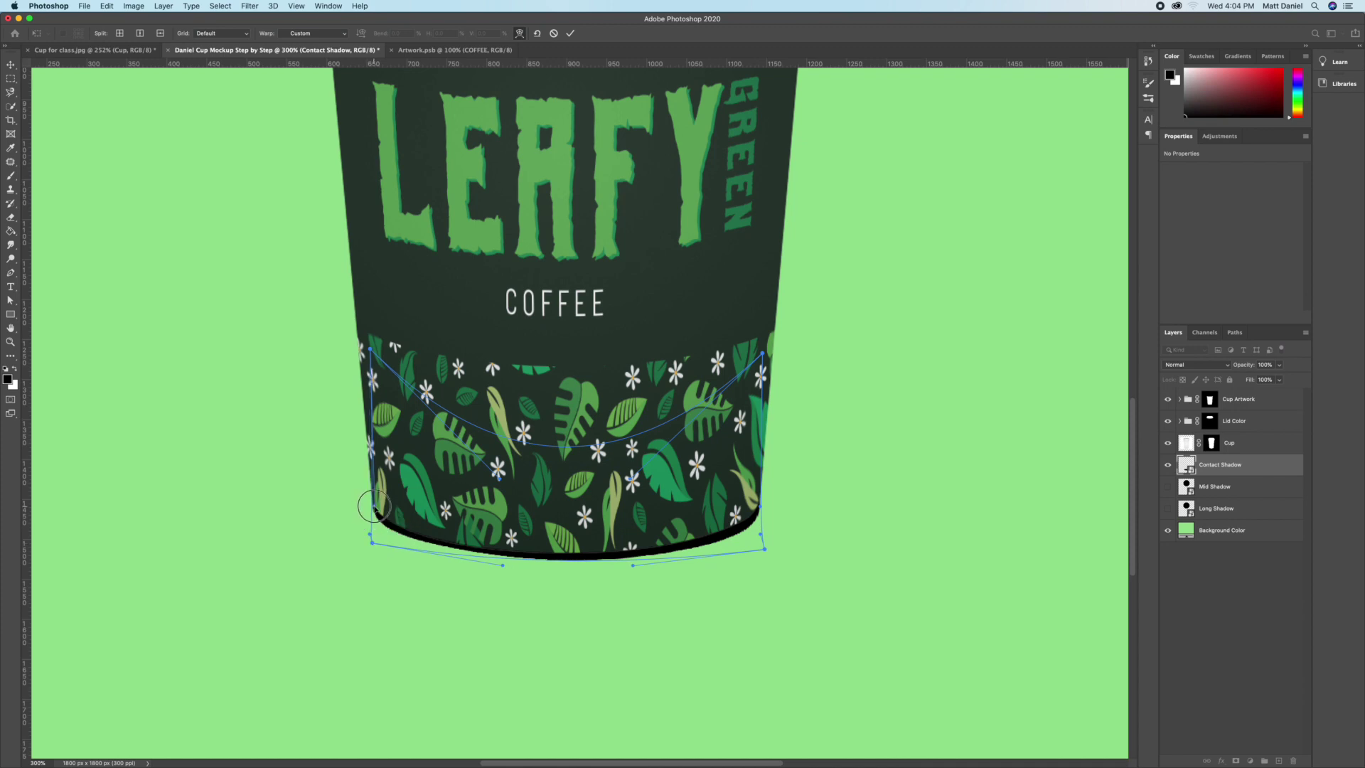
pyautogui.moveTo(765, 549); pyautogui.dragTo(761, 544)
pyautogui.moveTo(502, 566); pyautogui.dragTo(503, 571)
pyautogui.moveTo(633, 565); pyautogui.dragTo(569, 559)
pyautogui.moveTo(389, 530); pyautogui.dragTo(388, 526)
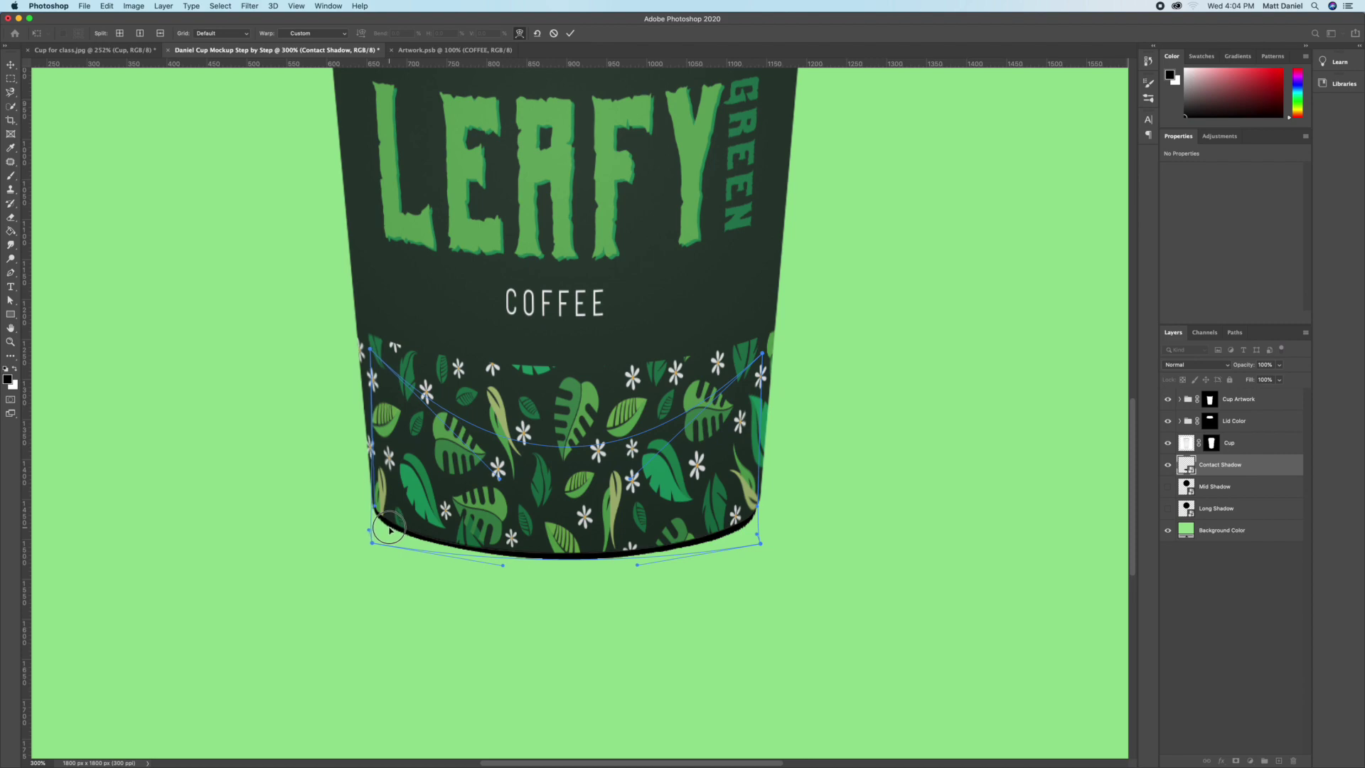
pyautogui.press('Return')
pyautogui.press('super+0')
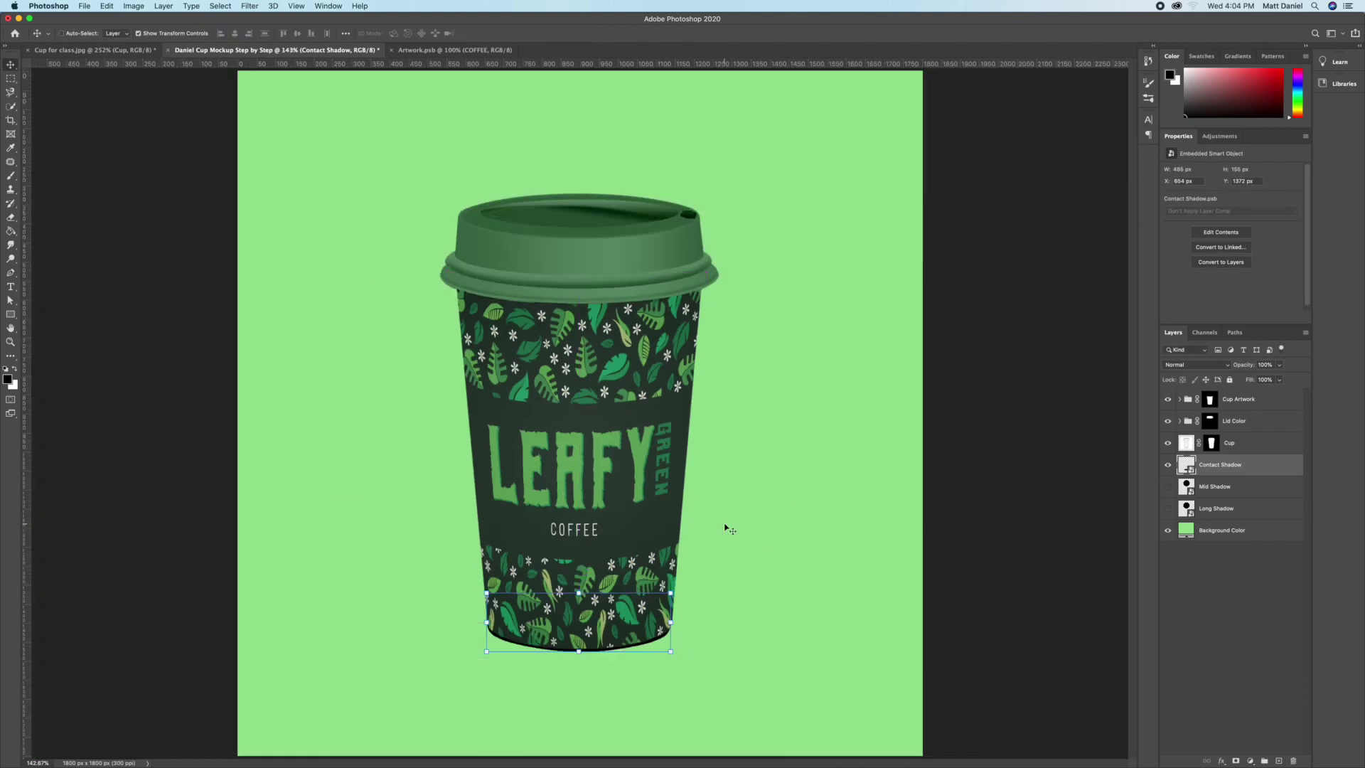
# Step: Fine-tune the Contact Shadow's fit at the cup's base by narrowing it slightly to 482 px wide
pyautogui.click(1204, 487)
pyautogui.click(1216, 467)
pyautogui.press('super+plus')
pyautogui.press('super+plus')
pyautogui.press('super+plus')
pyautogui.moveTo(612, 598); pyautogui.dragTo(649, 224)
pyautogui.press('super+t')
pyautogui.moveTo(353, 563); pyautogui.dragTo(353, 563)
pyautogui.press('Return')
pyautogui.press('super+minus')
pyautogui.press('super+minus')
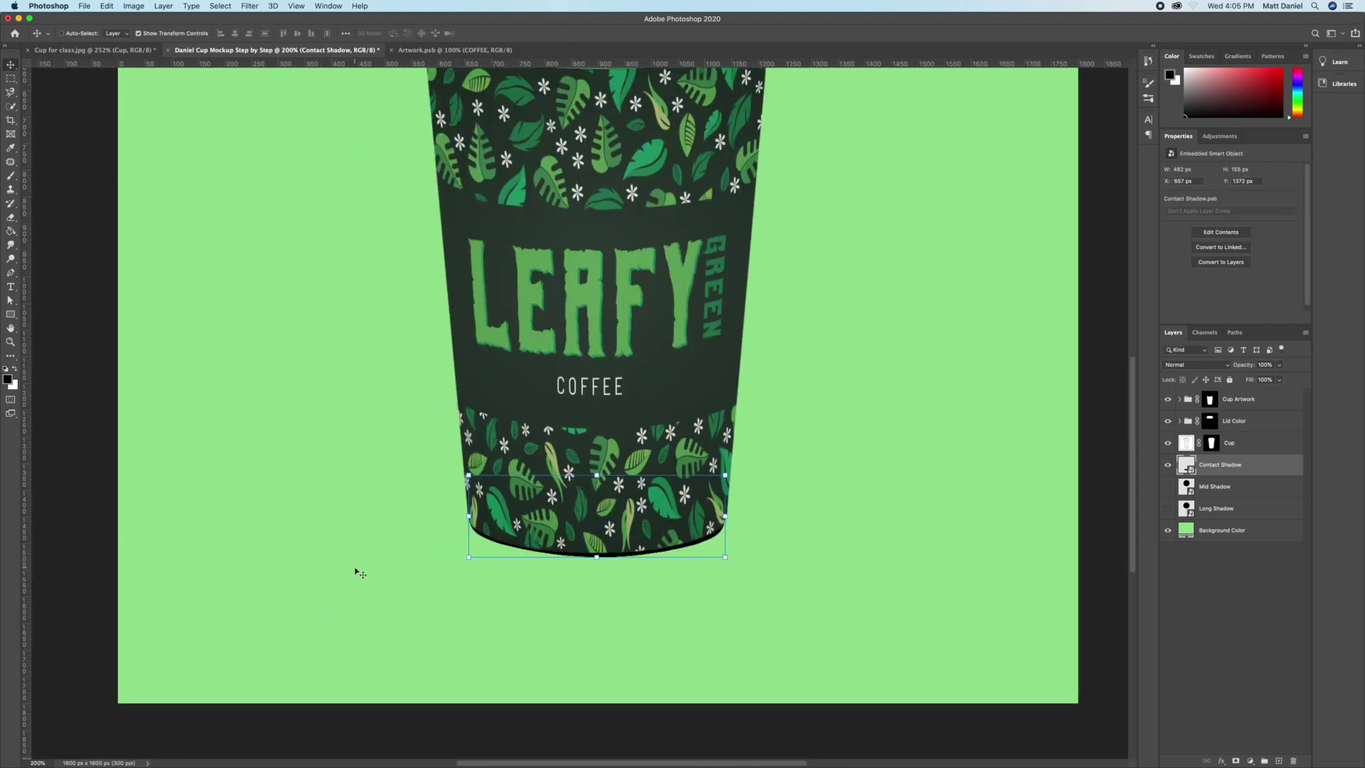
# Step: Show the Mid Shadow layer, move its circle to the cup's base and scale it to about 124% width and 32% height
pyautogui.click(1210, 488)
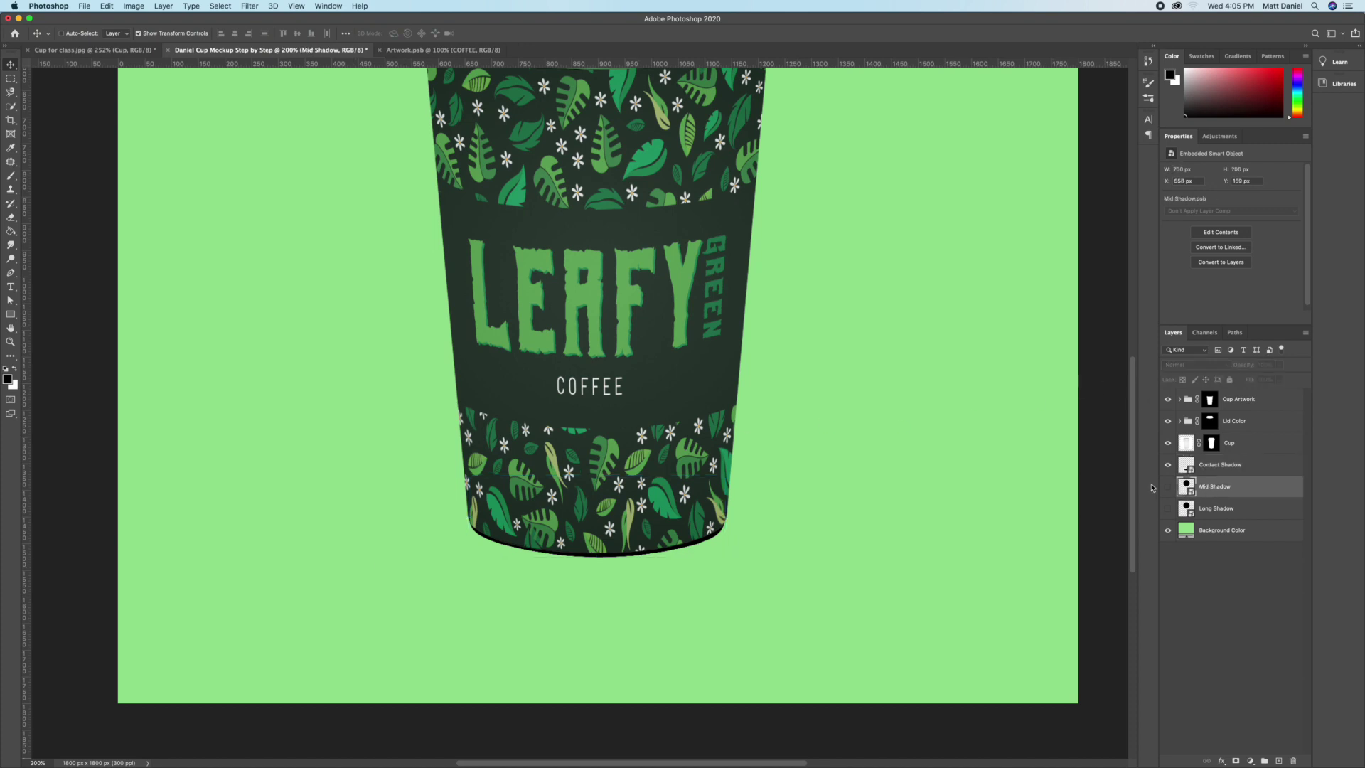
pyautogui.click(1168, 487)
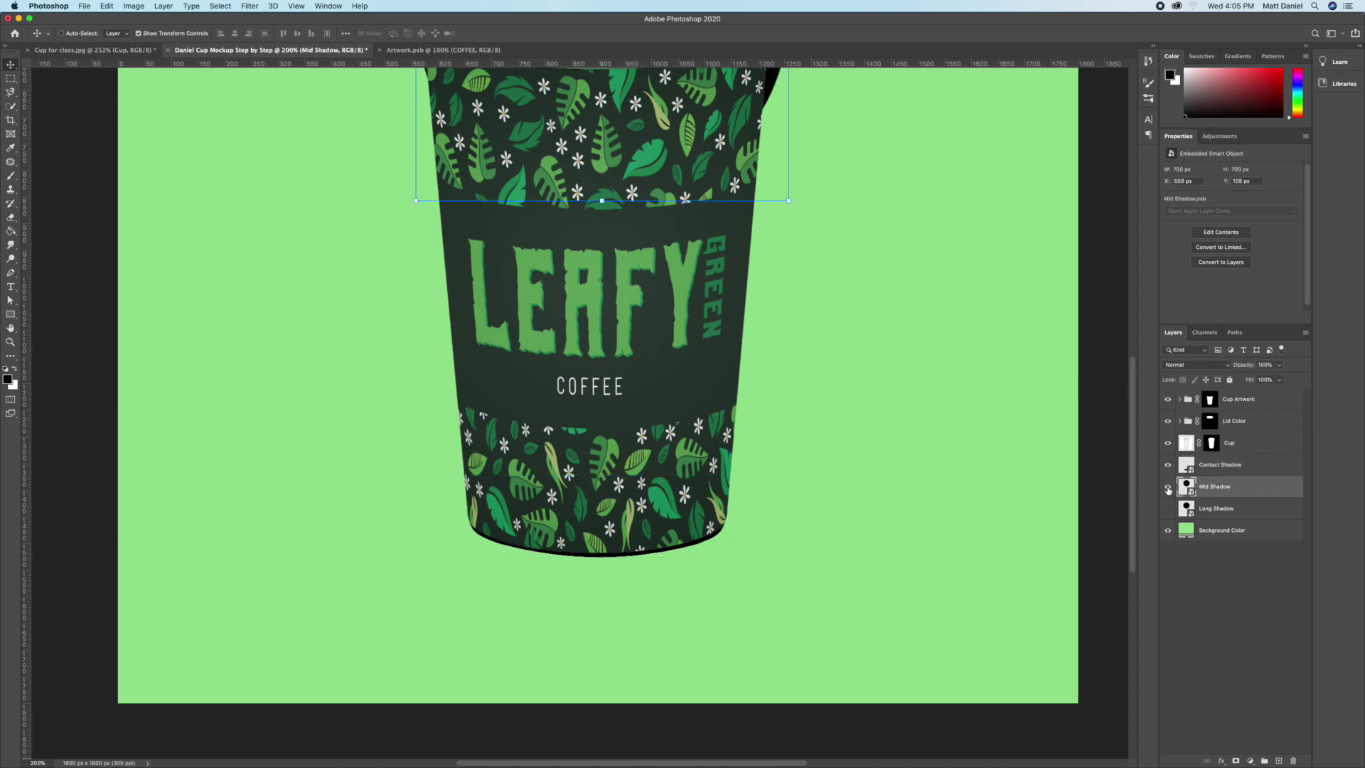
pyautogui.press('super+minus')
pyautogui.moveTo(635, 247); pyautogui.dragTo(582, 539)
pyautogui.press('super+t')
pyautogui.press('super+plus')
pyautogui.scroll(-5, 595, 573)
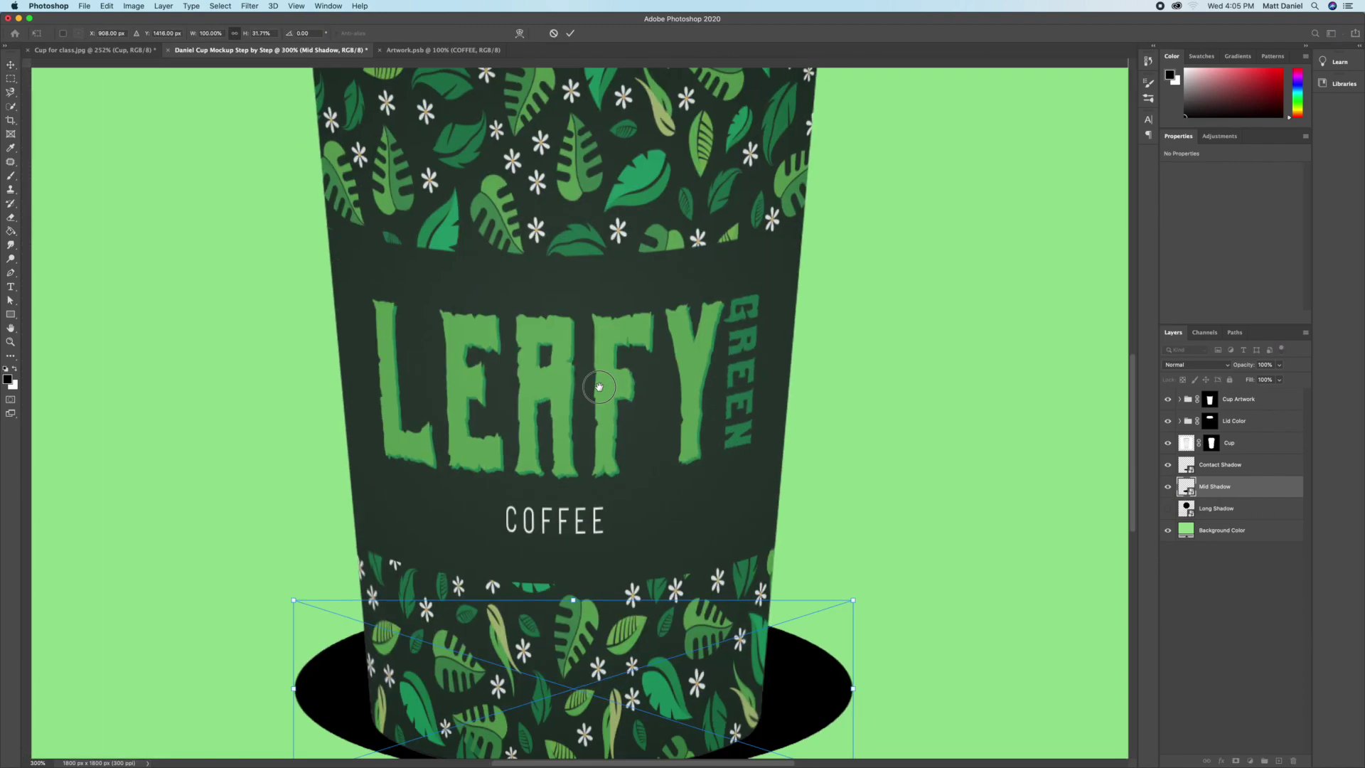
pyautogui.moveTo(845, 563); pyautogui.dragTo(792, 551)
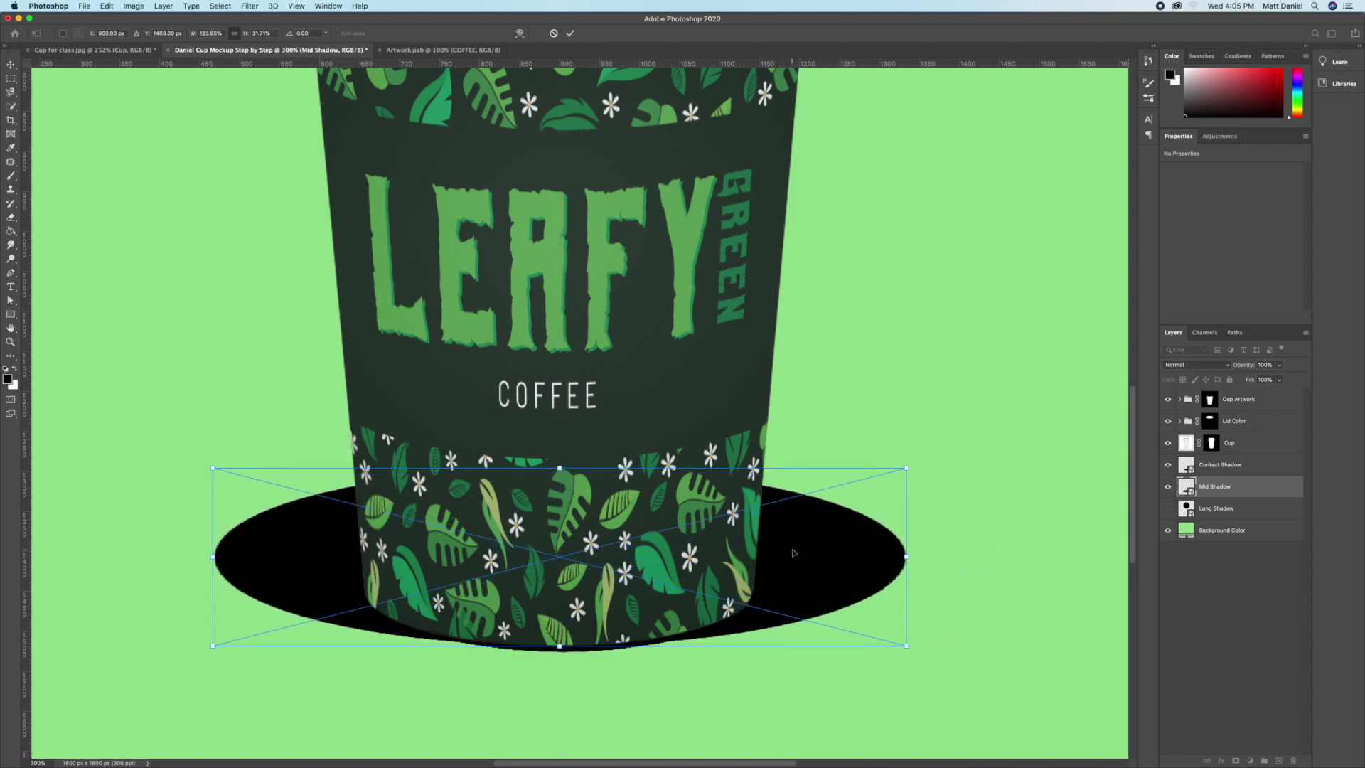
# Step: Warp the Mid Shadow so both sides sweep upward beside the cup while its bottom hugs the curved base
pyautogui.rightClick(793, 548)
pyautogui.click(822, 663)
pyautogui.moveTo(907, 471); pyautogui.dragTo(890, 205)
pyautogui.moveTo(214, 468); pyautogui.dragTo(207, 157)
pyautogui.moveTo(213, 527); pyautogui.dragTo(204, 433)
pyautogui.press('super+z')
pyautogui.moveTo(247, 560); pyautogui.dragTo(244, 448)
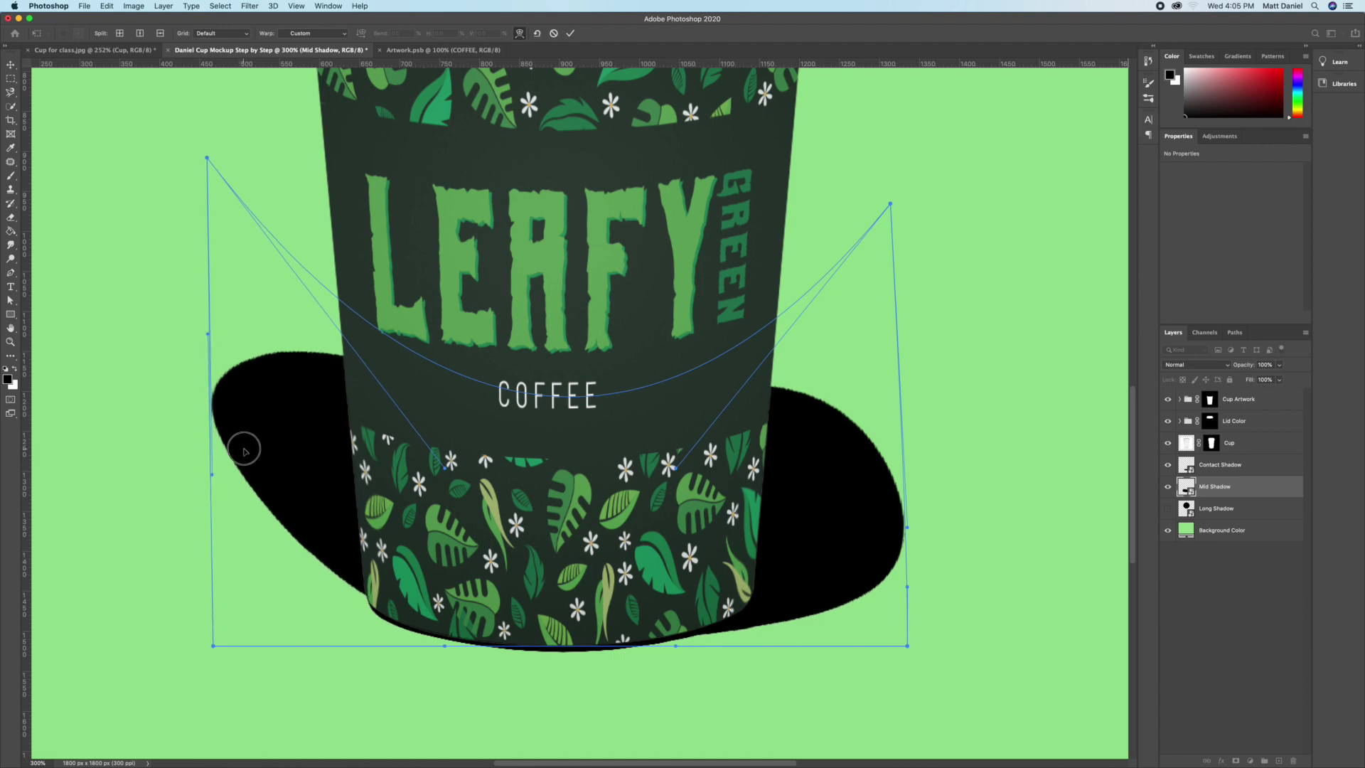
pyautogui.moveTo(886, 523); pyautogui.dragTo(874, 390)
pyautogui.moveTo(548, 400); pyautogui.dragTo(548, 494)
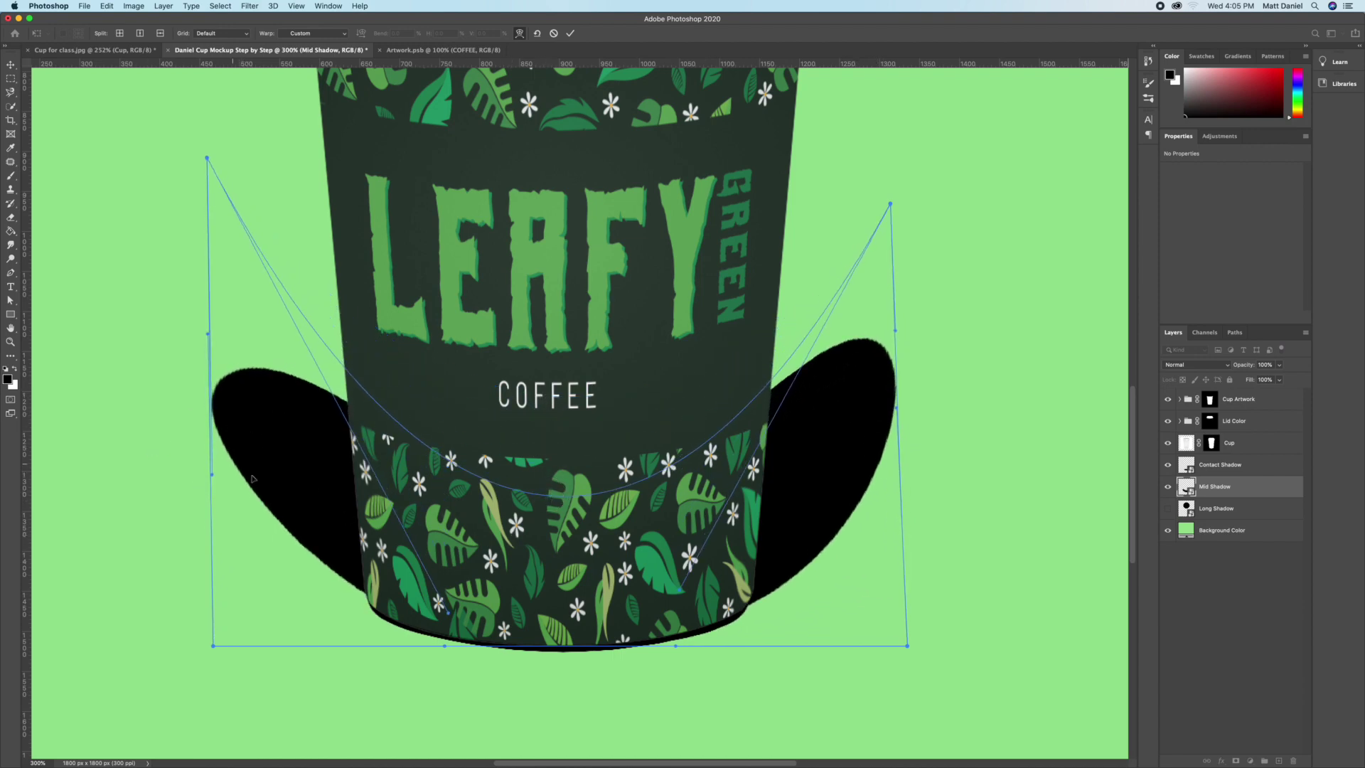
# Step: Add a horizontal guide below the LEAFY lettering and even out the Mid Shadow's two warped sides against it
pyautogui.moveTo(244, 375); pyautogui.dragTo(250, 369)
pyautogui.moveTo(467, 63); pyautogui.dragTo(478, 339)
pyautogui.moveTo(581, 604); pyautogui.dragTo(581, 608)
pyautogui.moveTo(395, 581); pyautogui.dragTo(394, 590)
pyautogui.moveTo(769, 572); pyautogui.dragTo(769, 569)
pyautogui.moveTo(580, 502); pyautogui.dragTo(563, 509)
pyautogui.press('Return')
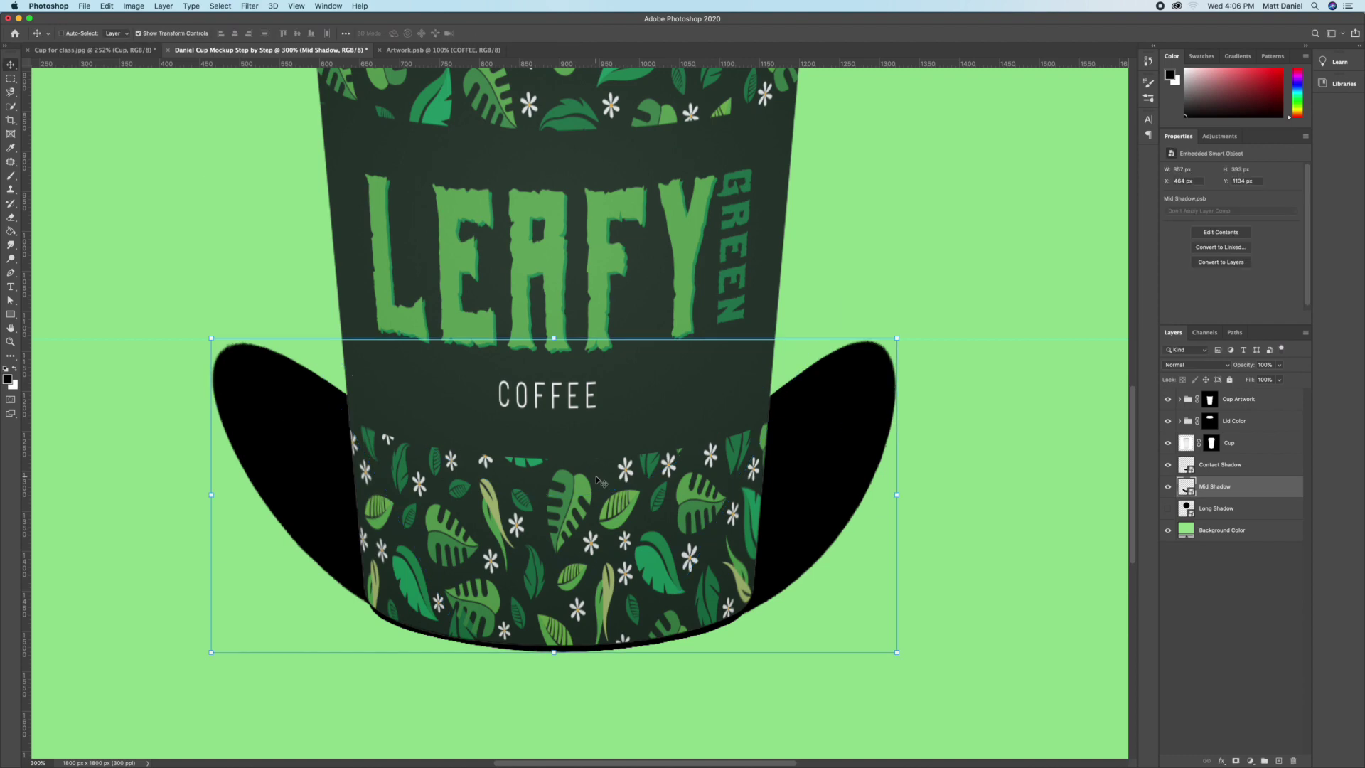
# Step: Swap visibility from Mid Shadow to Long Shadow, and reshape the Long Shadow circle into a wide, flat ellipse at the cup's base
pyautogui.click(1167, 486)
pyautogui.click(1167, 508)
pyautogui.click(1216, 508)
pyautogui.press('super+1')
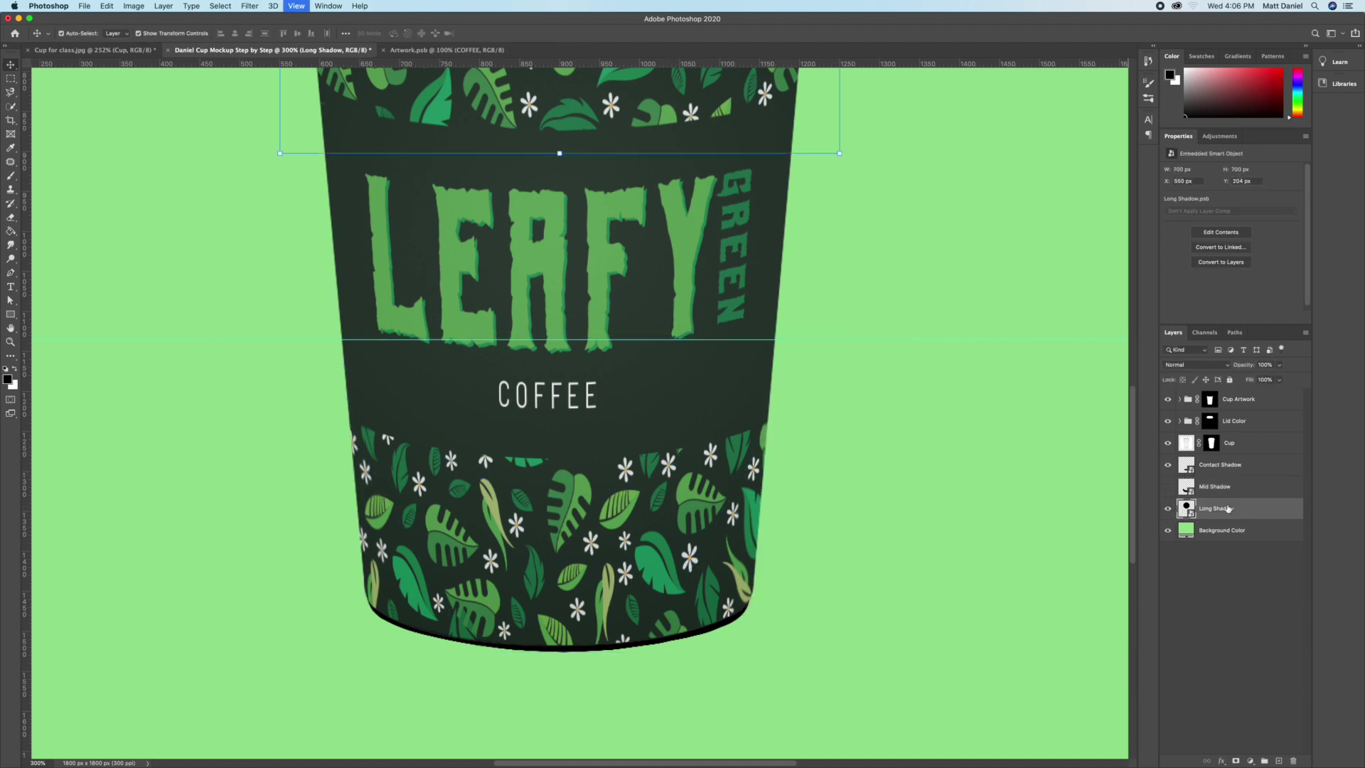
pyautogui.moveTo(601, 243); pyautogui.dragTo(598, 379)
pyautogui.press('super+equal')
pyautogui.moveTo(558, 305); pyautogui.dragTo(558, 569)
pyautogui.moveTo(545, 659); pyautogui.dragTo(538, 615)
pyautogui.moveTo(371, 578)
pyautogui.mouseDown()
pyautogui.moveTo(264, 577)
pyautogui.moveTo(398, 582)
pyautogui.mouseUp()
# Step: Warp the Long Shadow upward and outward into tall lobes beside the cup, keeping its lower edge along the base
pyautogui.rightClick(467, 571)
pyautogui.click(498, 690)
pyautogui.moveTo(552, 533); pyautogui.dragTo(468, 297)
pyautogui.moveTo(314, 530); pyautogui.dragTo(273, 318)
pyautogui.moveTo(793, 526); pyautogui.dragTo(873, 282)
pyautogui.moveTo(563, 314); pyautogui.dragTo(561, 519)
pyautogui.moveTo(336, 486); pyautogui.dragTo(322, 397)
pyautogui.moveTo(787, 475); pyautogui.dragTo(790, 391)
pyautogui.moveTo(558, 430); pyautogui.dragTo(554, 350)
pyautogui.moveTo(311, 592); pyautogui.dragTo(354, 512)
pyautogui.moveTo(786, 524); pyautogui.dragTo(774, 493)
pyautogui.moveTo(399, 344); pyautogui.dragTo(397, 320)
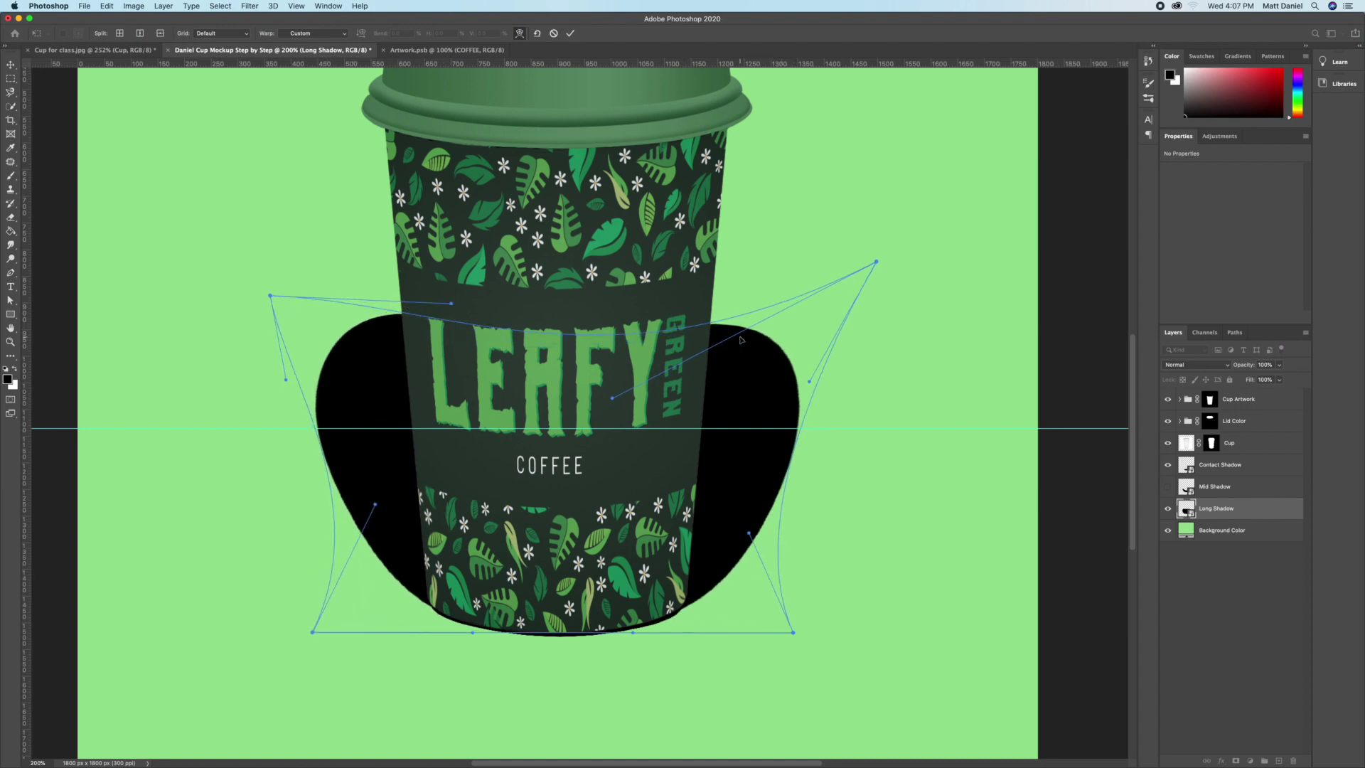
# Step: Refine the Long Shadow's warp by raising its top further and pulling its lower sides in closer to the cup
pyautogui.moveTo(740, 335); pyautogui.dragTo(744, 319)
pyautogui.moveTo(879, 258); pyautogui.dragTo(886, 212)
pyautogui.moveTo(269, 295); pyautogui.dragTo(257, 254)
pyautogui.moveTo(558, 320); pyautogui.dragTo(558, 311)
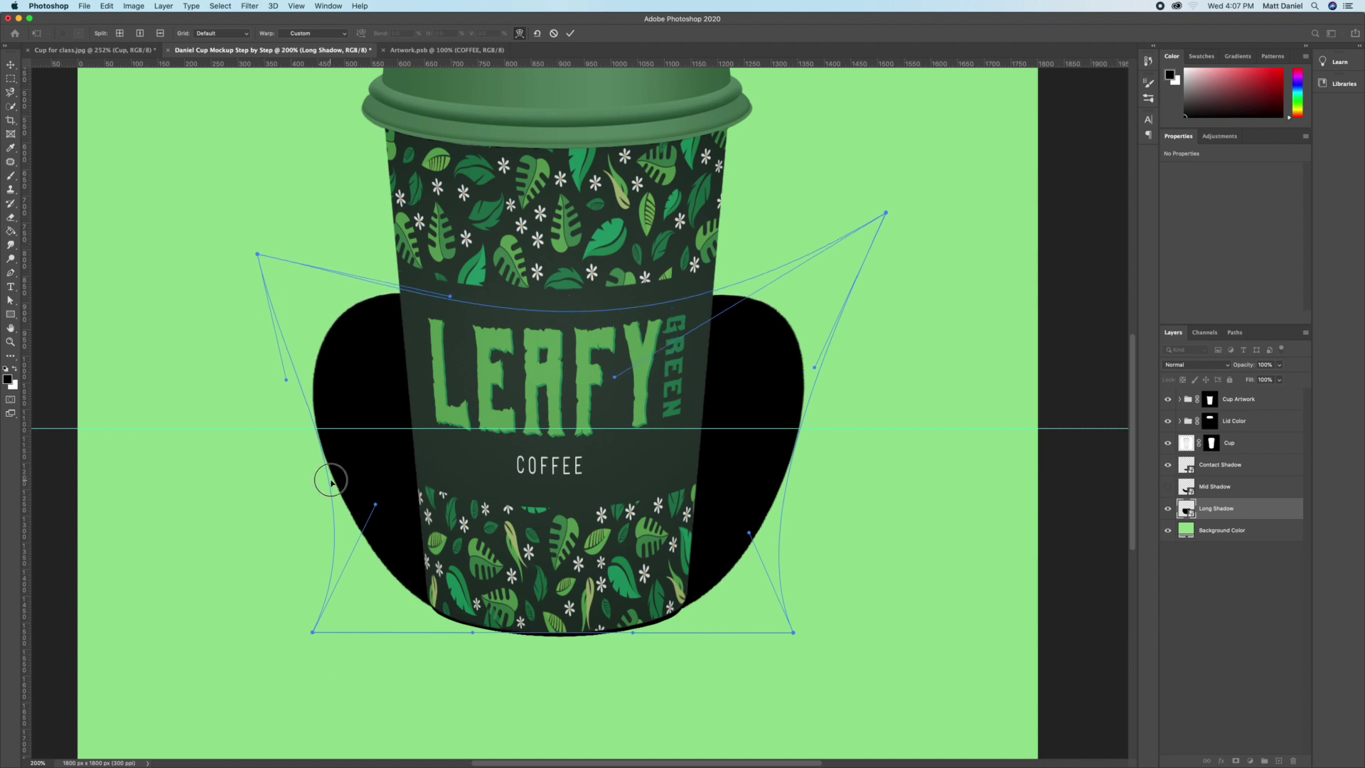
pyautogui.moveTo(375, 504); pyautogui.dragTo(407, 512)
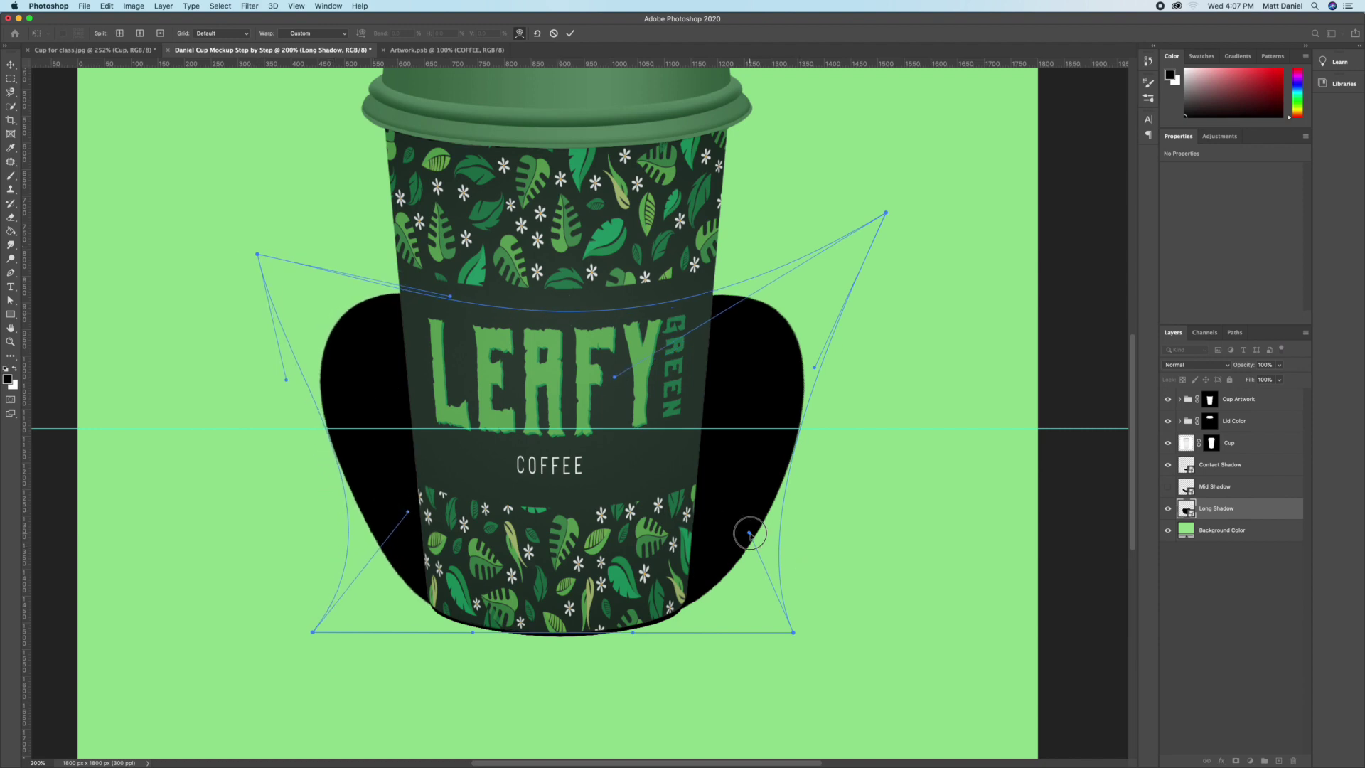
pyautogui.moveTo(748, 532); pyautogui.dragTo(732, 538)
pyautogui.press('Return')
pyautogui.press('super+1')
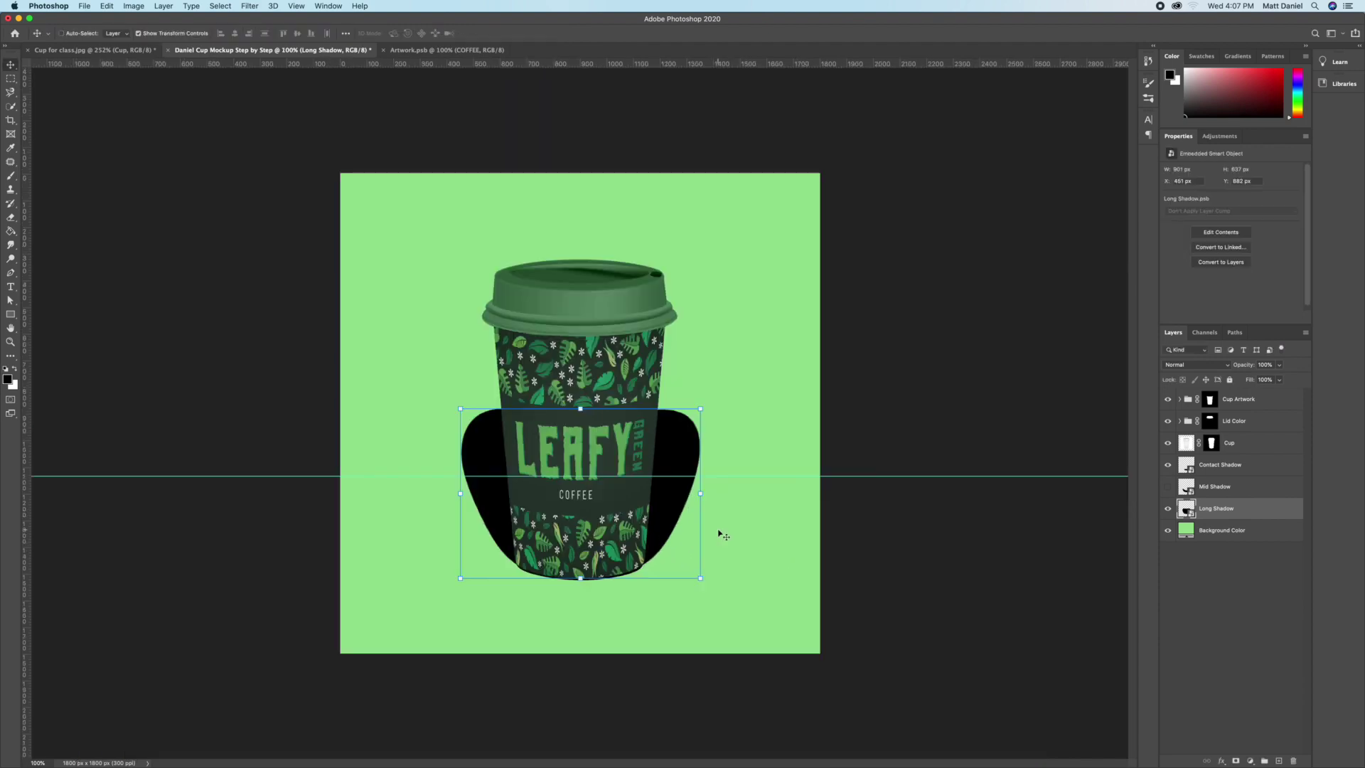
# Step: Hide the Long Shadow and apply a 2.6-pixel Gaussian Blur to the Contact Shadow
pyautogui.click(1168, 509)
pyautogui.click(1184, 467)
pyautogui.press('super+equal')
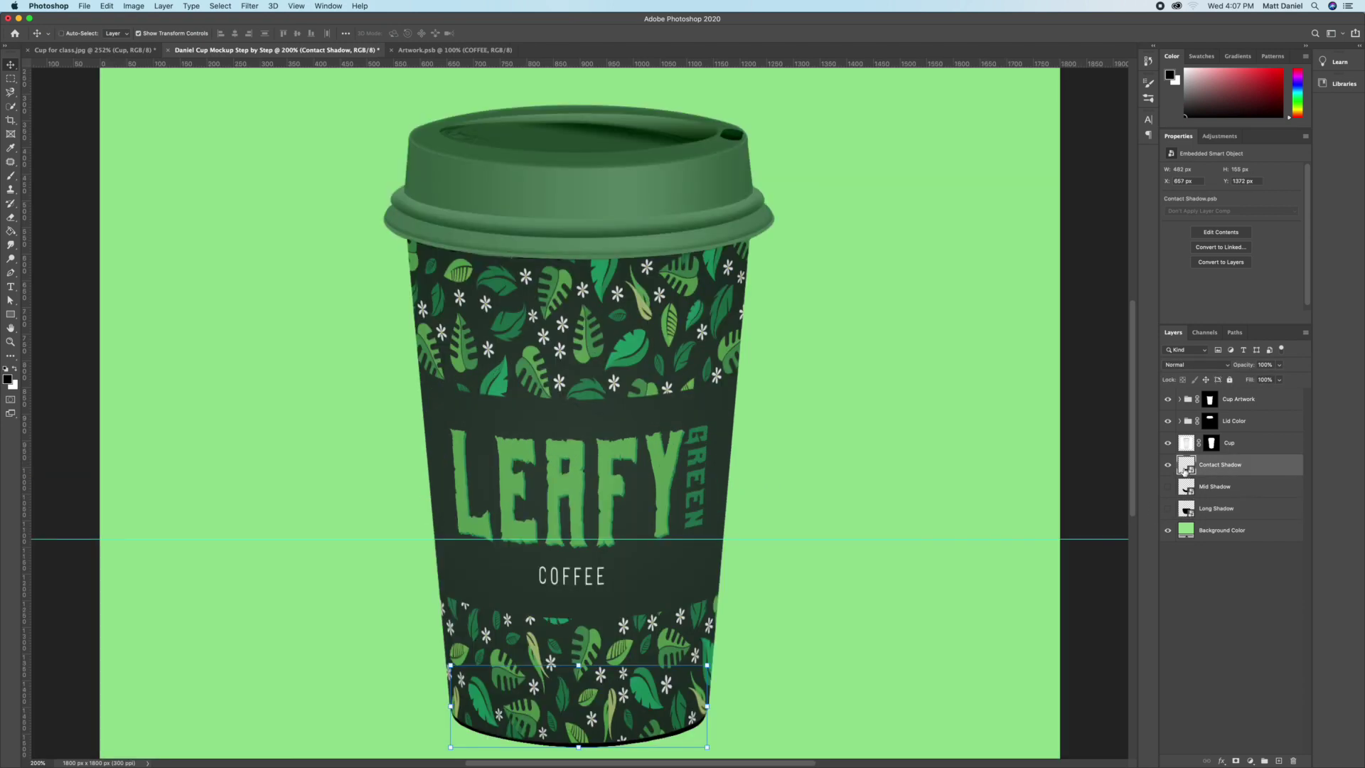
pyautogui.moveTo(893, 573); pyautogui.dragTo(876, 64)
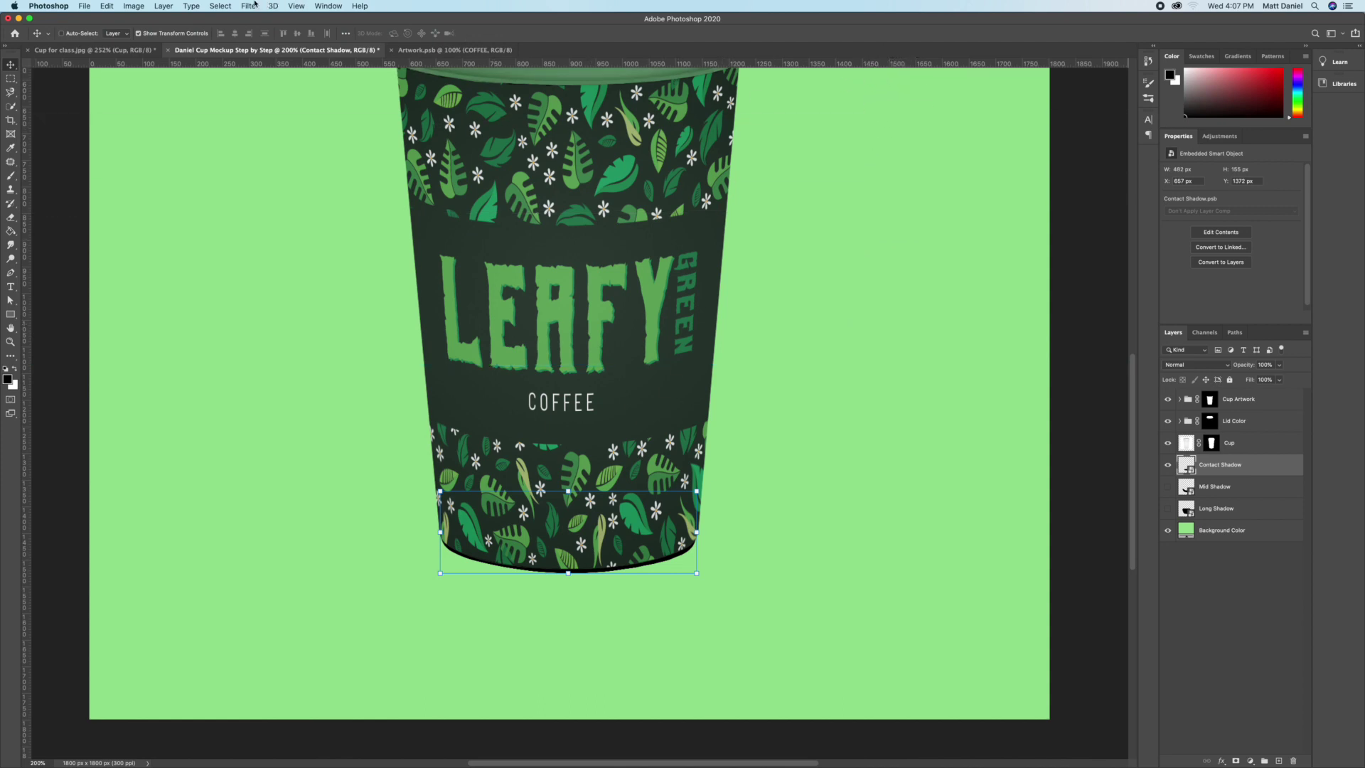
pyautogui.click(253, 5)
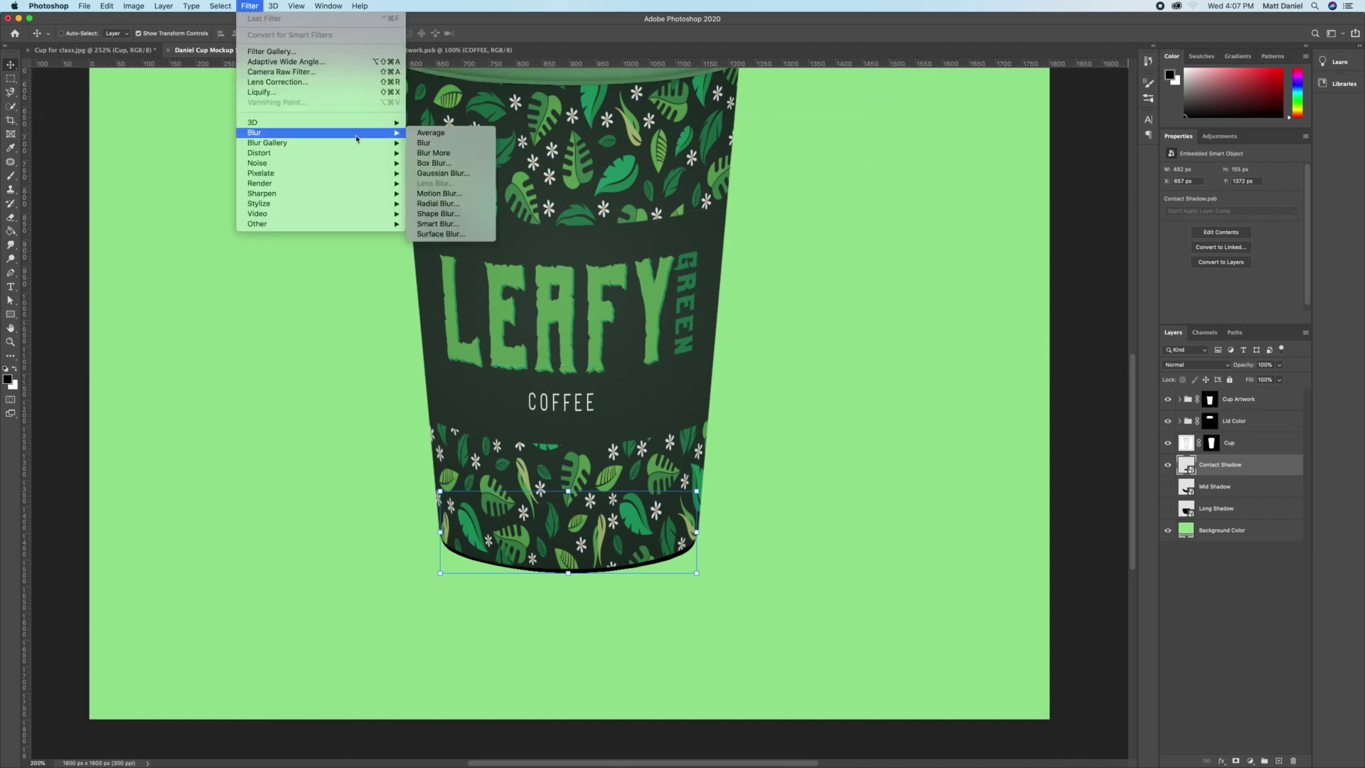
pyautogui.click(428, 173)
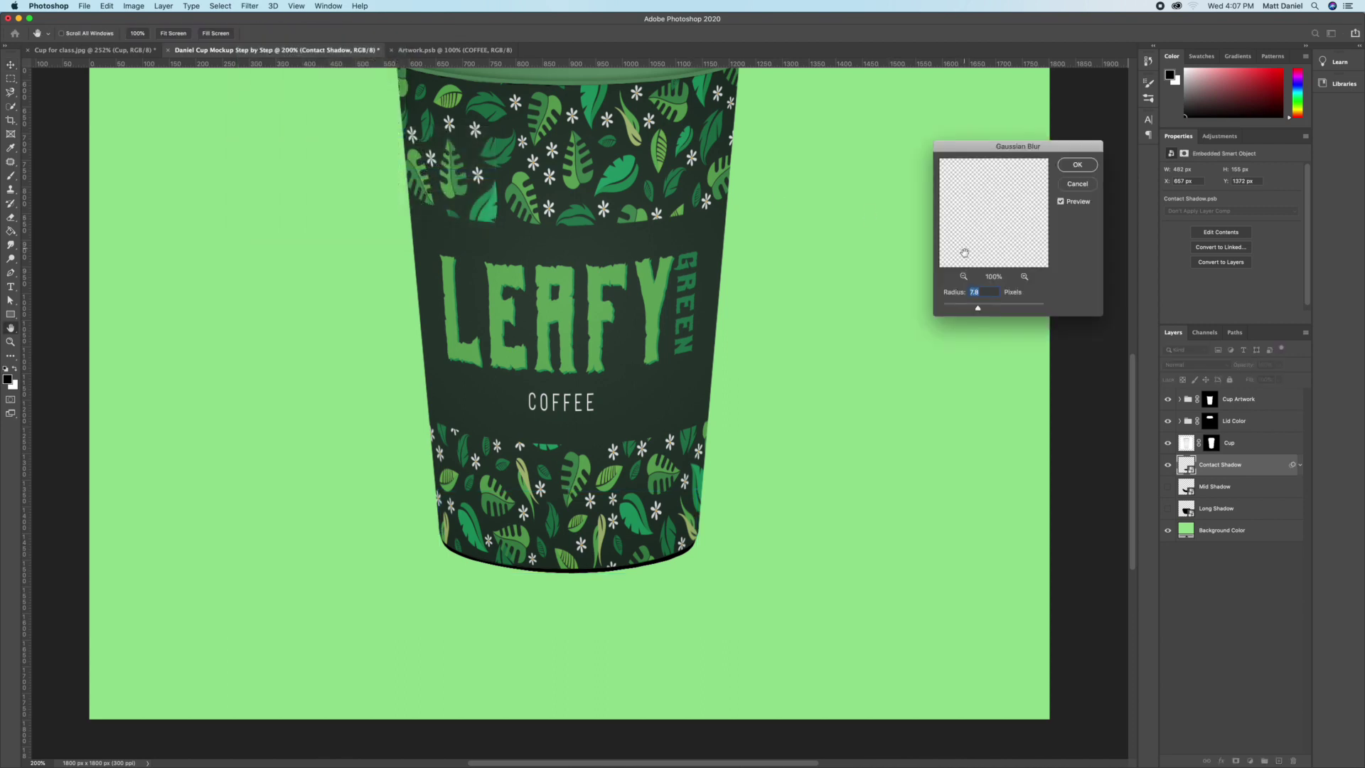
pyautogui.moveTo(978, 308)
pyautogui.mouseDown()
pyautogui.moveTo(942, 313)
pyautogui.moveTo(958, 309)
pyautogui.mouseUp()
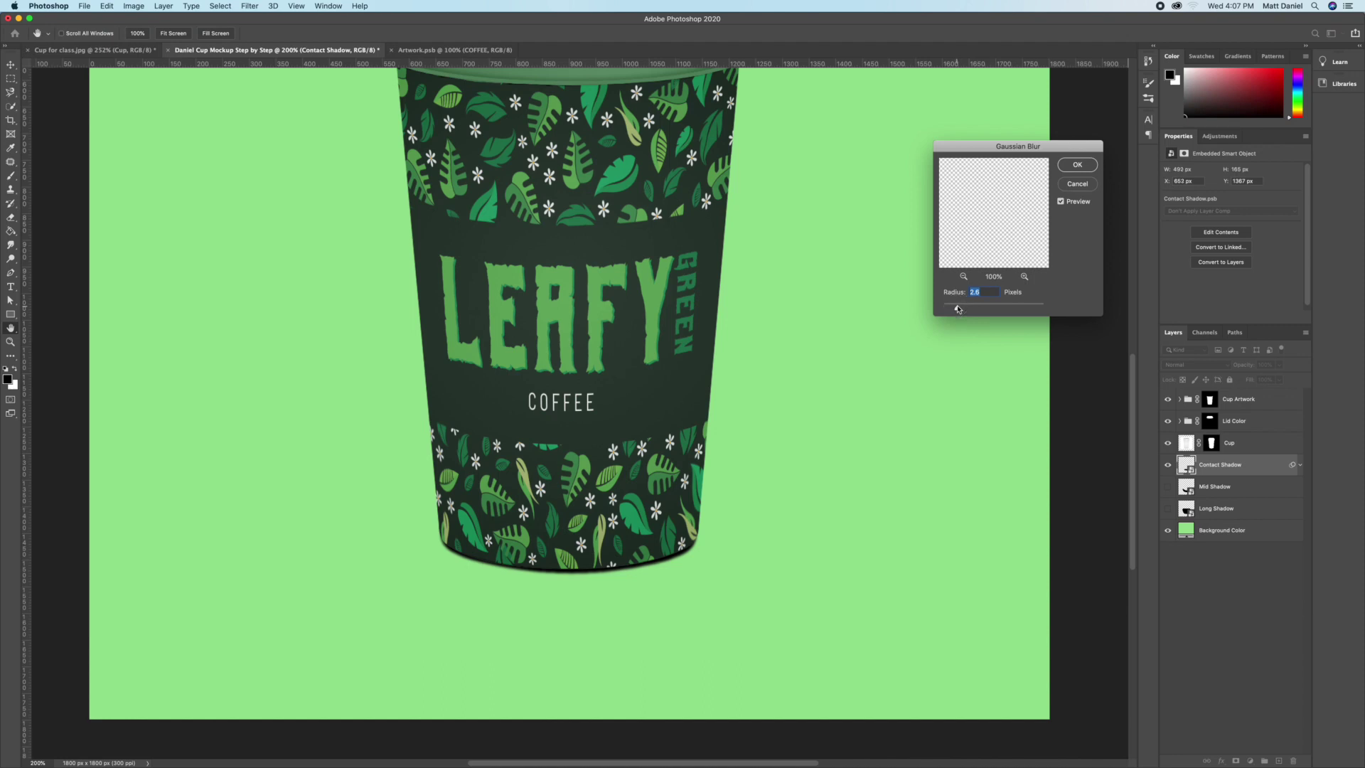
pyautogui.click(1077, 163)
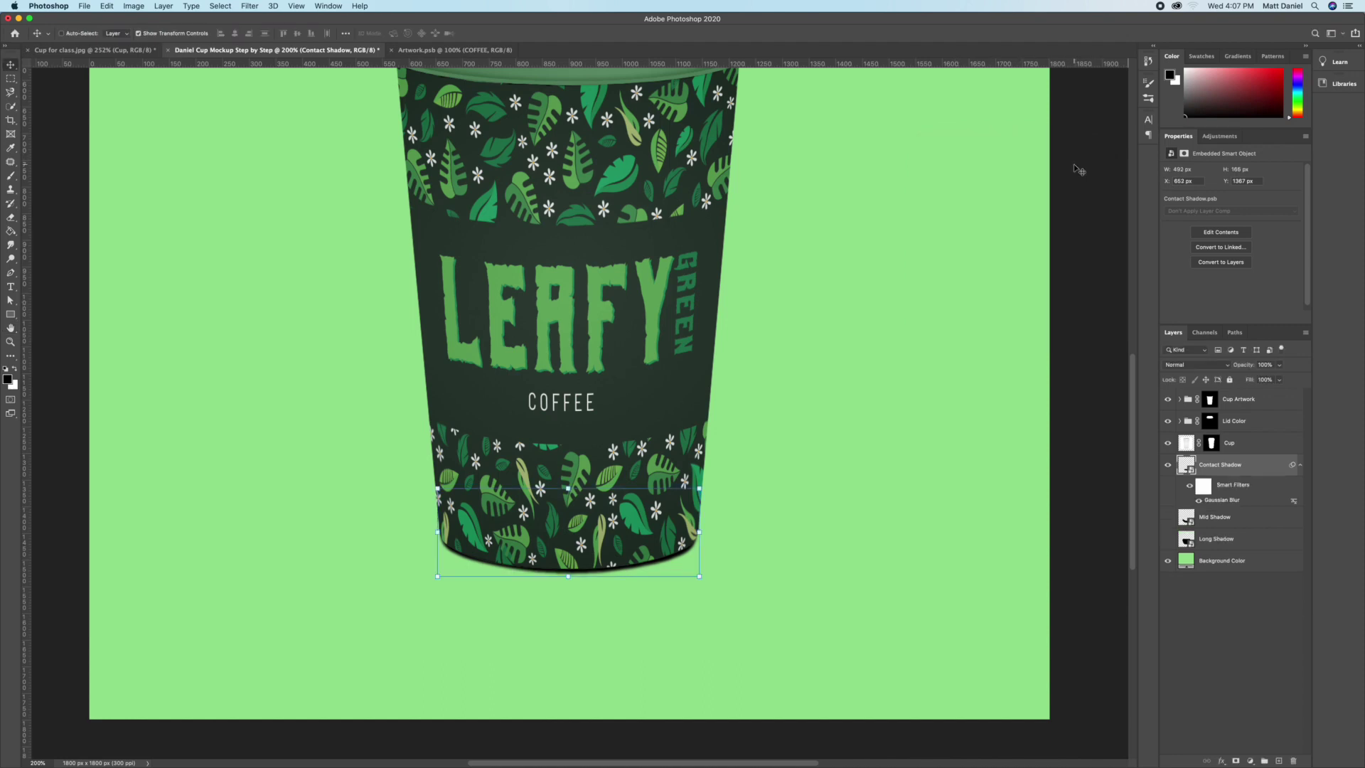
pyautogui.click(1300, 465)
# Step: Show the Mid Shadow and soften it with a Gaussian Blur of about 61.9 pixels
pyautogui.click(1167, 486)
pyautogui.click(1219, 486)
pyautogui.click(249, 6)
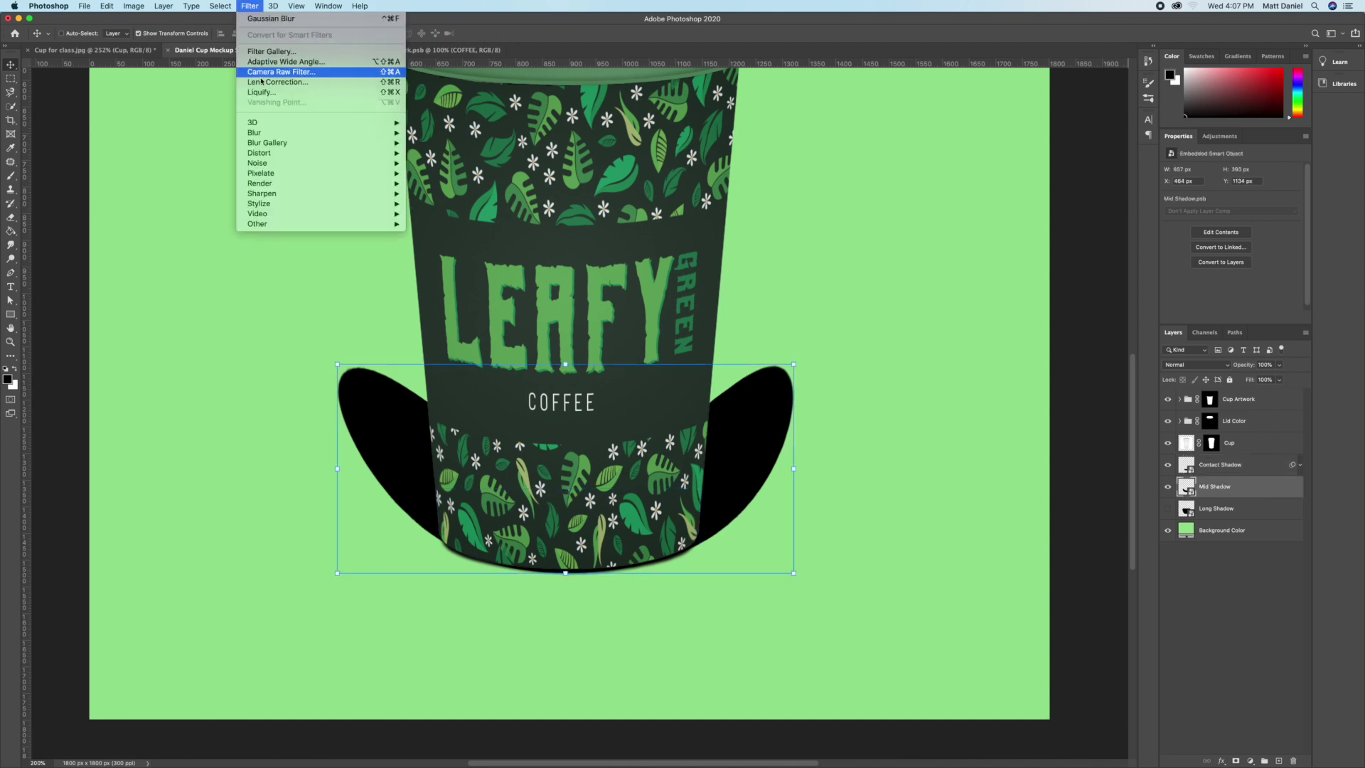
pyautogui.click(441, 173)
pyautogui.moveTo(958, 310); pyautogui.dragTo(1000, 309)
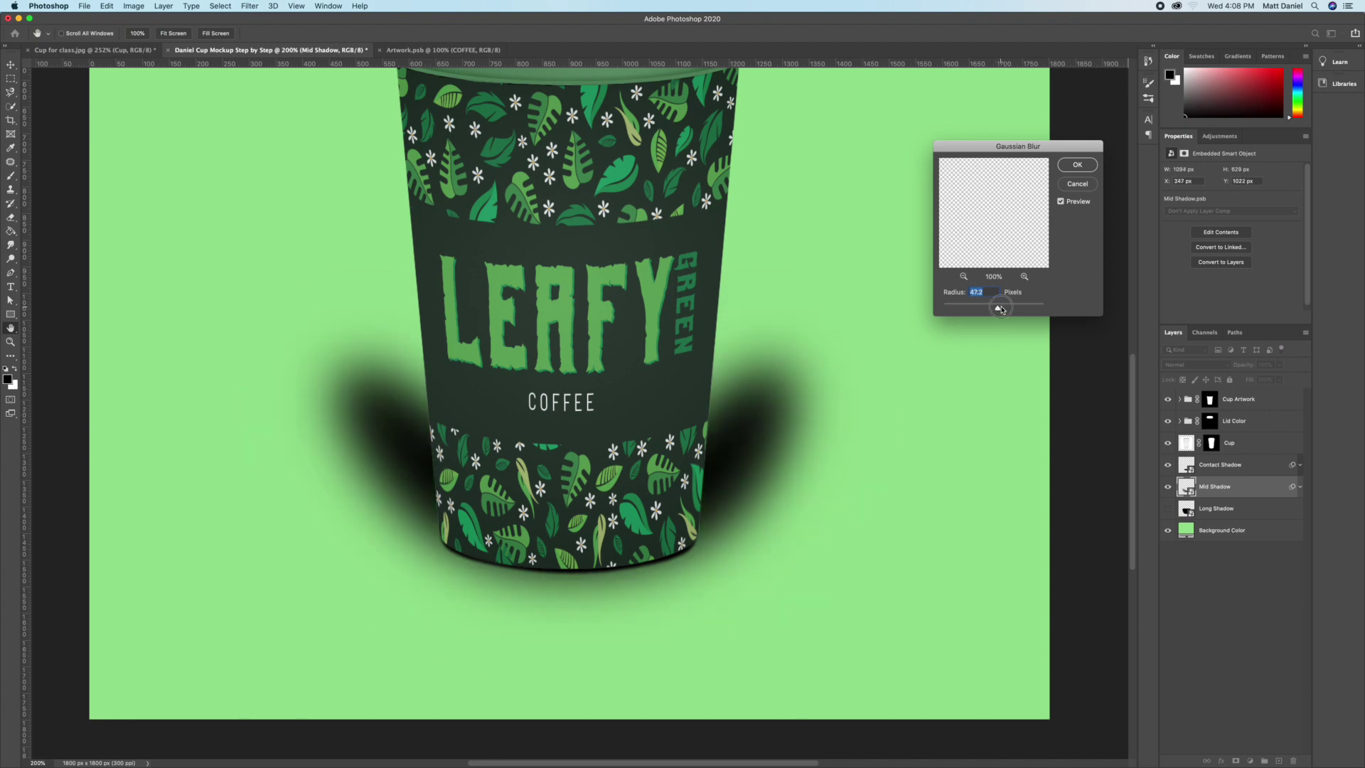
pyautogui.click(1078, 165)
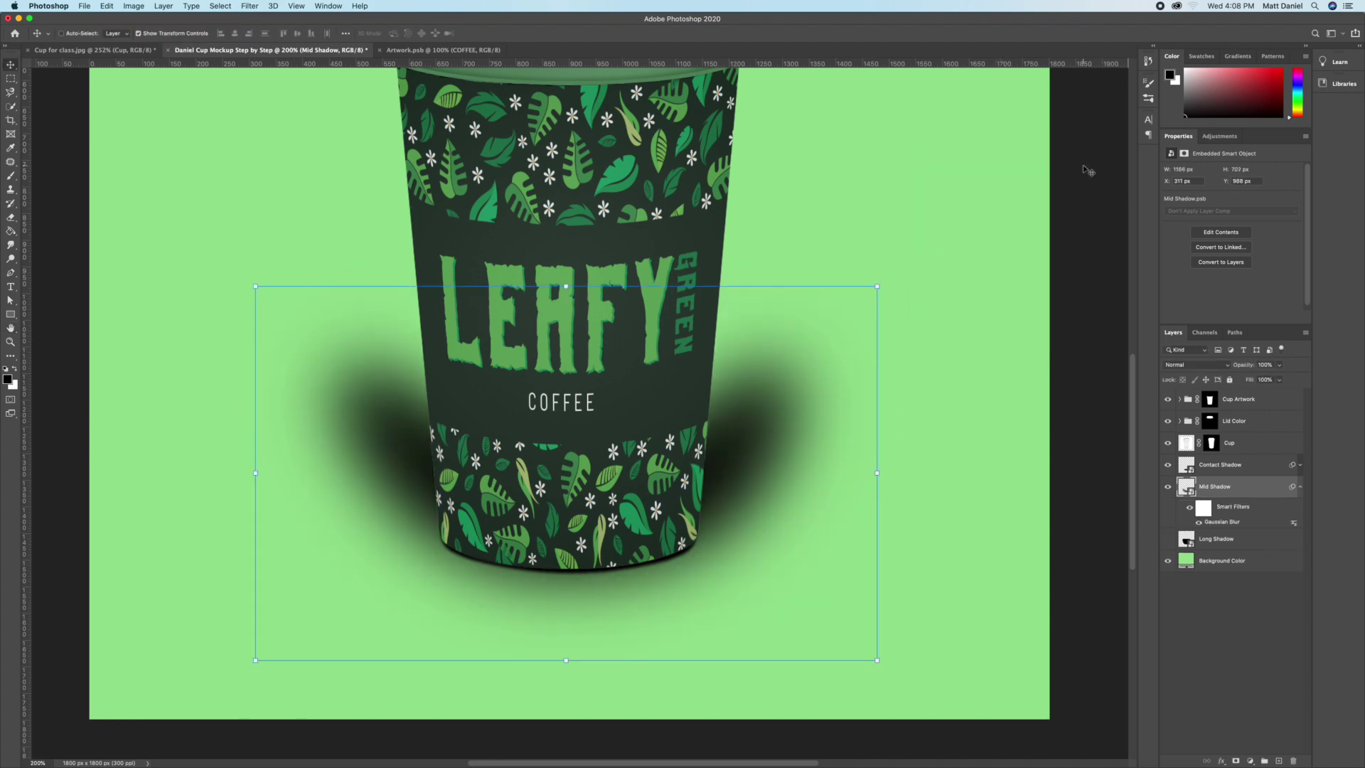
pyautogui.click(1300, 486)
# Step: Show the Long Shadow and apply a Gaussian Blur with a radius of 91.3 pixels to it
pyautogui.click(1221, 511)
pyautogui.click(1167, 508)
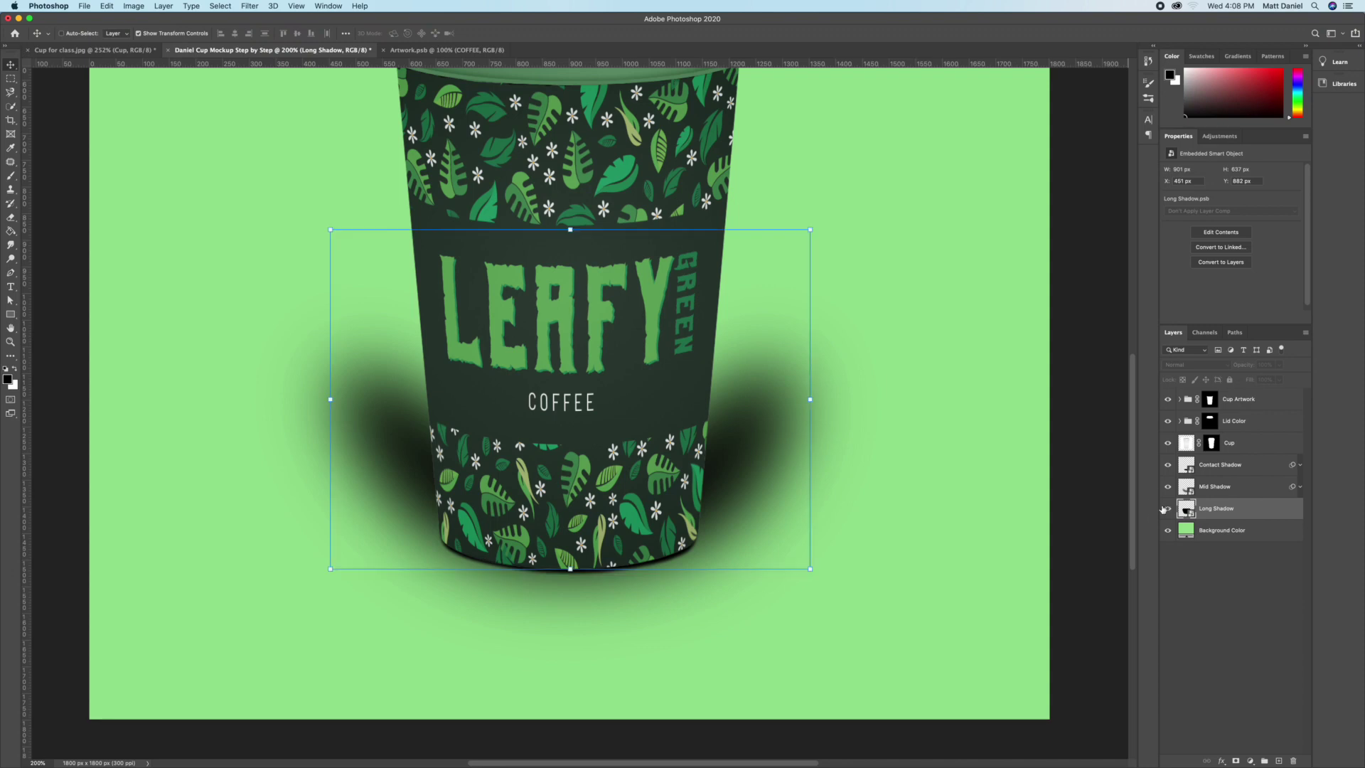
pyautogui.click(252, 6)
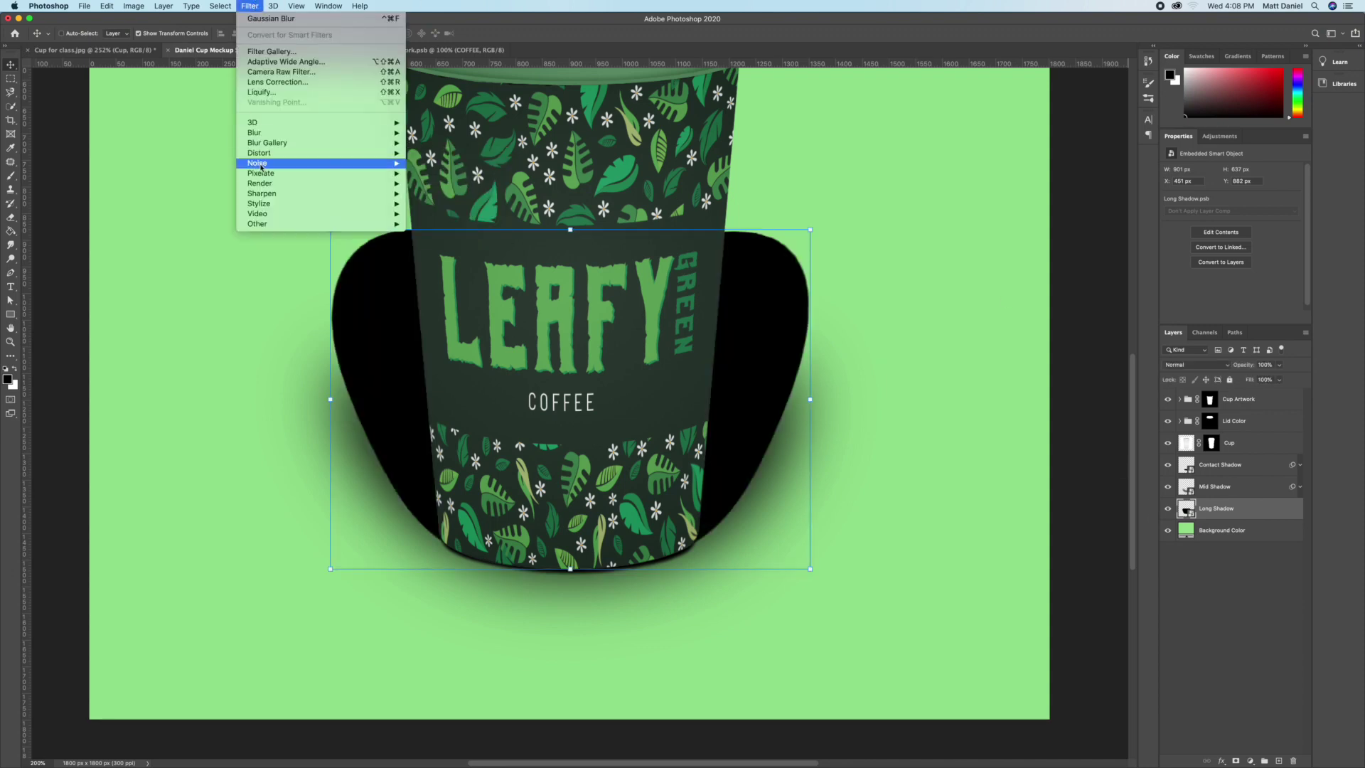
pyautogui.moveTo(320, 132)
pyautogui.click(441, 173)
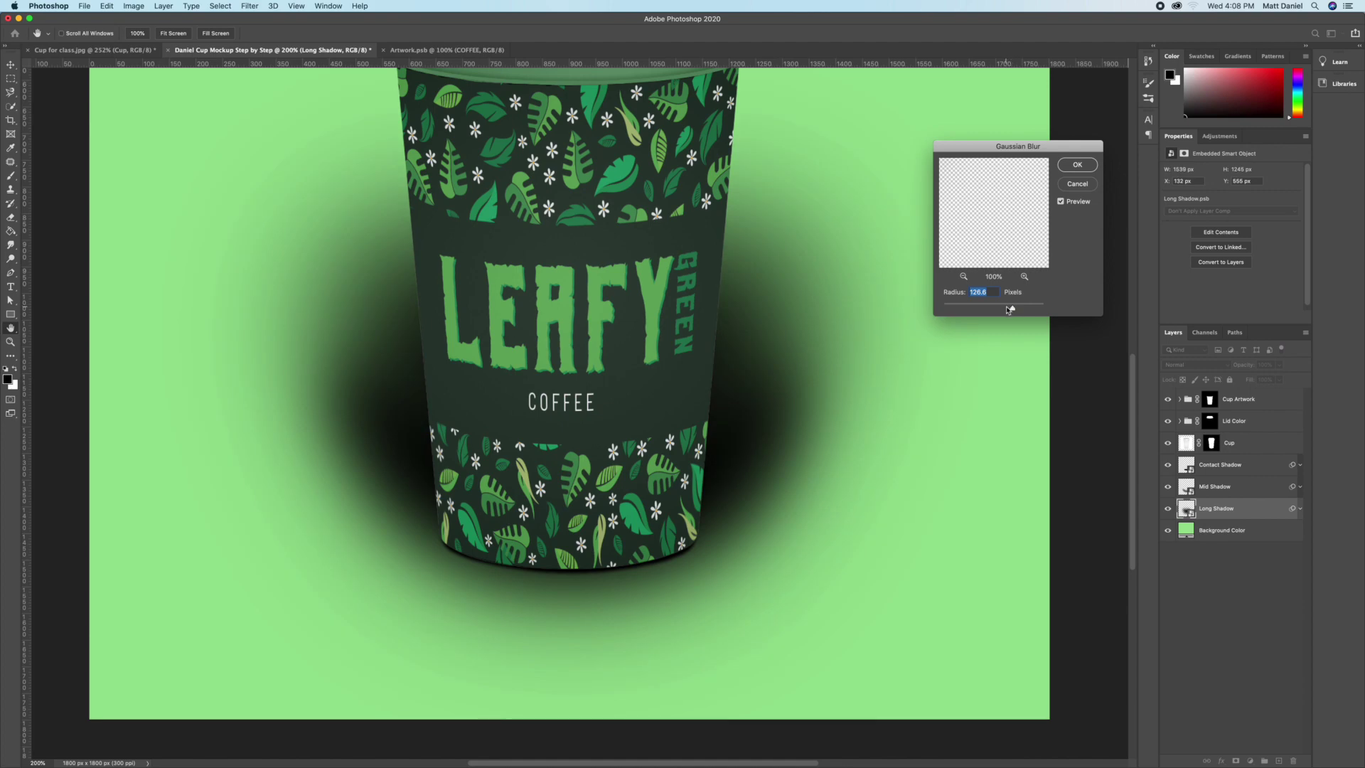
pyautogui.moveTo(1009, 309); pyautogui.dragTo(1006, 310)
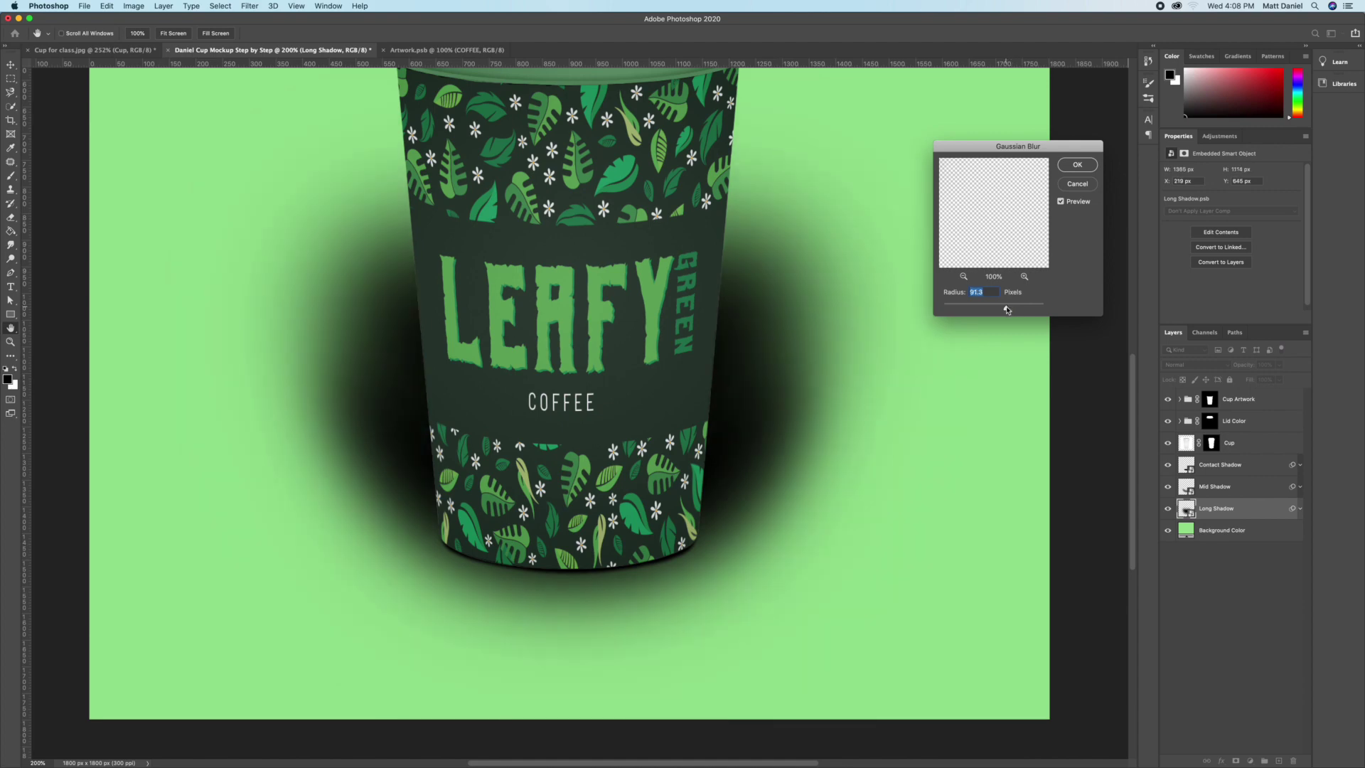
pyautogui.click(1076, 166)
pyautogui.press('super+0')
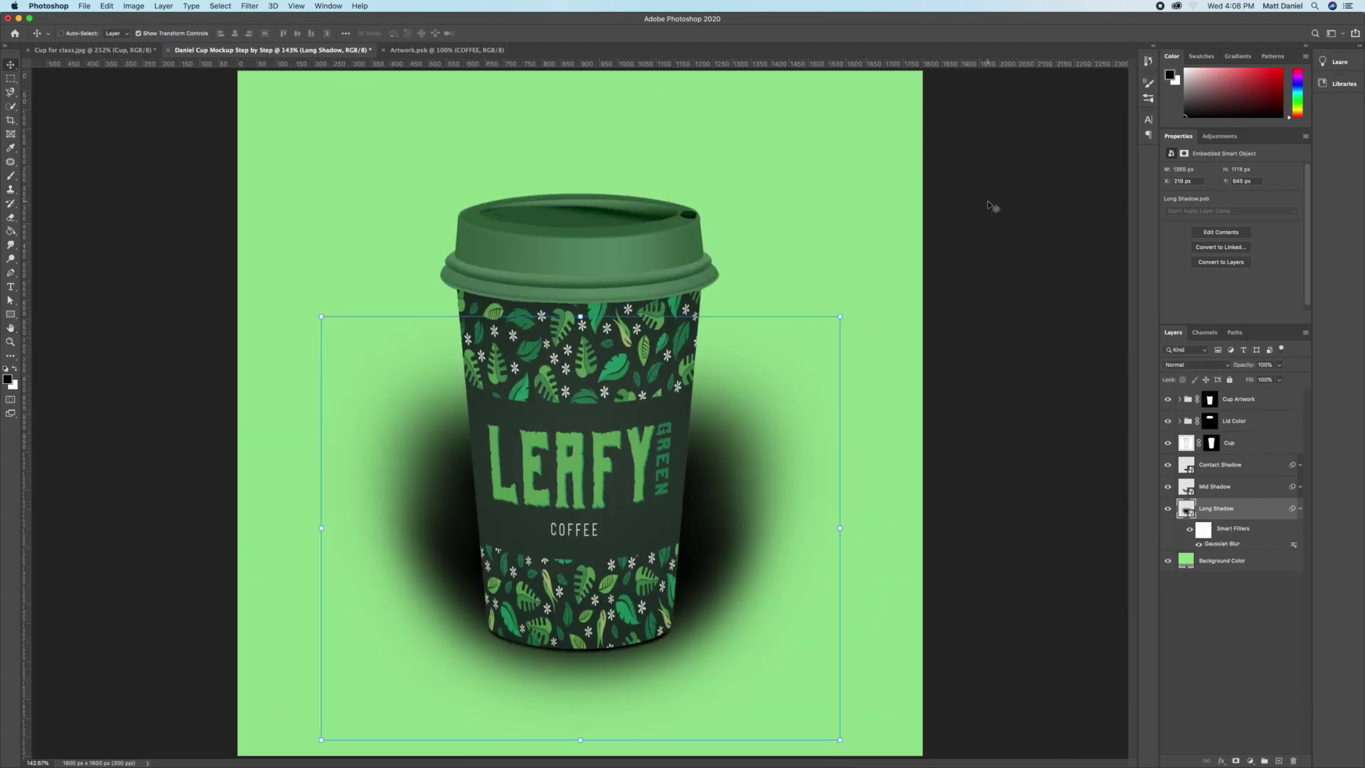
pyautogui.click(1300, 509)
# Step: Lower the Long Shadow's opacity to 40% and the Mid Shadow's to about 88%
pyautogui.click(1279, 364)
pyautogui.moveTo(1282, 377)
pyautogui.mouseDown()
pyautogui.moveTo(1250, 378)
pyautogui.moveTo(1271, 379)
pyautogui.mouseUp()
pyautogui.click(1215, 486)
pyautogui.click(1279, 365)
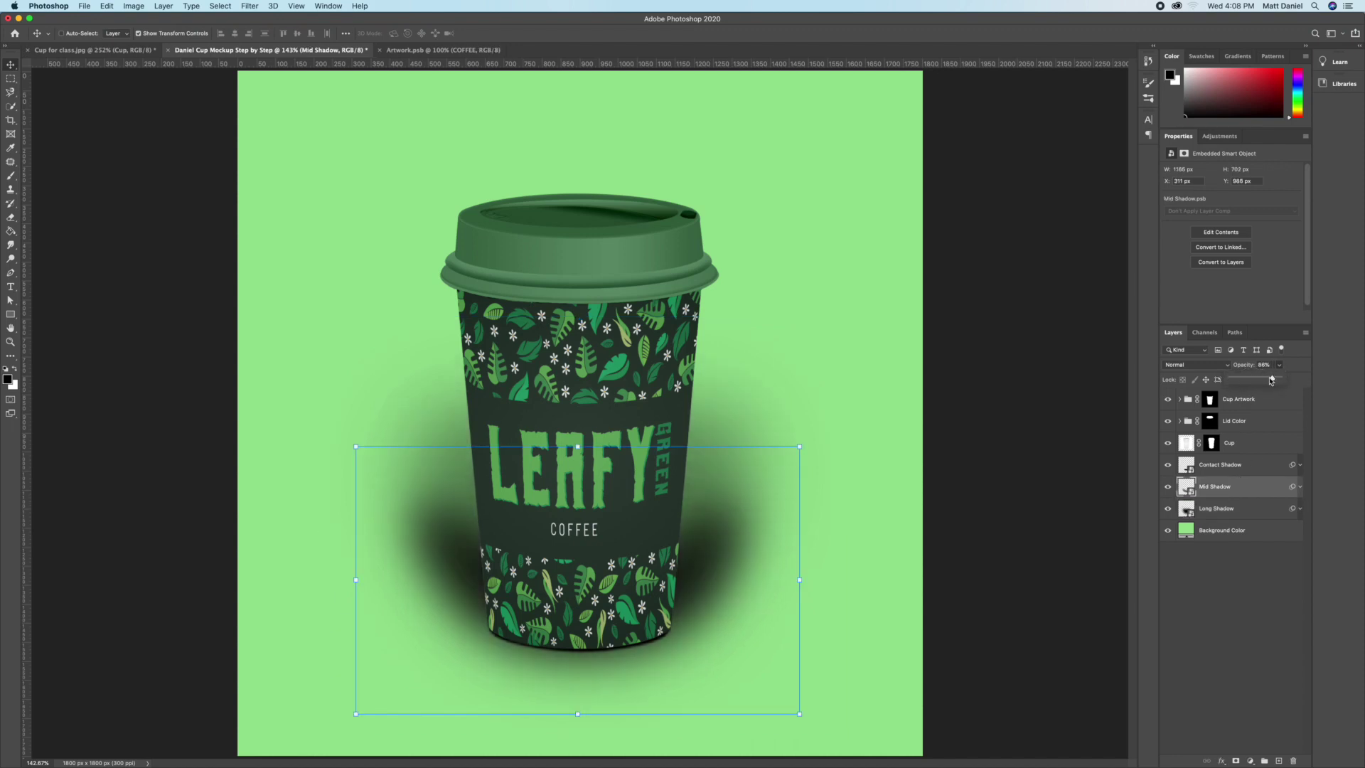
# Step: Add a white layer mask to each of the Contact Shadow, Mid Shadow and Long Shadow layers
pyautogui.click(1233, 467)
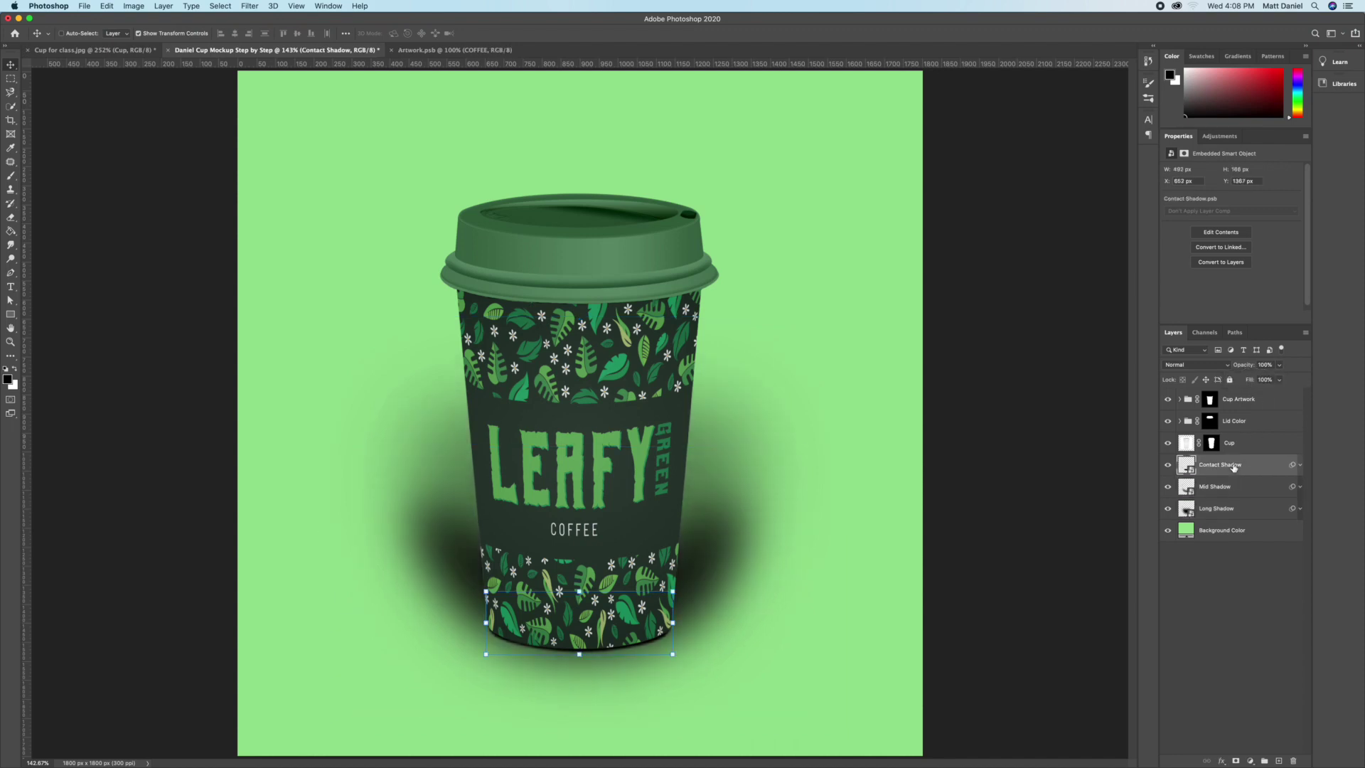
pyautogui.click(1235, 761)
pyautogui.click(1215, 489)
pyautogui.click(1236, 760)
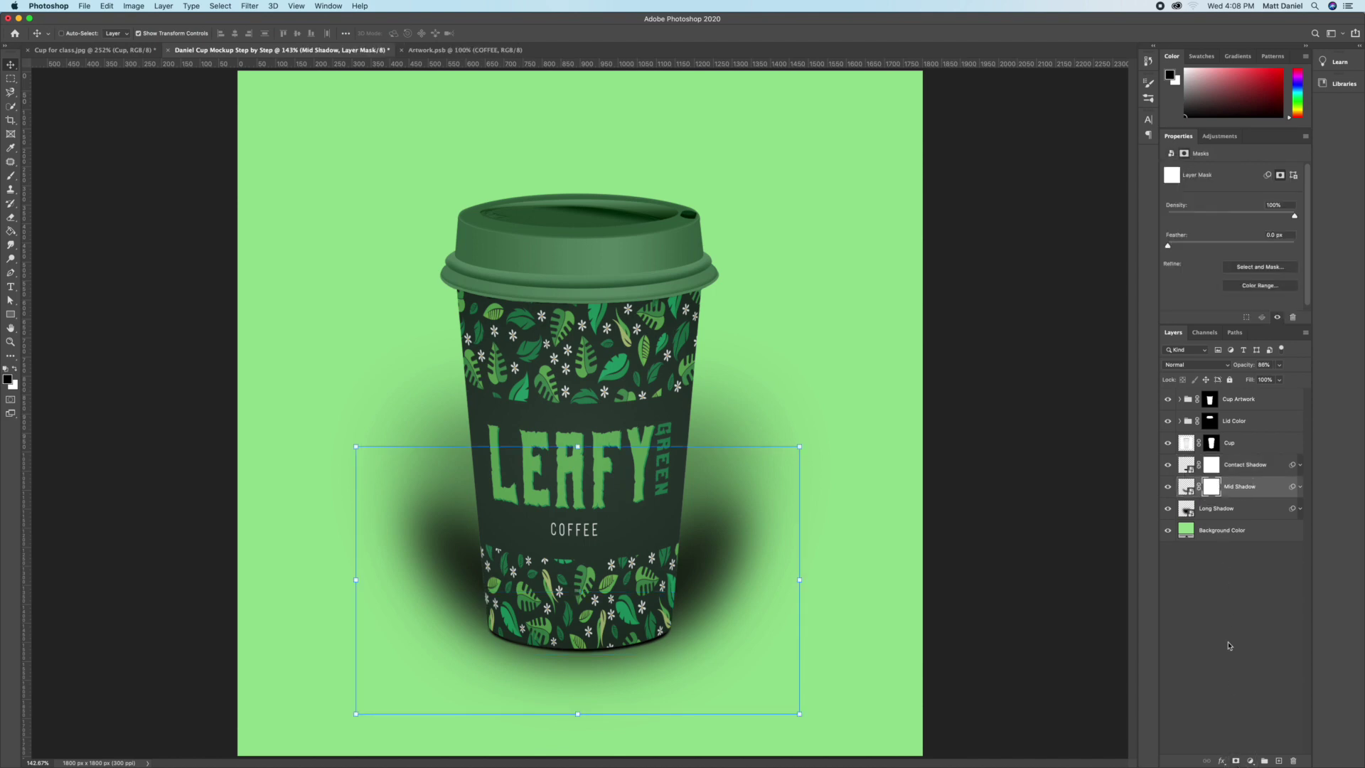
pyautogui.click(1212, 508)
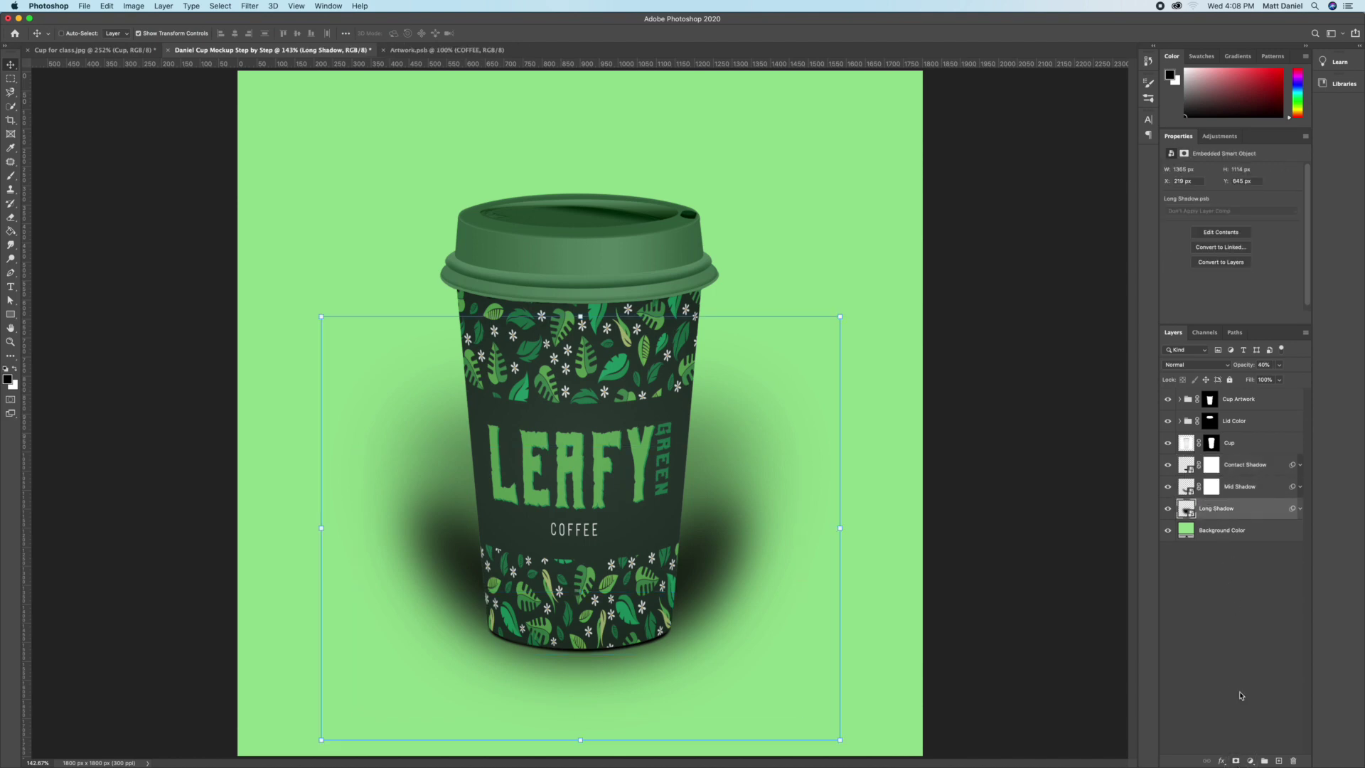
pyautogui.click(1236, 761)
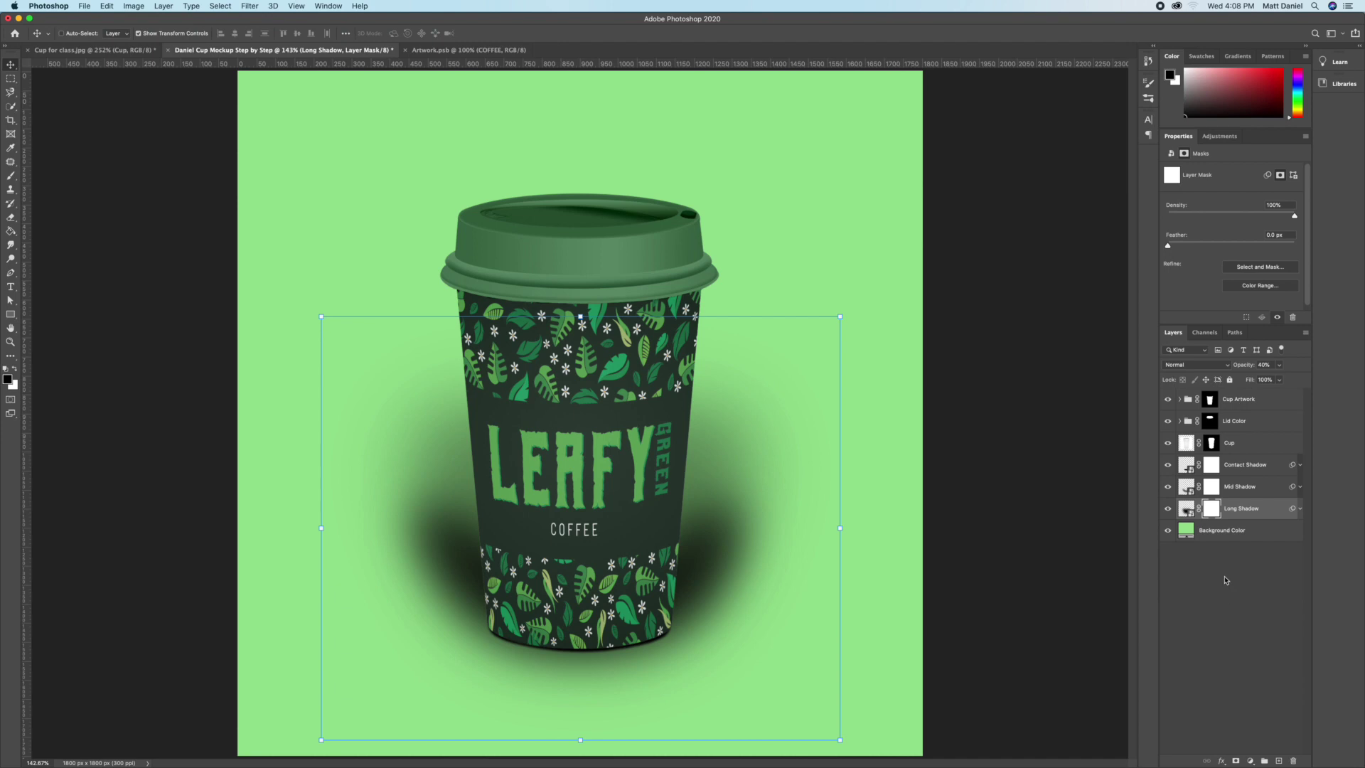
# Step: Set up a soft black brush with 0% hardness and 40% opacity for painting on the Mid Shadow's mask
pyautogui.click(1211, 487)
pyautogui.press('super+plus')
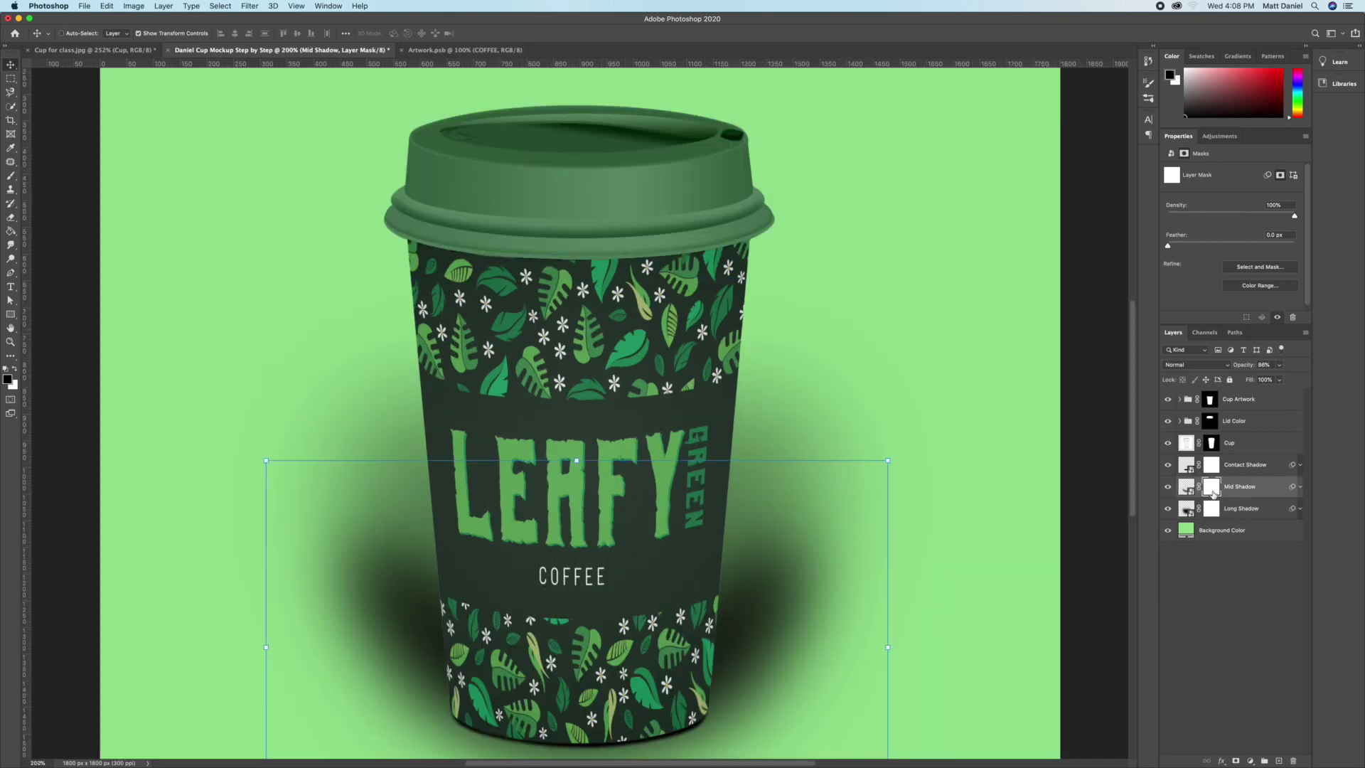
pyautogui.moveTo(721, 630); pyautogui.dragTo(661, 492)
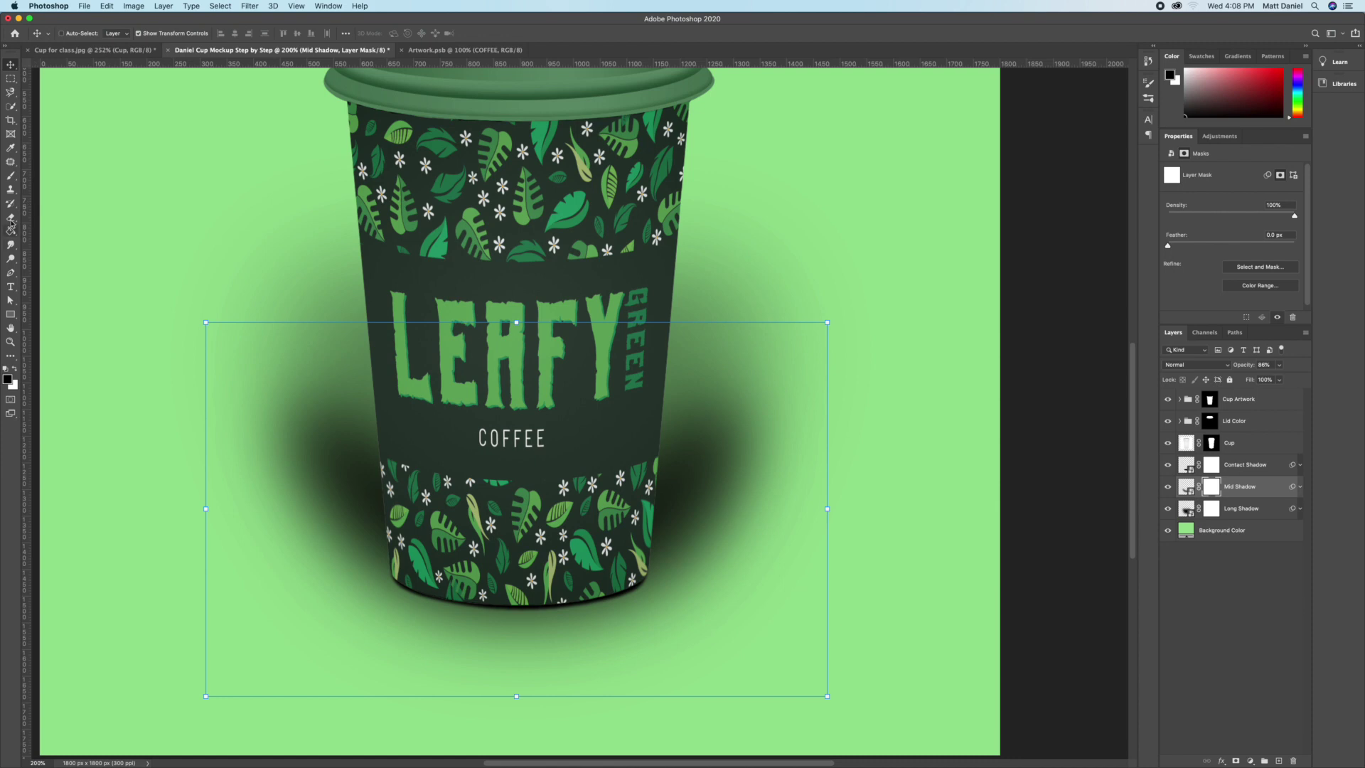
pyautogui.click(11, 175)
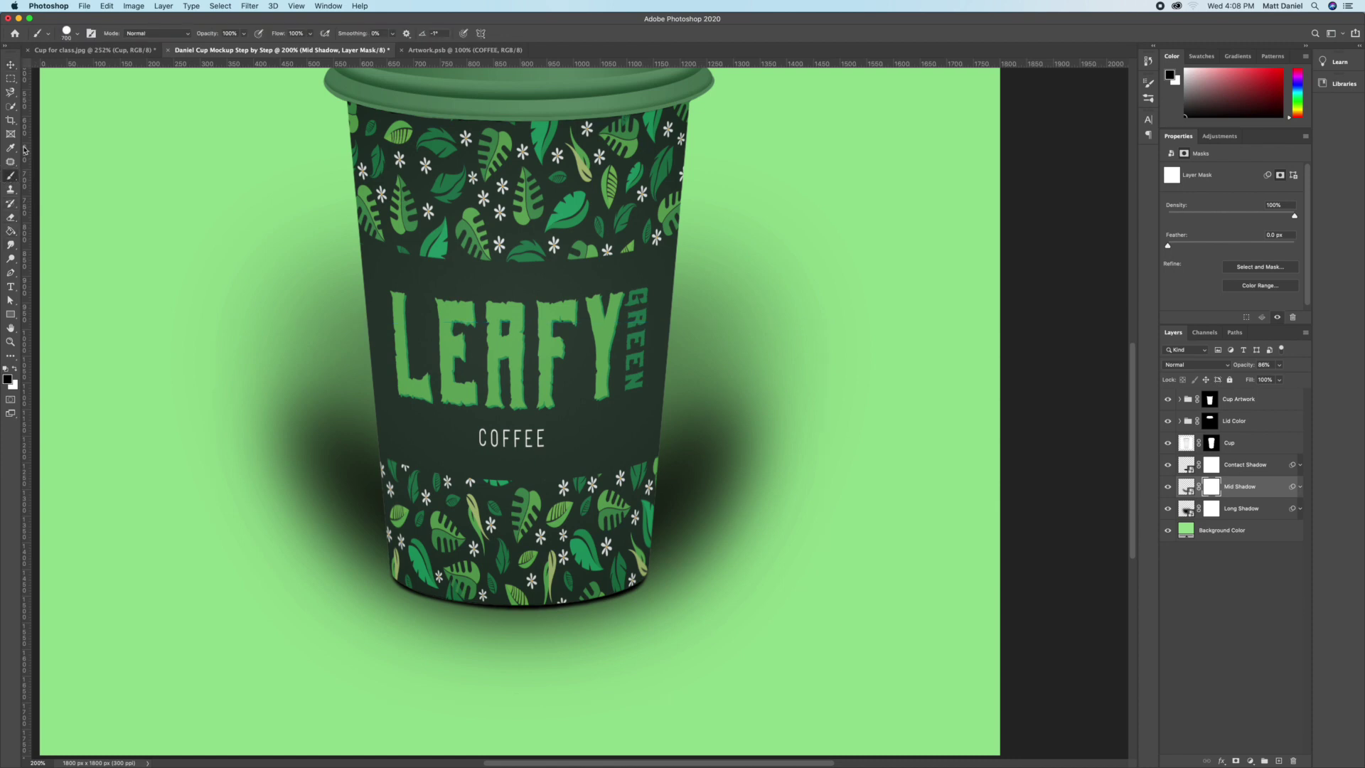
pyautogui.click(79, 33)
pyautogui.moveTo(71, 90); pyautogui.dragTo(58, 70)
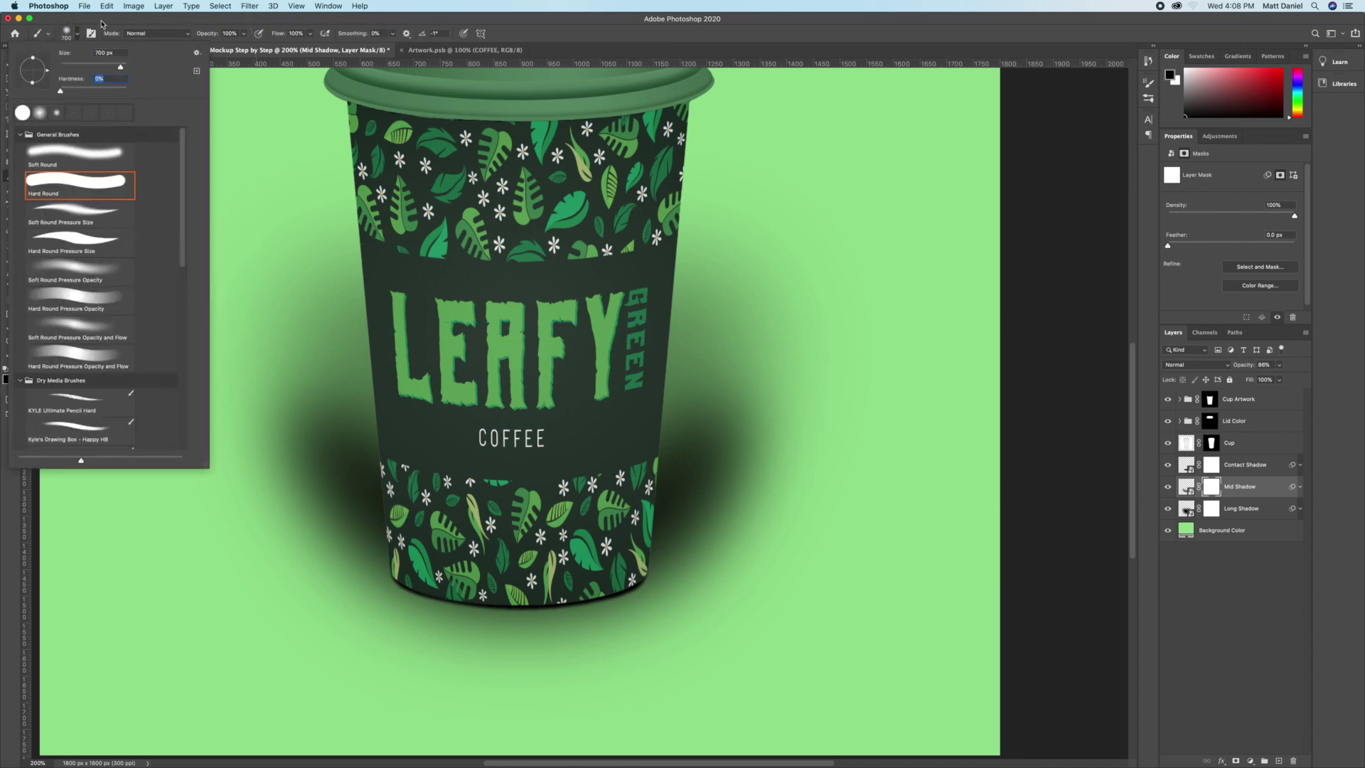
pyautogui.press('Return')
pyautogui.click(243, 34)
pyautogui.moveTo(215, 50); pyautogui.dragTo(212, 49)
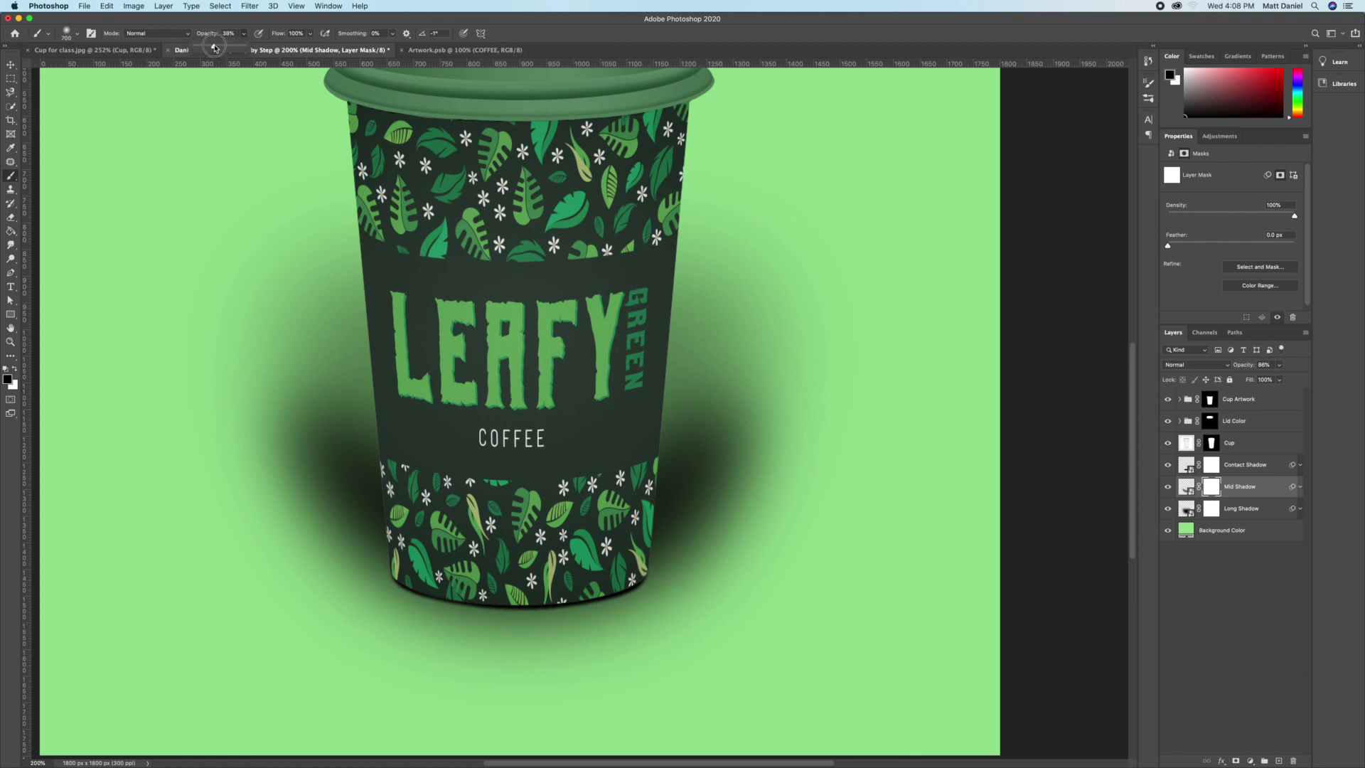
pyautogui.press('Return')
pyautogui.click(8, 379)
pyautogui.click(1074, 397)
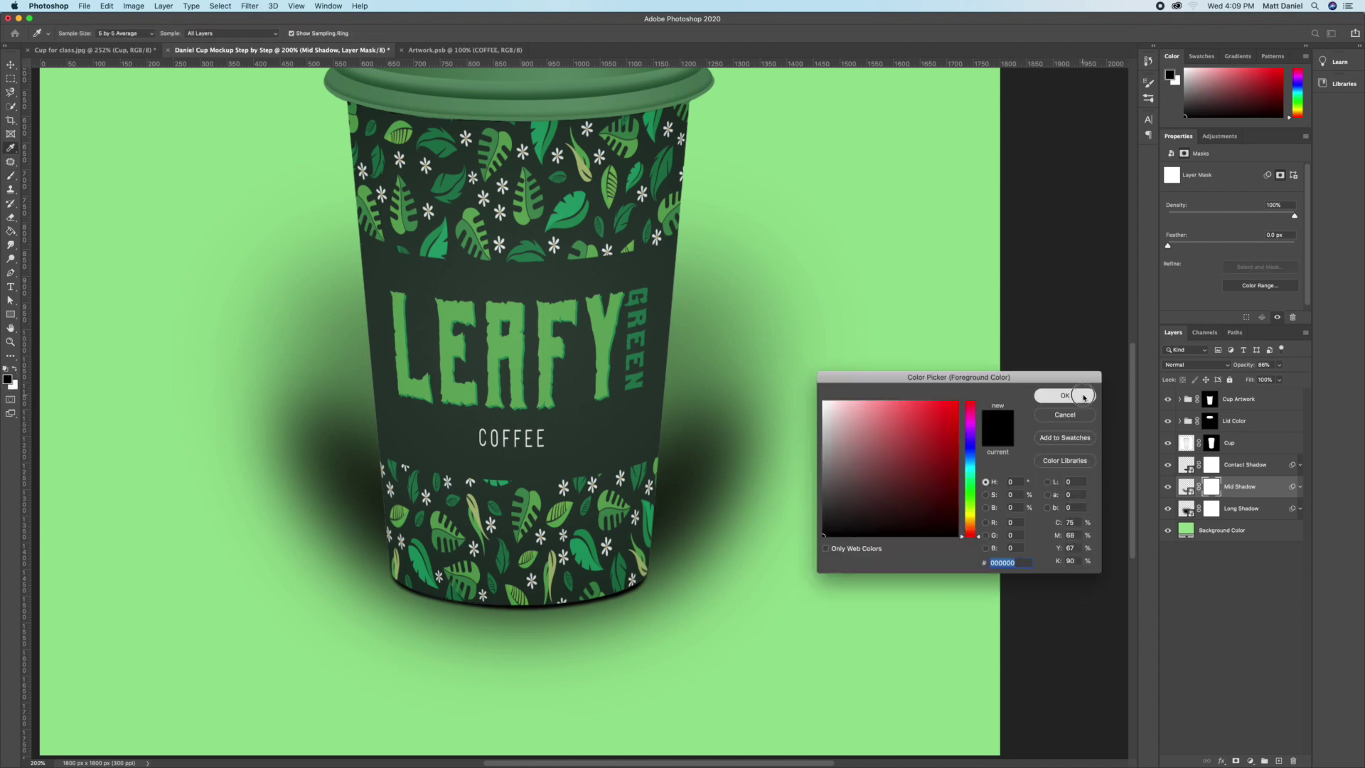
# Step: Fade the Mid Shadow at both sides of the cup and below it by brushing its mask with varied brush sizes
pyautogui.press('super+1')
pyautogui.click(739, 444)
pyautogui.click(458, 440)
pyautogui.click(1185, 486)
pyautogui.moveTo(658, 490)
pyautogui.mouseDown()
pyautogui.moveTo(658, 512)
pyautogui.moveTo(656, 501)
pyautogui.mouseUp()
pyautogui.click(1210, 486)
pyautogui.click(572, 663)
pyautogui.press('[')
pyautogui.press('[')
pyautogui.press('x')
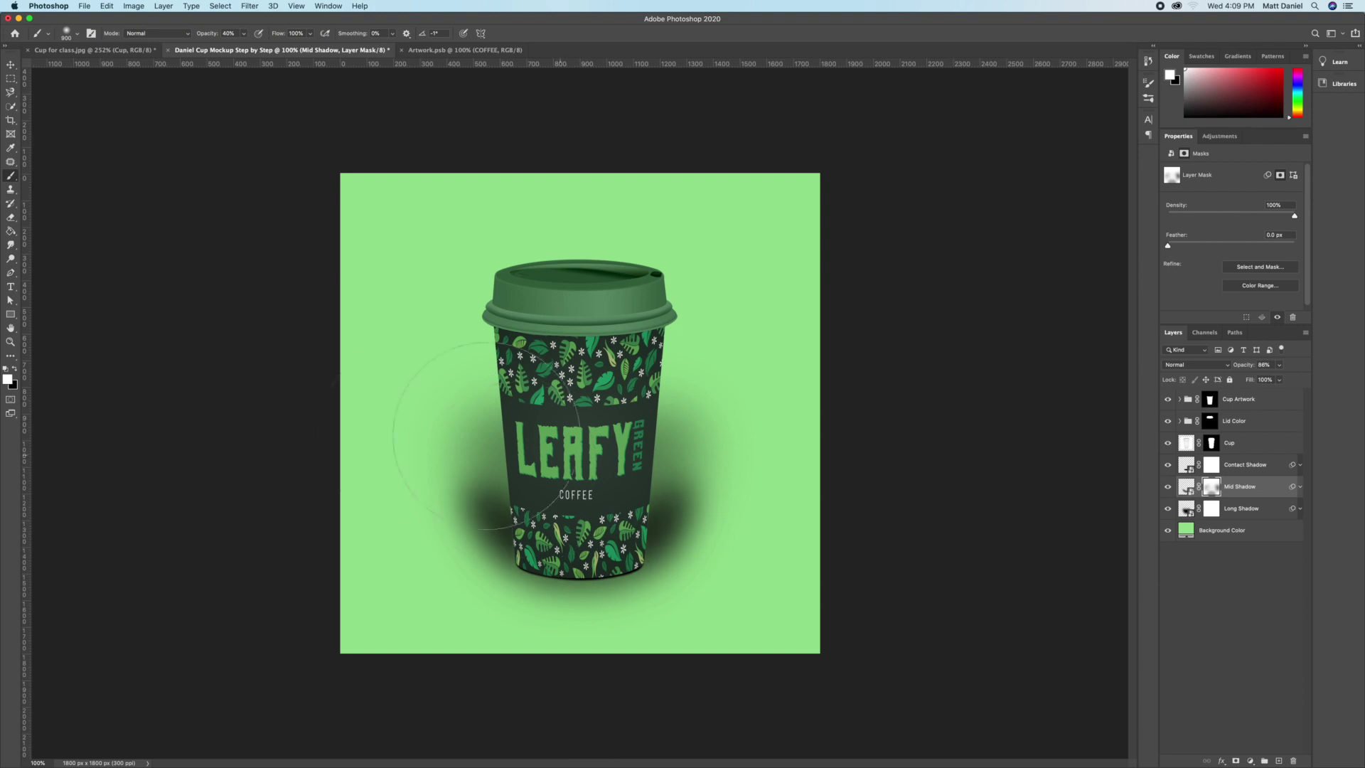
pyautogui.press('x')
pyautogui.press(']')
pyautogui.press(']')
pyautogui.press(']')
pyautogui.click(395, 441)
# Step: Raise the Long Shadow's opacity to 60% and try fading the shadow by brushing its mask
pyautogui.click(1244, 508)
pyautogui.click(1278, 365)
pyautogui.moveTo(1275, 378); pyautogui.dragTo(1282, 379)
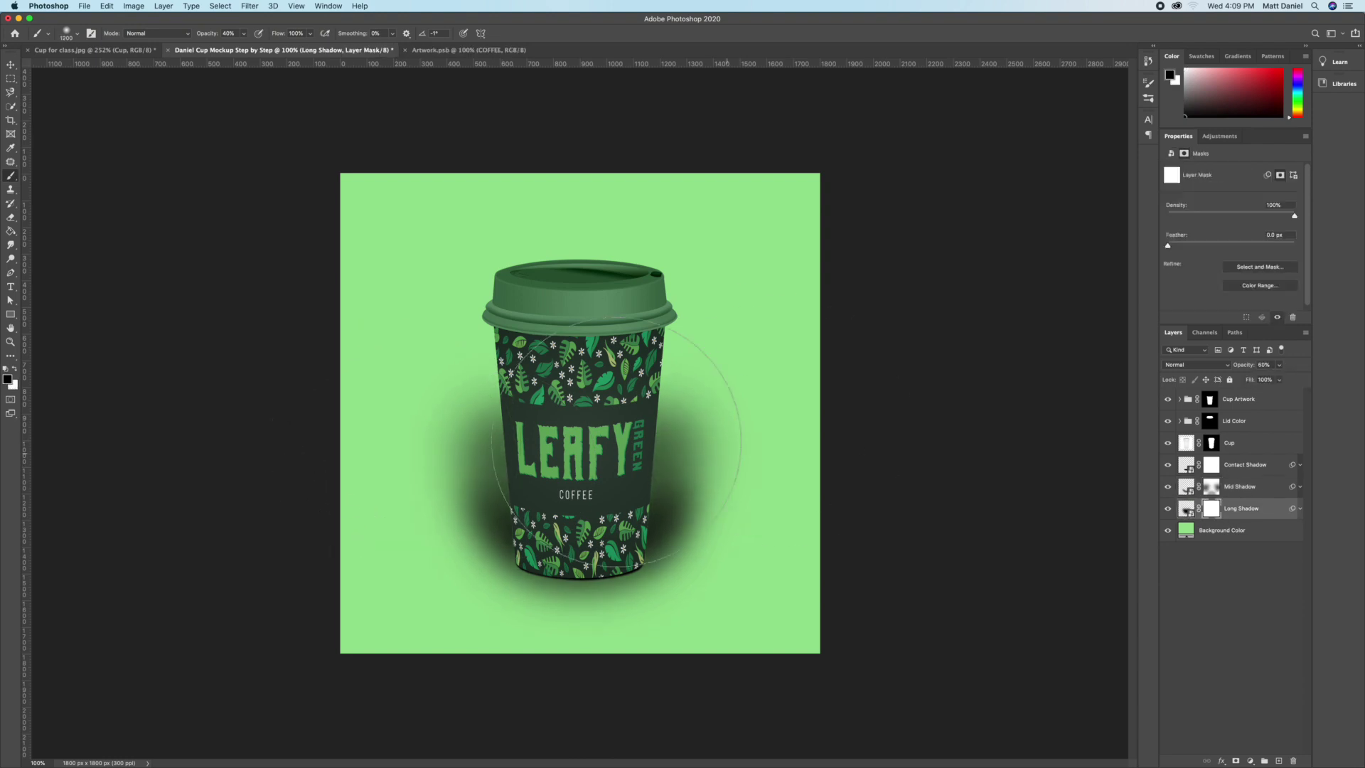
pyautogui.press('v')
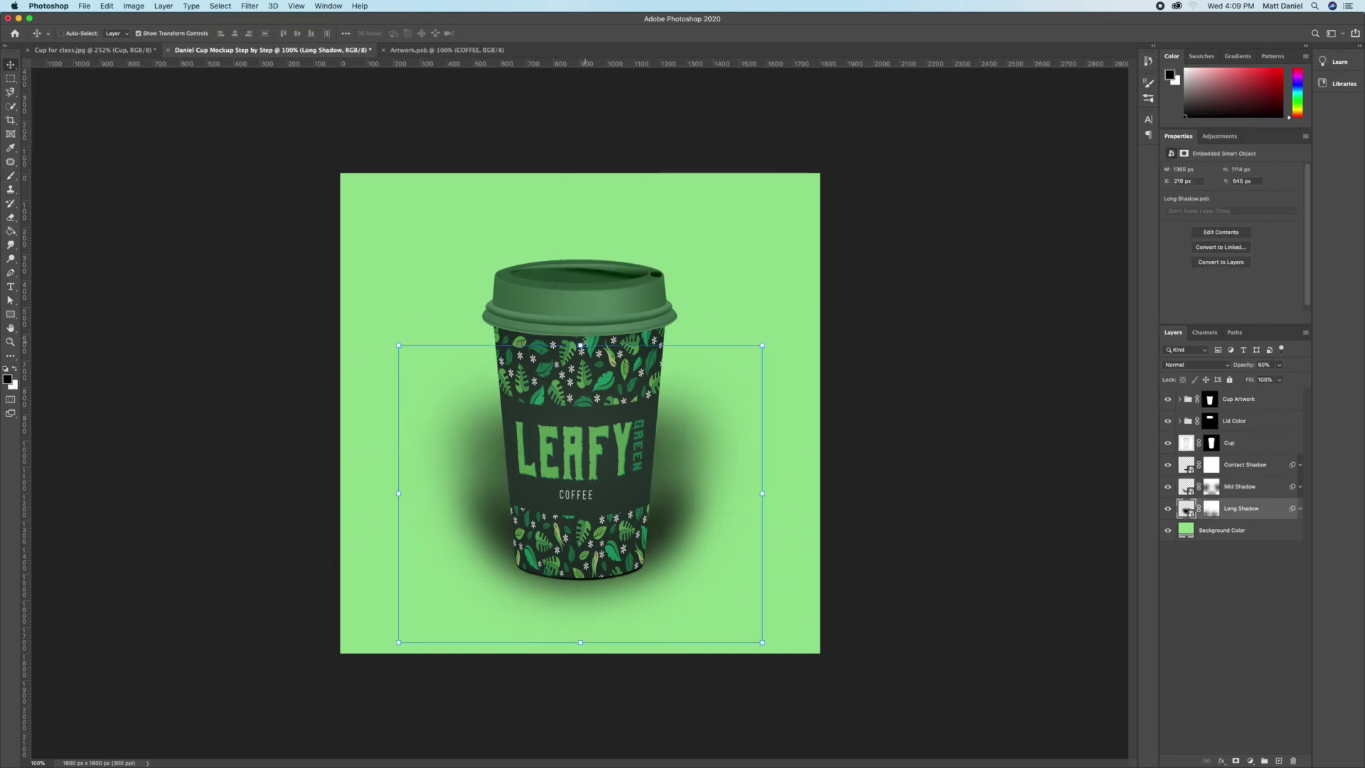
# Step: Undo the Long Shadow's mask brushing and try shortening the shadow by lowering its upper edge
pyautogui.click(582, 347)
pyautogui.click(761, 269)
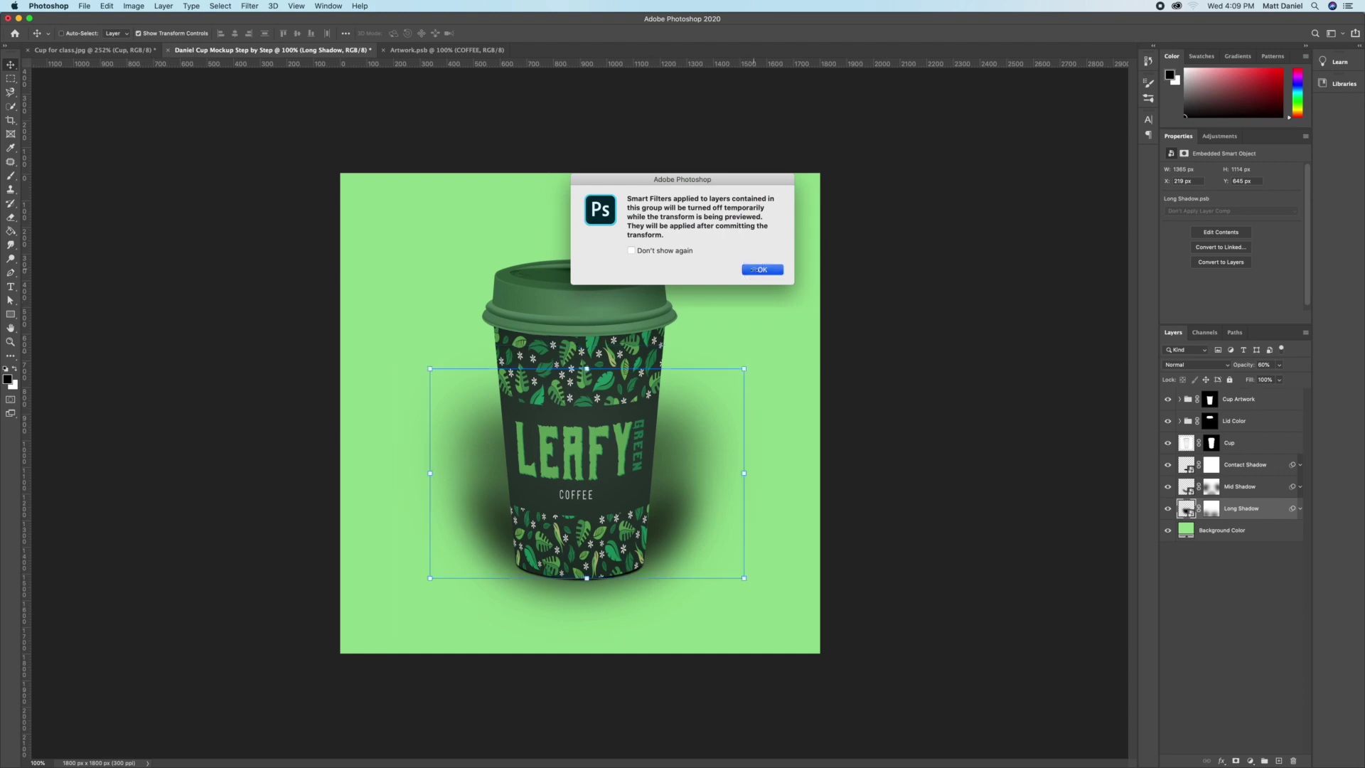
pyautogui.press('super+z')
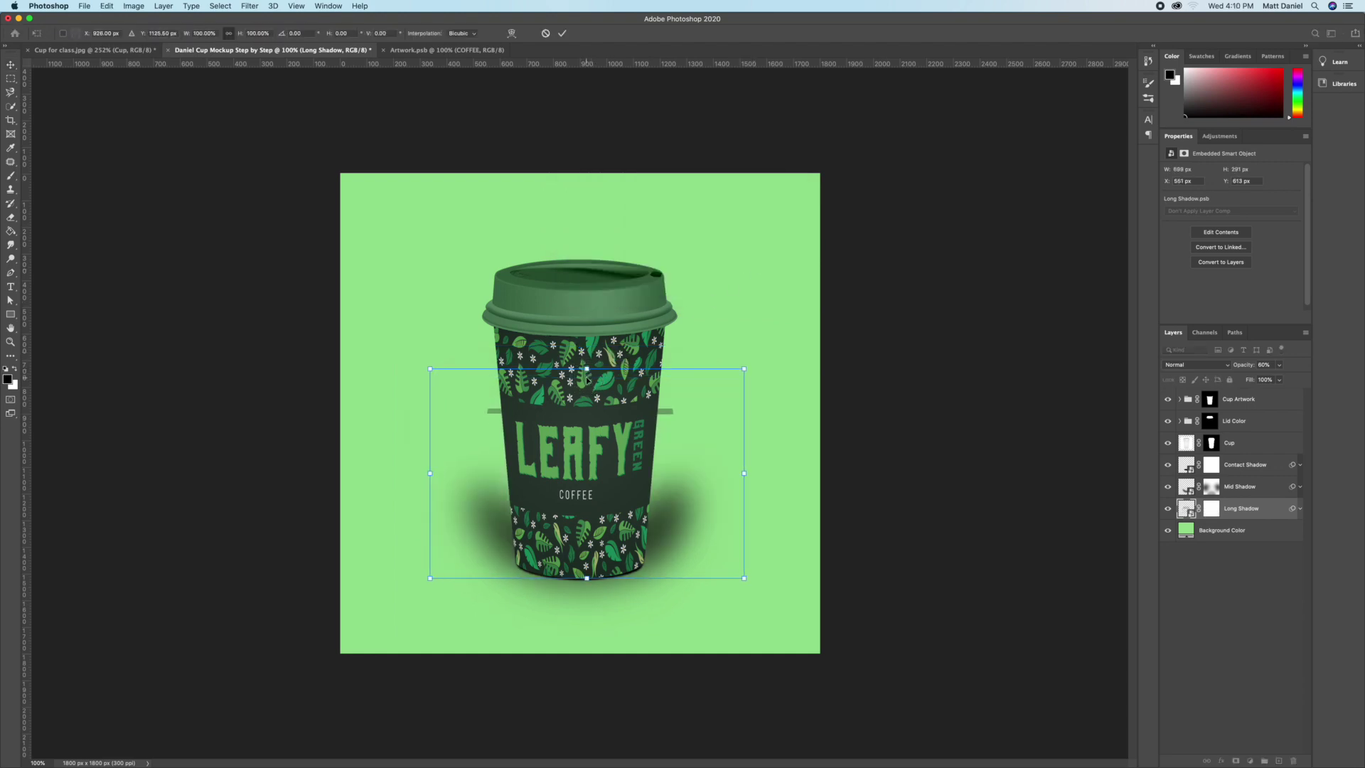
pyautogui.moveTo(586, 368); pyautogui.dragTo(587, 409)
pyautogui.press('Return')
pyautogui.click(579, 378)
pyautogui.click(762, 269)
pyautogui.moveTo(588, 410); pyautogui.dragTo(591, 436)
pyautogui.press('Return')
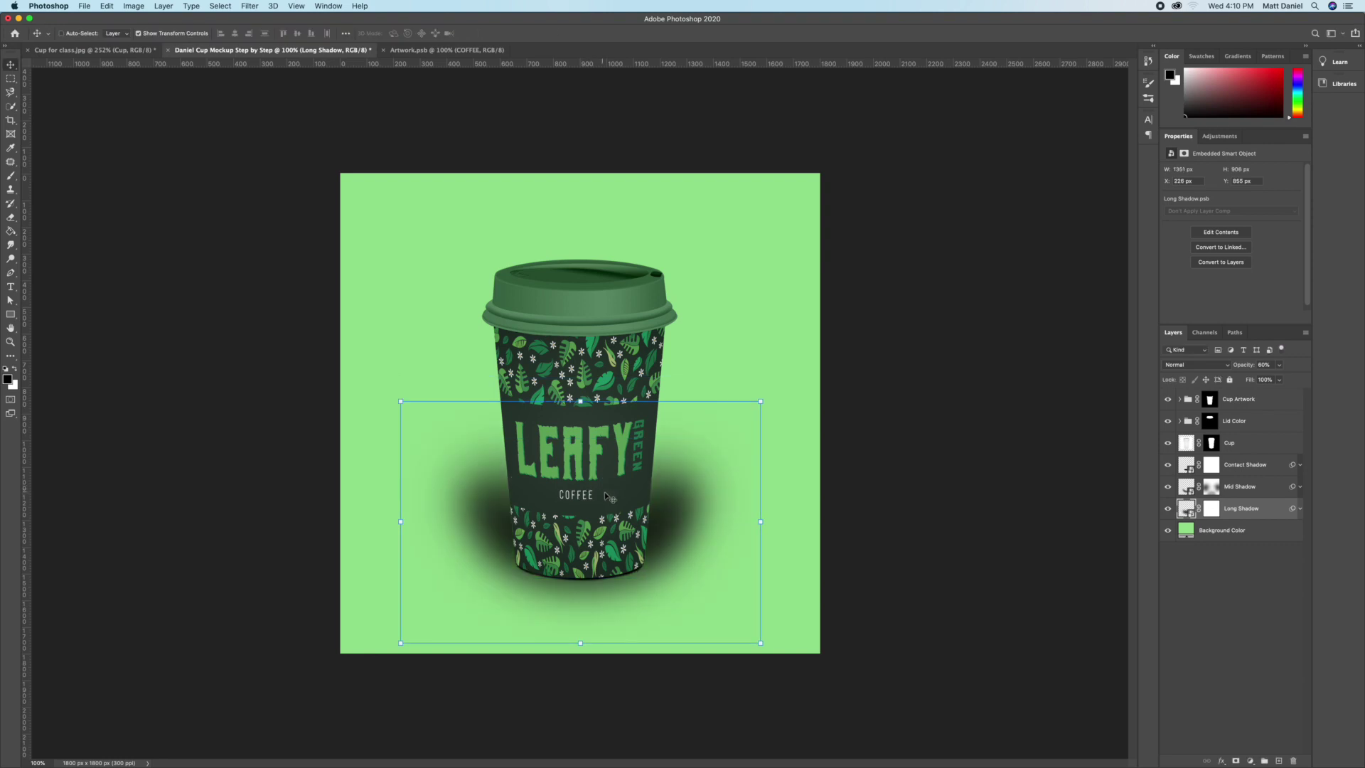
# Step: Keep the Contact Shadow at full opacity and lower the Mid Shadow's opacity to 70%
pyautogui.click(1229, 465)
pyautogui.click(1279, 365)
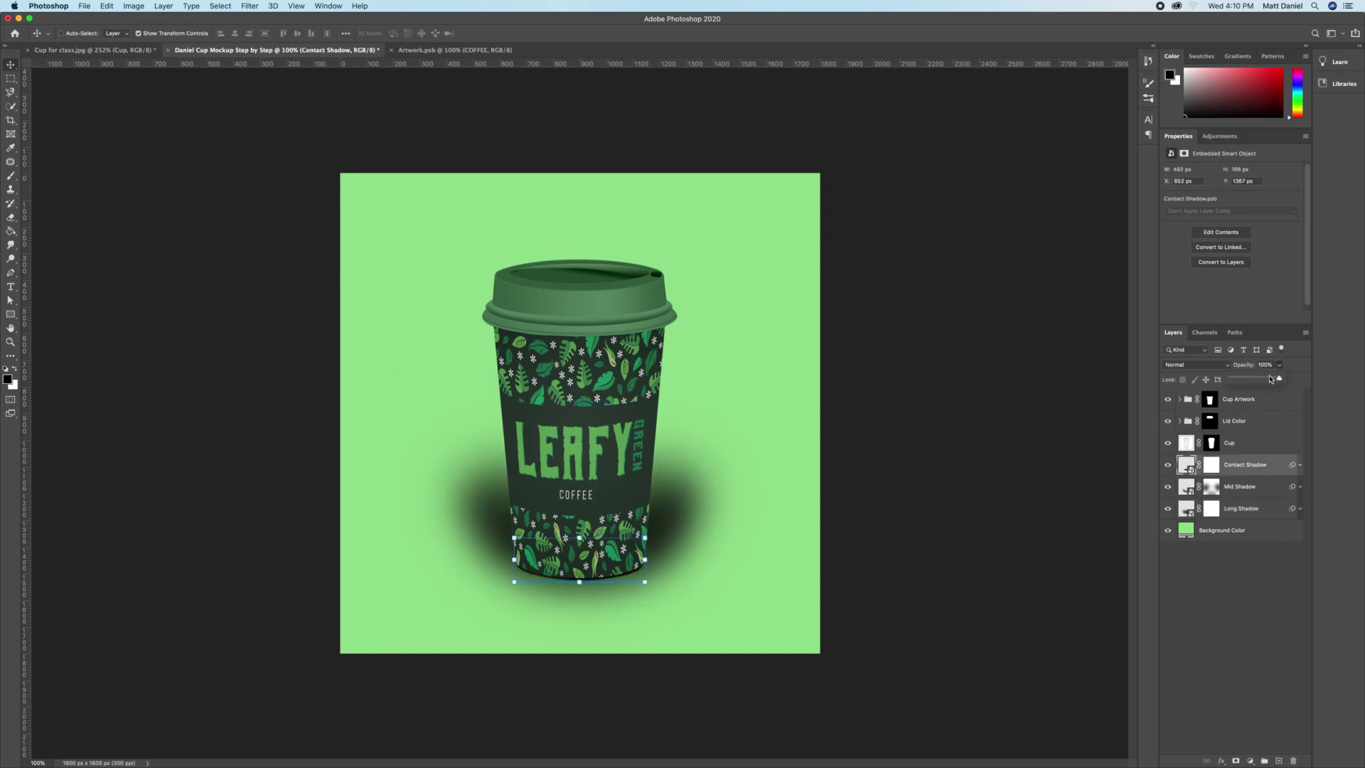
pyautogui.click(1291, 367)
pyautogui.click(1255, 586)
pyautogui.click(1167, 487)
pyautogui.click(1166, 488)
pyautogui.click(1240, 487)
pyautogui.click(1279, 365)
pyautogui.moveTo(1278, 377); pyautogui.dragTo(1274, 380)
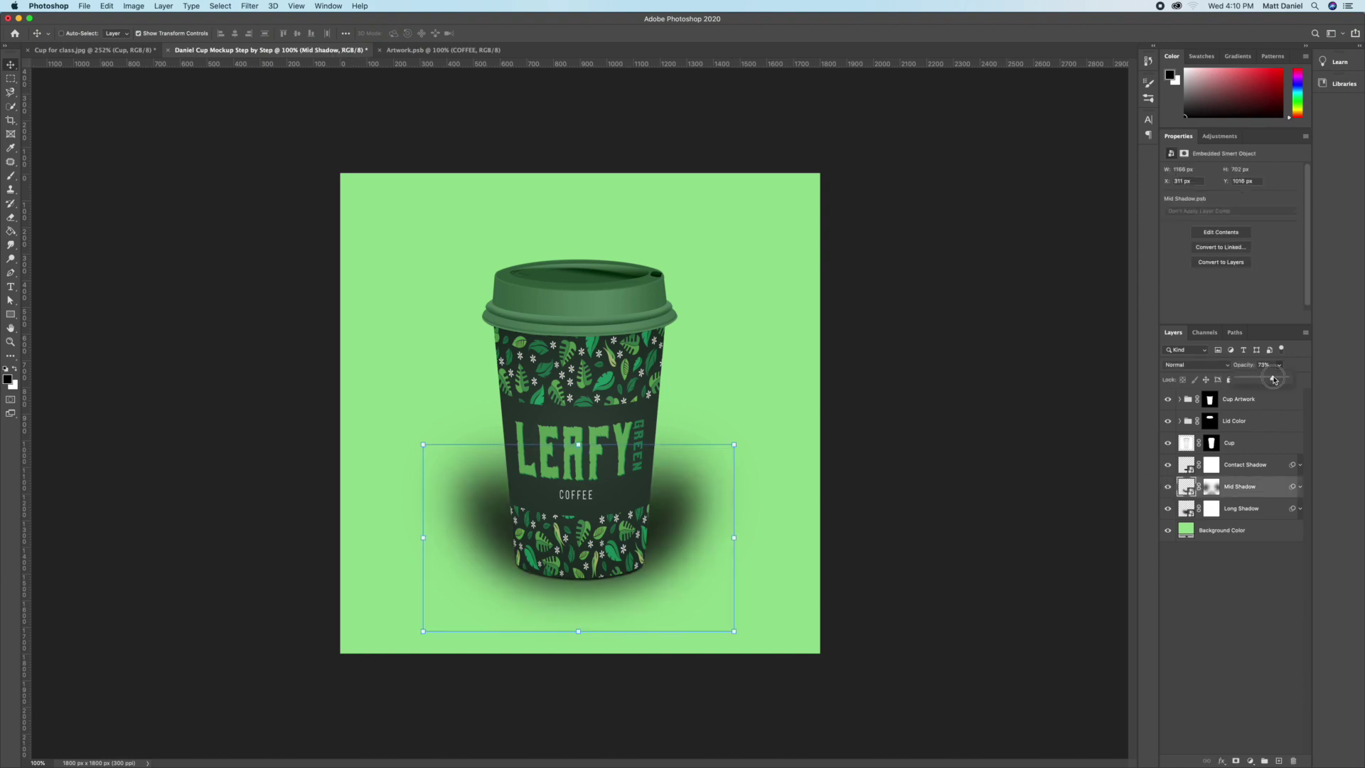
# Step: Brush black at 40% opacity on the Mid Shadow's mask around the middle of the cup
pyautogui.click(1210, 486)
pyautogui.press('b')
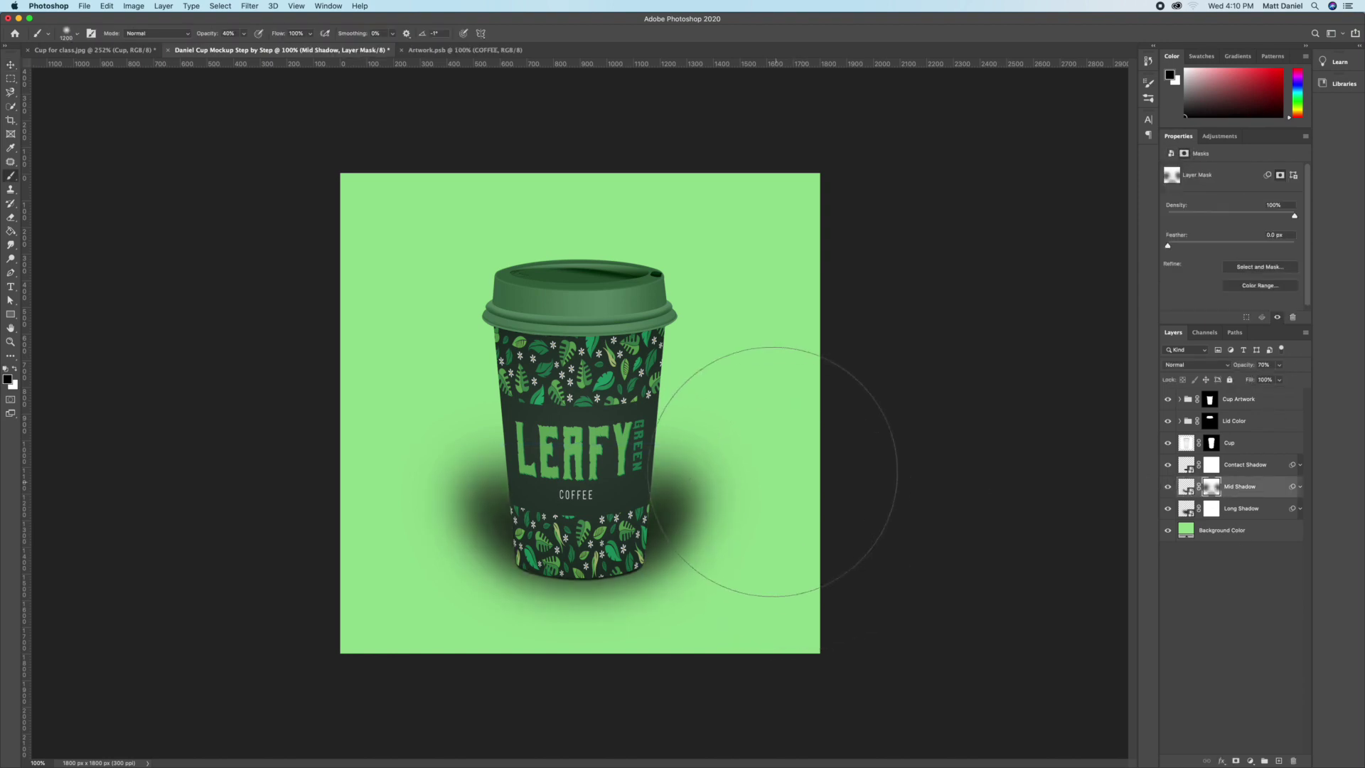
pyautogui.click(551, 464)
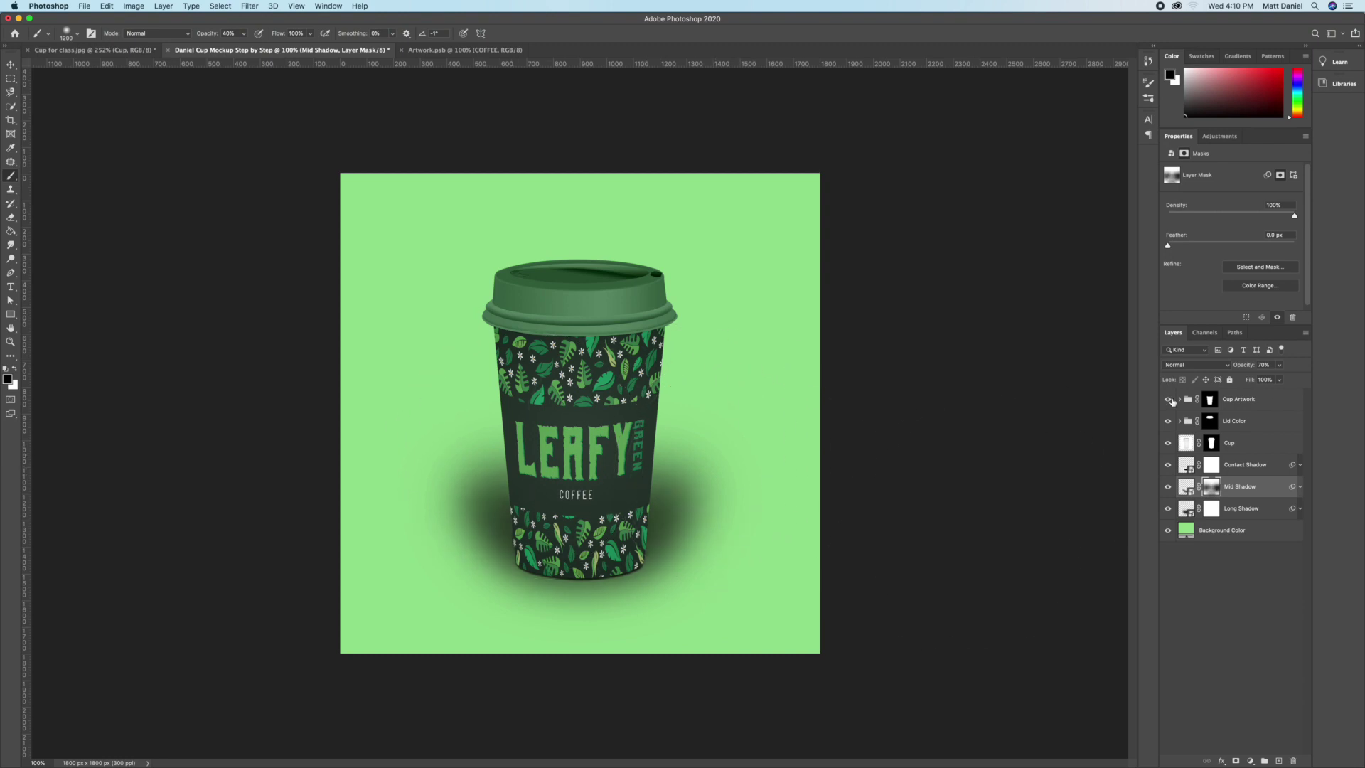
# Step: Compare the cup with and without the Long Shadow, and stretch that shadow upward to about the lid's rim
pyautogui.click(1183, 511)
pyautogui.click(1168, 509)
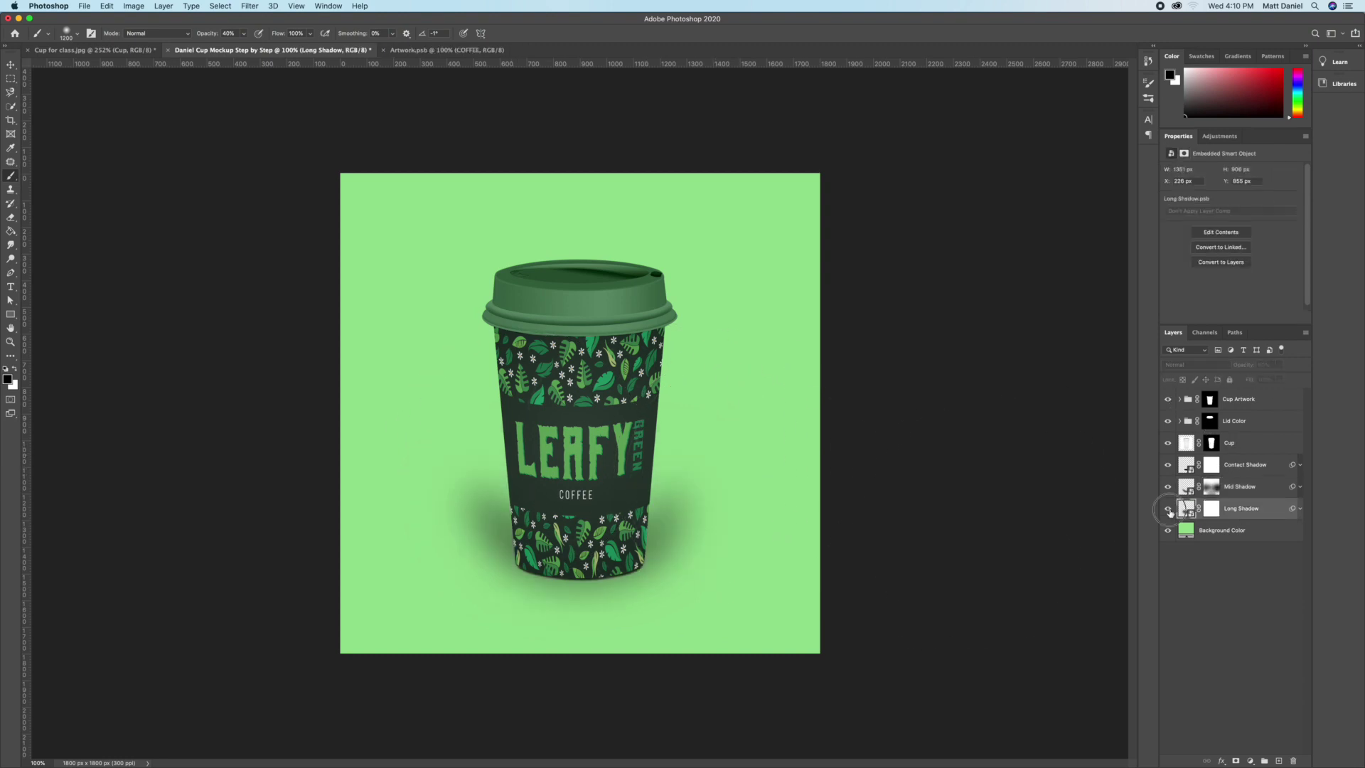
pyautogui.click(1168, 509)
pyautogui.press('super+t')
pyautogui.press('Return')
pyautogui.press('v')
pyautogui.hotkey('ctrl', 't')
pyautogui.press('Return')
pyautogui.moveTo(586, 435); pyautogui.dragTo(586, 335)
pyautogui.press('Return')
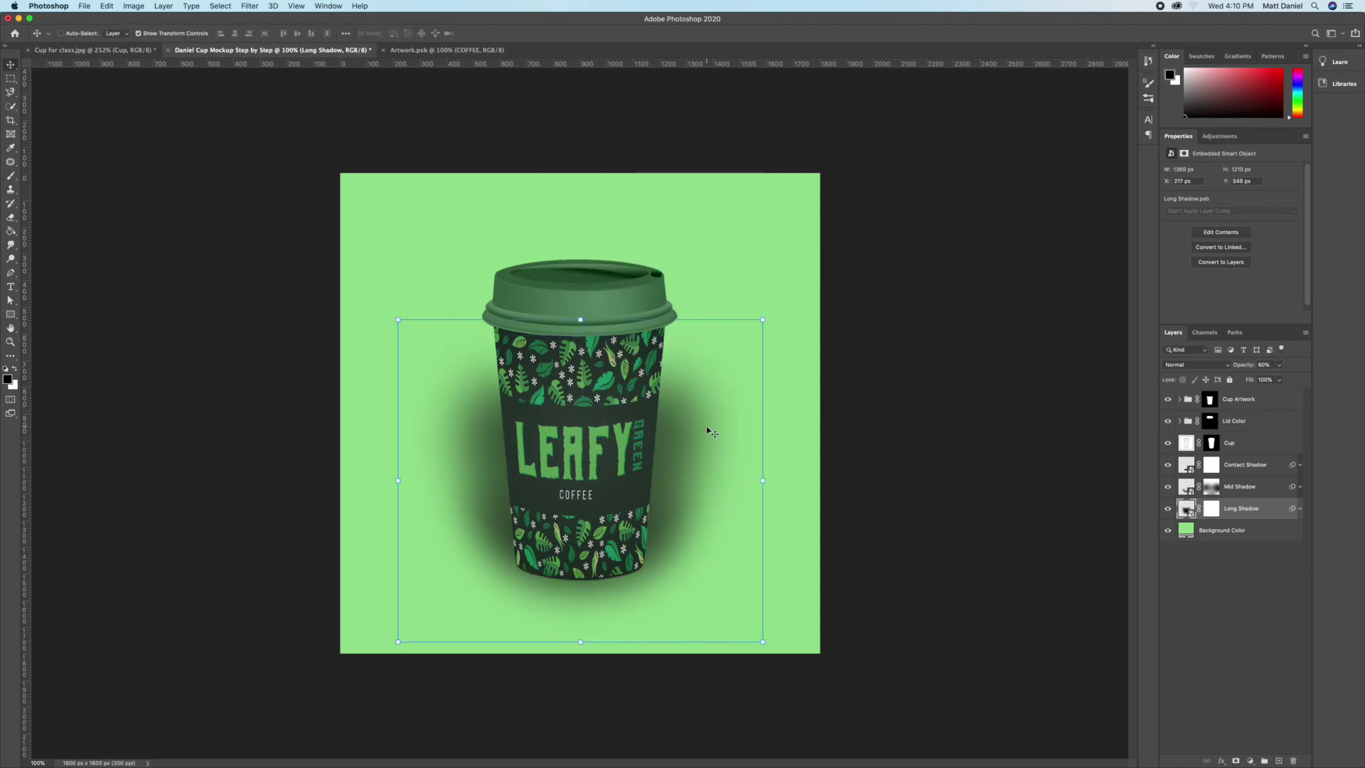
# Step: Lower the Long Shadow's opacity to 40% and check its effect by toggling its visibility
pyautogui.click(1239, 533)
pyautogui.click(1240, 510)
pyautogui.click(1279, 365)
pyautogui.moveTo(1301, 378); pyautogui.dragTo(1269, 377)
pyautogui.click(1254, 566)
pyautogui.click(1168, 509)
pyautogui.click(1168, 509)
pyautogui.click(1168, 509)
pyautogui.click(1168, 509)
# Step: Touch up the Mid Shadow's mask with the soft brush
pyautogui.click(1211, 487)
pyautogui.press('b')
pyautogui.press('x')
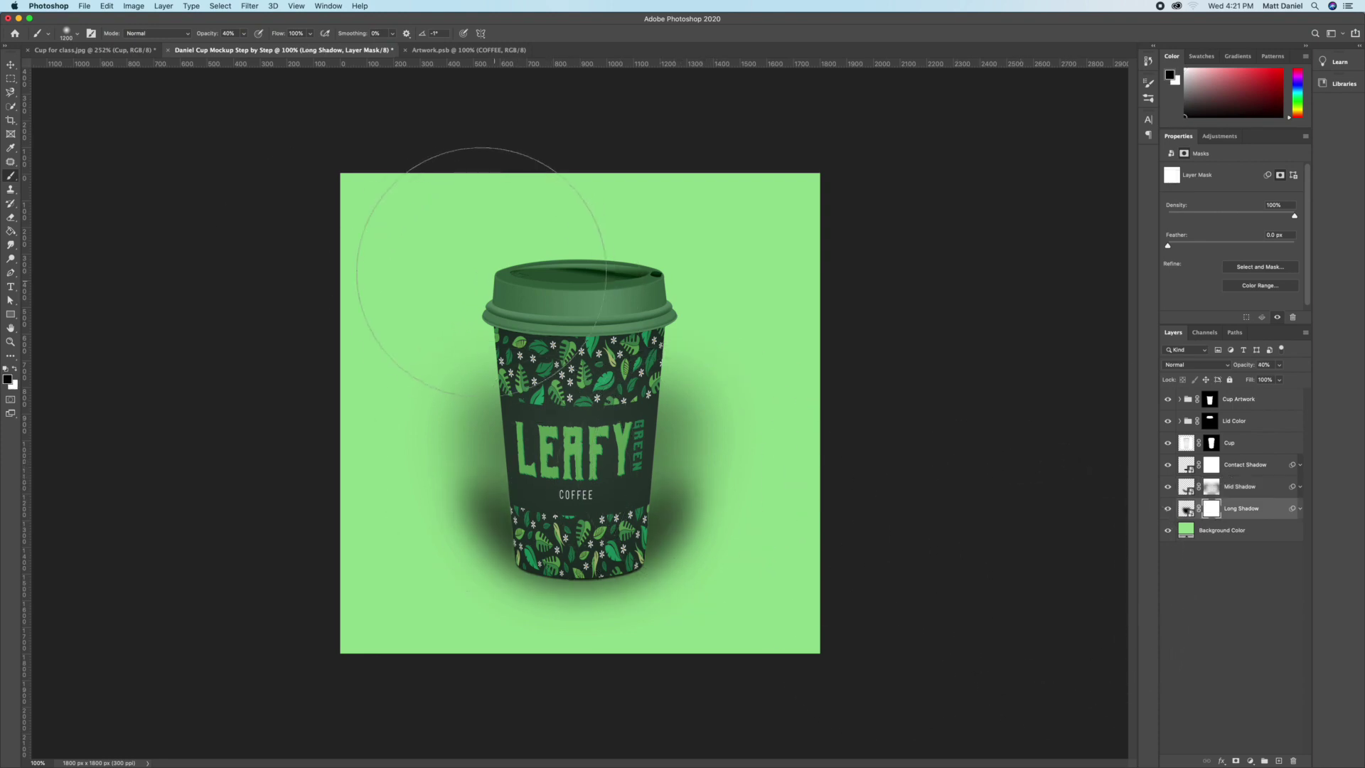
# Step: Fade the upper part of the Long Shadow by brushing black on its mask at both sides of the lid
pyautogui.click(507, 326)
pyautogui.click(719, 290)
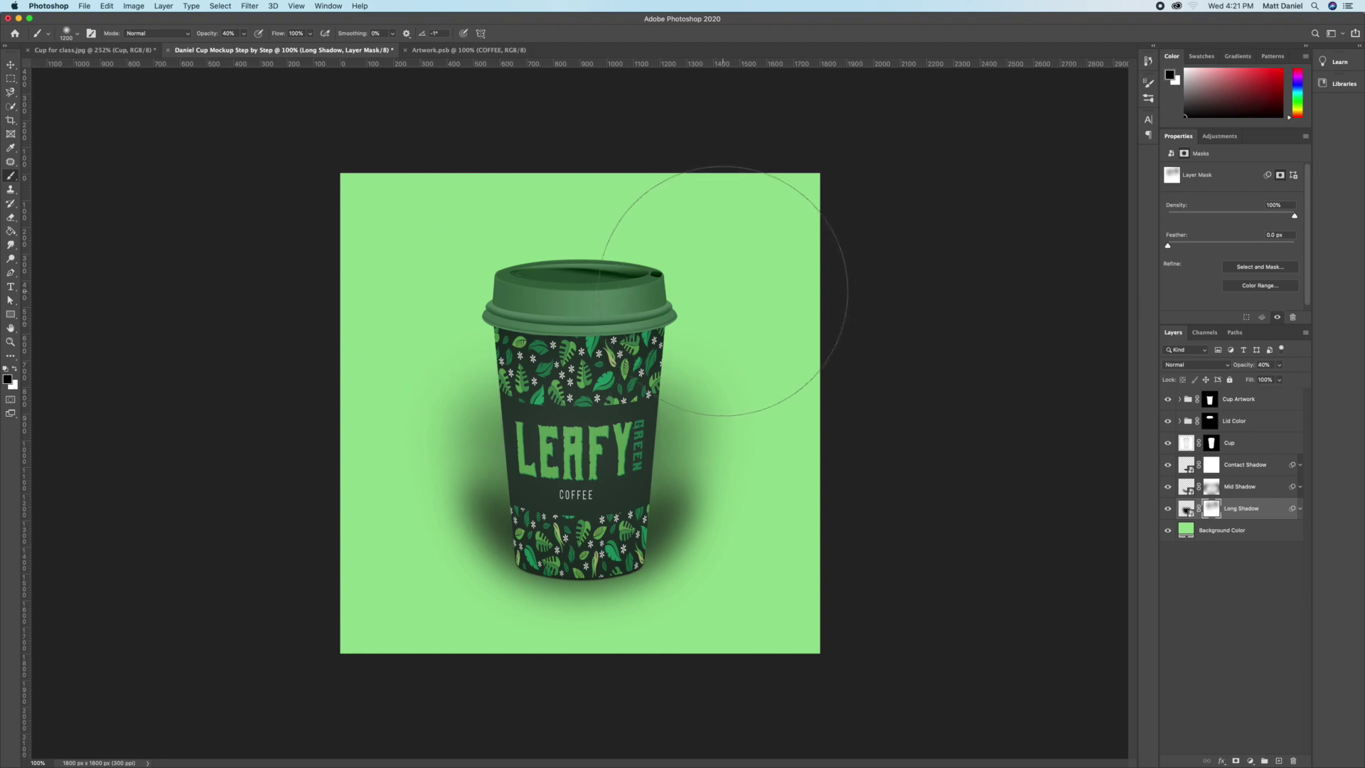
pyautogui.click(1167, 508)
pyautogui.click(1167, 509)
# Step: Nudge the Mid Shadow slightly downward
pyautogui.click(1210, 486)
pyautogui.press('x')
pyautogui.press('v')
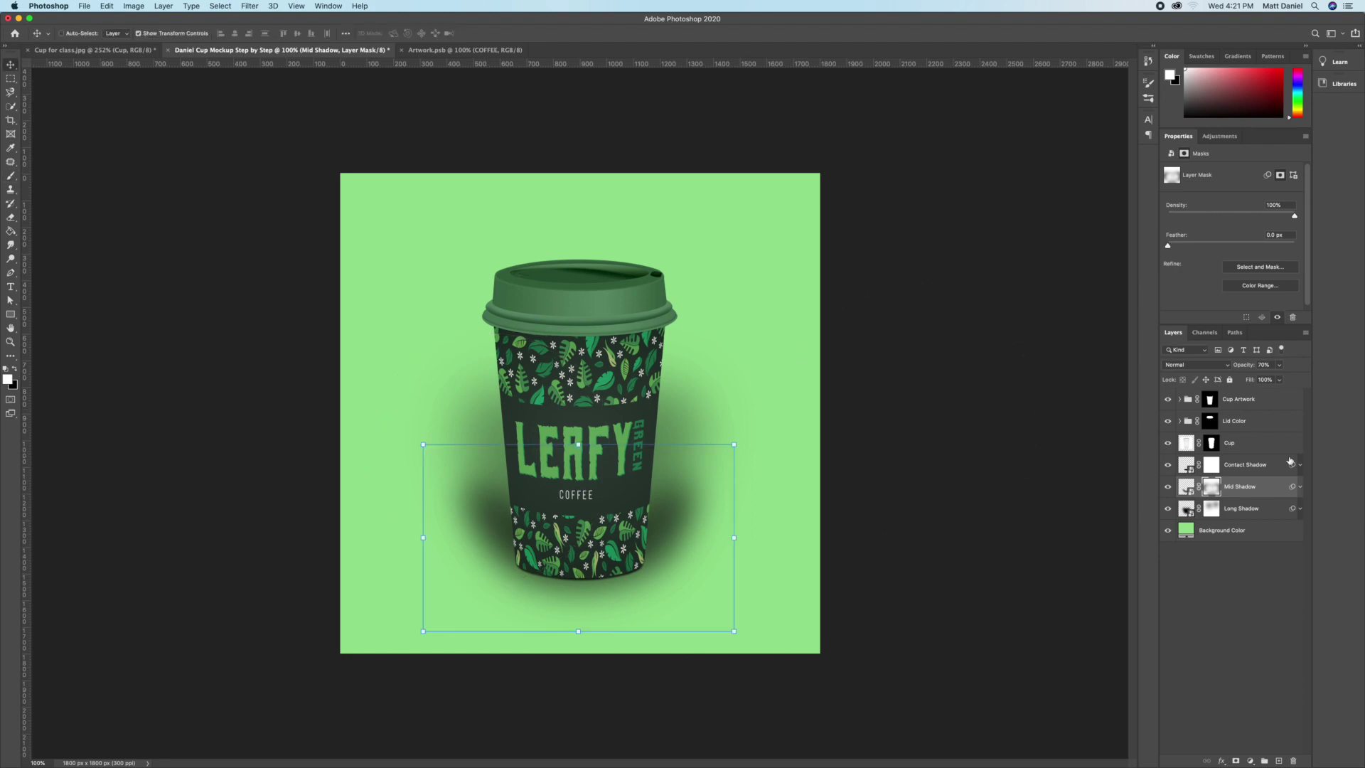
pyautogui.click(1264, 495)
pyautogui.press('Down')
pyautogui.press('Down')
pyautogui.press('Down')
pyautogui.press('Down')
pyautogui.press('Down')
pyautogui.press('Down')
pyautogui.press('Down')
pyautogui.press('Down')
pyautogui.press('Down')
pyautogui.press('Down')
pyautogui.press('Down')
pyautogui.press('Down')
pyautogui.press('Down')
pyautogui.press('Down')
pyautogui.press('Down')
pyautogui.press('Down')
pyautogui.press('Down')
pyautogui.press('Down')
pyautogui.press('Down')
pyautogui.press('Down')
pyautogui.press('Down')
# Step: Widen the Mid Shadow evenly on both sides of the cup and stretch it slightly taller
pyautogui.click(735, 543)
pyautogui.click(761, 268)
pyautogui.moveTo(695, 512)
pyautogui.mouseDown()
pyautogui.moveTo(721, 512)
pyautogui.moveTo(675, 531)
pyautogui.mouseUp()
pyautogui.press('Return')
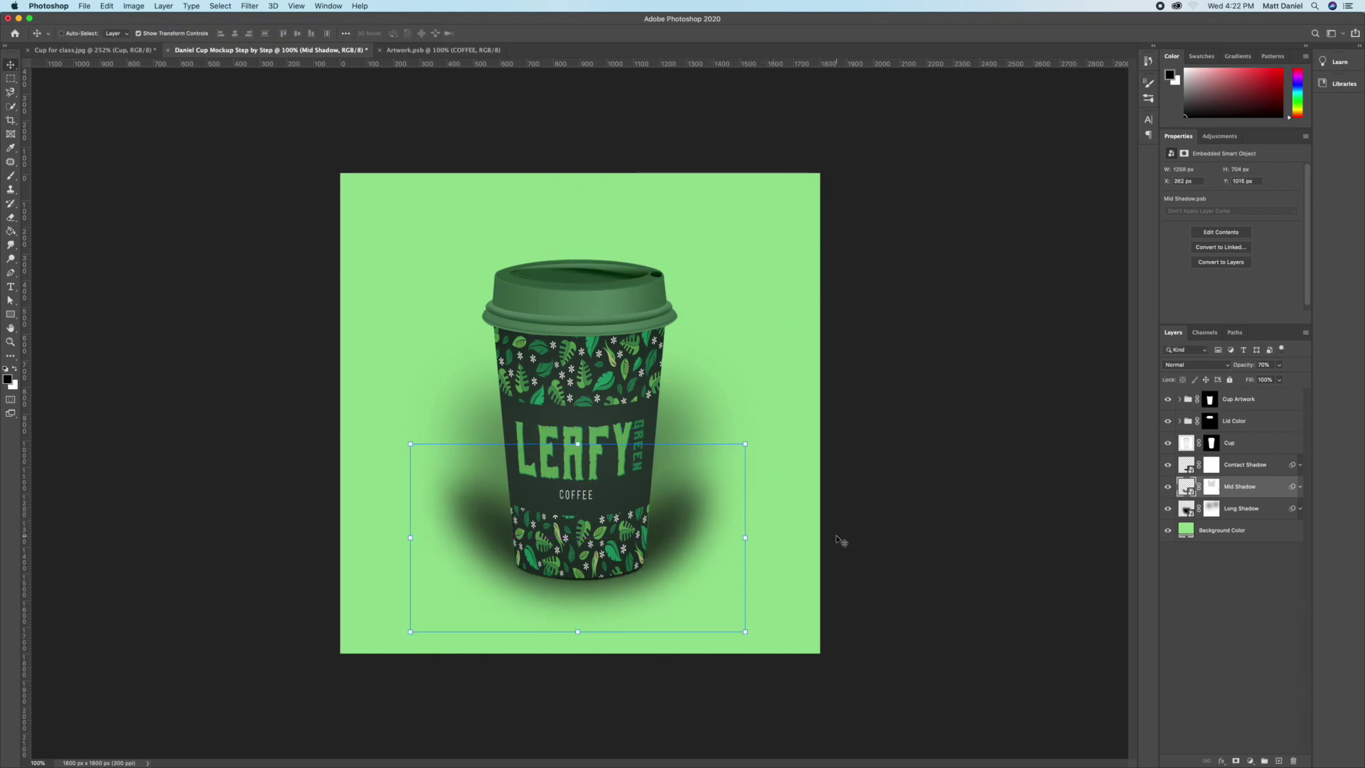
pyautogui.click(578, 444)
pyautogui.press('Return')
pyautogui.moveTo(578, 444); pyautogui.dragTo(589, 425)
pyautogui.moveTo(679, 500); pyautogui.dragTo(683, 509)
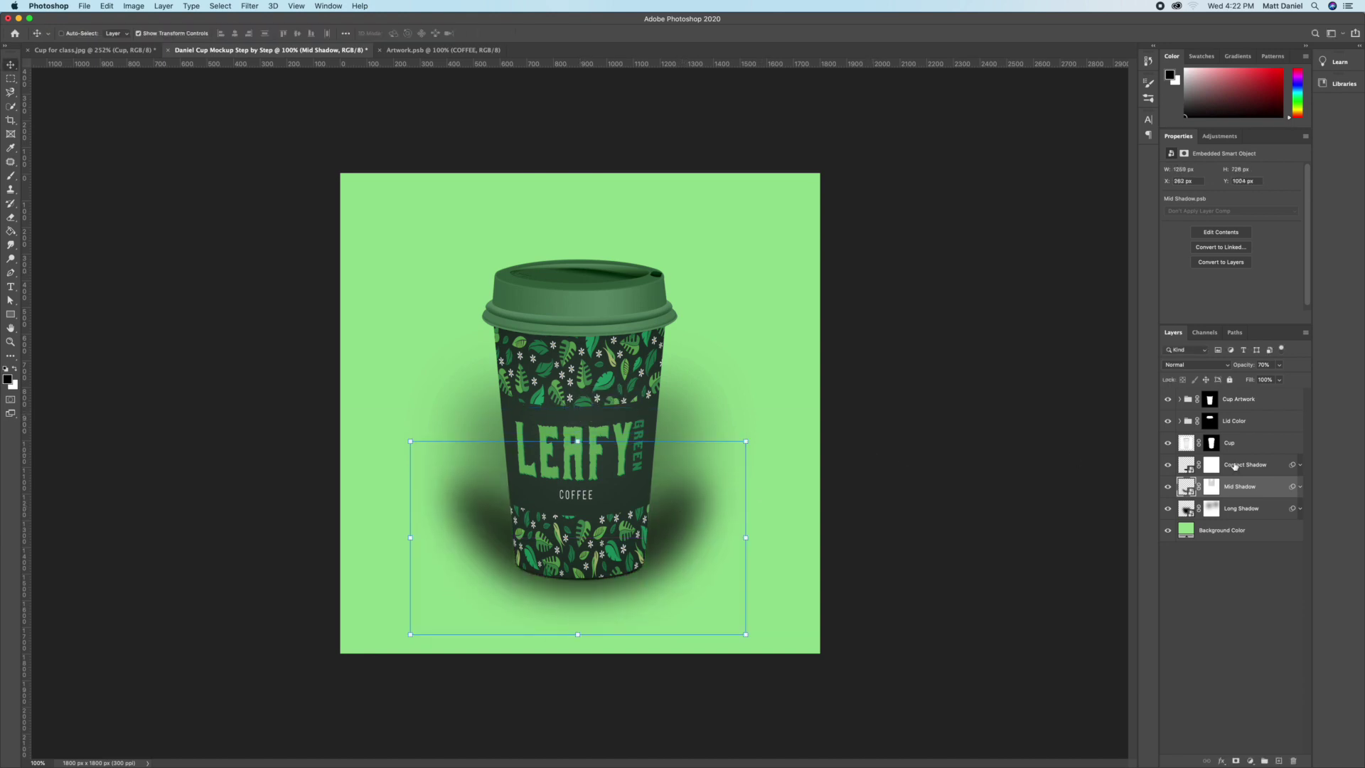
# Step: Refine the Mid Shadow's mask by brushing below the cup's base, and enlarge the black brush for broader fading
pyautogui.click(1207, 488)
pyautogui.press('b')
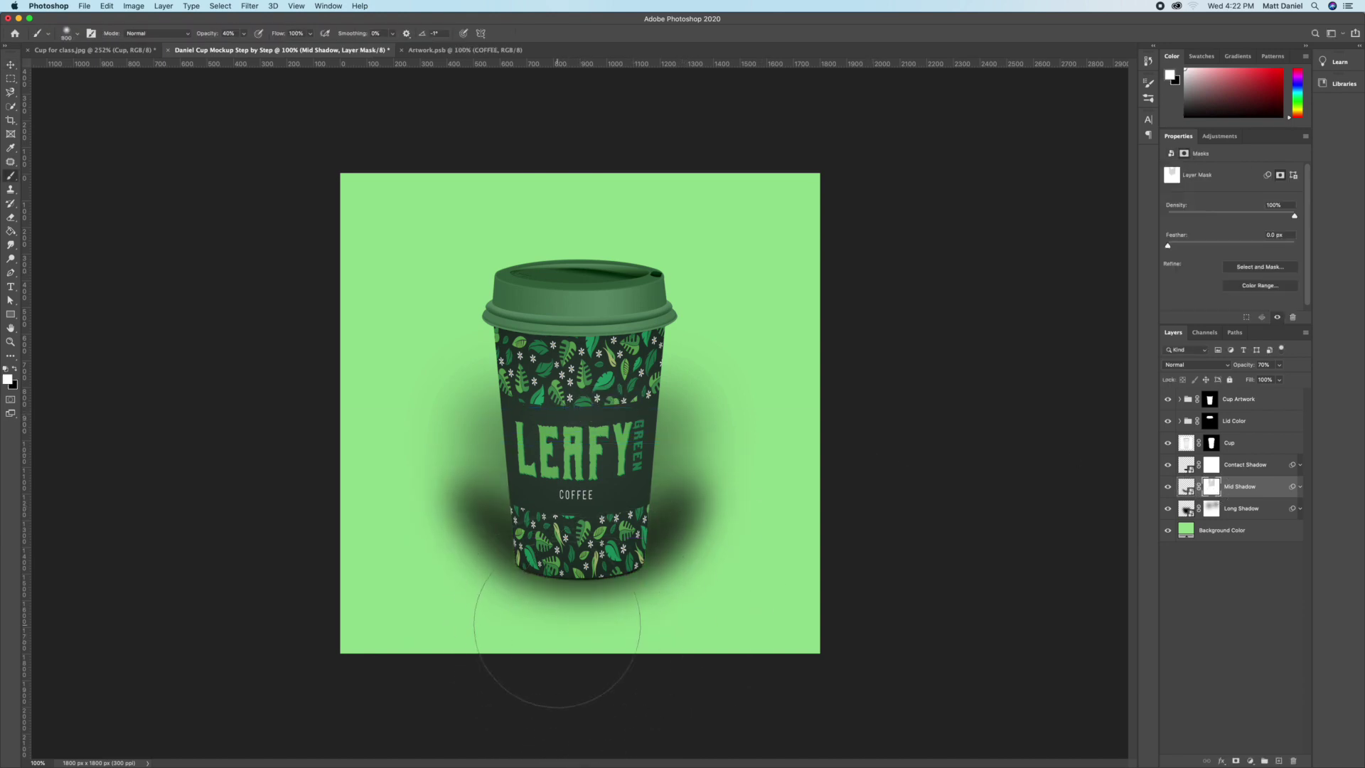
pyautogui.press('x')
pyautogui.click(594, 609)
pyautogui.click(543, 610)
pyautogui.press('x')
pyautogui.press(']')
pyautogui.press(']')
pyautogui.press(']')
pyautogui.press(']')
pyautogui.press(']')
pyautogui.press(']')
pyautogui.press(']')
pyautogui.press(']')
pyautogui.press('x')
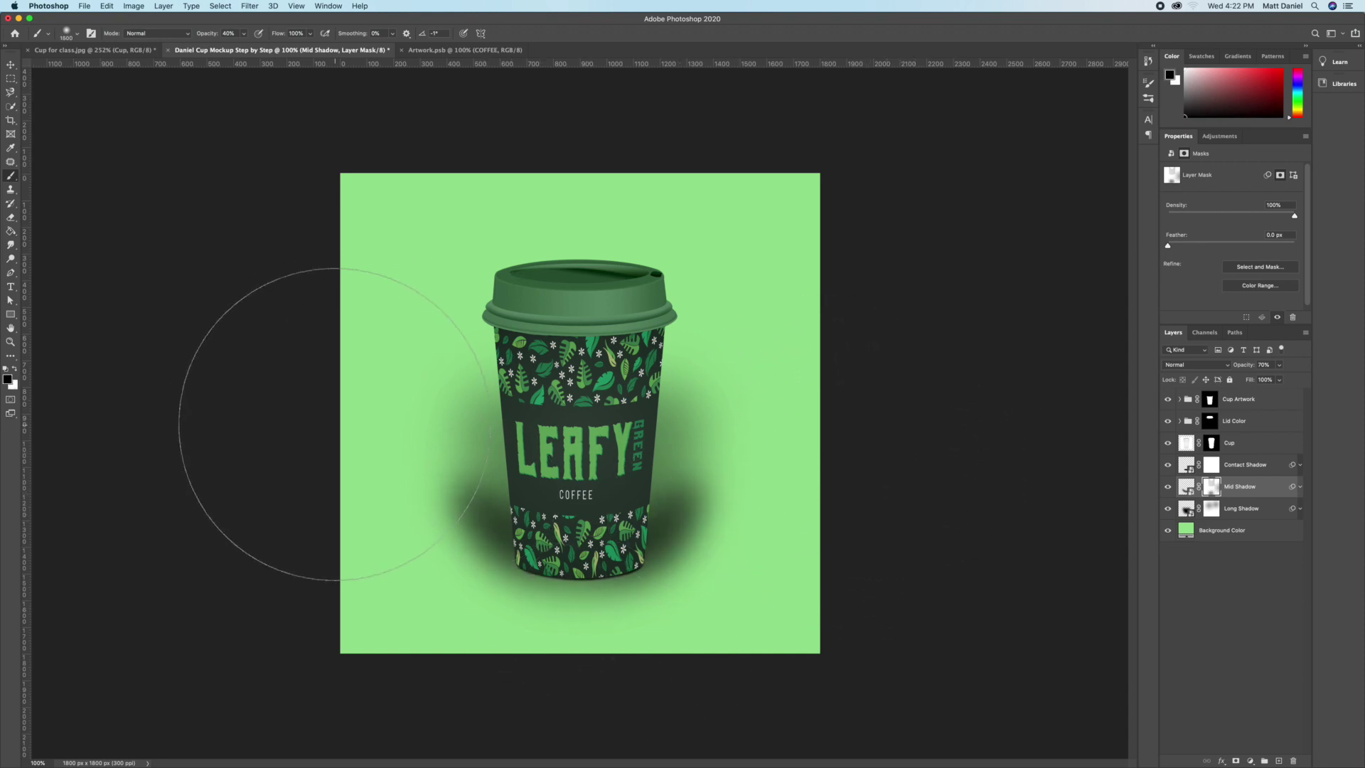
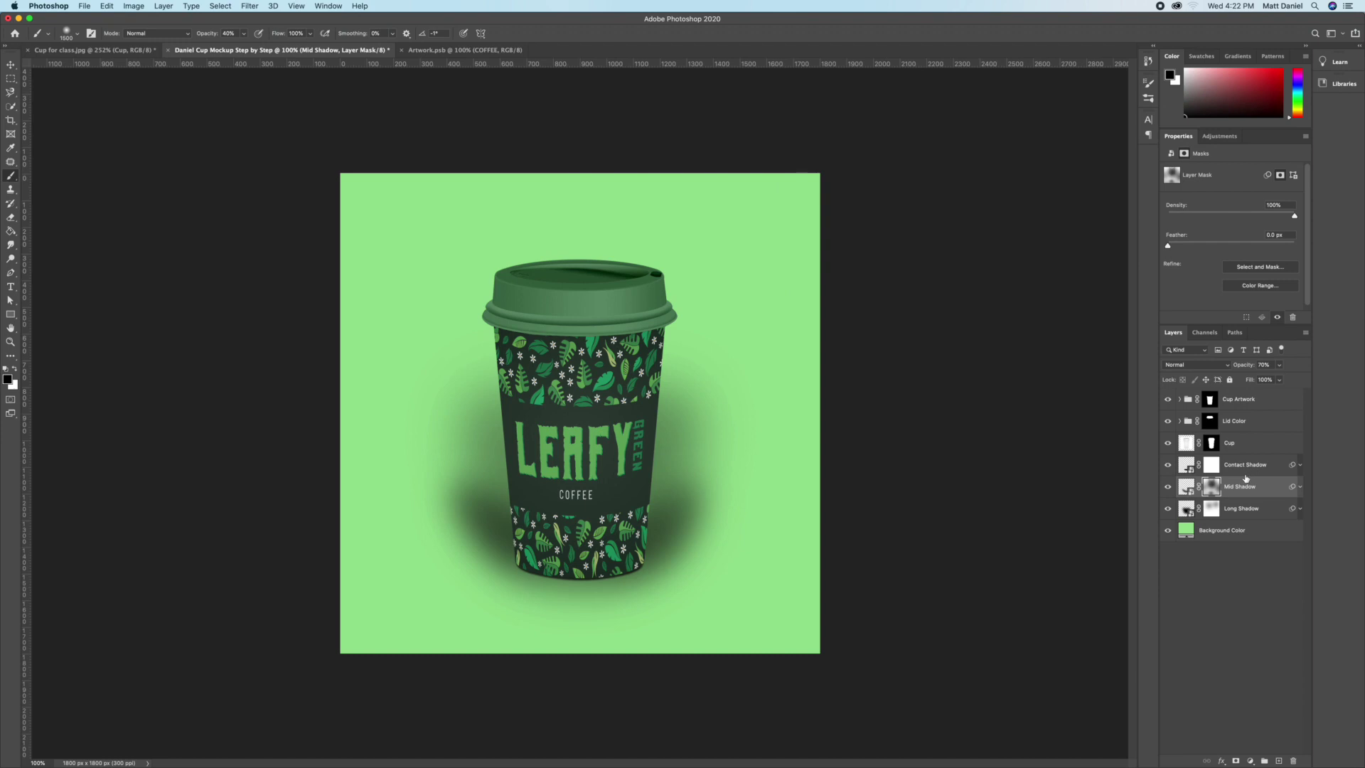
# Step: Set the Long Shadow layer's opacity to 60%
pyautogui.click(1239, 509)
pyautogui.click(1280, 365)
pyautogui.moveTo(1276, 378); pyautogui.dragTo(1283, 378)
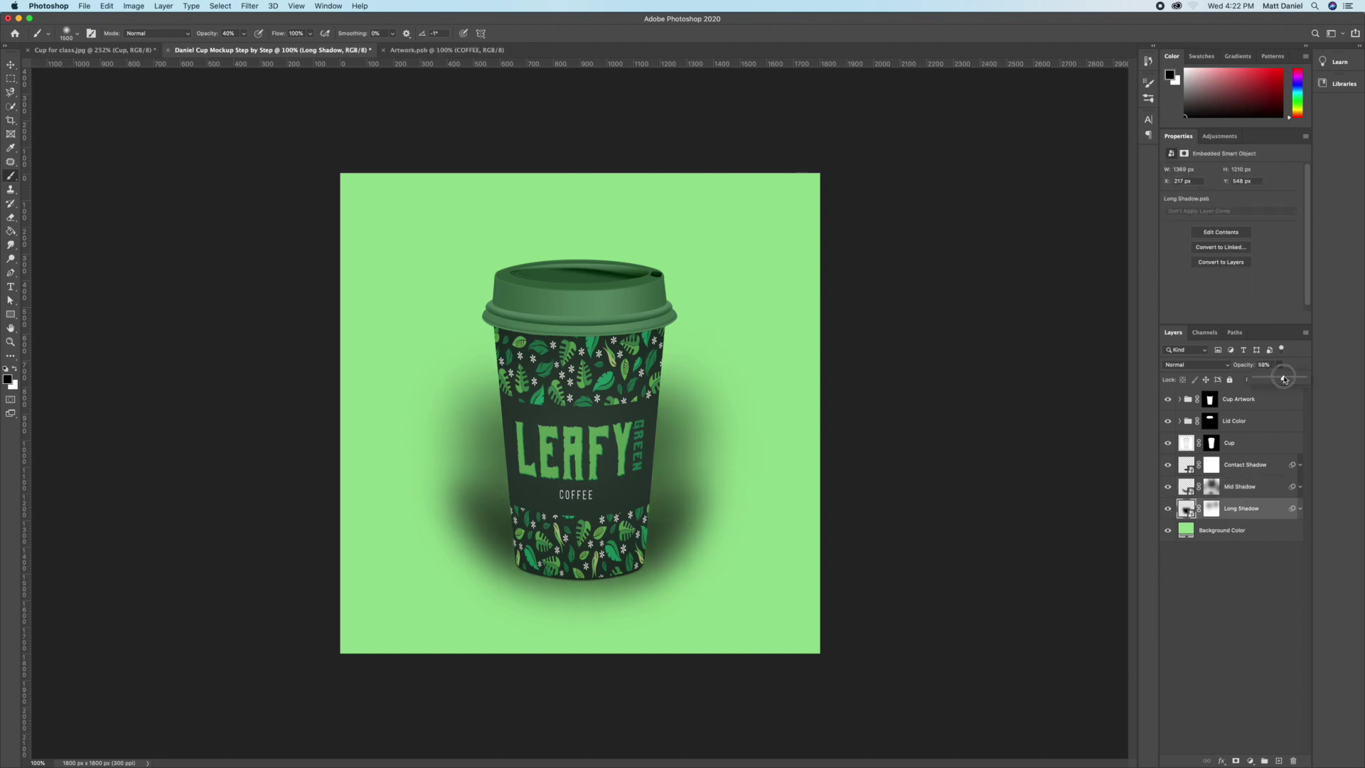
# Step: Fade the upper part of the Long Shadow further by brushing black on its mask with smaller and larger brush sizes
pyautogui.click(1211, 508)
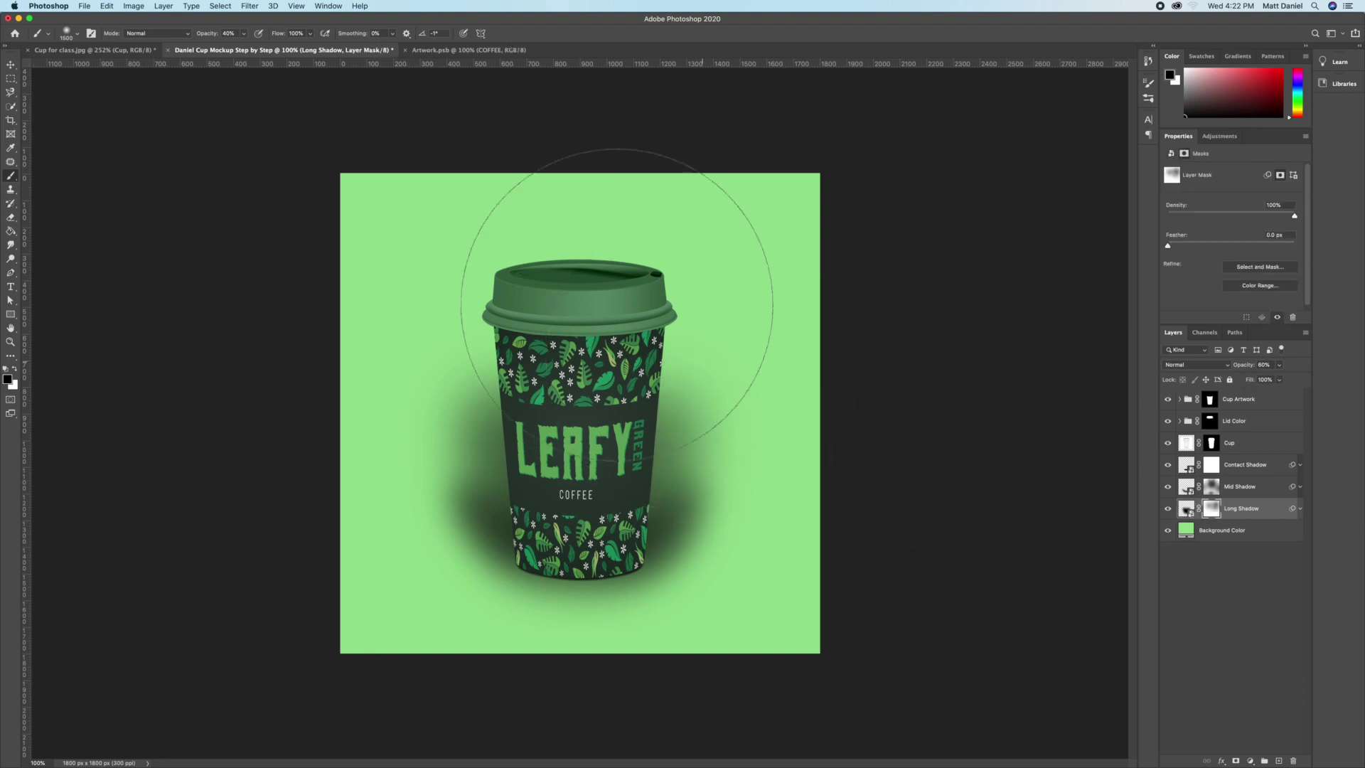
pyautogui.press('[')
pyautogui.press('[')
pyautogui.press('[')
pyautogui.press('[')
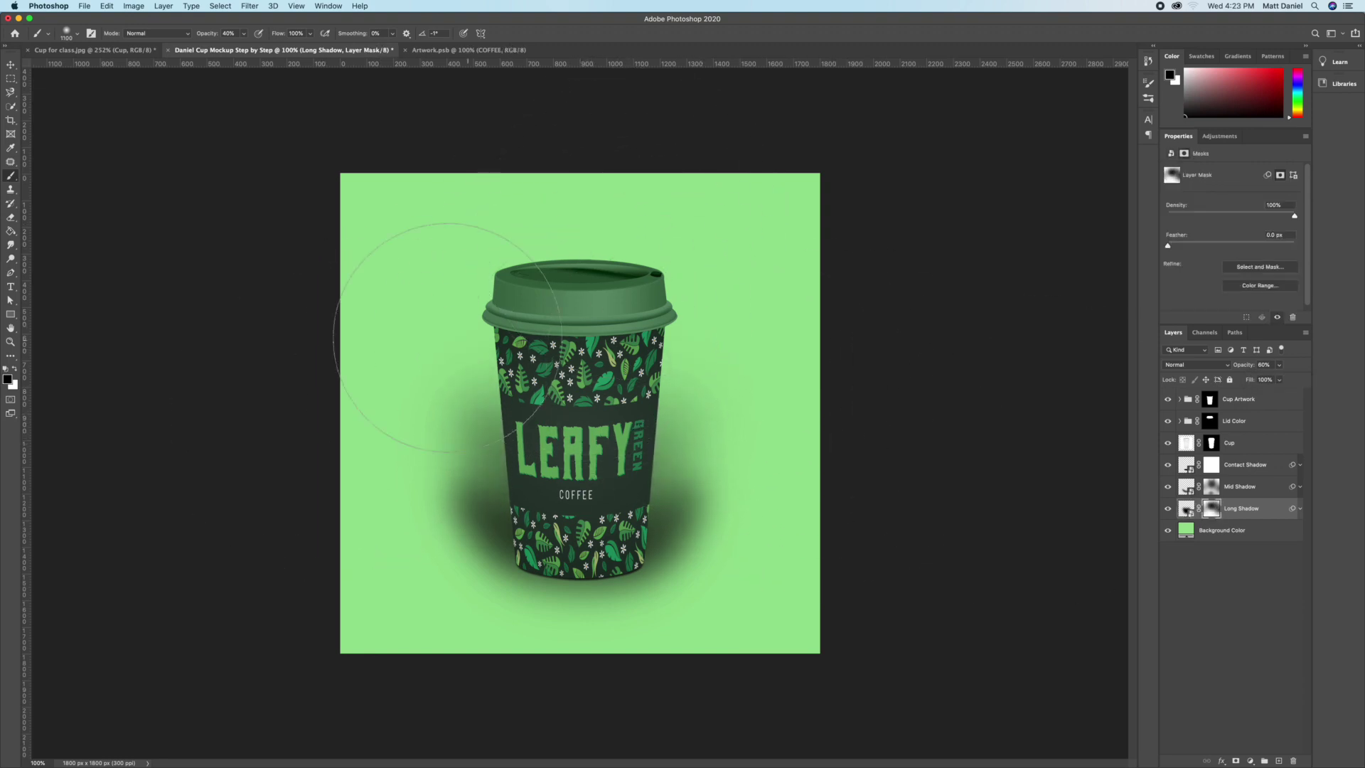
pyautogui.press(']')
pyautogui.press(']')
pyautogui.press(']')
pyautogui.press(']')
pyautogui.press(']')
pyautogui.press(']')
pyautogui.press(']')
pyautogui.press(']')
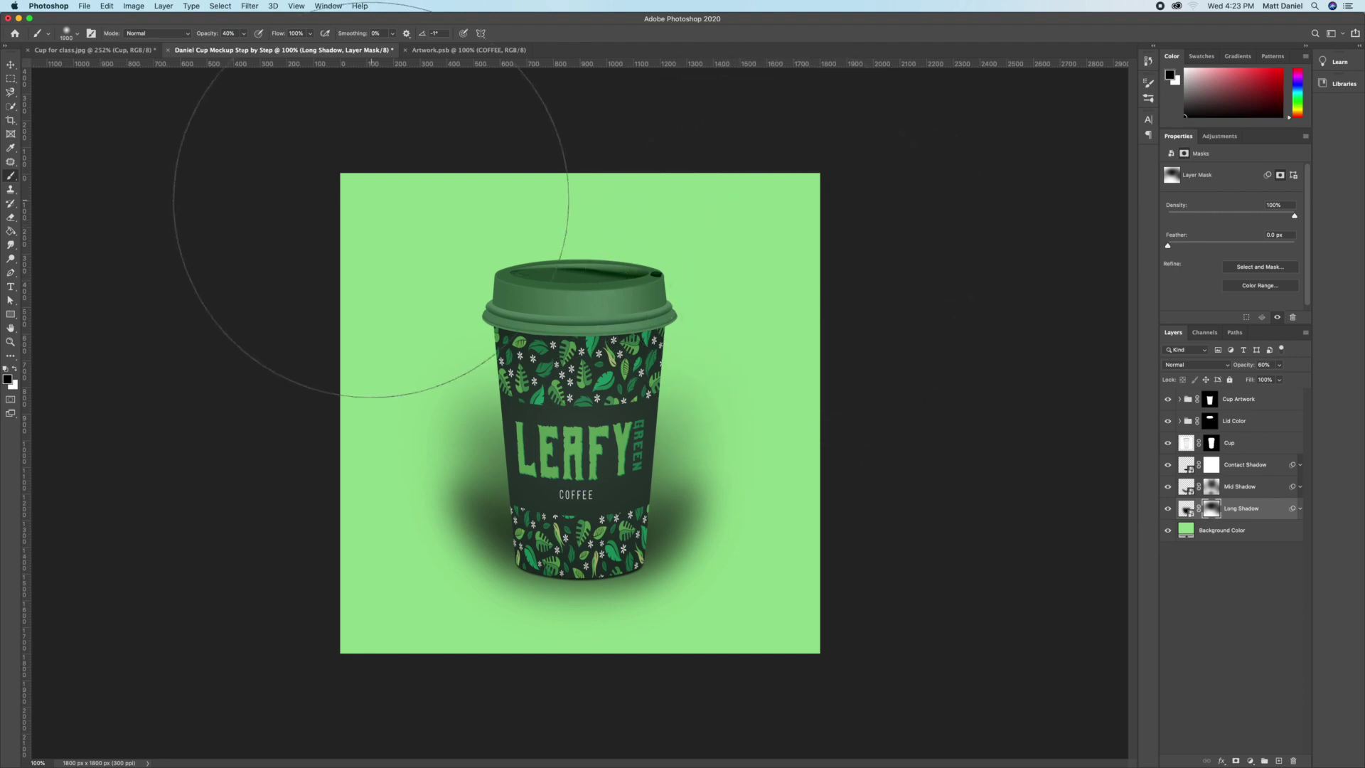
# Step: Lower the Mid Shadow layer's opacity to 60% and activate the Move tool
pyautogui.click(1264, 489)
pyautogui.click(1279, 365)
pyautogui.moveTo(1283, 379); pyautogui.dragTo(1275, 380)
pyautogui.press('v')
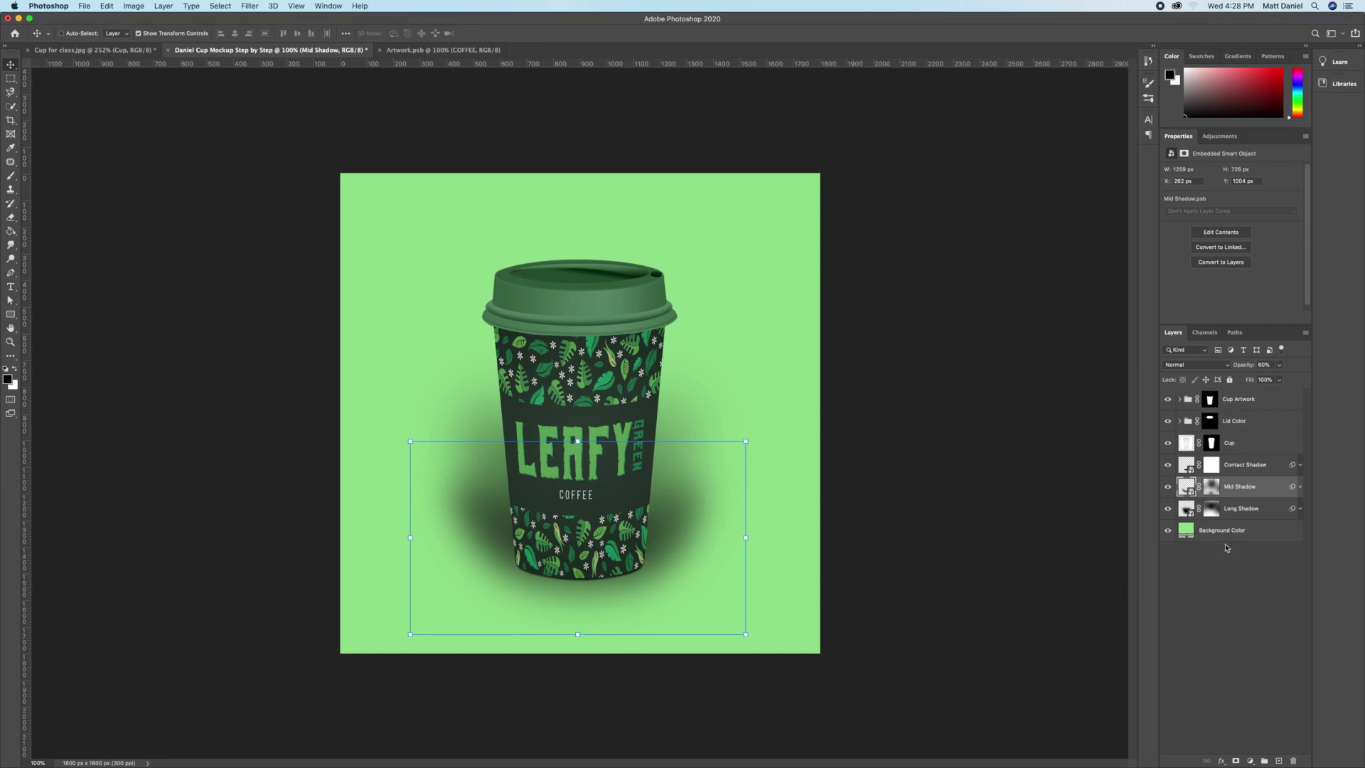
# Step: Group the Contact Shadow, Mid Shadow and Long Shadow layers and name the group Shadows
pyautogui.click(1230, 511)
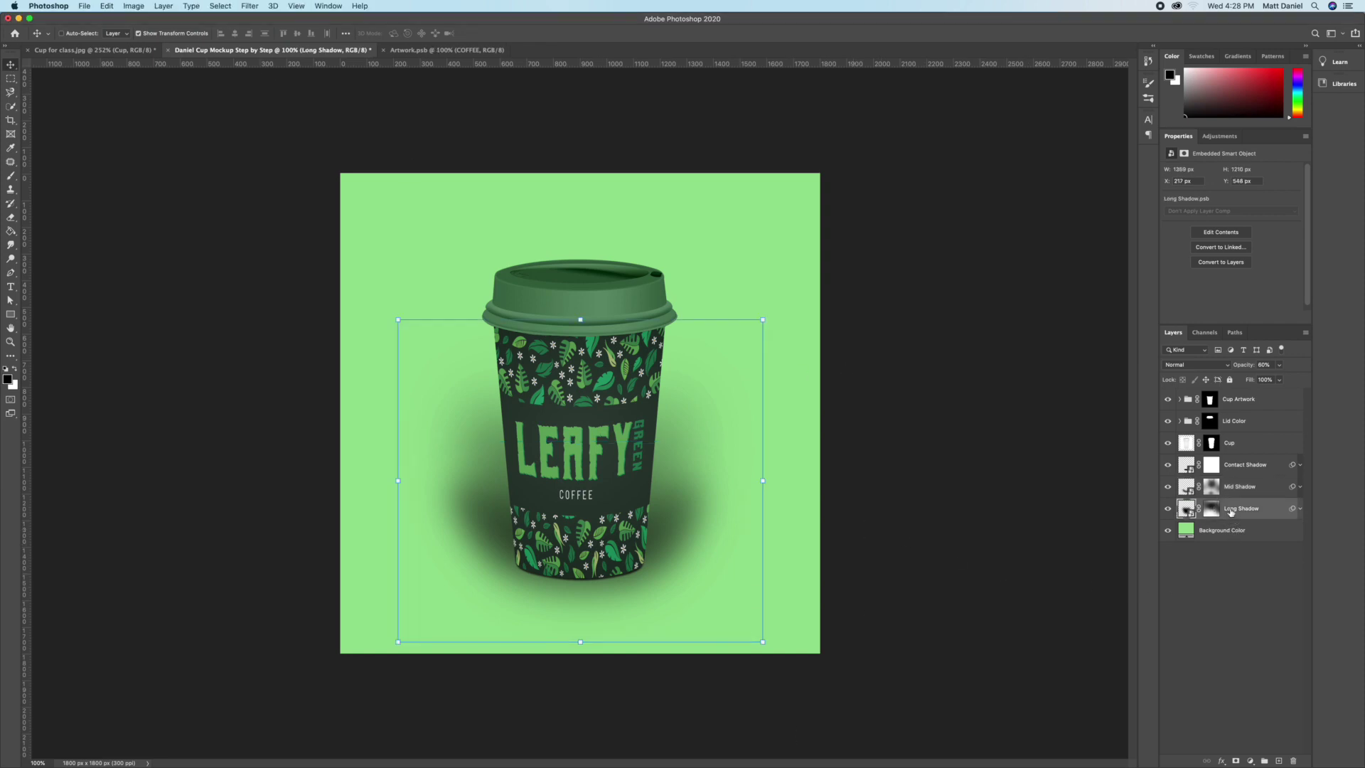
pyautogui.keyDown('shift'); pyautogui.click(1230, 468); pyautogui.keyUp('shift')
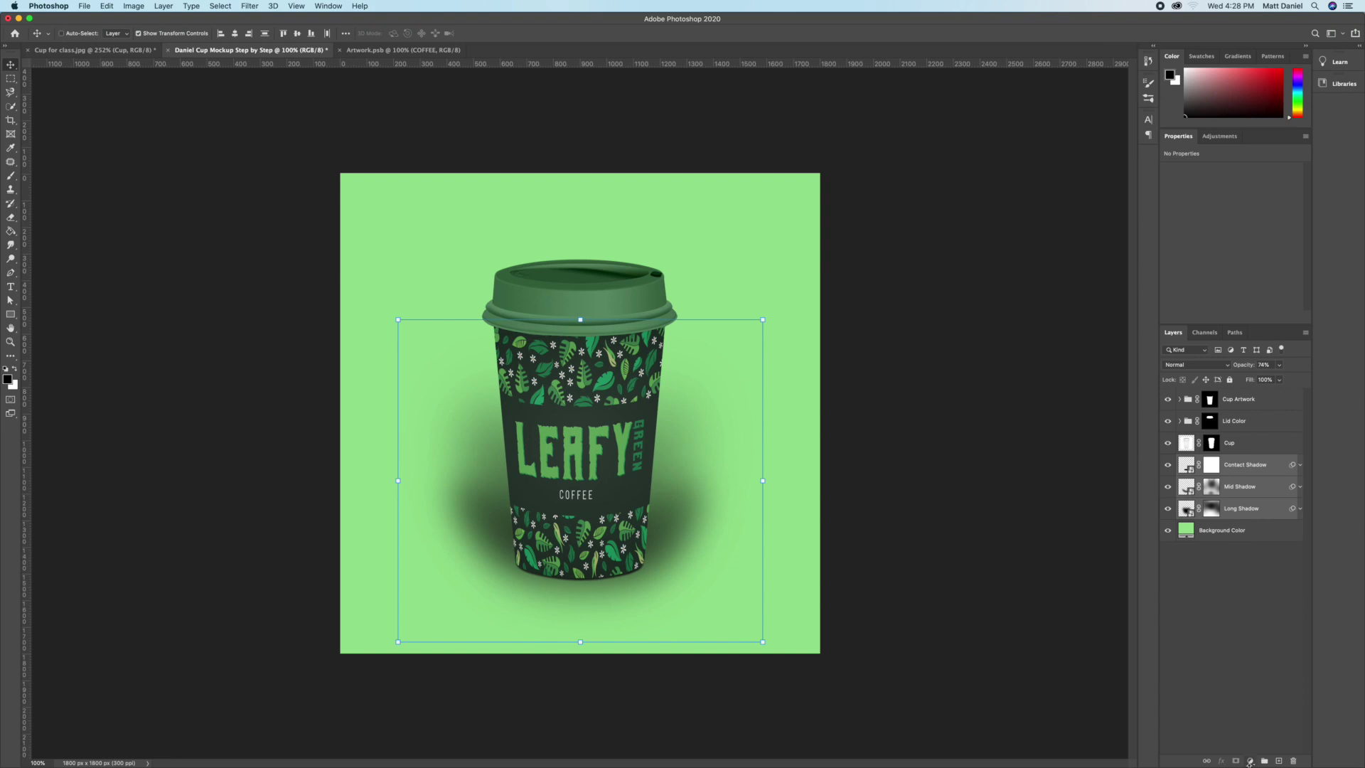
pyautogui.press('super+g')
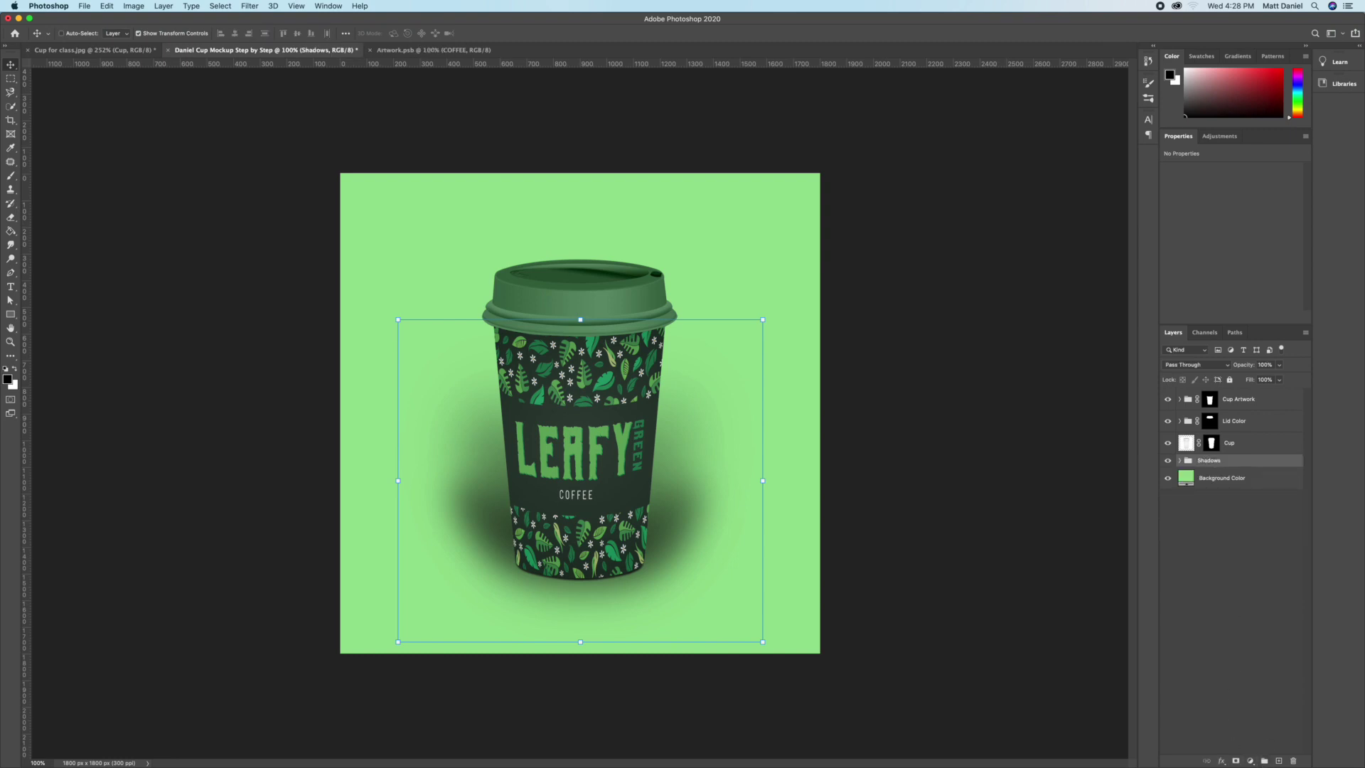
# Step: Duplicate the Cup layer, rename the copy Cup Highlight and place it at the top of the layer stack
pyautogui.click(1236, 444)
pyautogui.moveTo(1254, 446); pyautogui.dragTo(1280, 761)
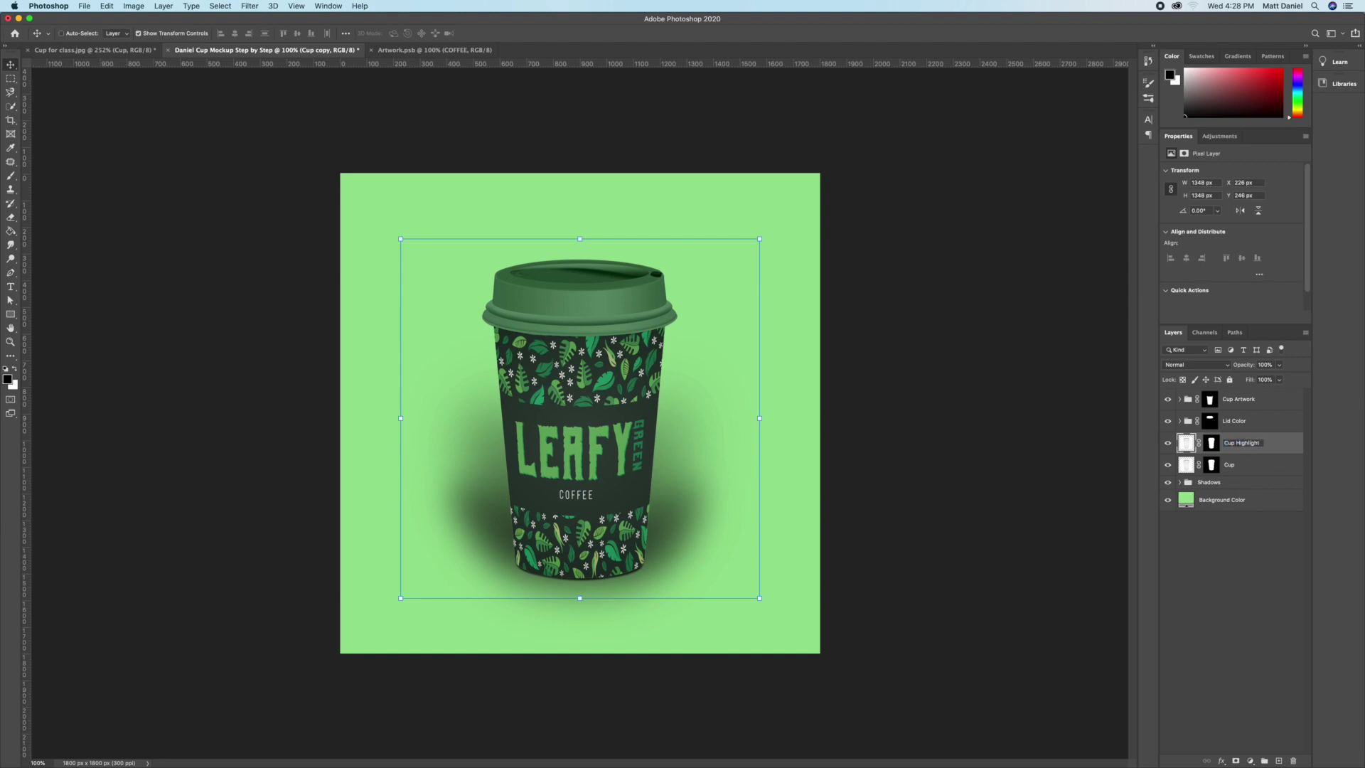
pyautogui.press('Return')
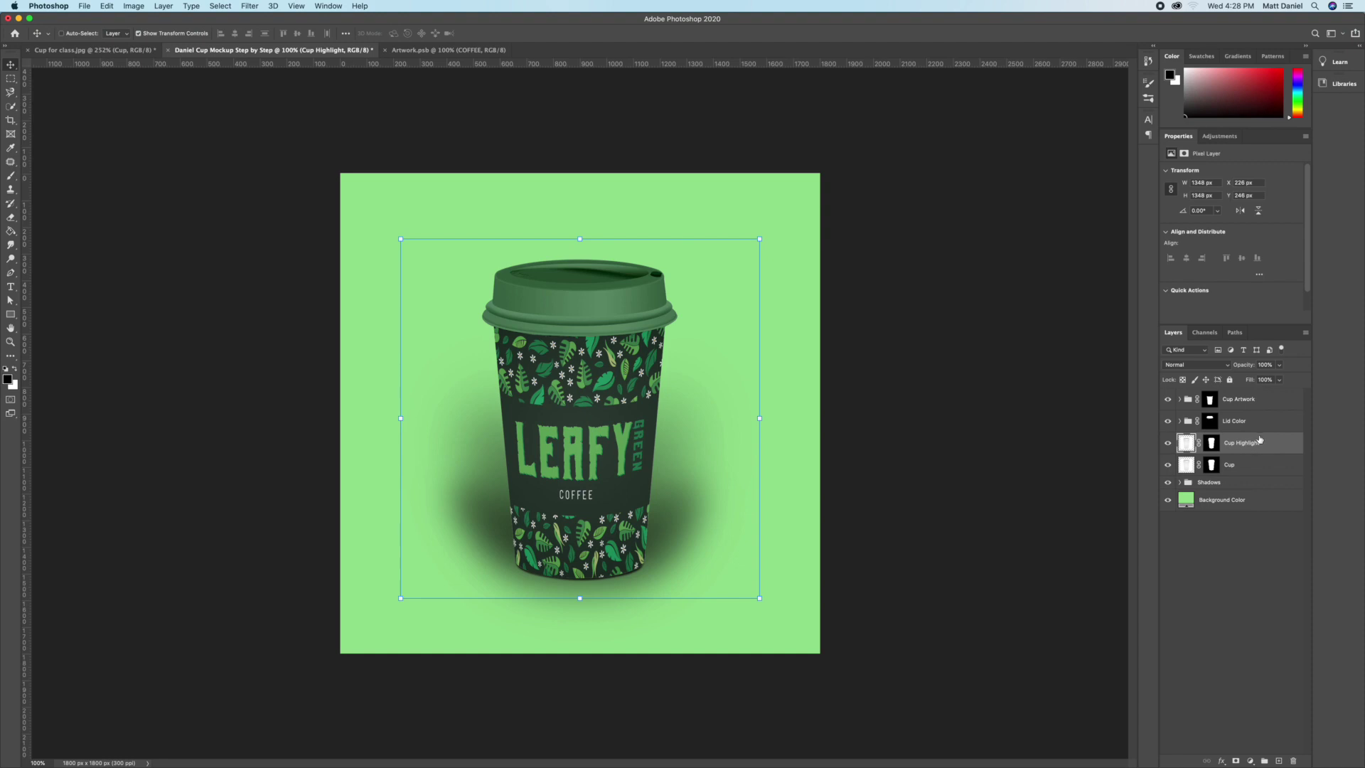
pyautogui.moveTo(1259, 446); pyautogui.dragTo(1252, 392)
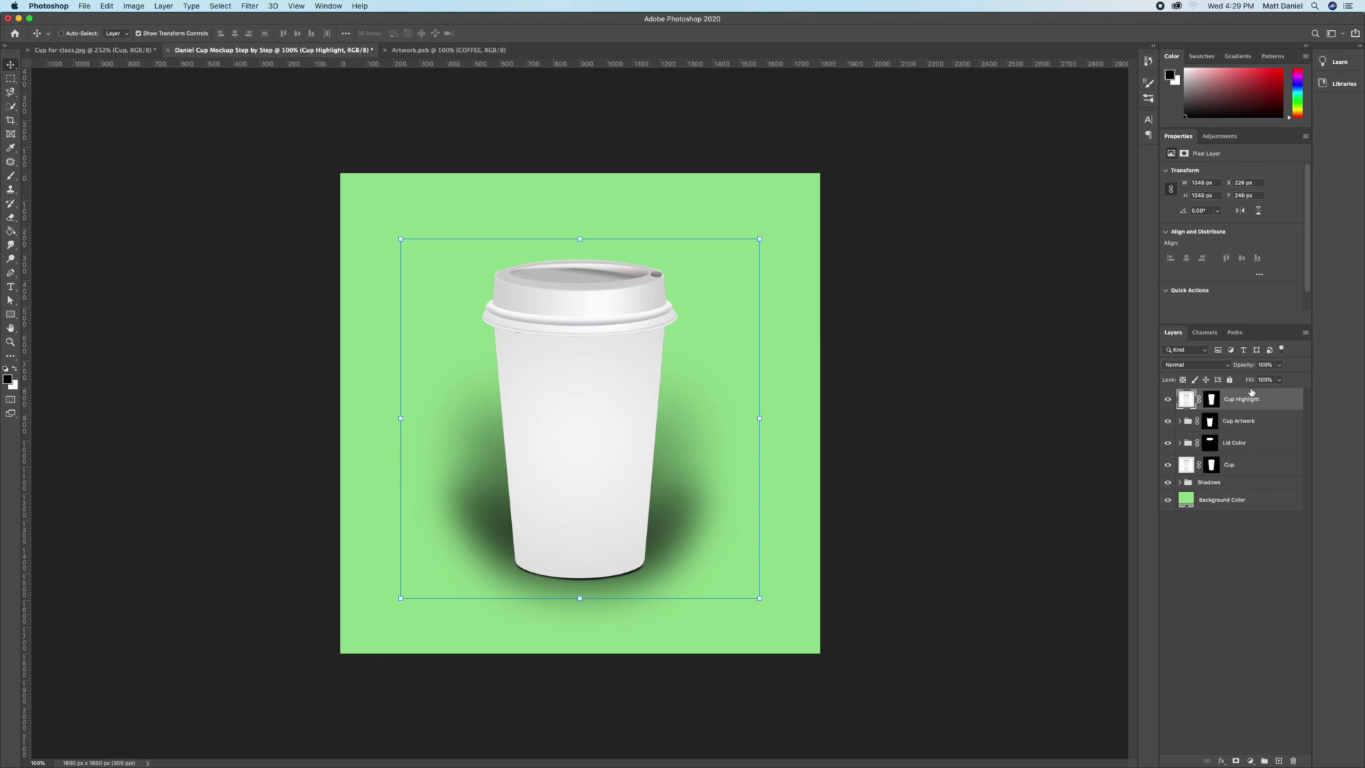
# Step: Set the Cup Highlight layer's blend mode to Linear Dodge (Add) and its opacity to 20%
pyautogui.click(1209, 365)
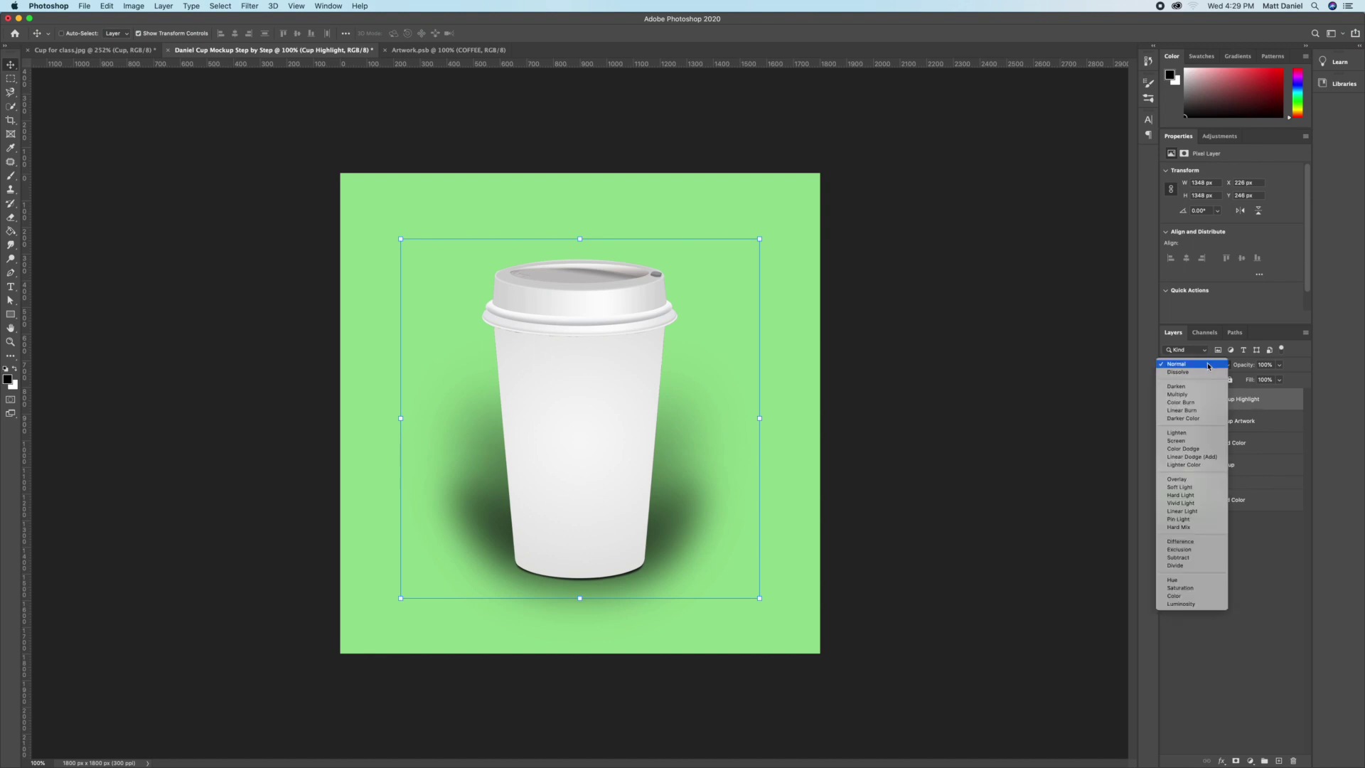
pyautogui.click(1191, 457)
pyautogui.moveTo(1278, 365)
pyautogui.mouseDown()
pyautogui.moveTo(1281, 378)
pyautogui.moveTo(1243, 381)
pyautogui.mouseUp()
pyautogui.moveTo(1243, 381); pyautogui.dragTo(1239, 380)
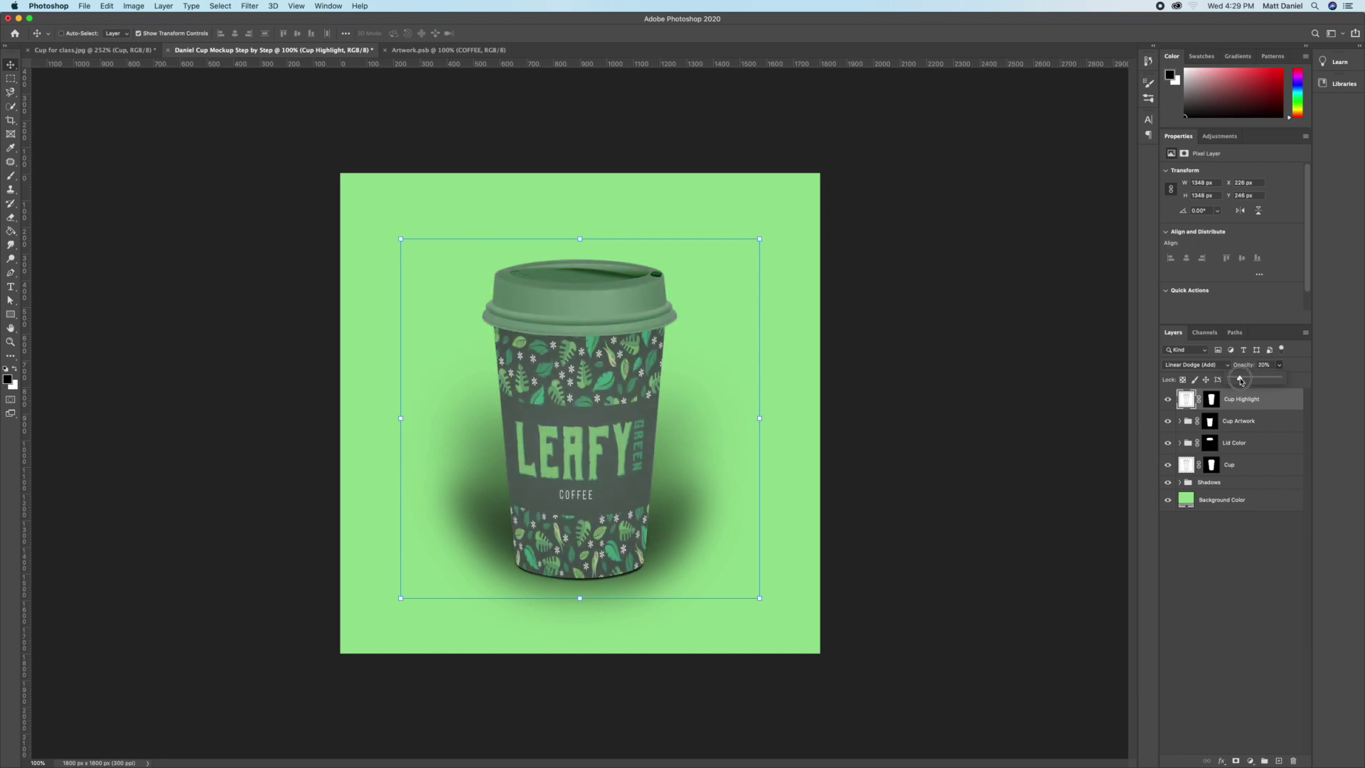
# Step: Try a direct Levels adjustment on the Cup Highlight layer with the black input level at 200
pyautogui.click(133, 5)
pyautogui.moveTo(151, 34)
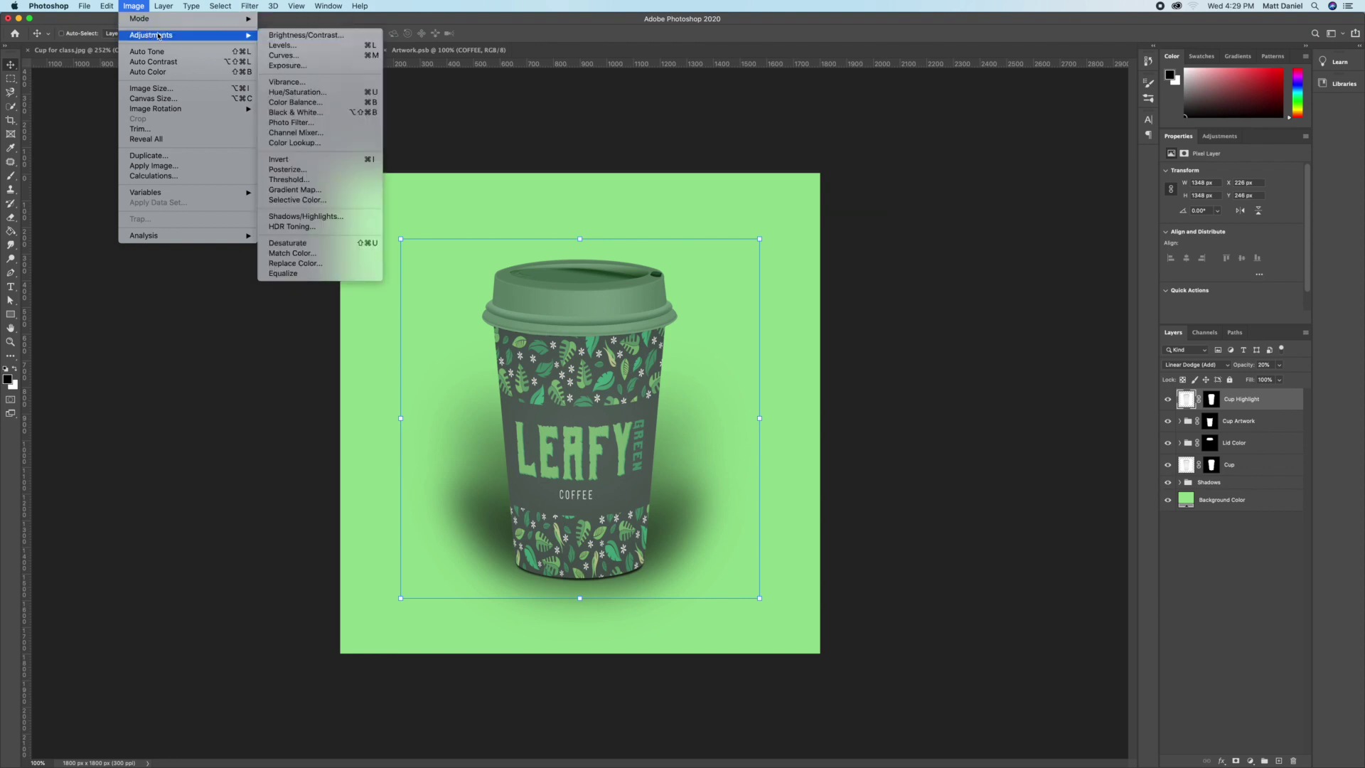
pyautogui.click(291, 44)
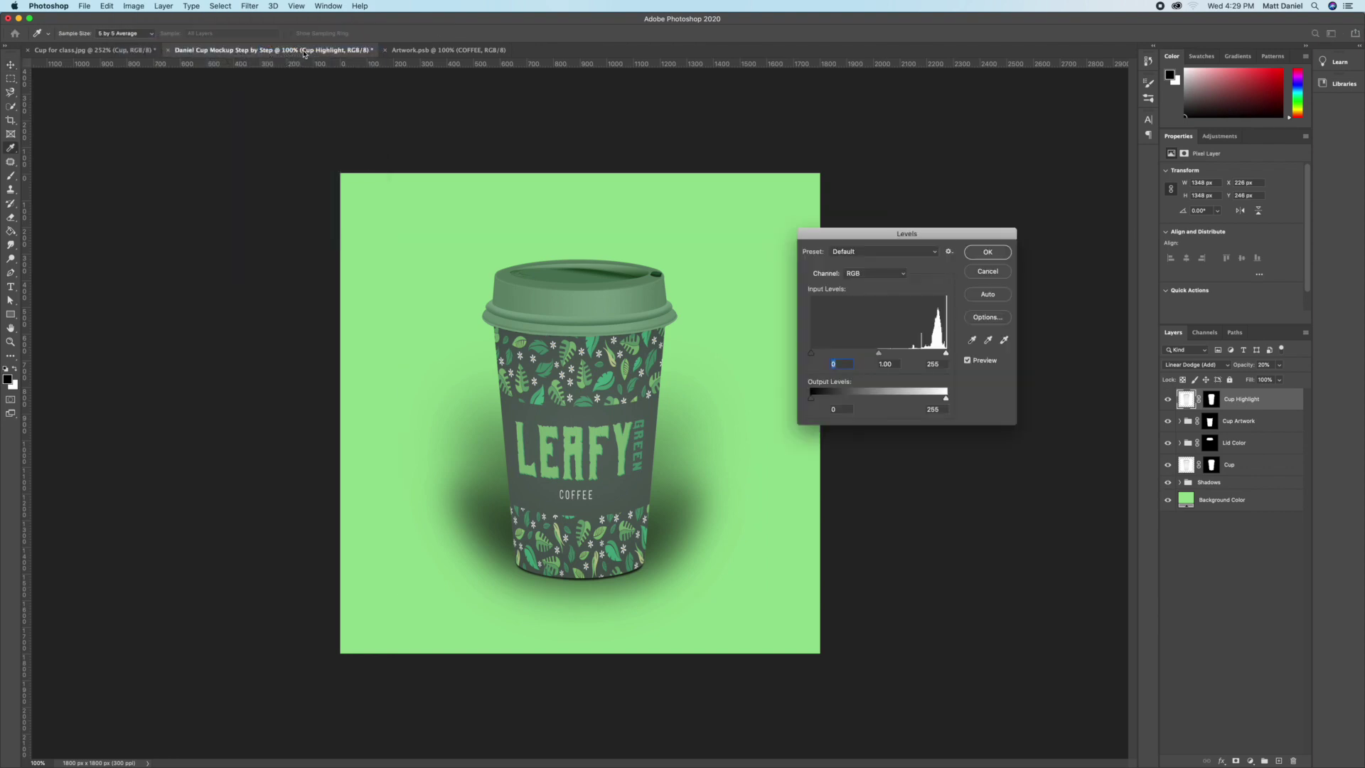
pyautogui.moveTo(811, 352); pyautogui.dragTo(917, 354)
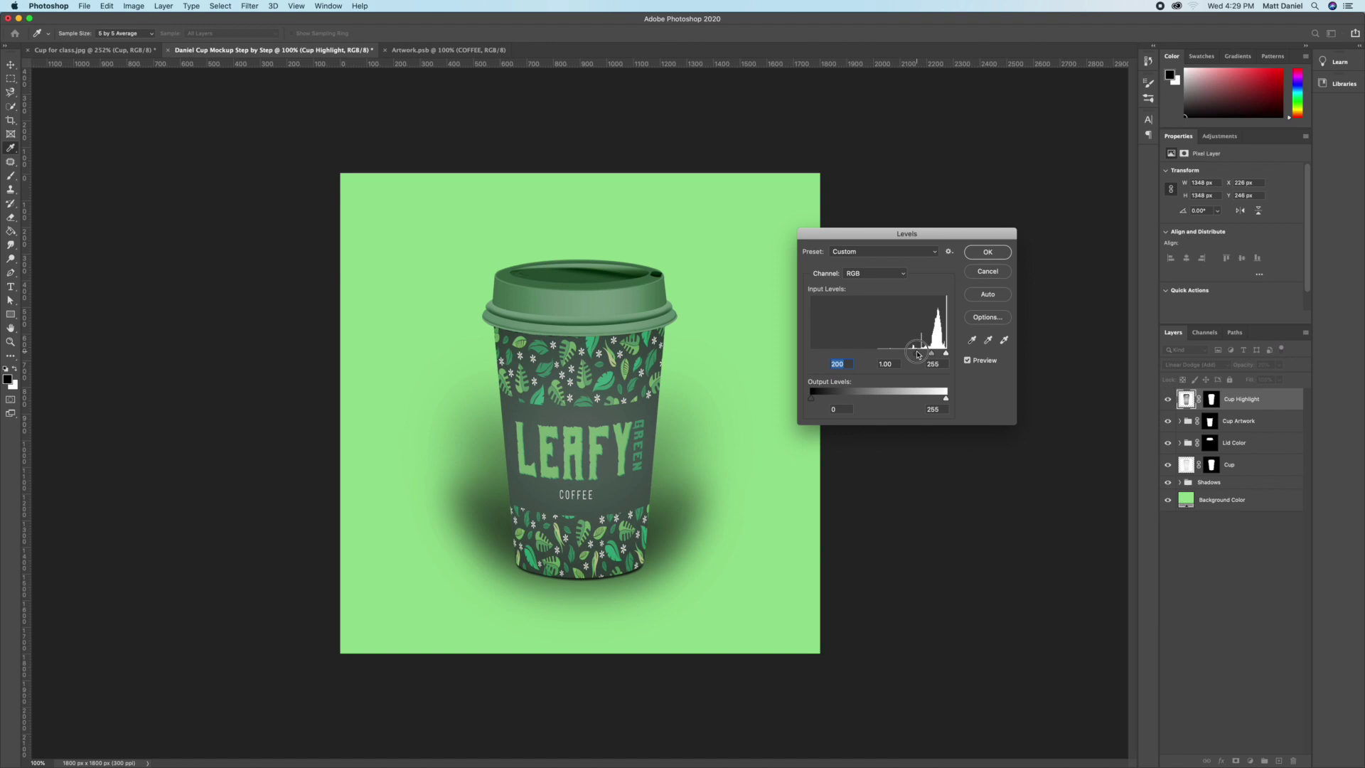
pyautogui.click(987, 252)
pyautogui.press('v')
# Step: Compare the cup with and without the highlight, and undo the direct Levels adjustment
pyautogui.click(1168, 400)
pyautogui.click(1168, 399)
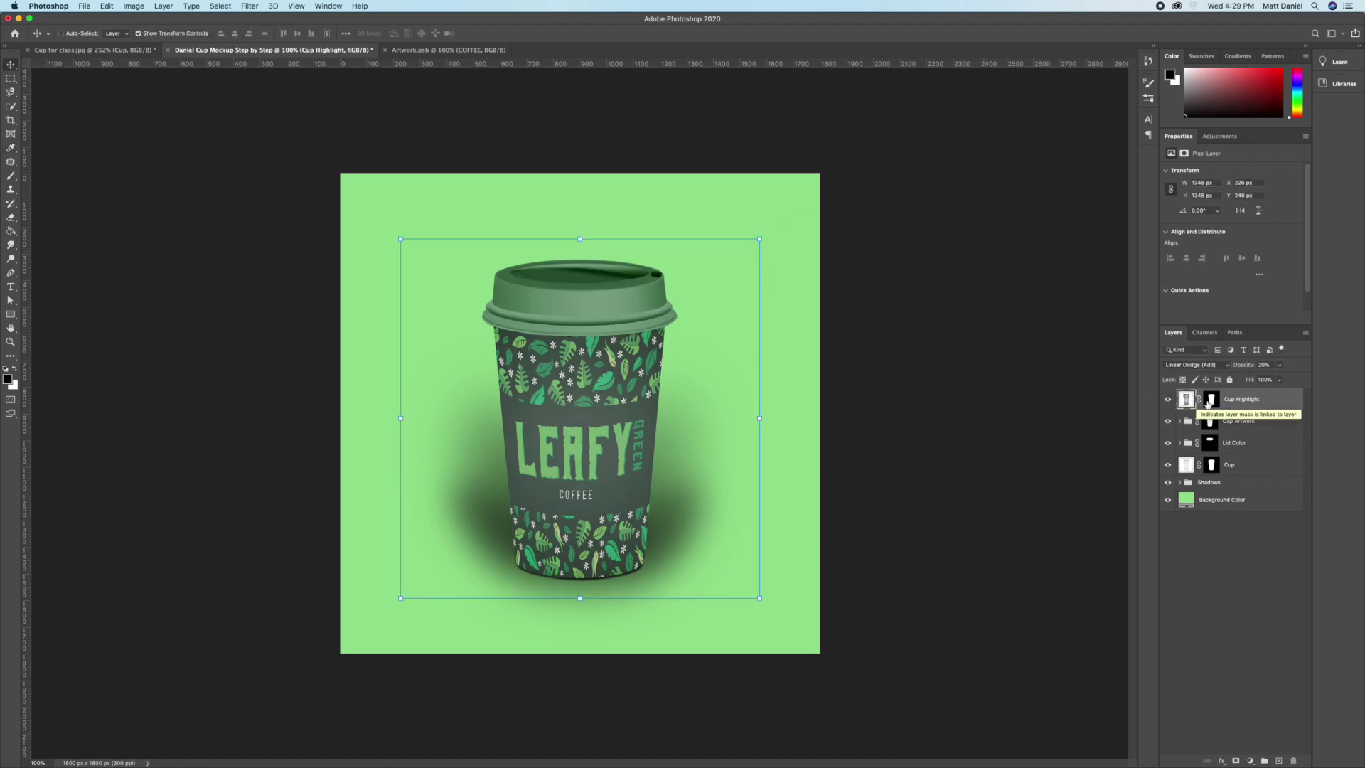
pyautogui.click(1167, 399)
pyautogui.press('super+z')
pyautogui.press('super+z')
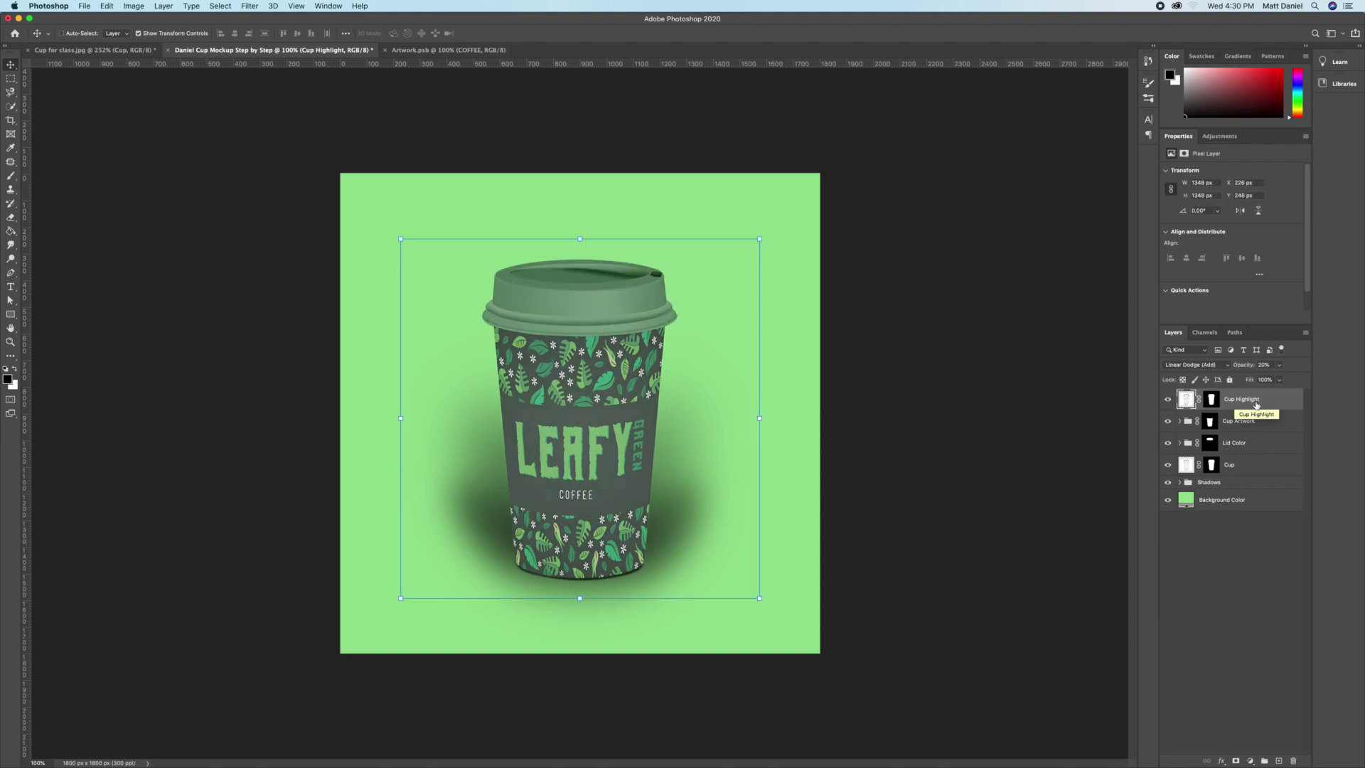
# Step: Convert the Cup Highlight layer to a smart object and apply Levels with the black input level at 235
pyautogui.rightClick(1276, 404)
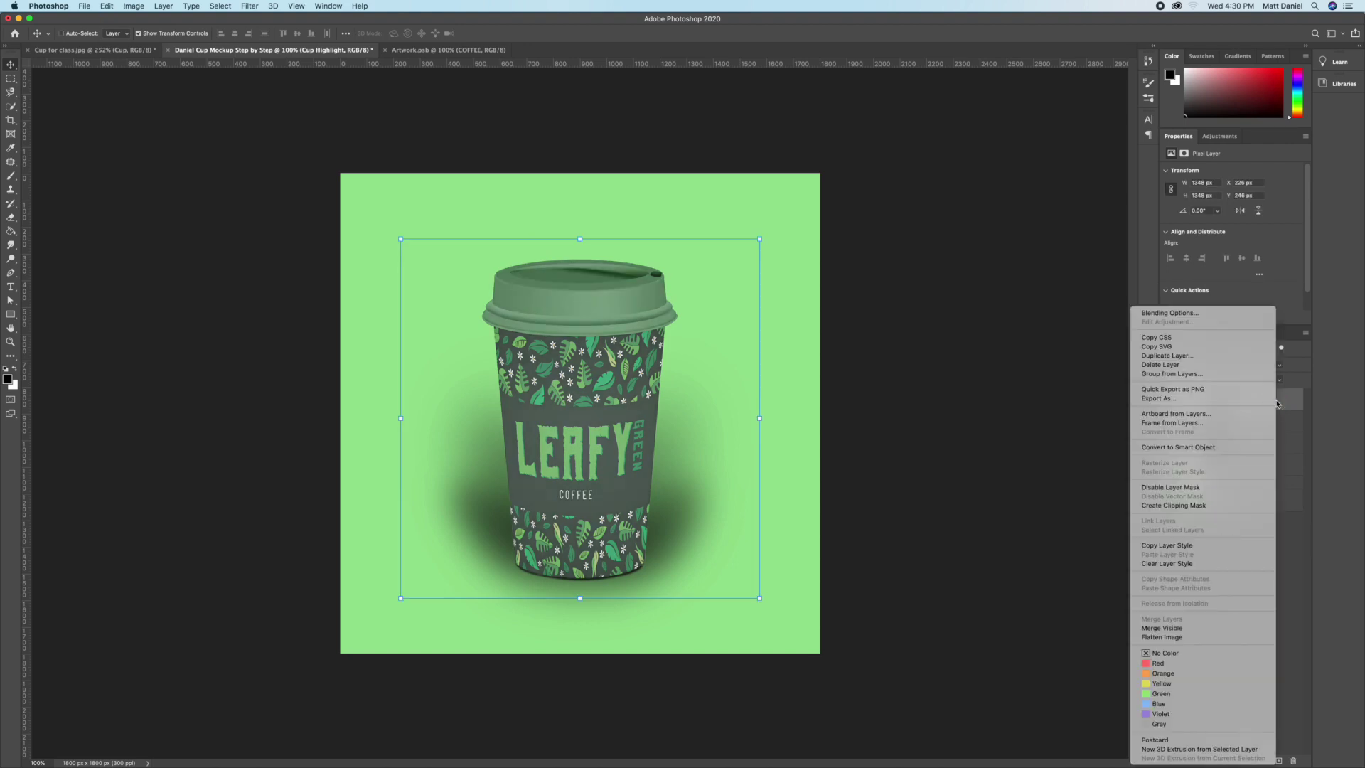
pyautogui.click(1225, 449)
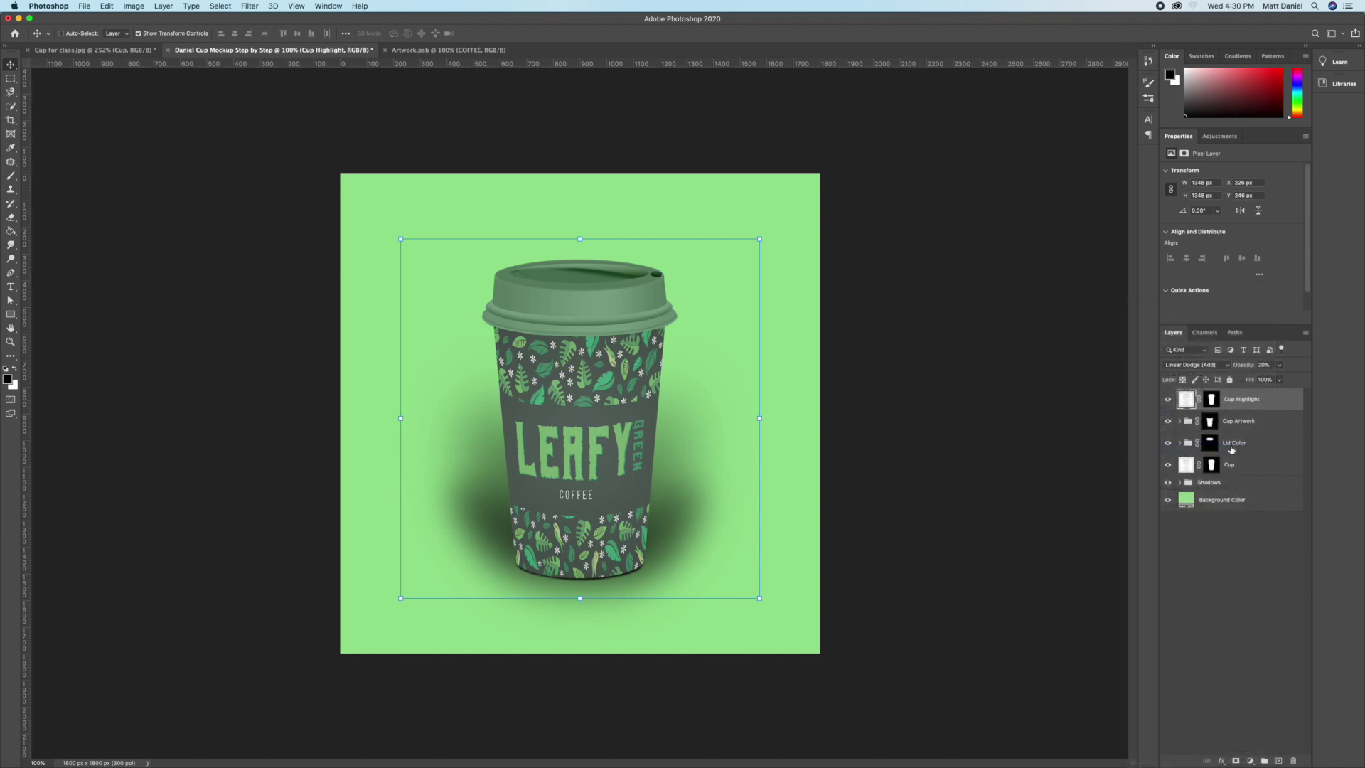
pyautogui.click(135, 6)
pyautogui.moveTo(149, 34)
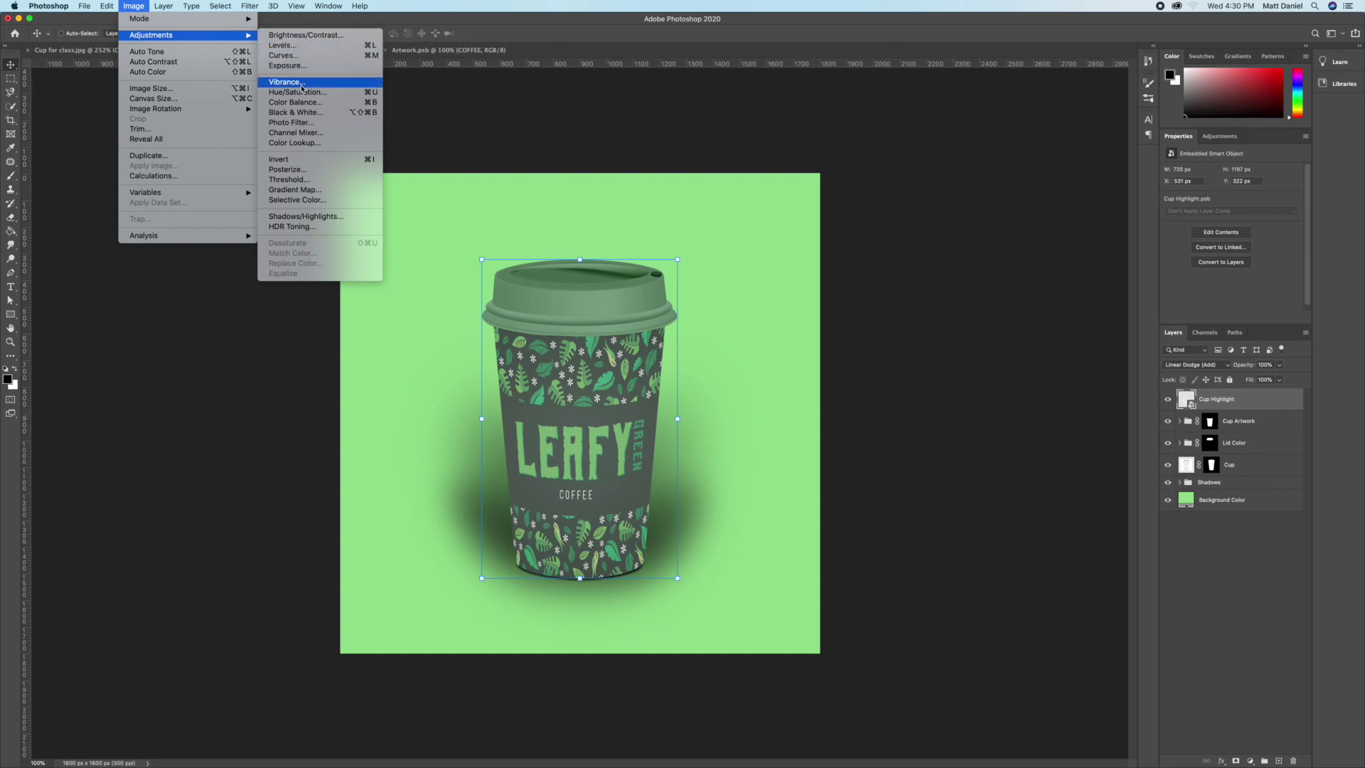
pyautogui.click(612, 180)
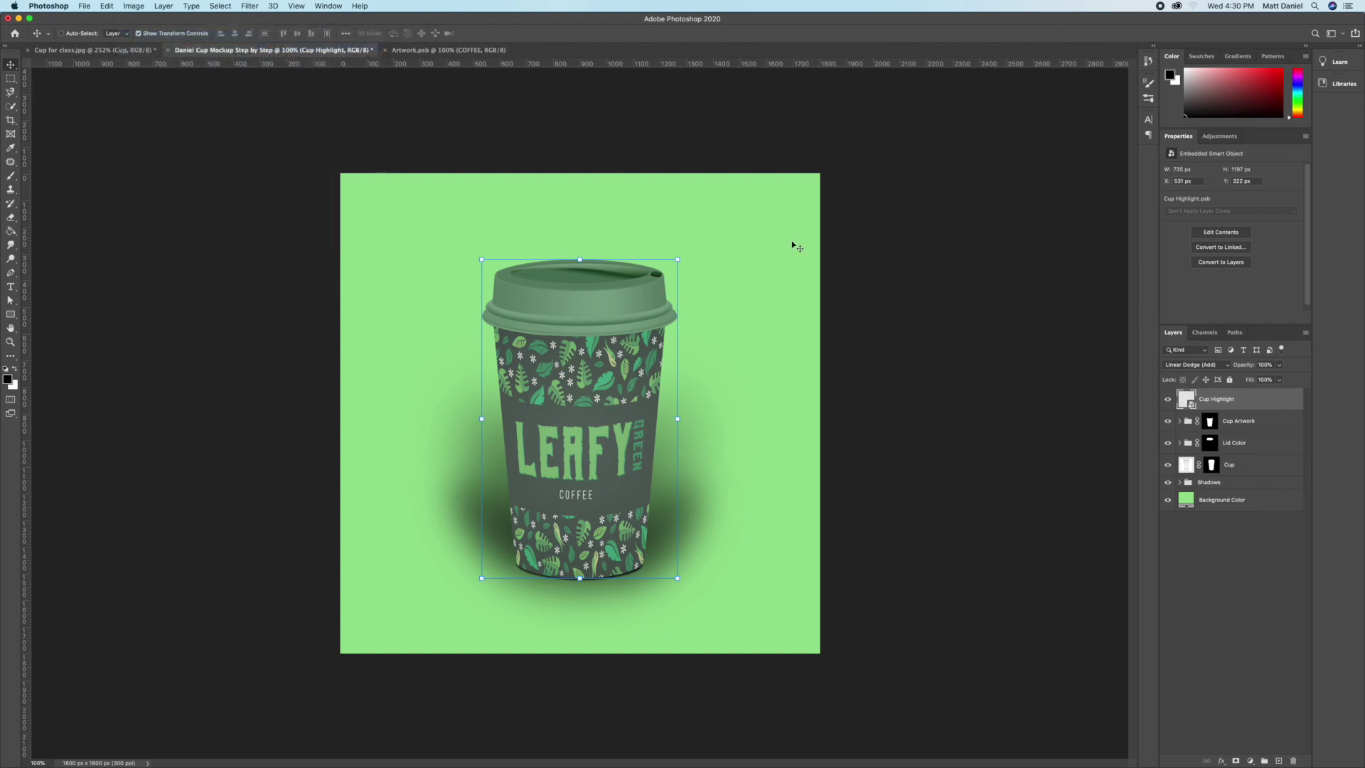
pyautogui.moveTo(640, 201); pyautogui.dragTo(937, 329)
pyautogui.moveTo(887, 447); pyautogui.dragTo(1012, 450)
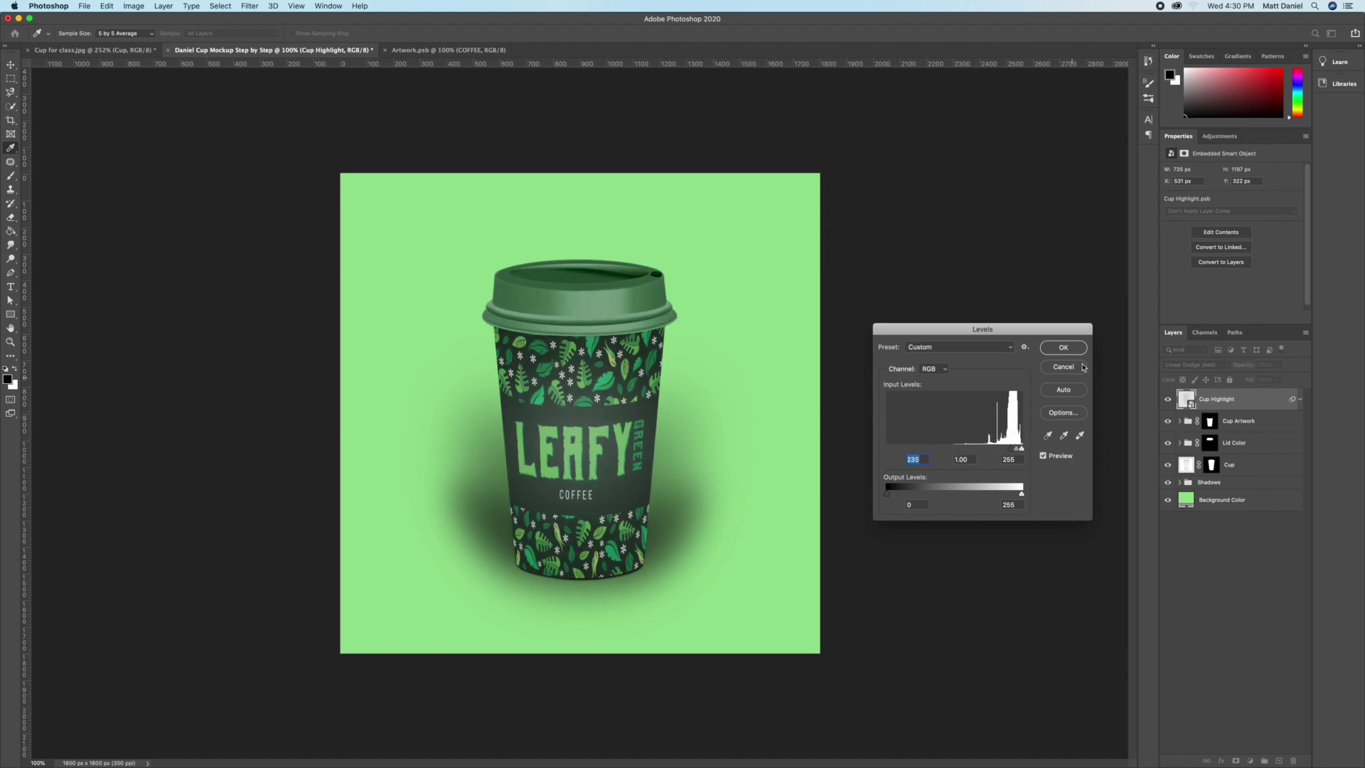
pyautogui.click(1063, 347)
# Step: Set the Cup Highlight layer's opacity to 50% and compare the cup with and without the highlight
pyautogui.click(1299, 399)
pyautogui.press('v')
pyautogui.click(1167, 400)
pyautogui.click(1168, 400)
pyautogui.click(1167, 400)
pyautogui.click(1167, 400)
pyautogui.click(1278, 365)
pyautogui.moveTo(1281, 377); pyautogui.dragTo(1255, 380)
pyautogui.click(1168, 401)
pyautogui.click(1167, 401)
pyautogui.click(1168, 401)
pyautogui.click(1168, 401)
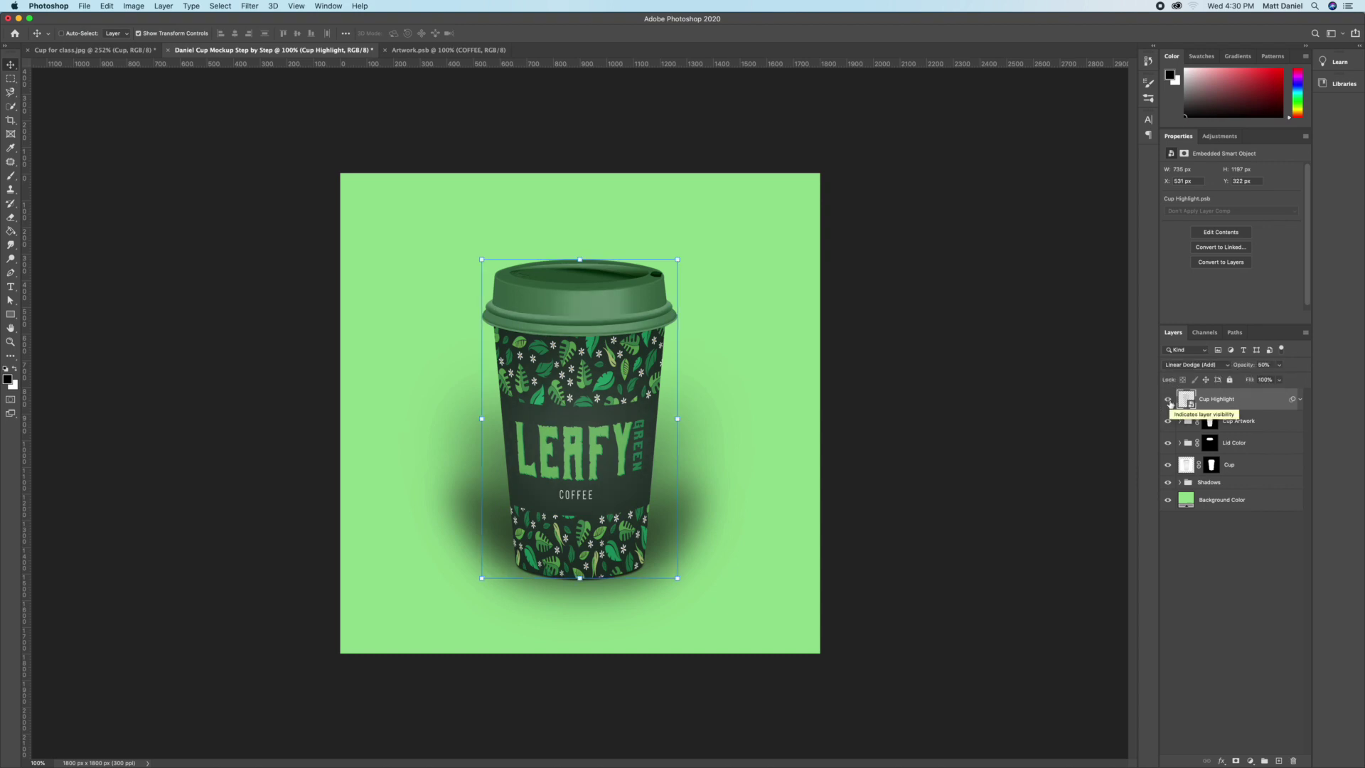
# Step: Save the mockup in the Cup Mockup folder in Photoshop format with layers and Maximize Compatibility on
pyautogui.click(85, 7)
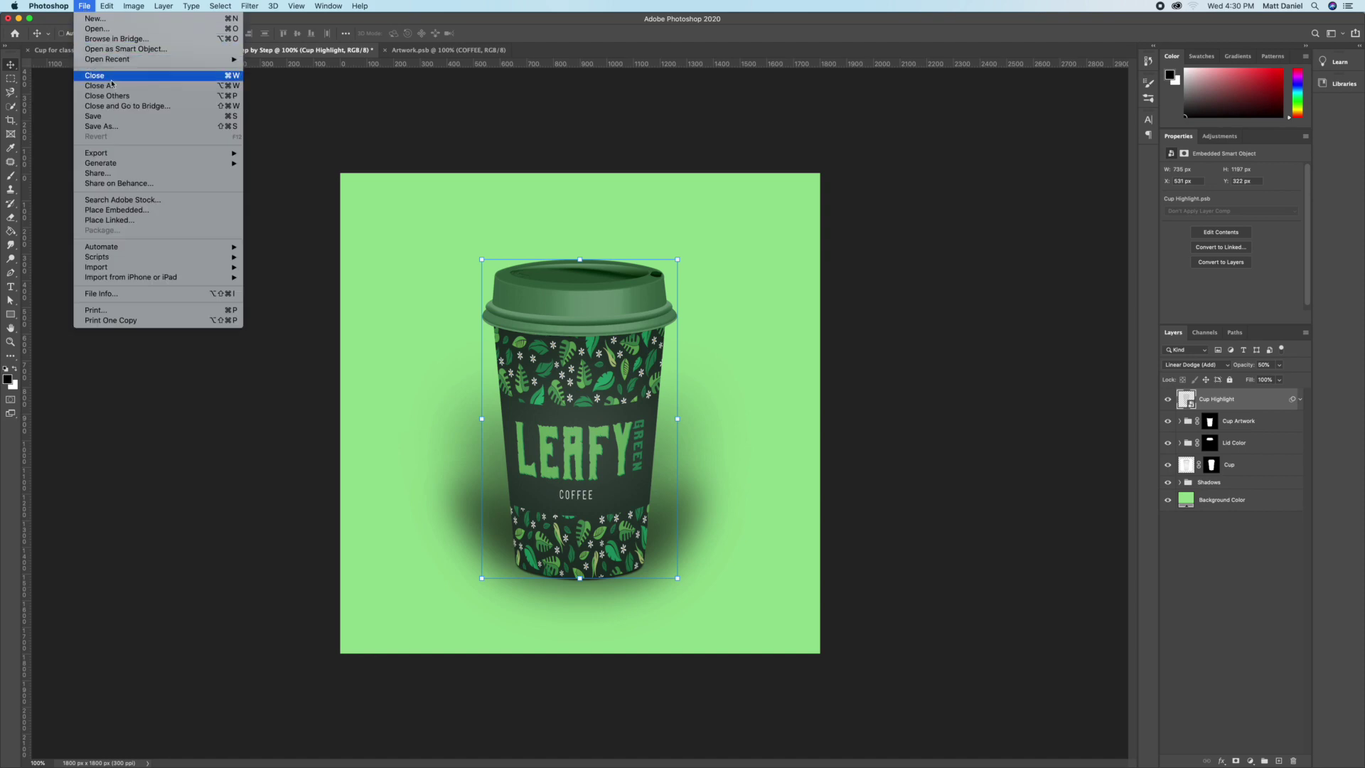
pyautogui.click(115, 117)
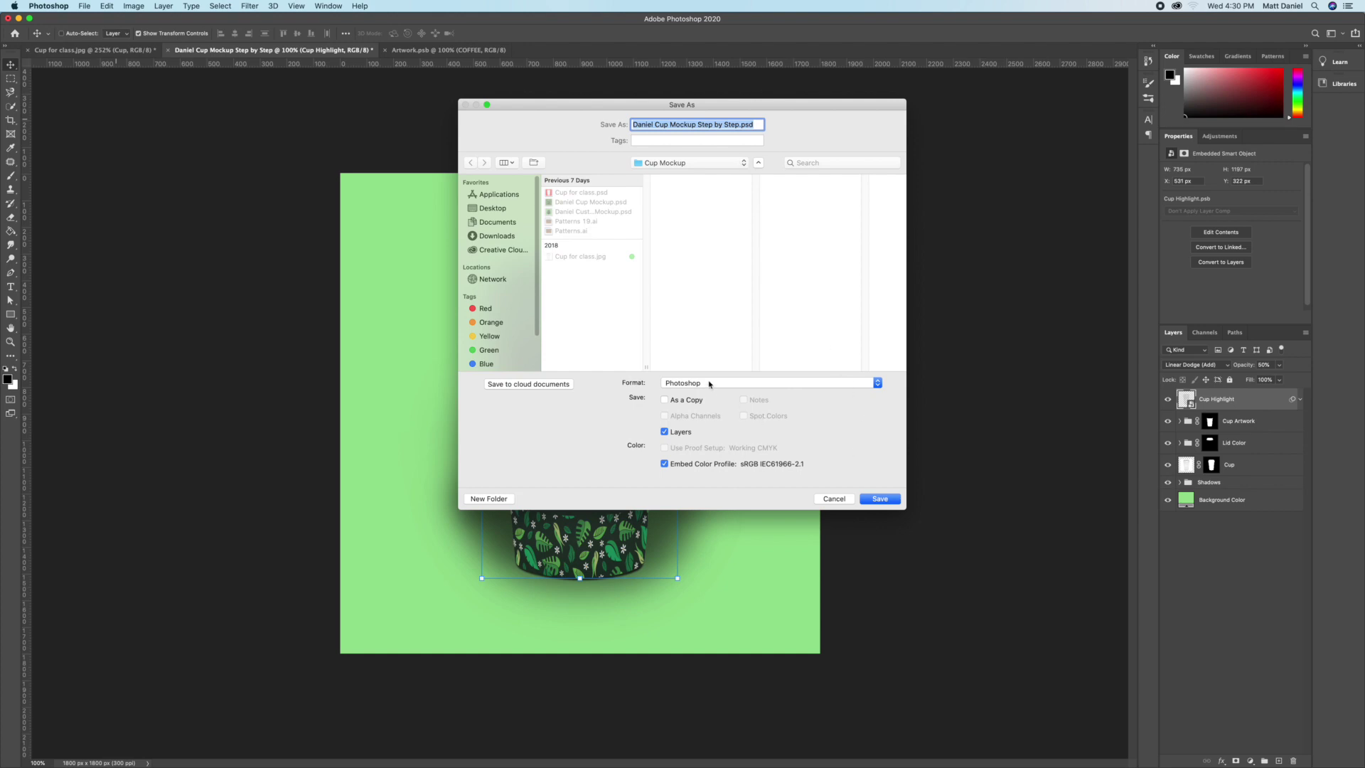
pyautogui.click(880, 500)
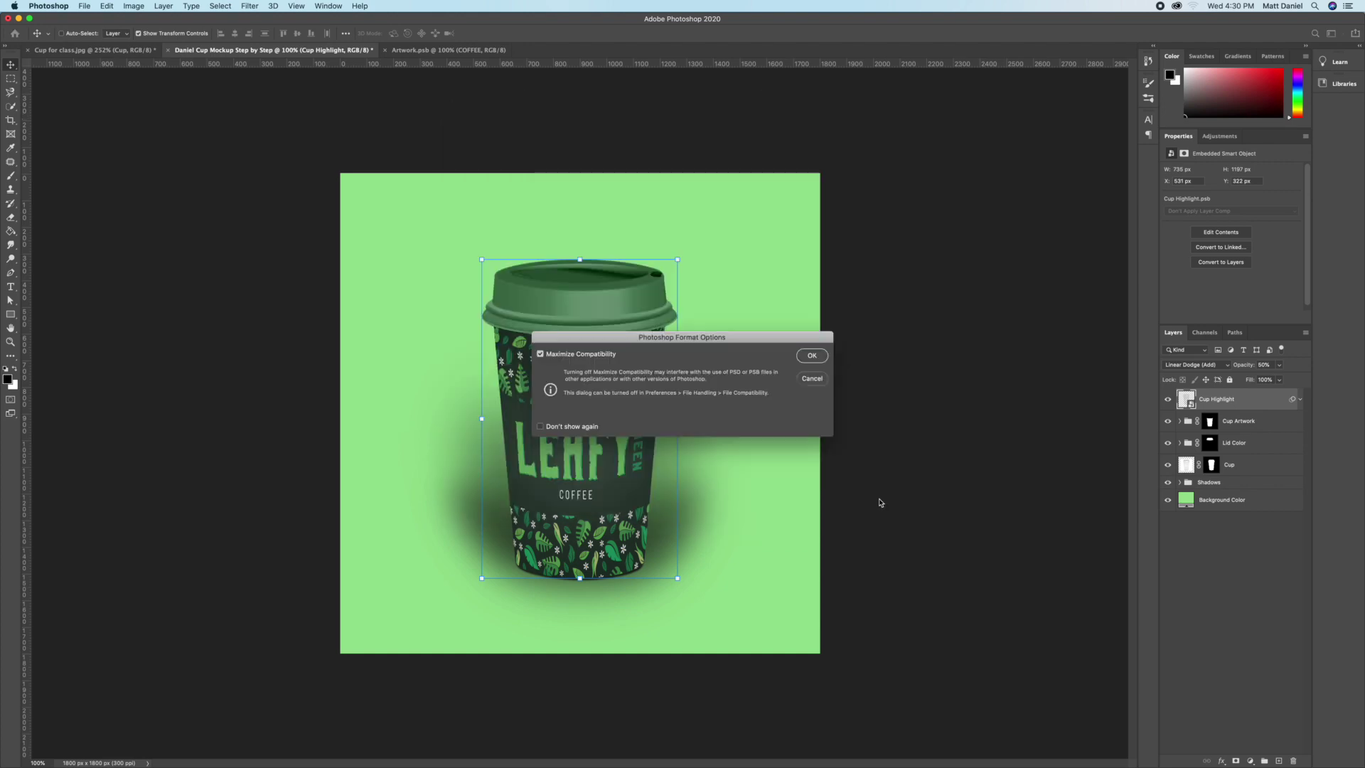
pyautogui.click(813, 356)
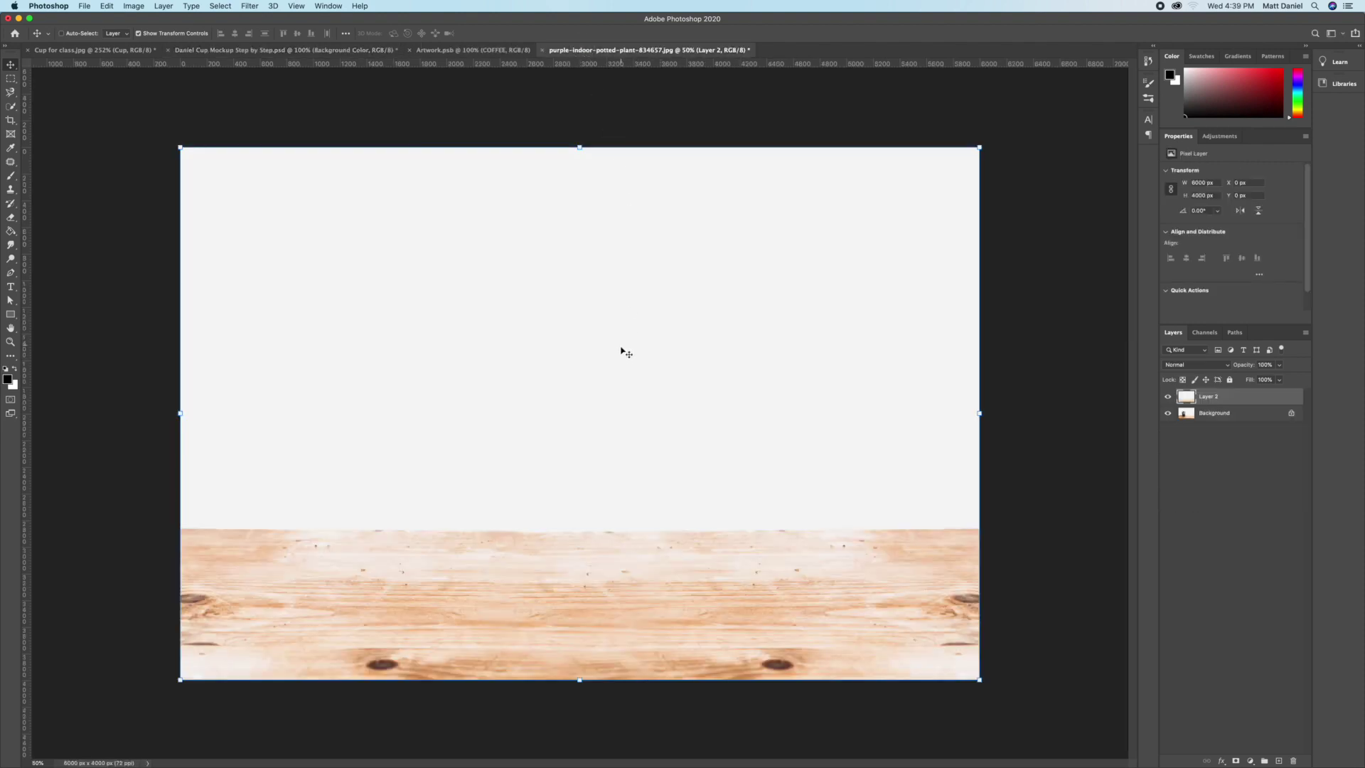
# Step: Bring the wooden table photo in behind the cup, scale it to about 3158 × 2105 px and position it under the cup's base
pyautogui.moveTo(626, 353); pyautogui.dragTo(647, 429)
pyautogui.press('super+t')
pyautogui.press('super+0')
pyautogui.moveTo(1120, 90); pyautogui.dragTo(884, 244)
pyautogui.moveTo(640, 442); pyautogui.dragTo(632, 405)
pyautogui.press('Return')
pyautogui.press('super+equal')
pyautogui.press('super+equal')
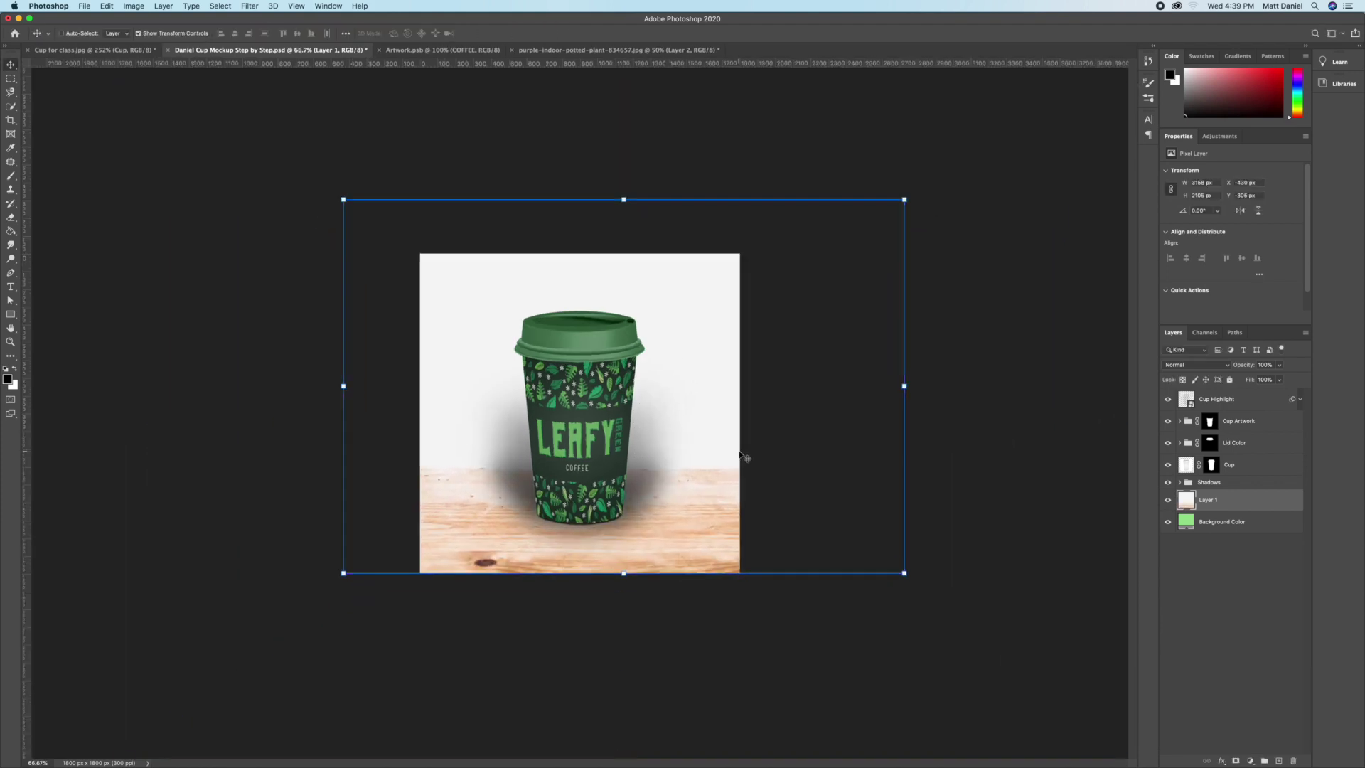
# Step: Hide the Mid Shadow and Long Shadow inside the Shadows group
pyautogui.click(1179, 482)
pyautogui.moveTo(1167, 531); pyautogui.dragTo(1168, 544)
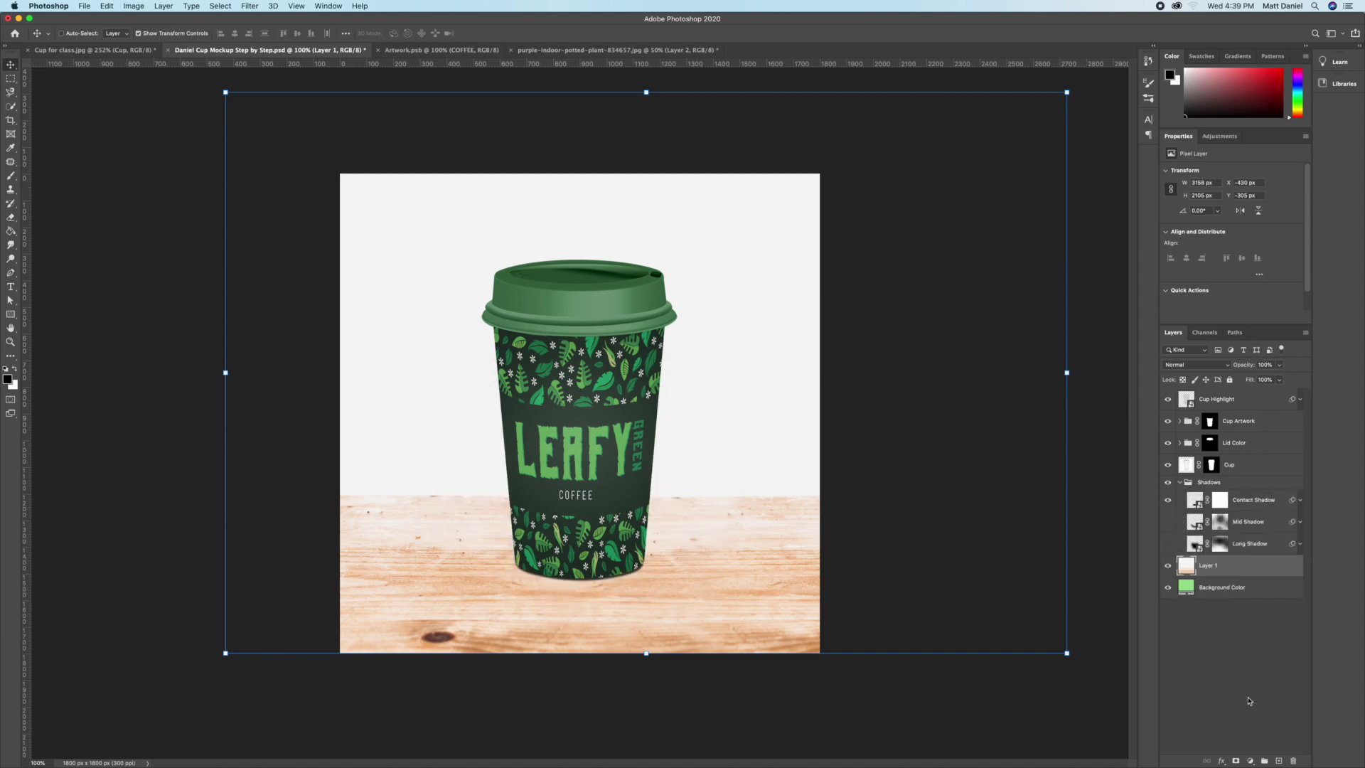
# Step: Add a Curves adjustment above the wooden table photo and darken the wood tones by sampling the tabletop
pyautogui.click(1248, 760)
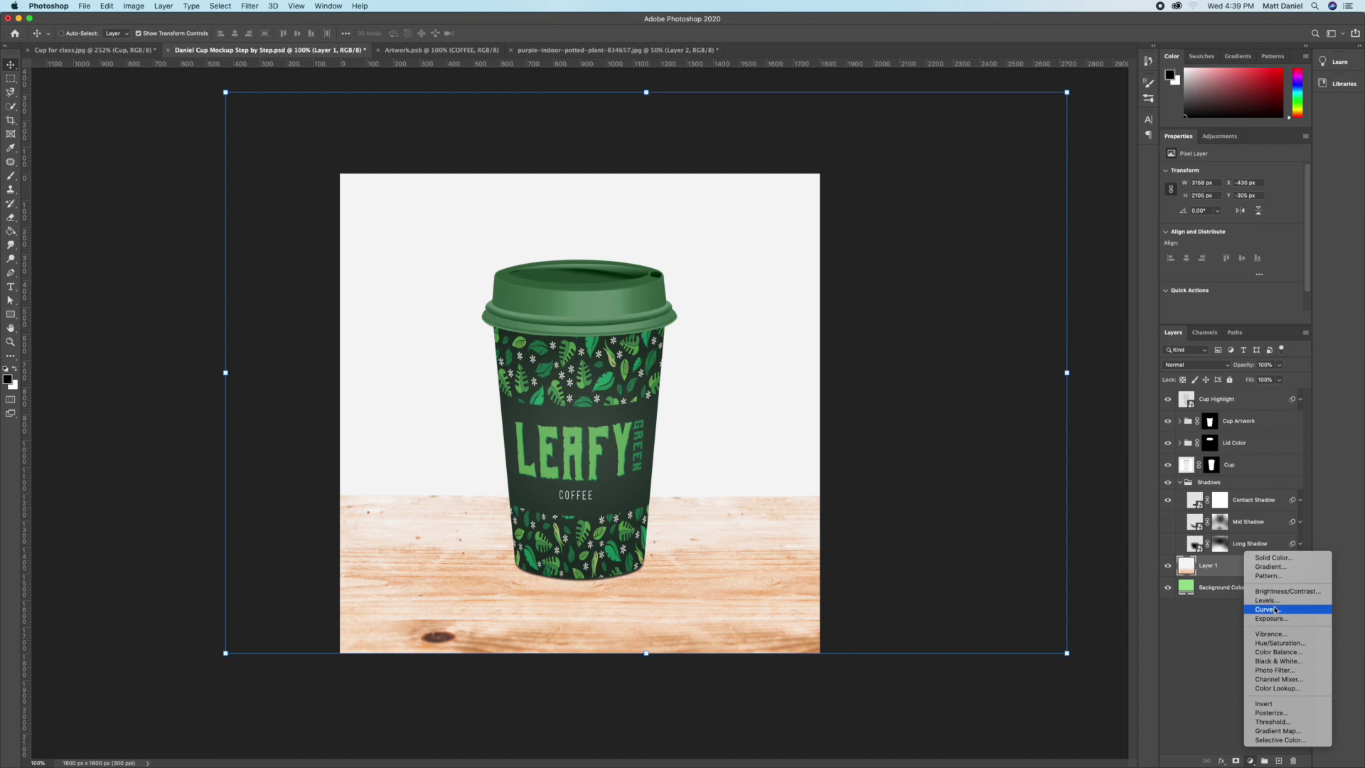
pyautogui.click(1276, 610)
pyautogui.click(1169, 188)
pyautogui.moveTo(450, 571); pyautogui.dragTo(450, 590)
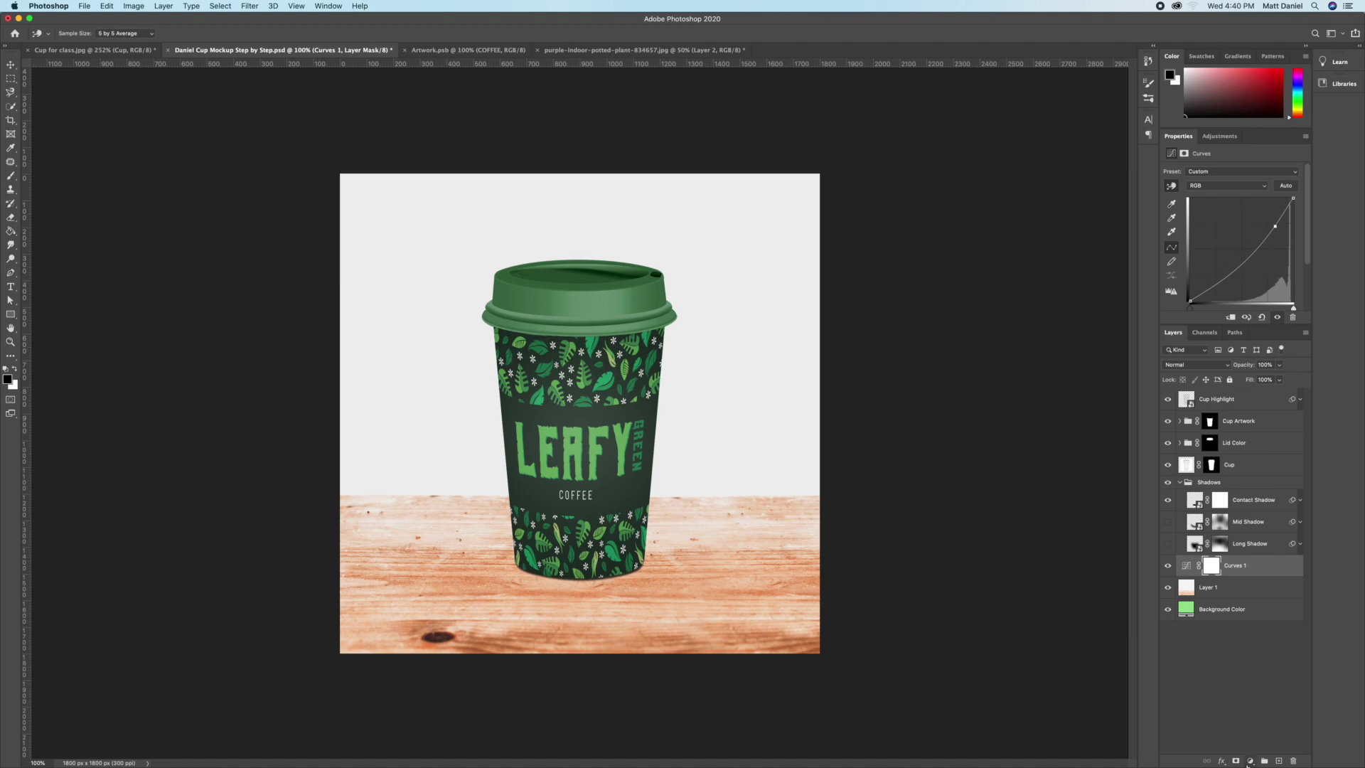
# Step: Add a Brightness/Contrast adjustment above the Curves layer with slightly lower brightness and higher contrast, and collapse the Shadows group
pyautogui.click(1250, 761)
pyautogui.click(1272, 589)
pyautogui.moveTo(1231, 199); pyautogui.dragTo(1255, 220)
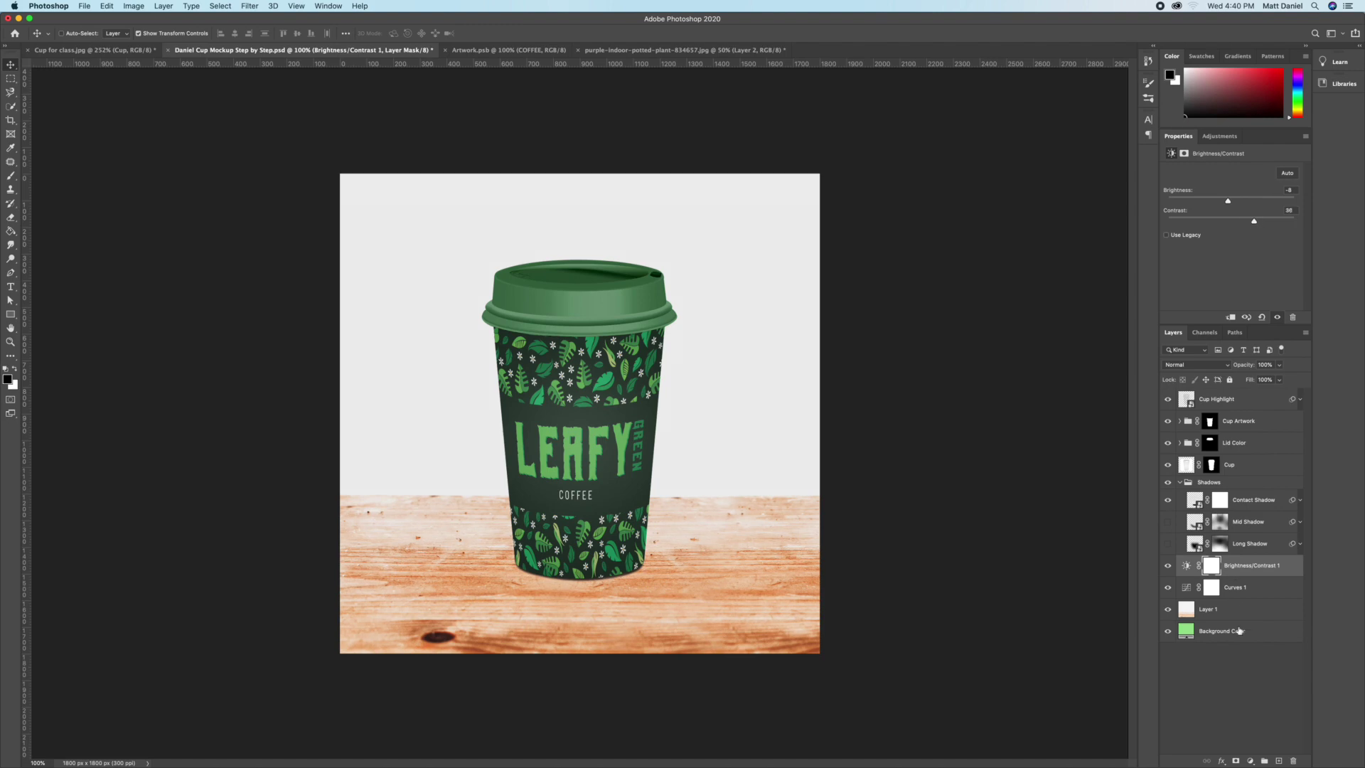
pyautogui.click(1180, 482)
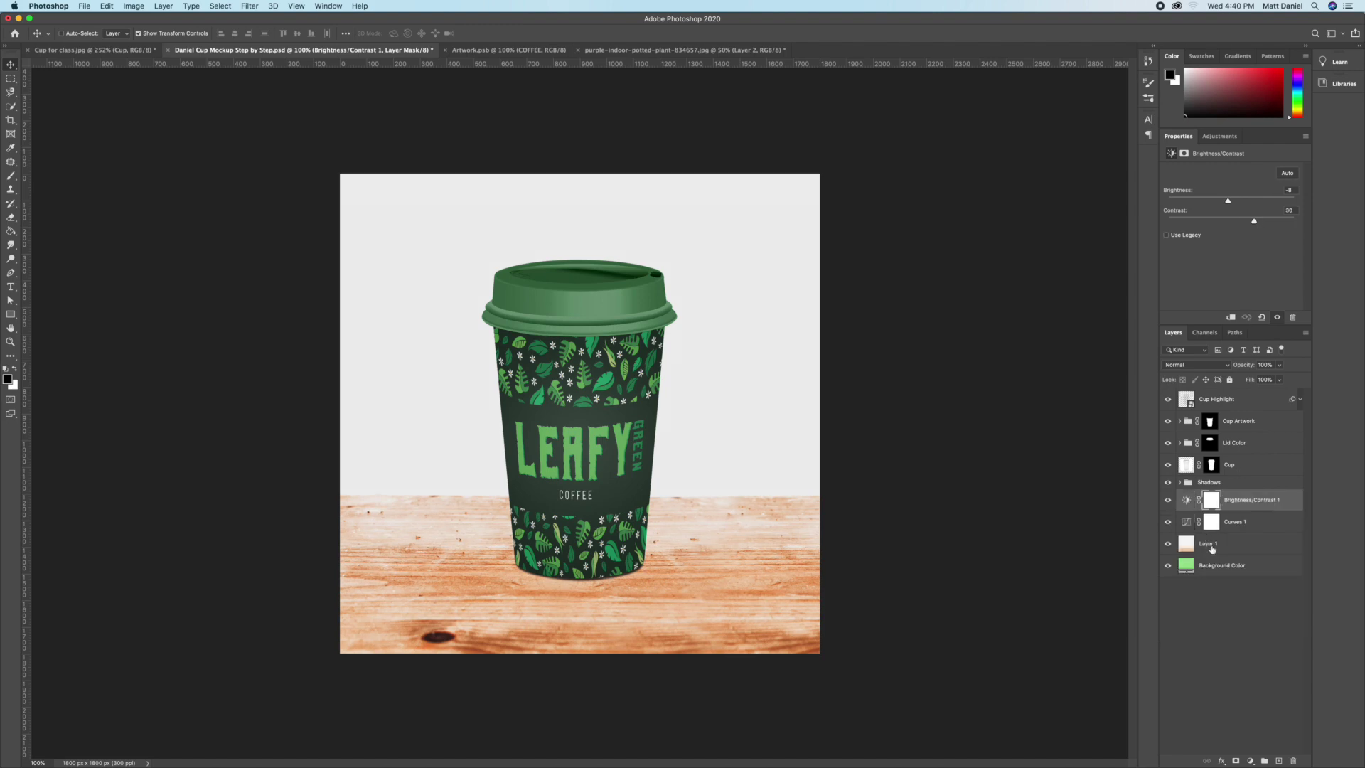
# Step: Rename the wooden table photo's layer as Wooden Table
pyautogui.doubleClick(1208, 544)
pyautogui.write('Wooden Table')
pyautogui.press('Return')
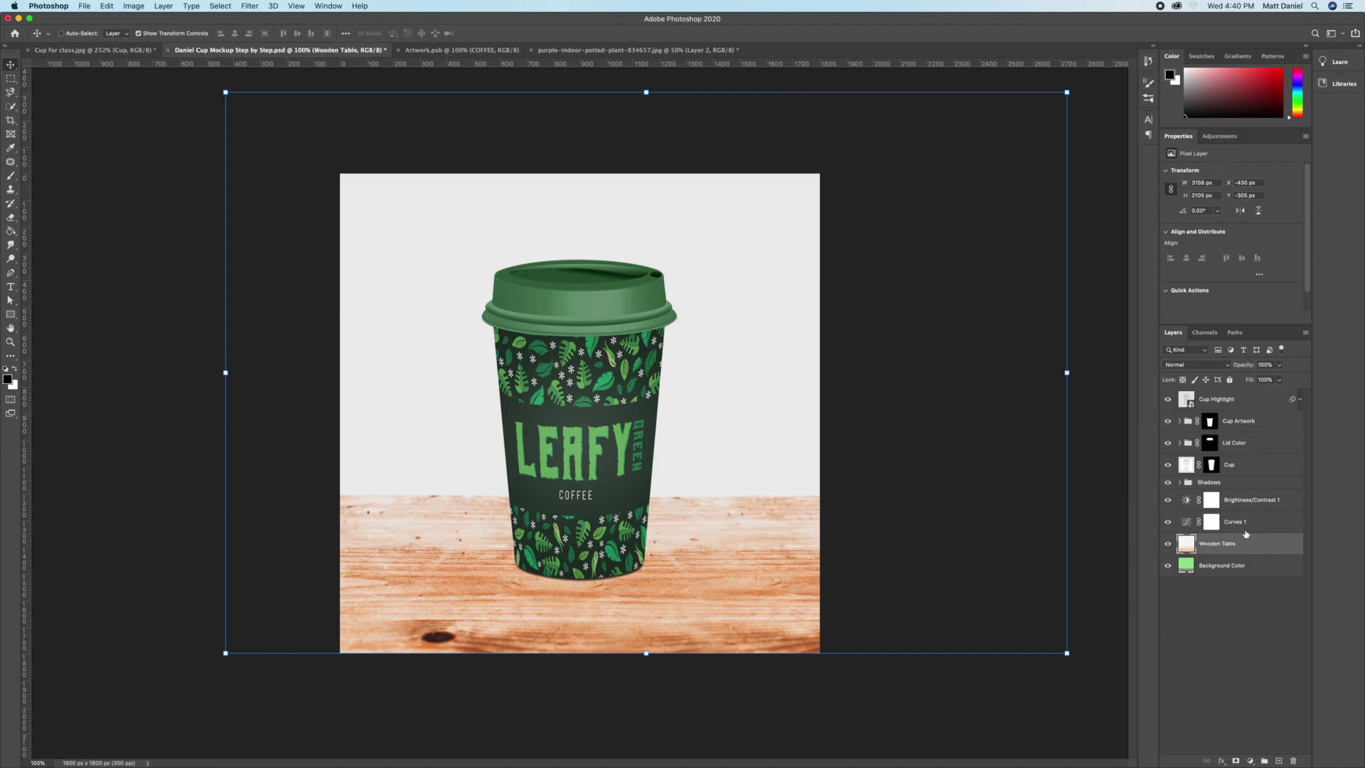
# Step: Group the Wooden Table, Curves and Brightness/Contrast layers into a group named Optional Background
pyautogui.keyDown('shift'); pyautogui.click(1240, 501); pyautogui.keyUp('shift')
pyautogui.click(1264, 761)
pyautogui.write('Optional B')
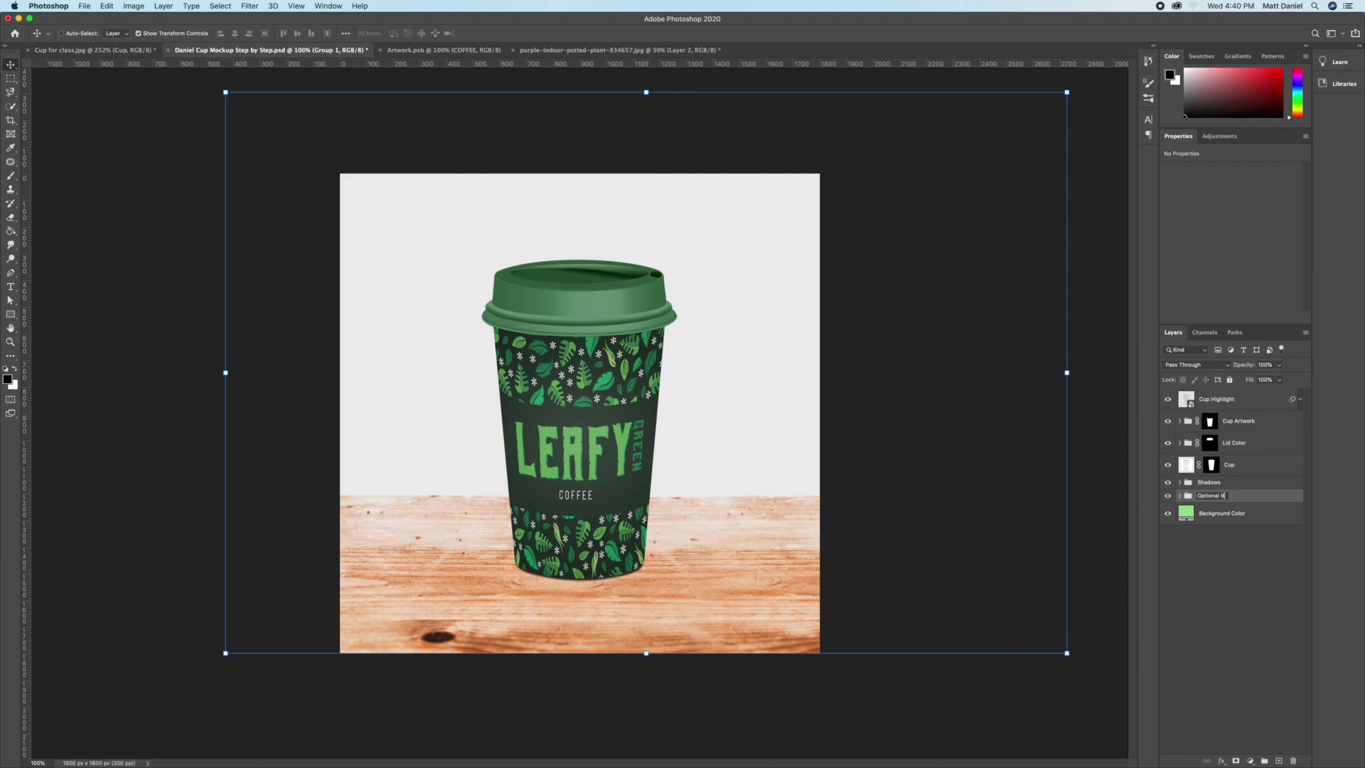
pyautogui.write('ackground')
pyautogui.press('Return')
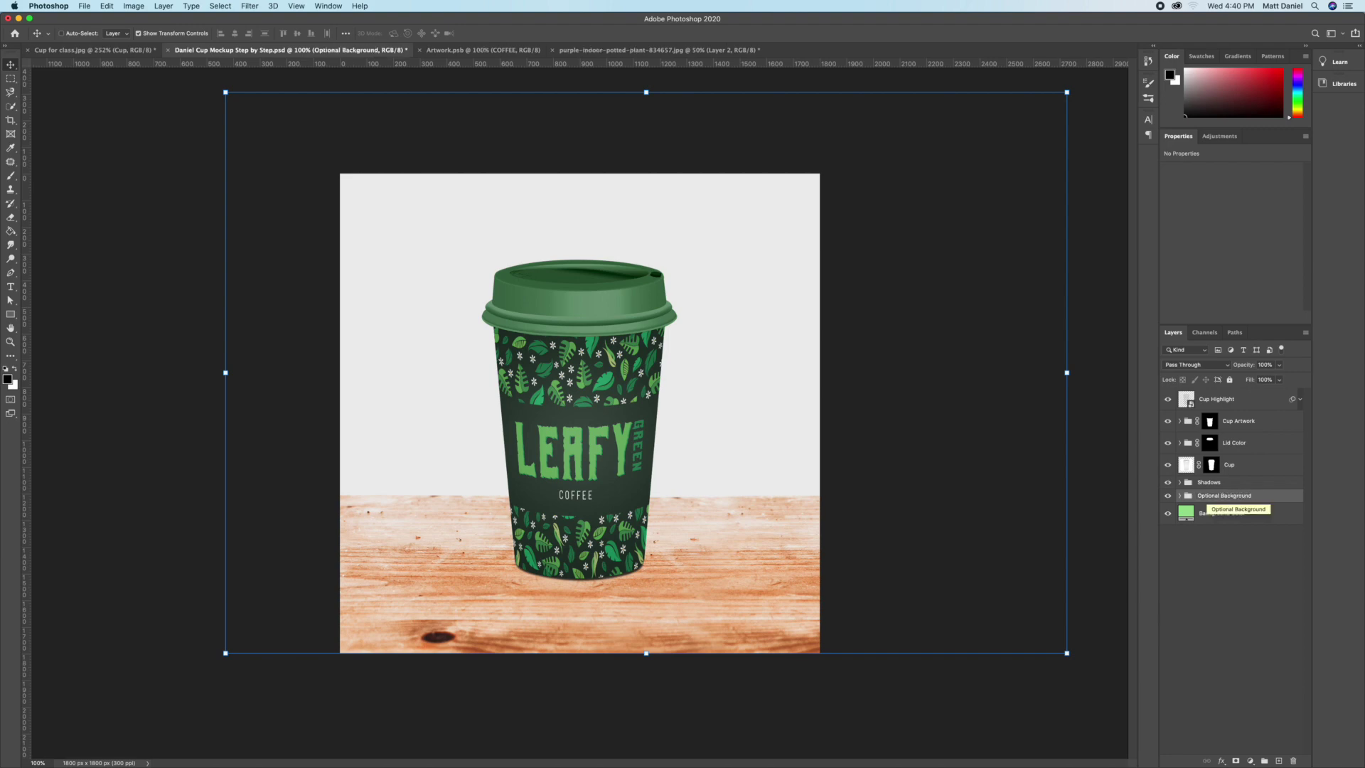
# Step: Add a Color Lookup adjustment above the Cup Highlight layer and apply the 3Strip.look 3D LUT
pyautogui.click(1234, 400)
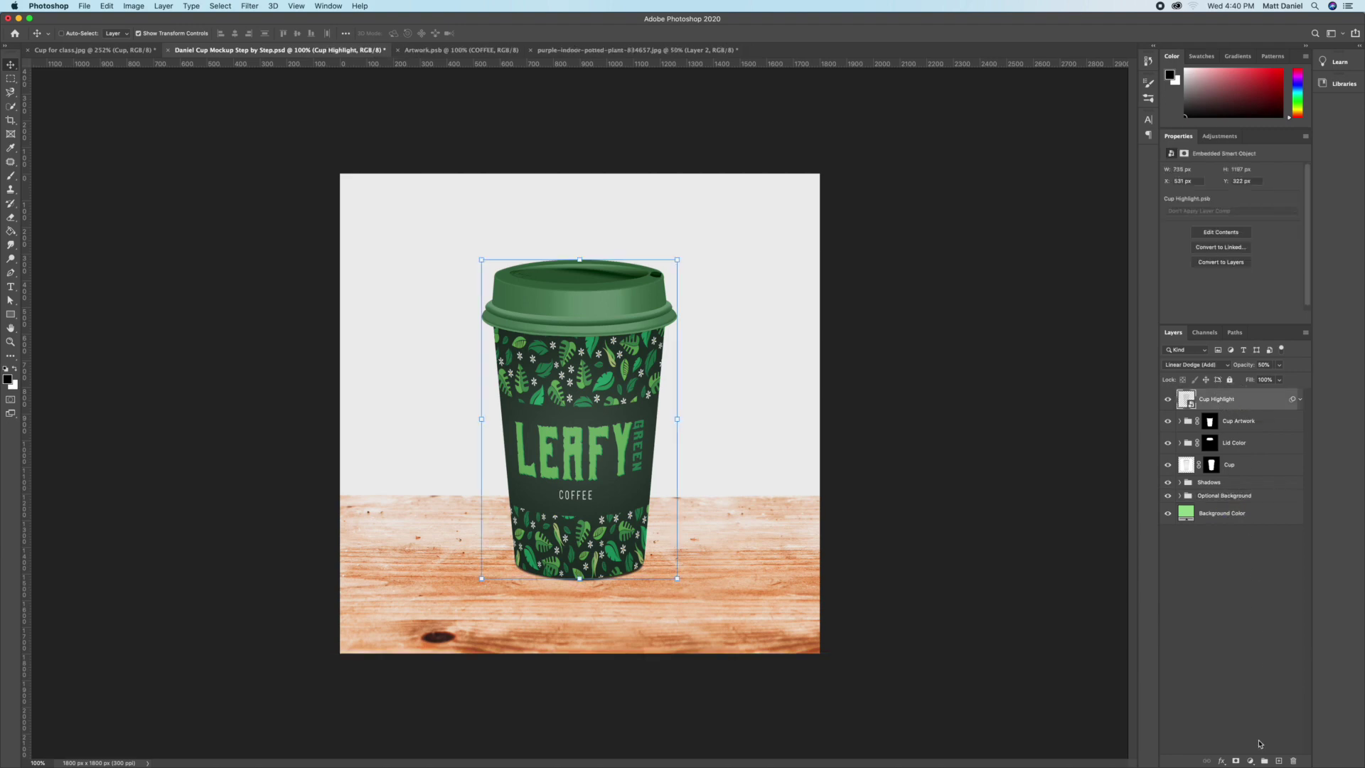
pyautogui.click(1251, 760)
pyautogui.click(1273, 688)
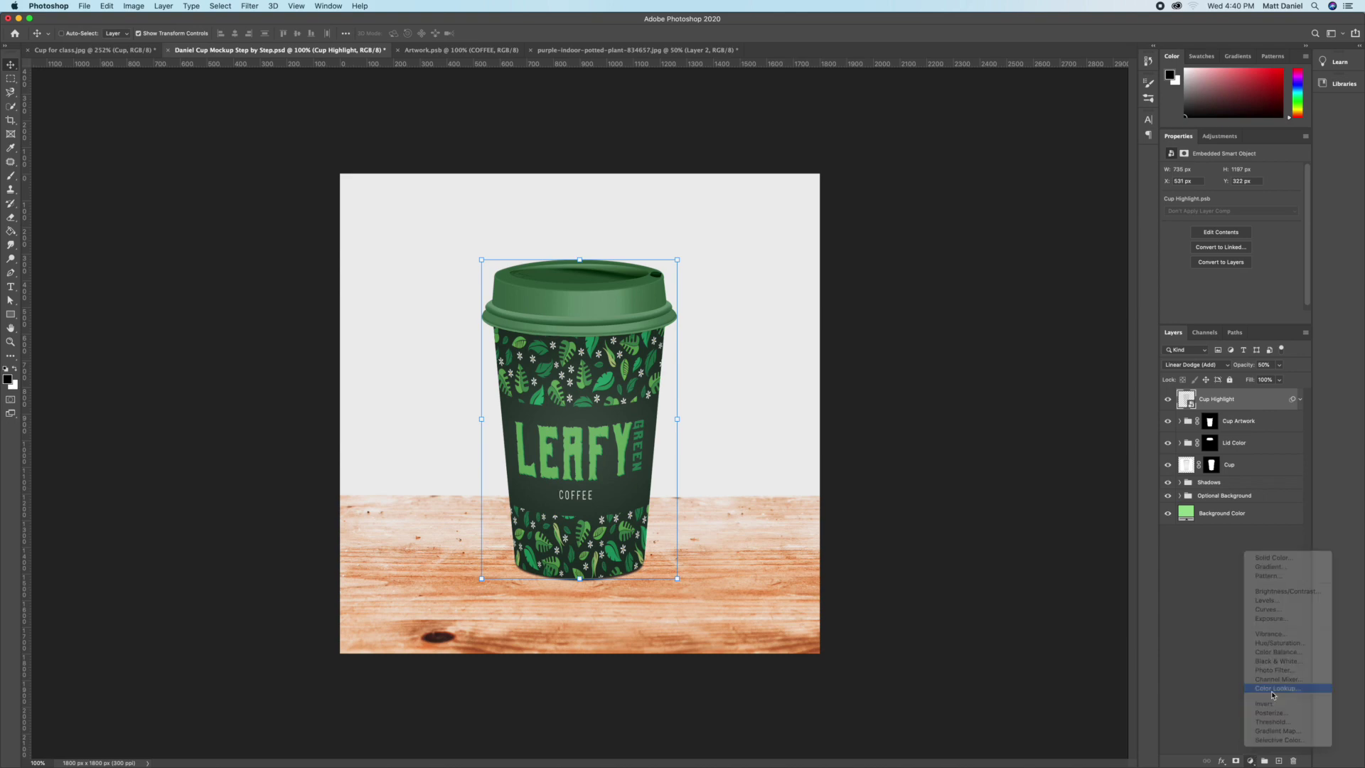
pyautogui.click(1219, 170)
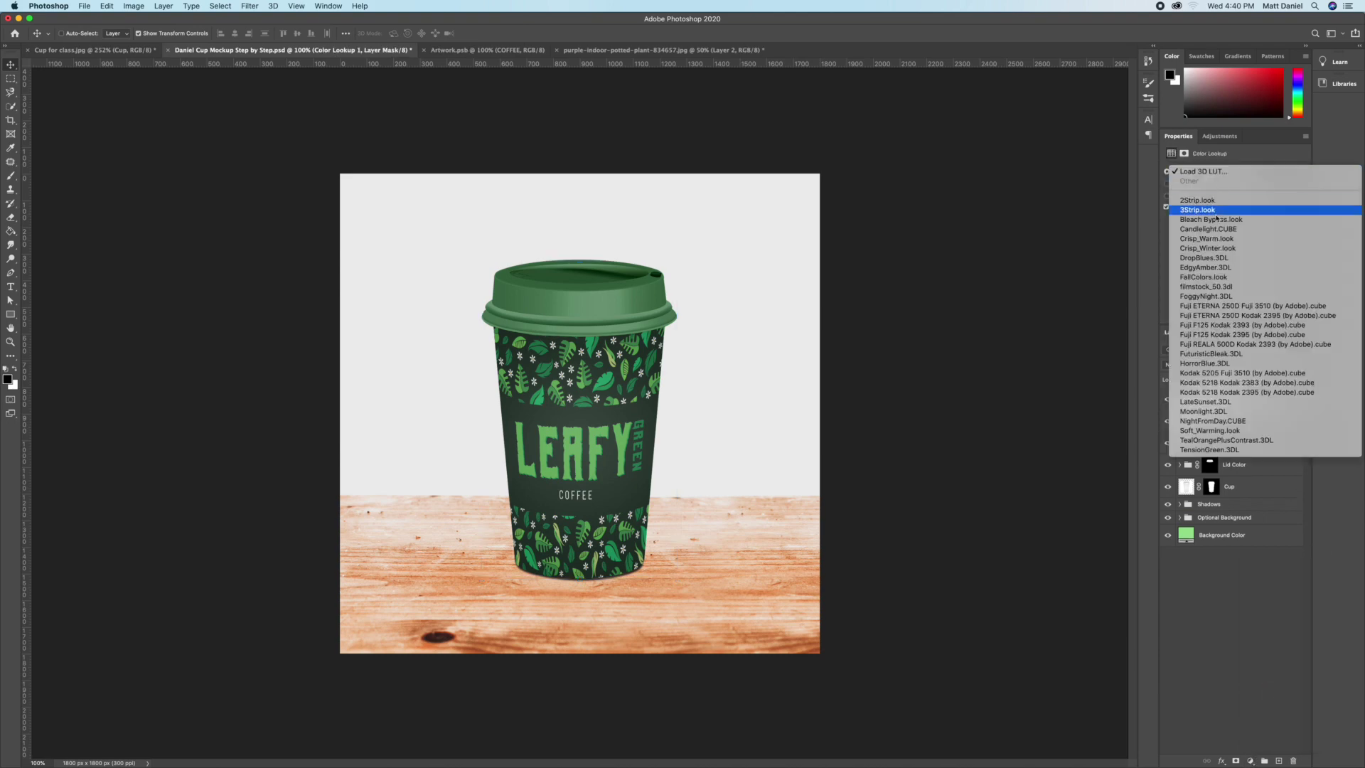
pyautogui.click(1221, 201)
pyautogui.click(1222, 177)
pyautogui.click(1221, 181)
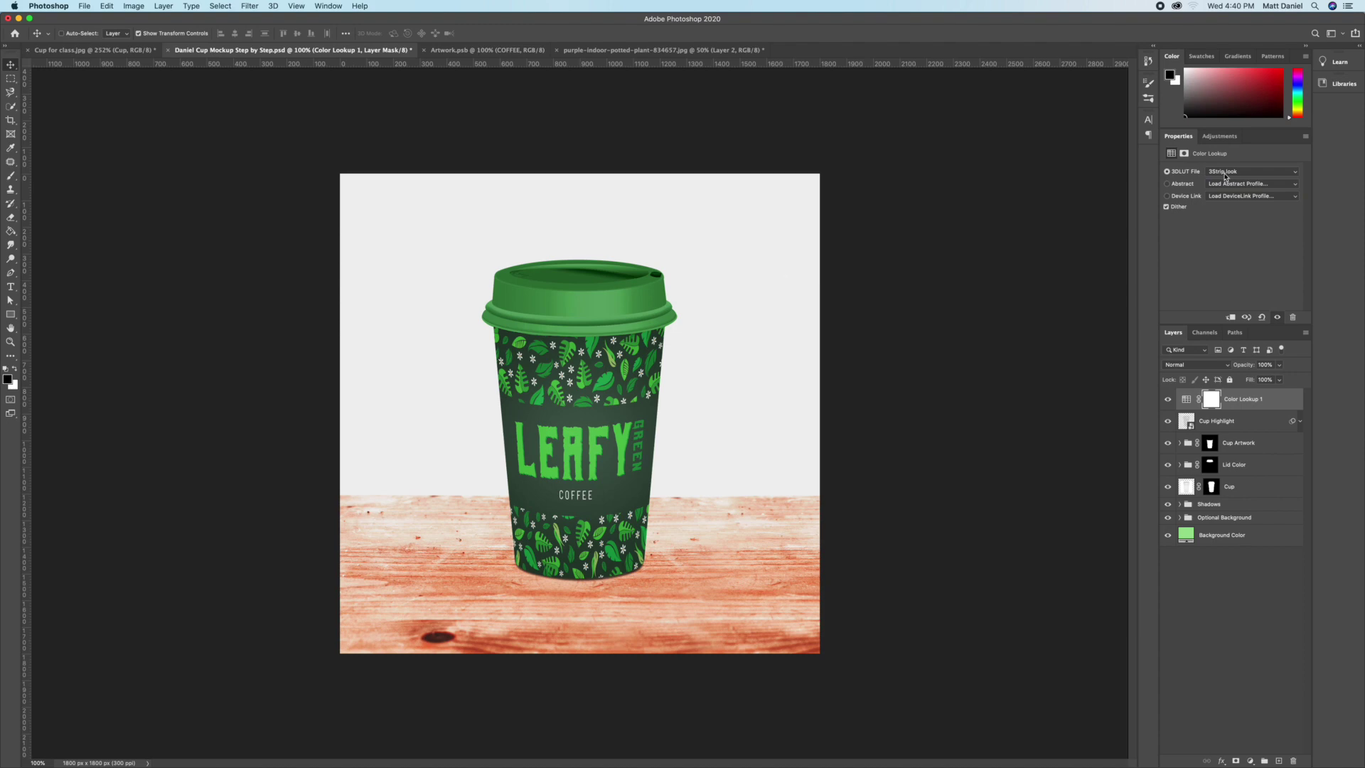
# Step: Try the Crisp_Warm, Crisp_Winter and FallColors 3D LUTs on the Color Lookup adjustment and settle on Crisp_Warm.look
pyautogui.click(1223, 172)
pyautogui.click(1217, 201)
pyautogui.click(1224, 173)
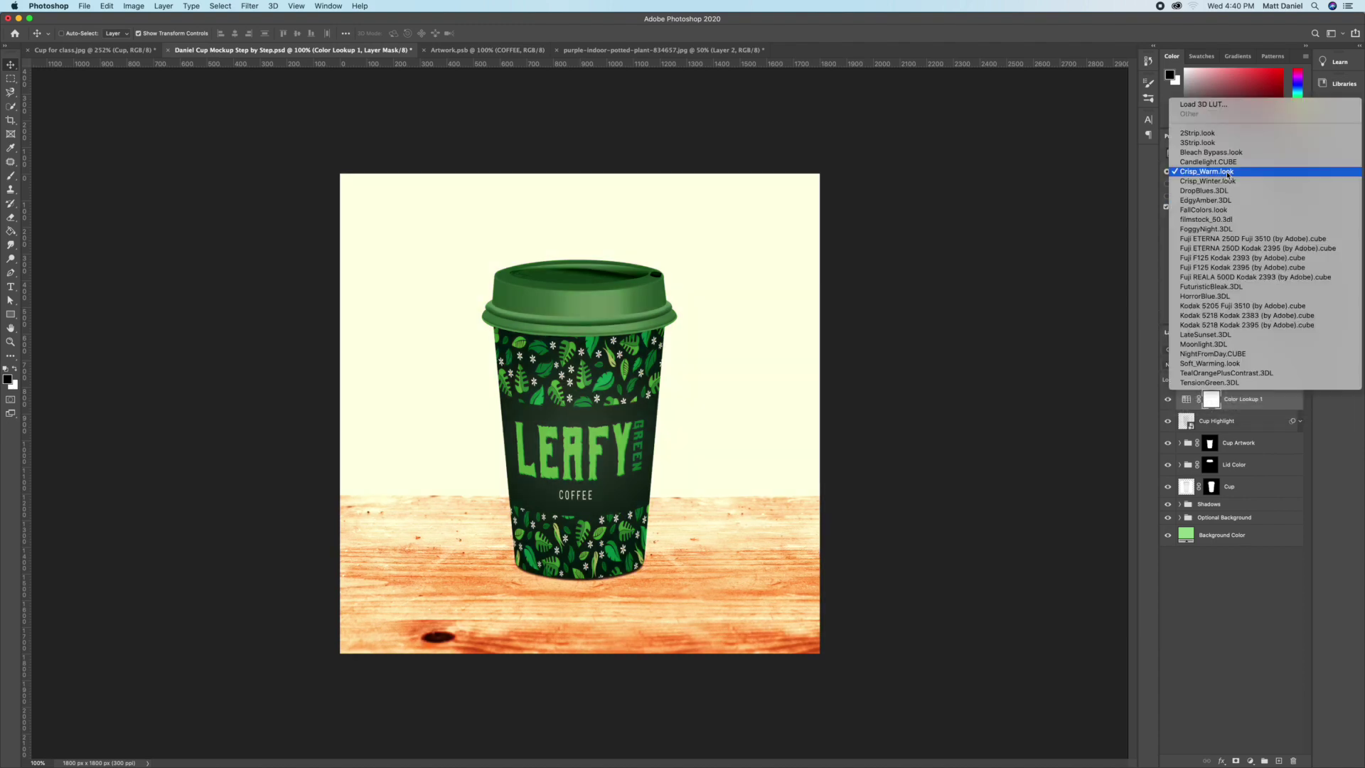
pyautogui.click(1227, 178)
pyautogui.click(1228, 176)
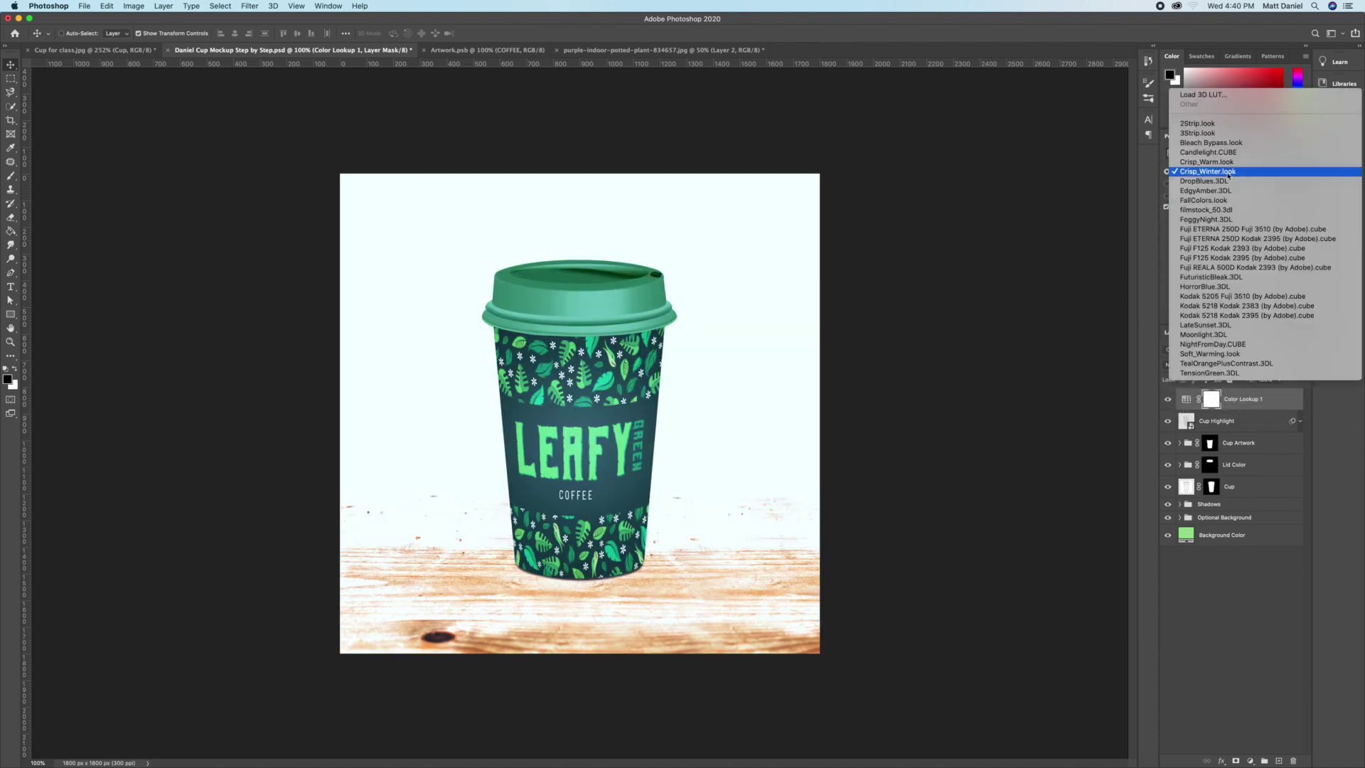
pyautogui.click(1221, 201)
pyautogui.click(1224, 175)
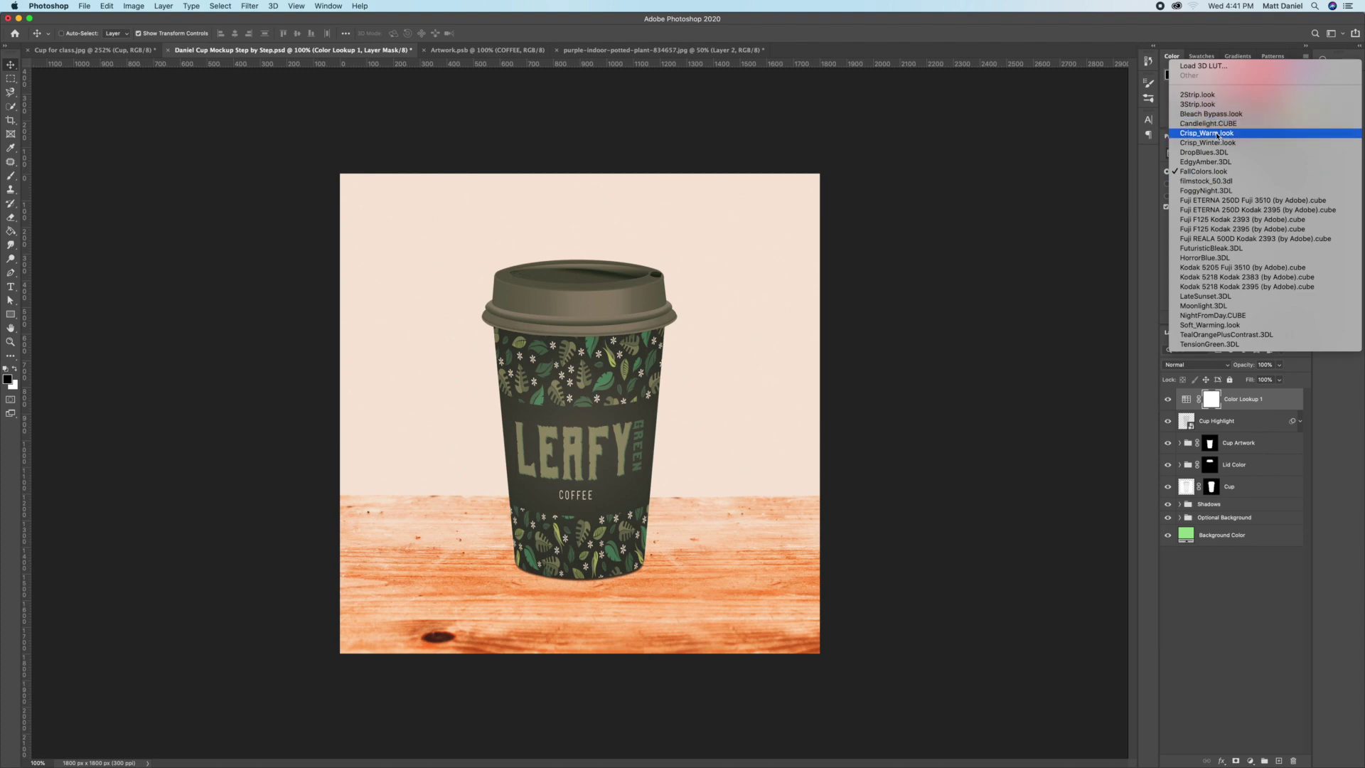
pyautogui.click(1217, 134)
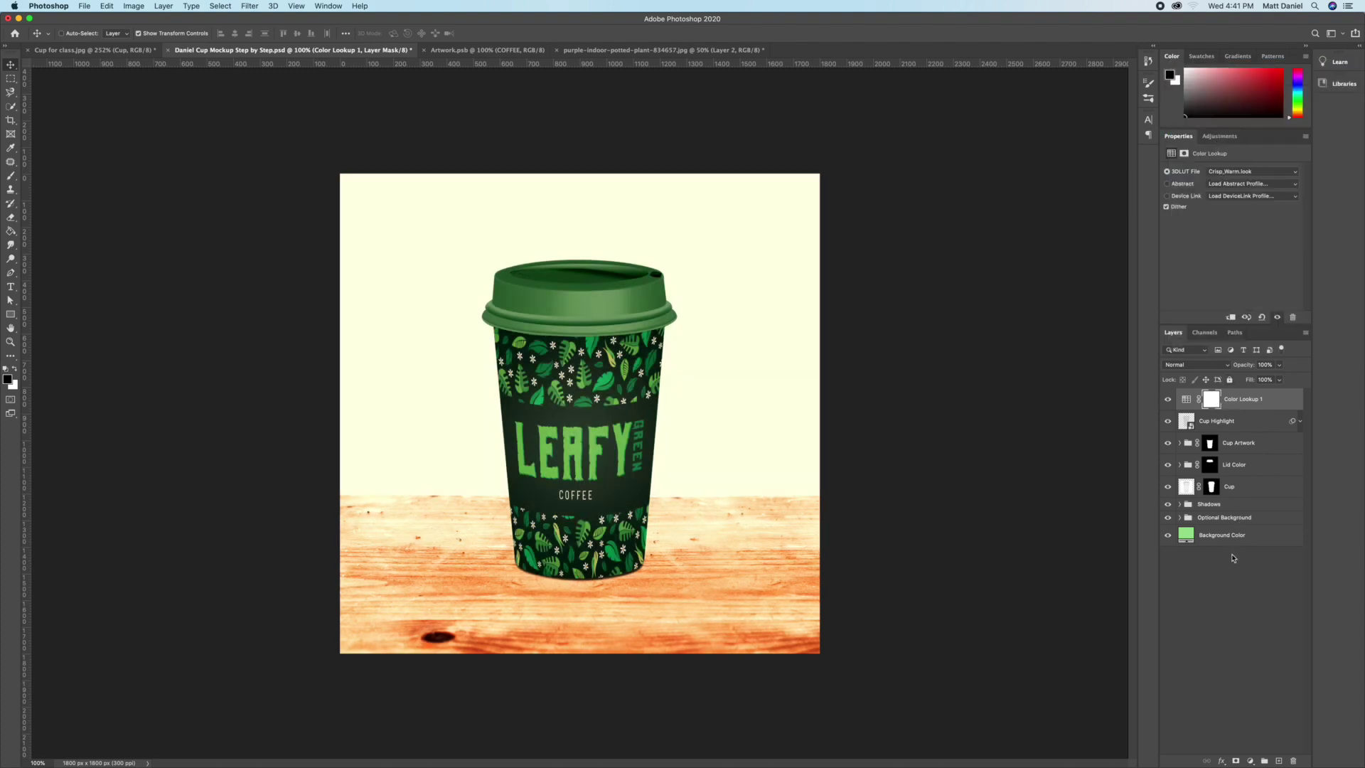
# Step: Reduce the Color Lookup layer's opacity to 42% and toggle its visibility to compare the effect
pyautogui.click(1279, 364)
pyautogui.moveTo(1283, 378); pyautogui.dragTo(1250, 377)
pyautogui.click(1301, 364)
pyautogui.click(1168, 400)
pyautogui.click(1167, 401)
pyautogui.click(1167, 401)
pyautogui.click(1167, 400)
# Step: Rename the Color Lookup layer as Overall Color Cast and deselect all layers
pyautogui.doubleClick(1242, 399)
pyautogui.write('Overall Color Cast')
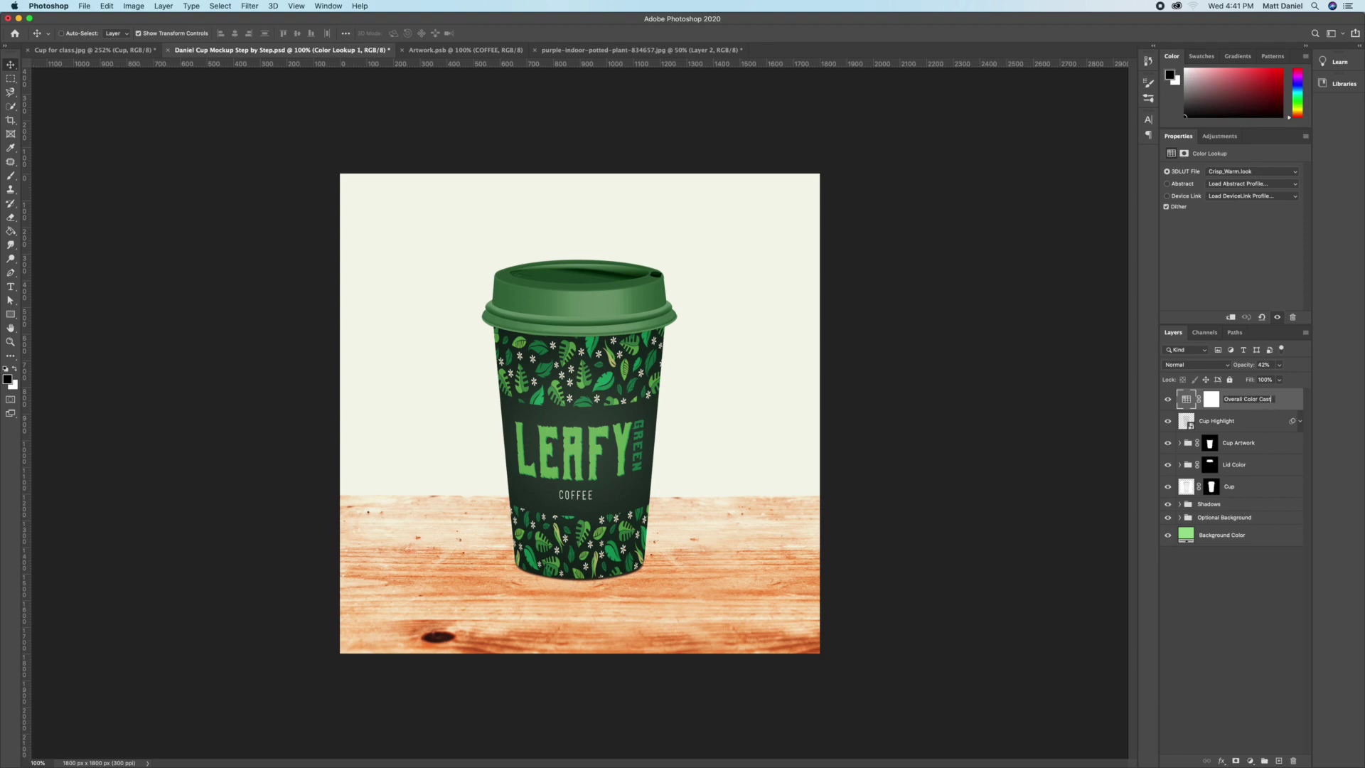
pyautogui.press('Return')
pyautogui.click(1260, 590)
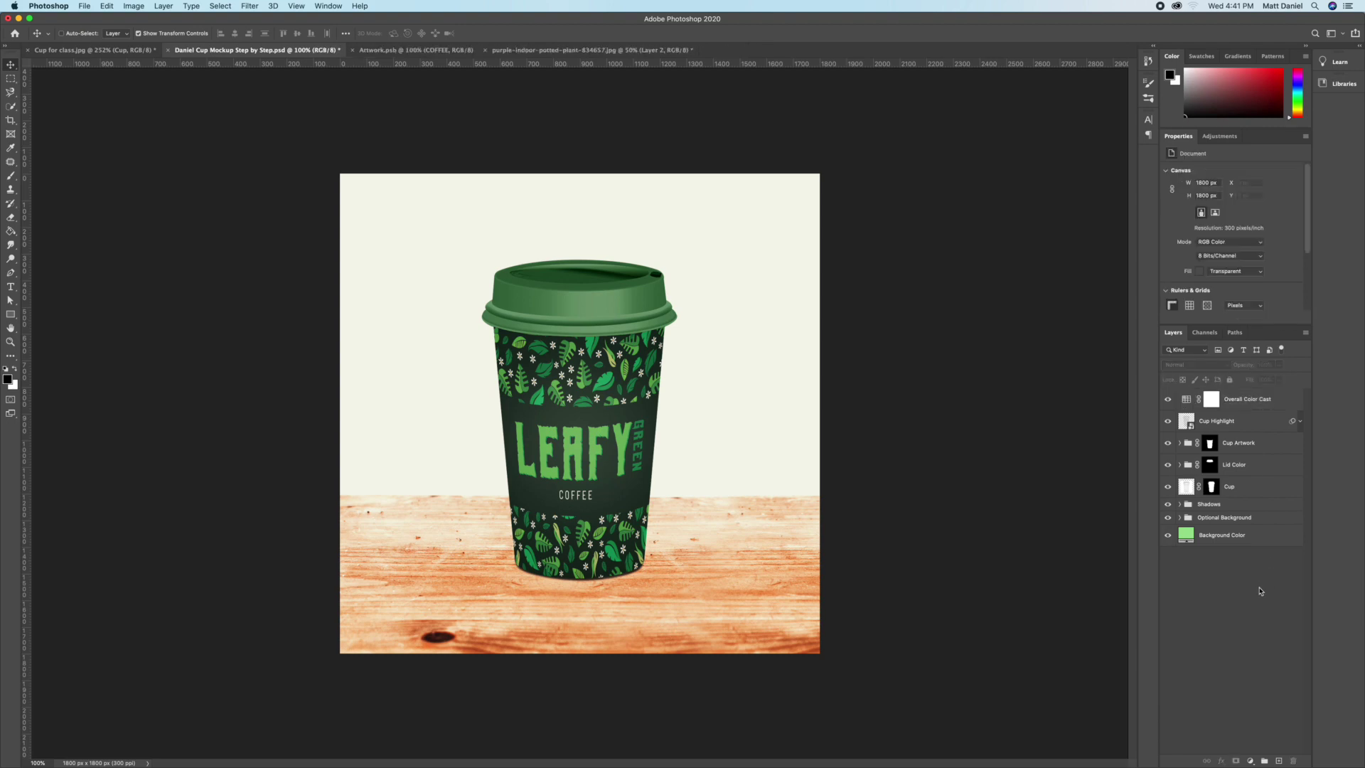
# Step: Hide the Optional Background group and show the Mid Shadow and Long Shadow inside the Shadows group
pyautogui.click(1168, 518)
pyautogui.click(1178, 505)
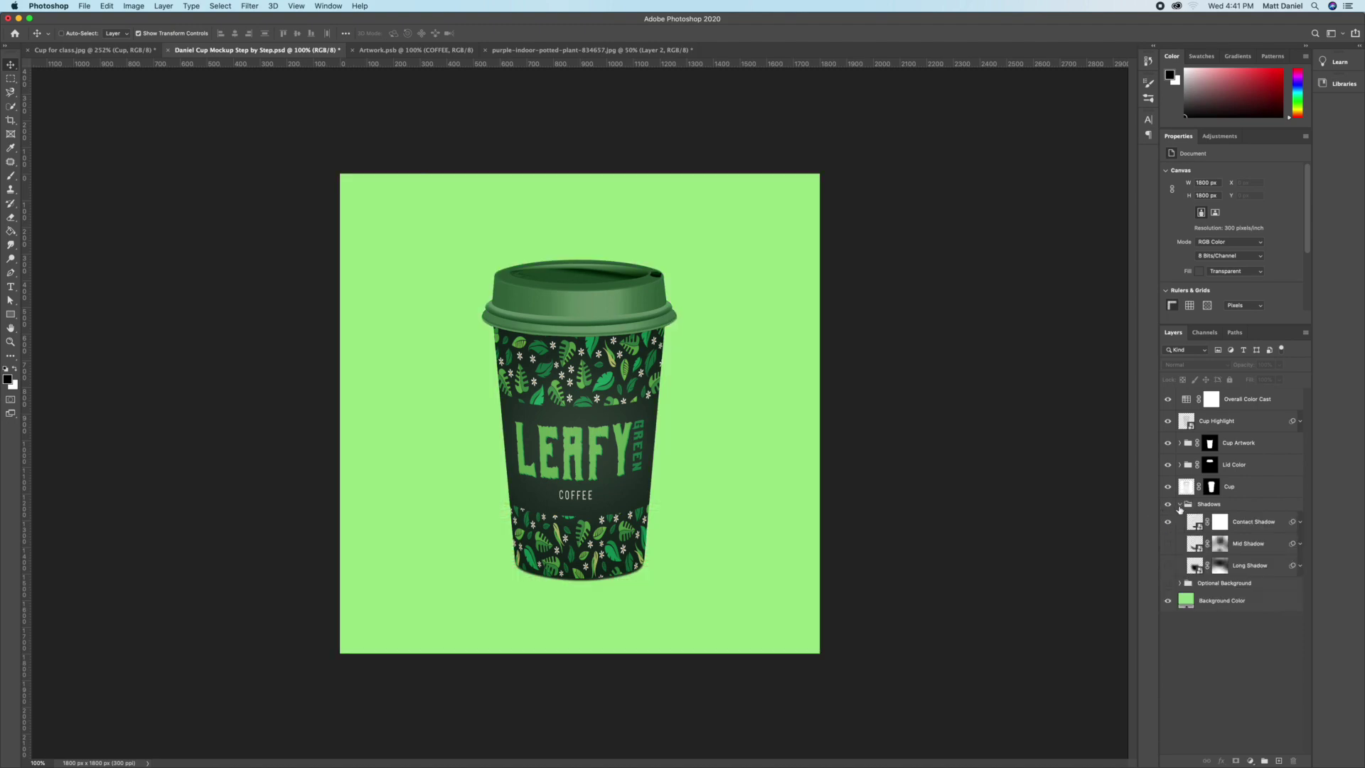
pyautogui.moveTo(1170, 547); pyautogui.dragTo(1169, 563)
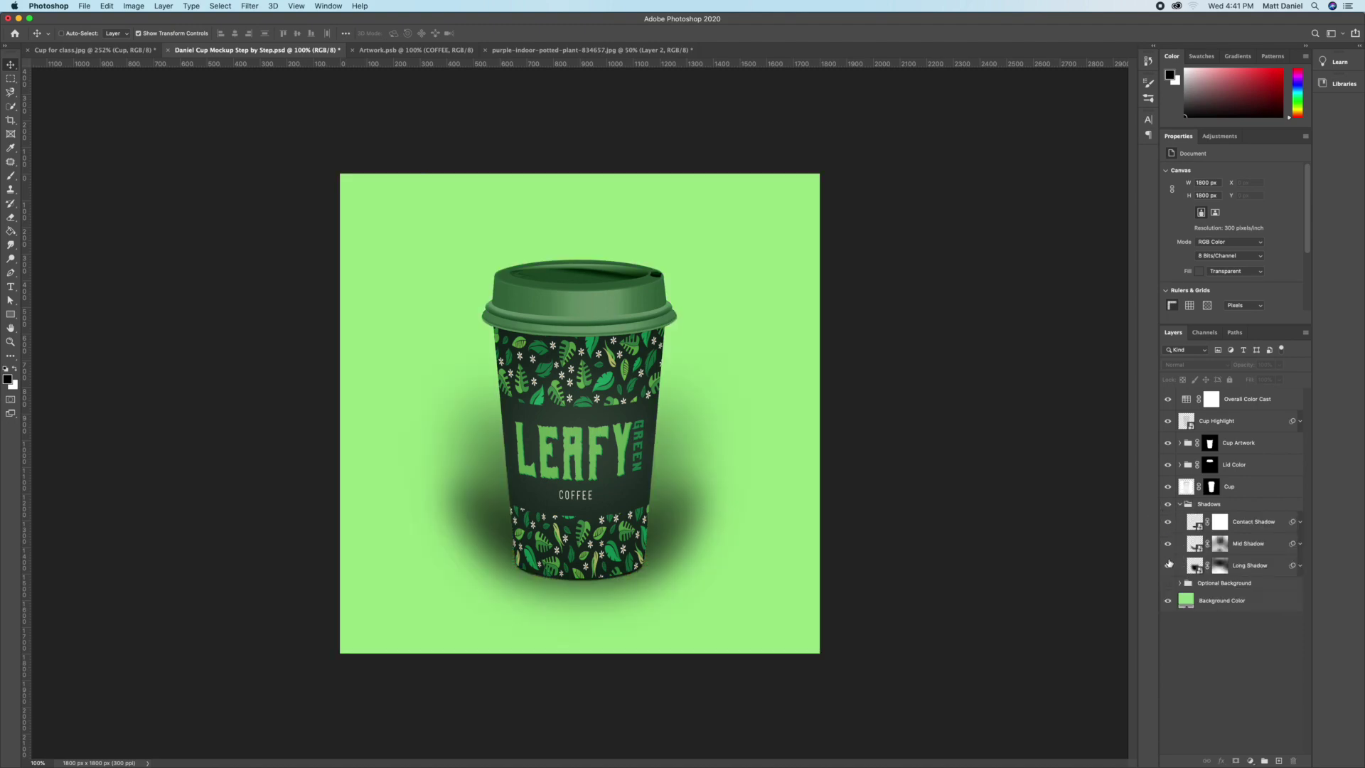